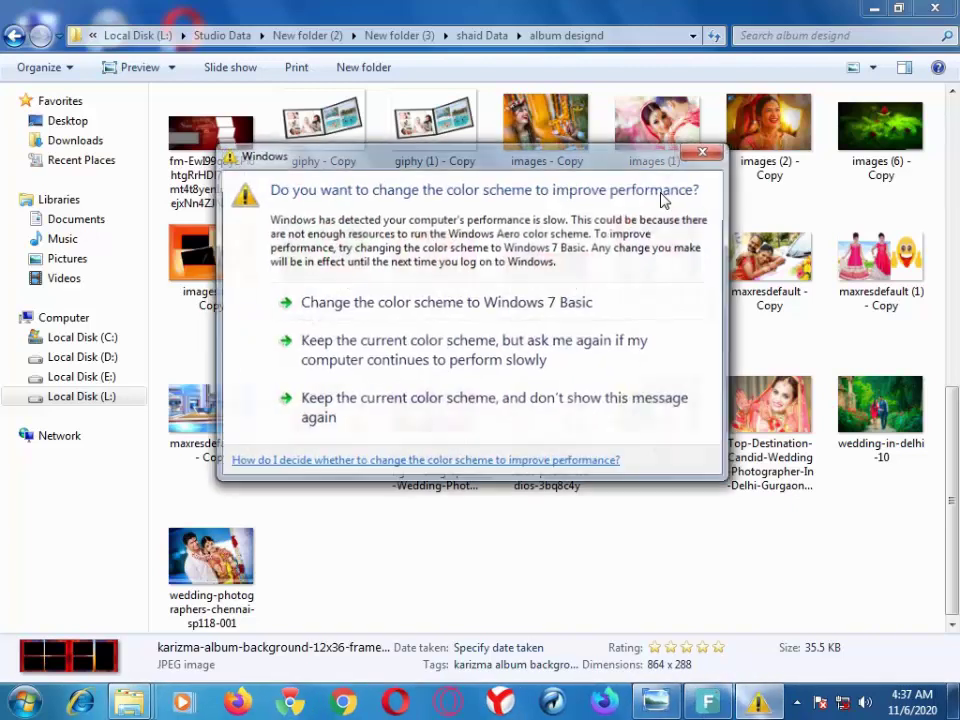
# Step: Dismiss the colour-scheme warning and browse the Start menu's All Programs list
pyautogui.click(704, 151)
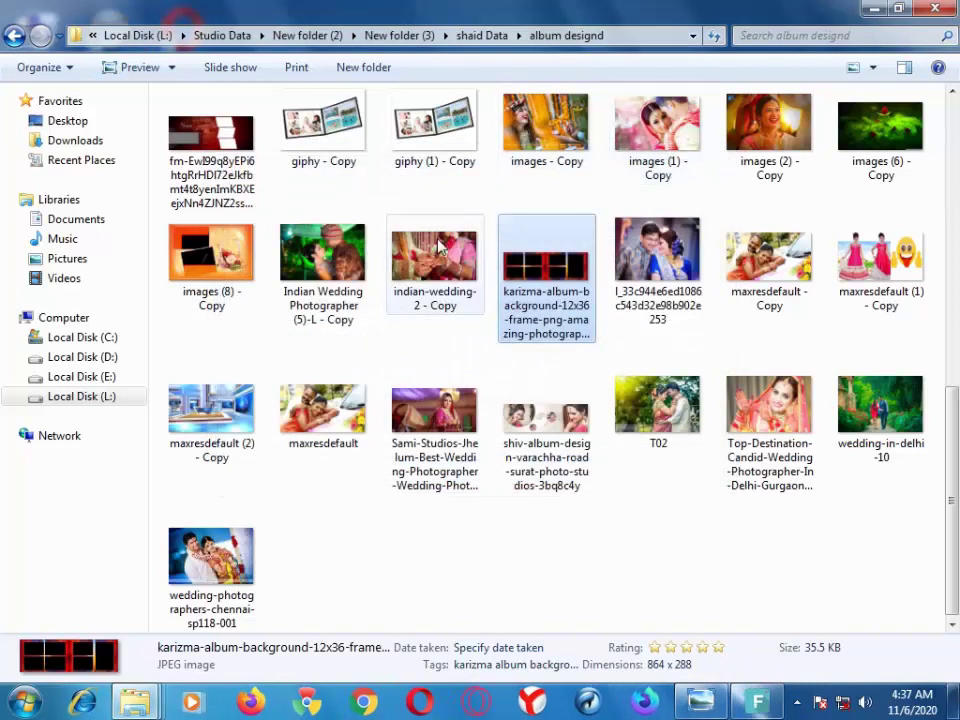
pyautogui.moveTo(565, 265)
pyautogui.mouseDown()
pyautogui.moveTo(548, 285)
pyautogui.moveTo(572, 596)
pyautogui.moveTo(369, 523)
pyautogui.mouseUp()
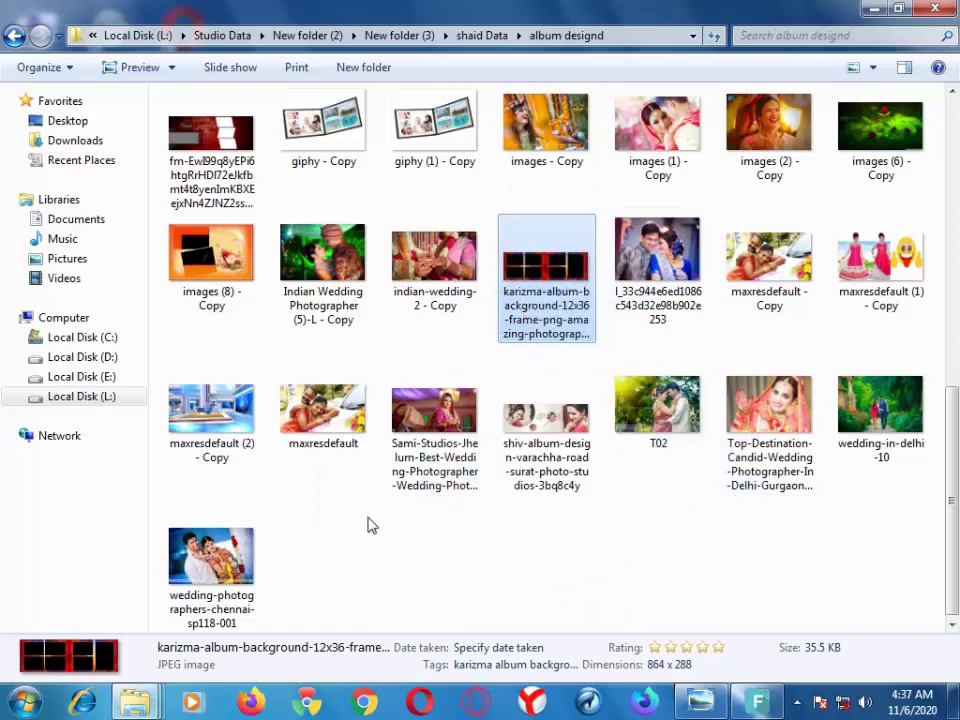
pyautogui.press('super')
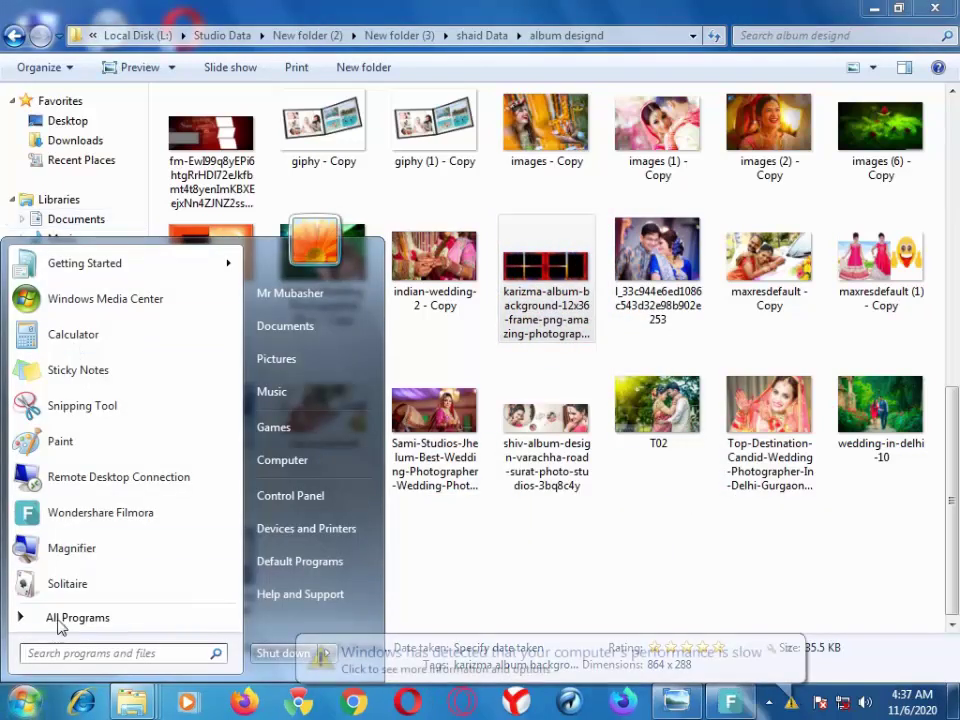
pyautogui.click(75, 622)
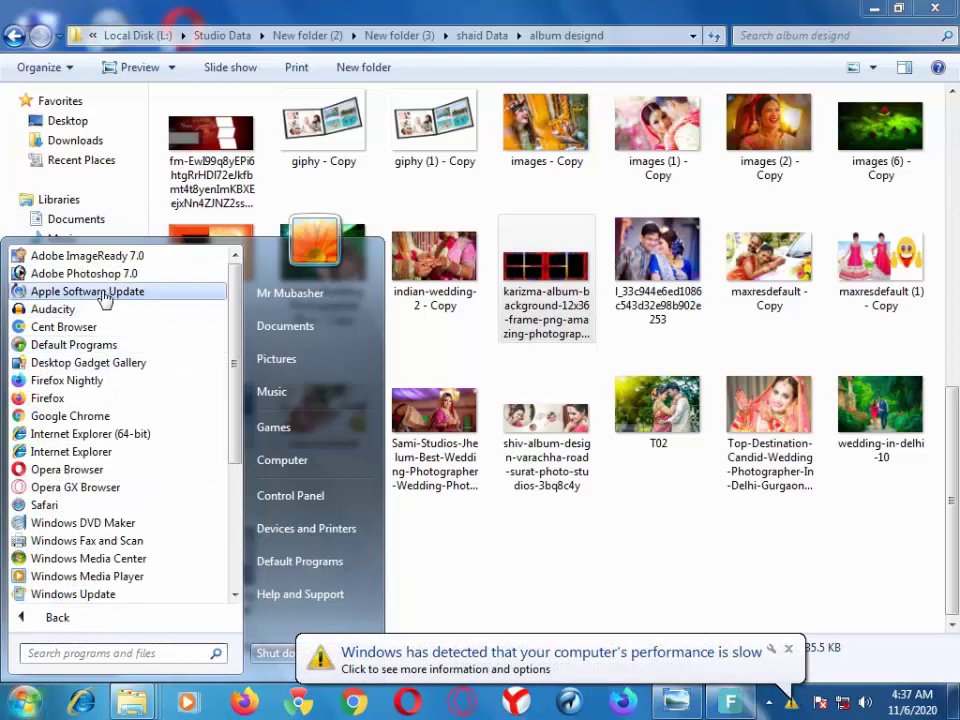
pyautogui.press('Escape')
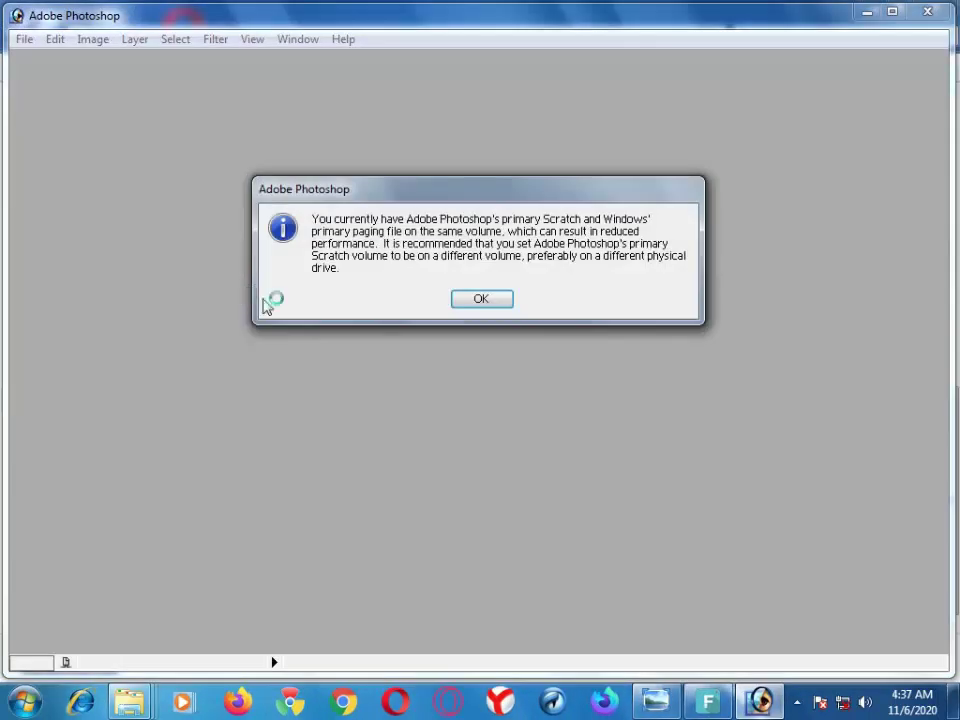
# Step: Clear the scratch-volume, registration and colour-settings prompts, then open the karizma album background JPEG
pyautogui.press('Return')
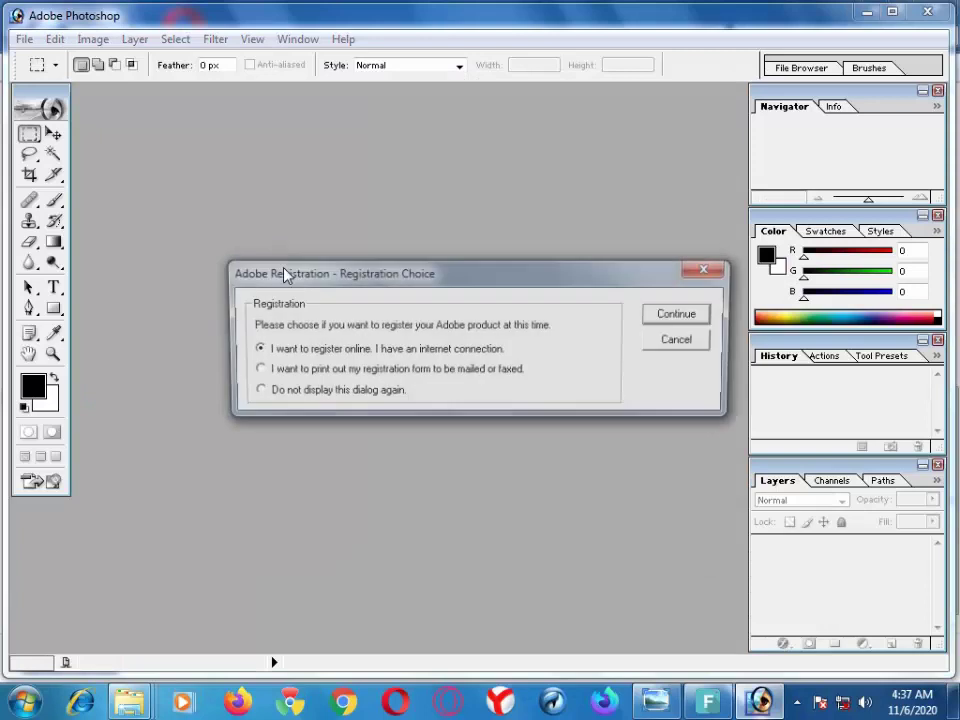
pyautogui.click(690, 316)
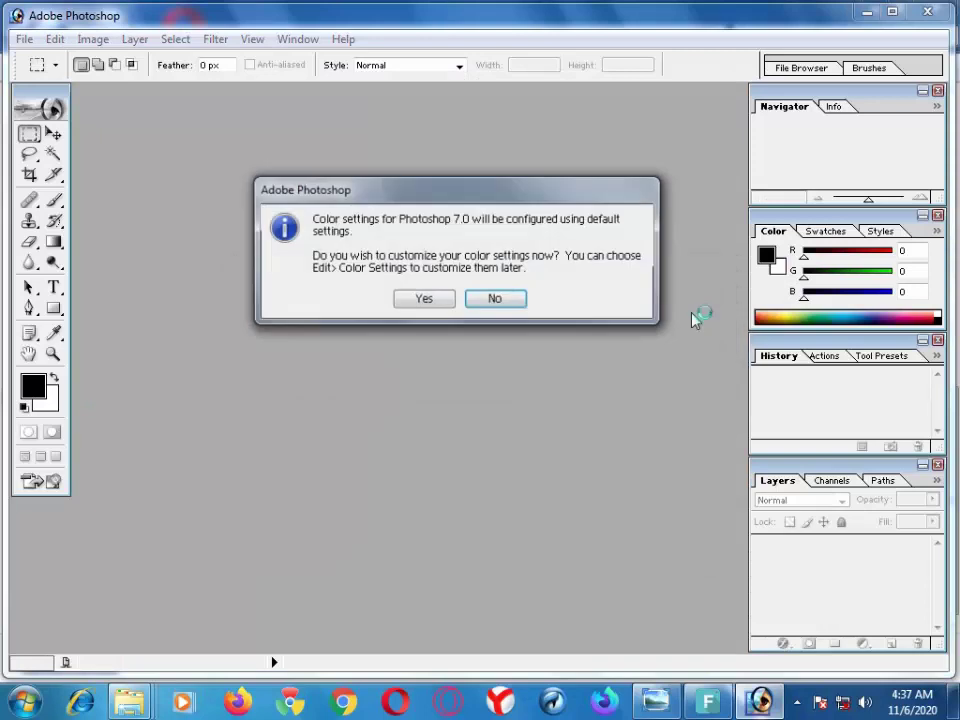
pyautogui.click(503, 298)
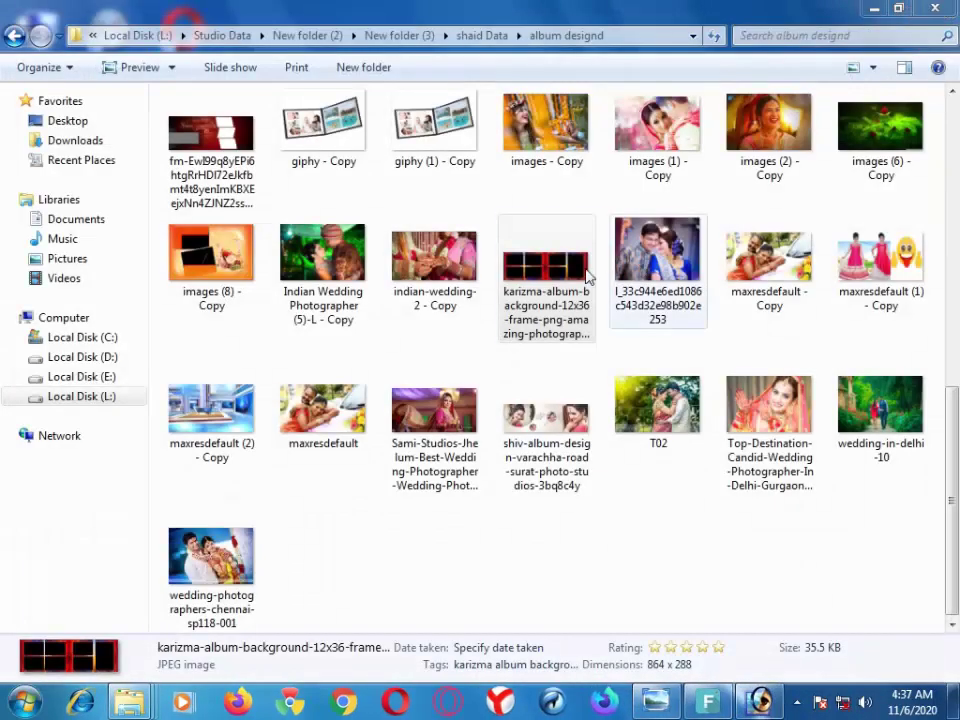
pyautogui.moveTo(565, 265)
pyautogui.mouseDown()
pyautogui.moveTo(575, 544)
pyautogui.moveTo(757, 710)
pyautogui.moveTo(448, 431)
pyautogui.mouseUp()
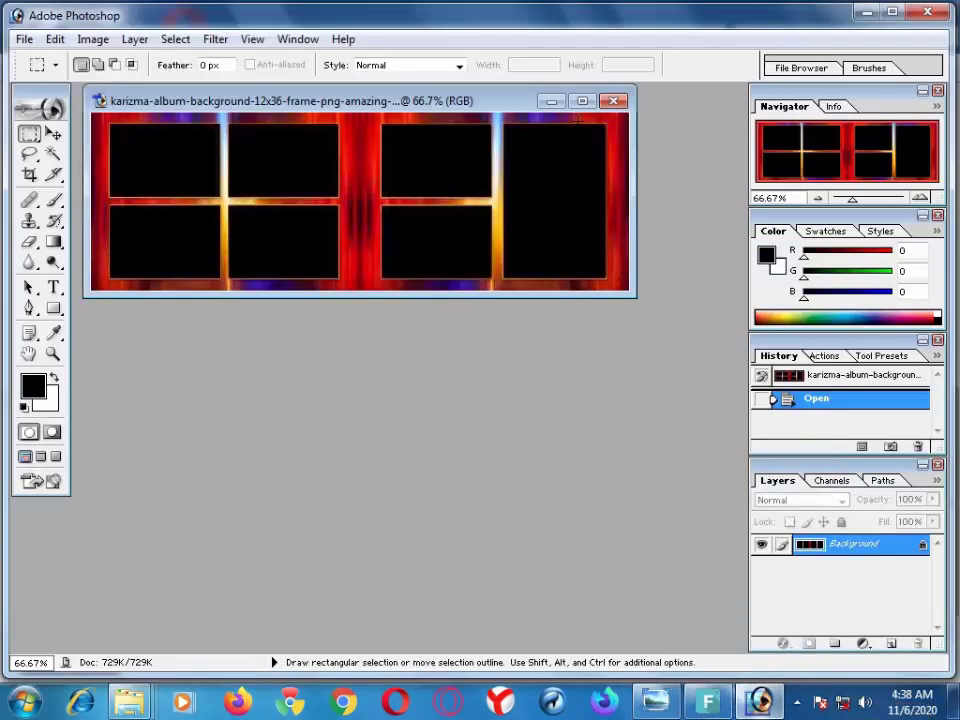
# Step: Maximise the frame document window and zoom in to about 118%
pyautogui.click(582, 101)
pyautogui.scroll(3, 579, 107)
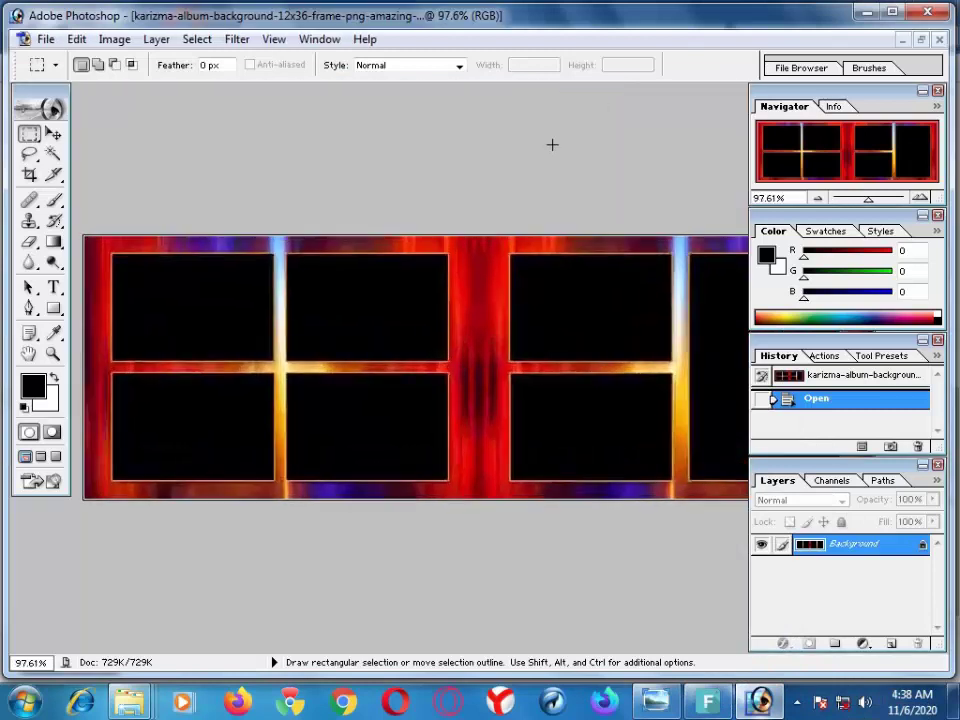
pyautogui.scroll(1, 552, 144)
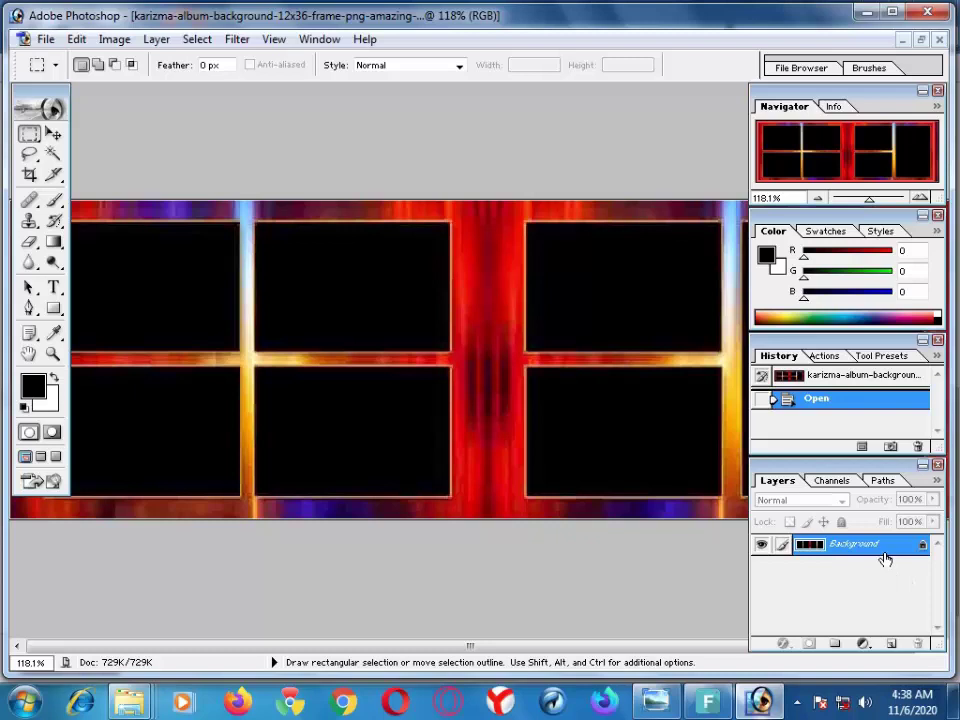
# Step: Convert the Background to Layer 0 and delete the top-left black slot to transparency
pyautogui.doubleClick(884, 548)
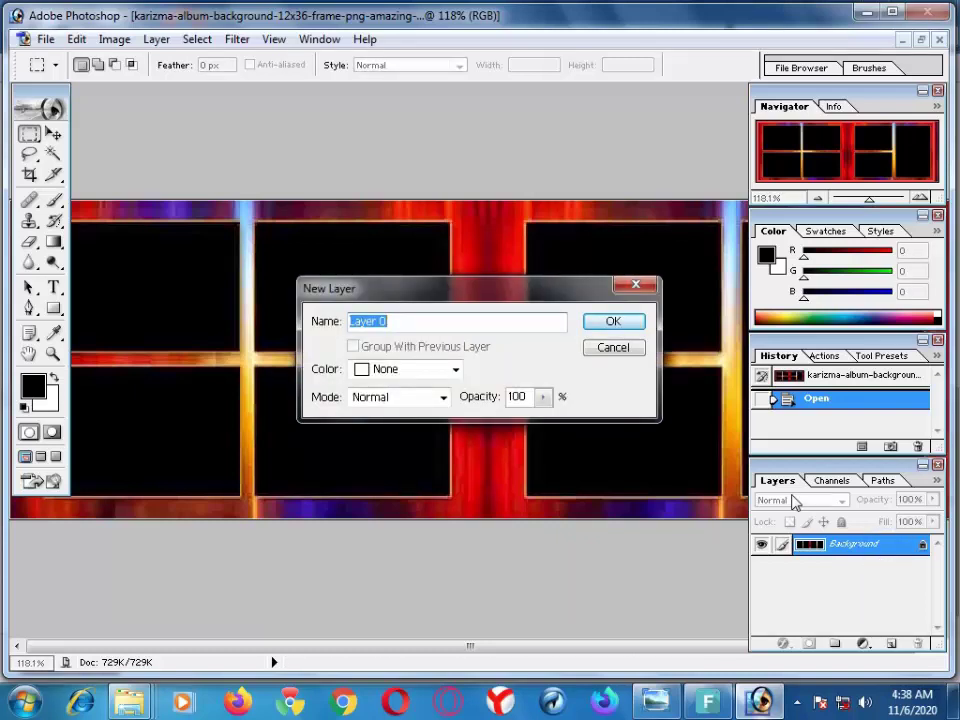
pyautogui.press('Return')
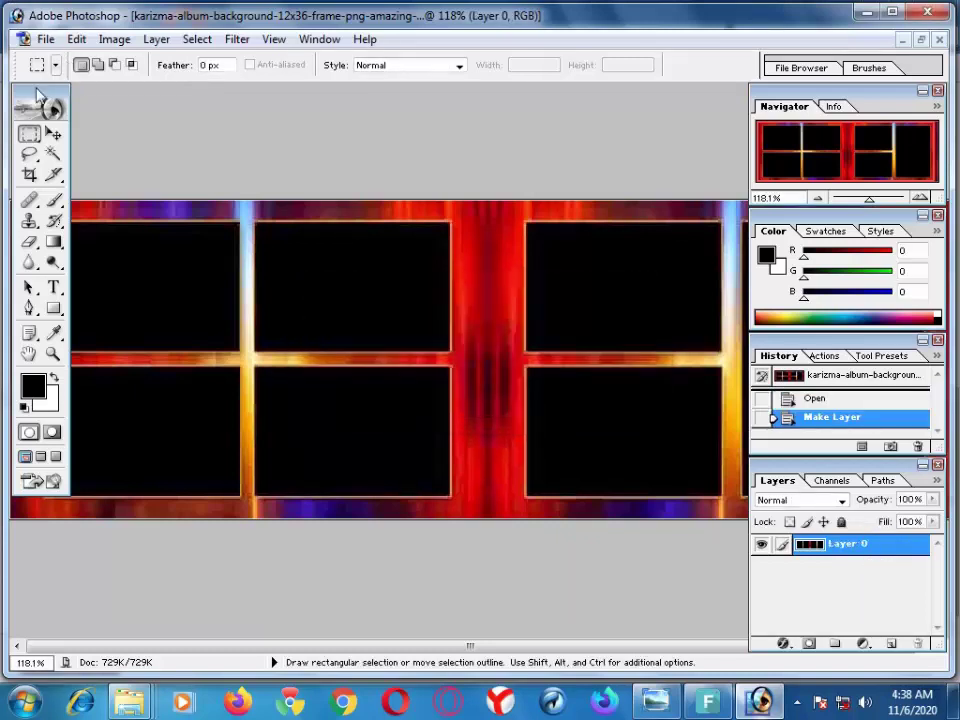
pyautogui.click(53, 153)
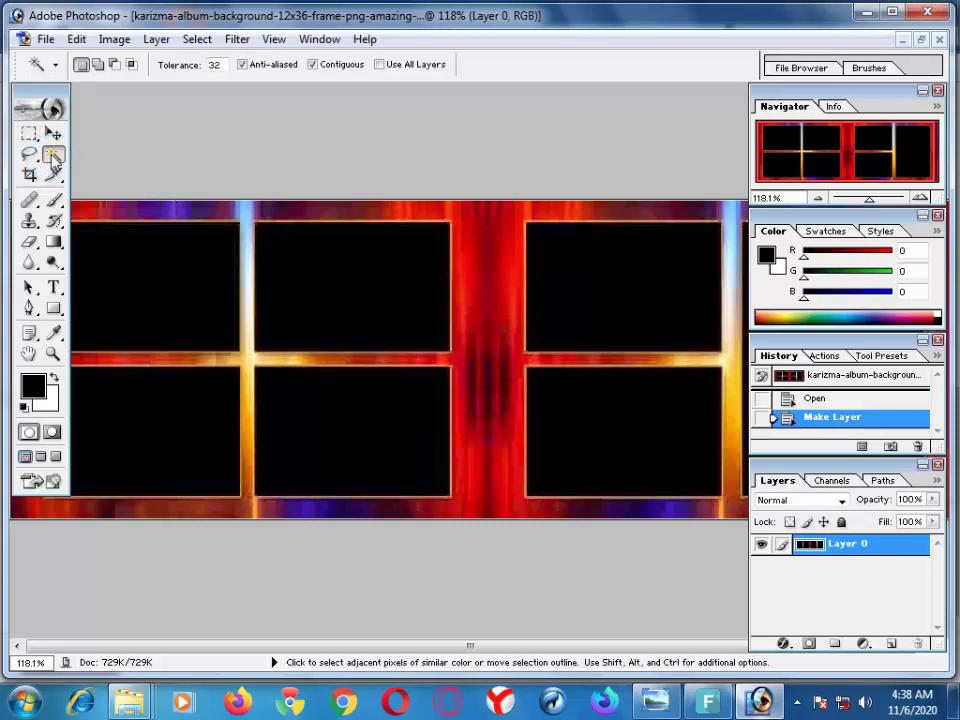
pyautogui.click(90, 298)
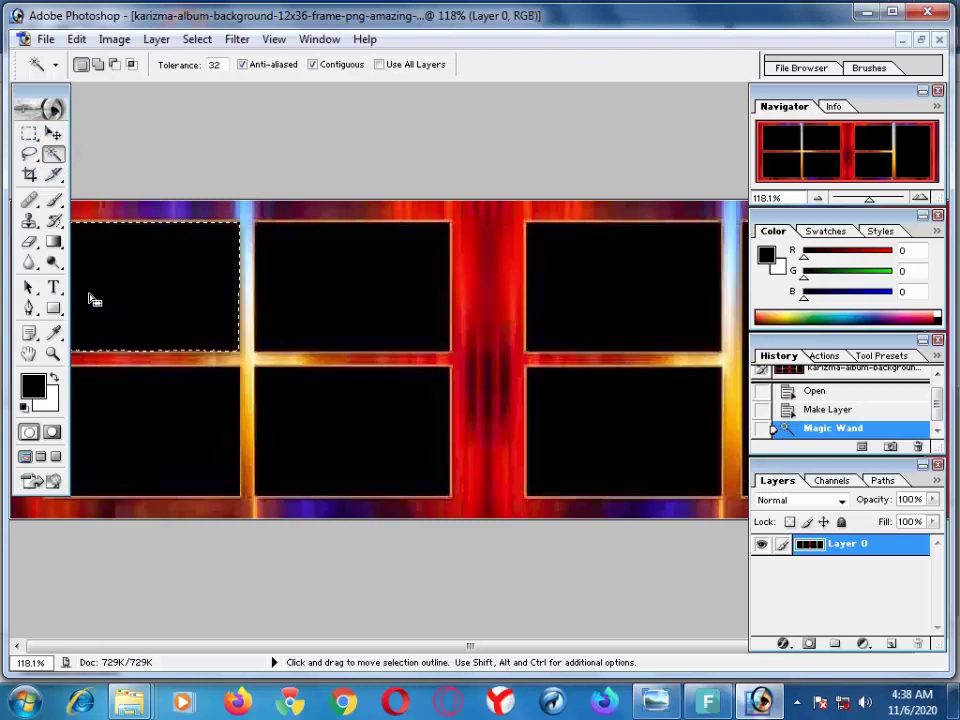
pyautogui.hotkey('ctrl', '-')
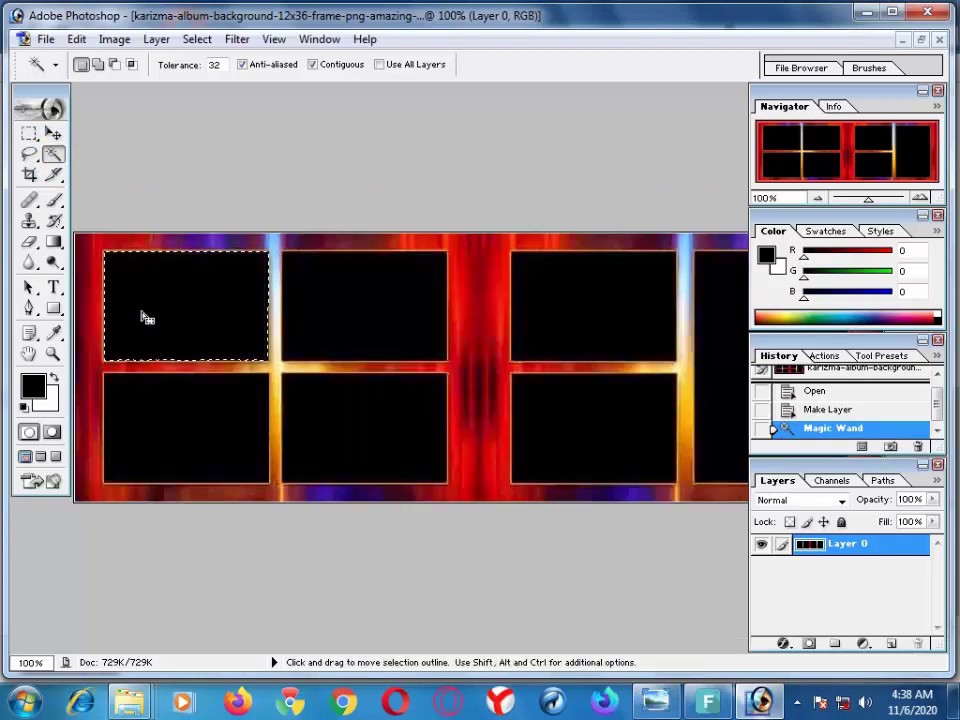
pyautogui.press('Delete')
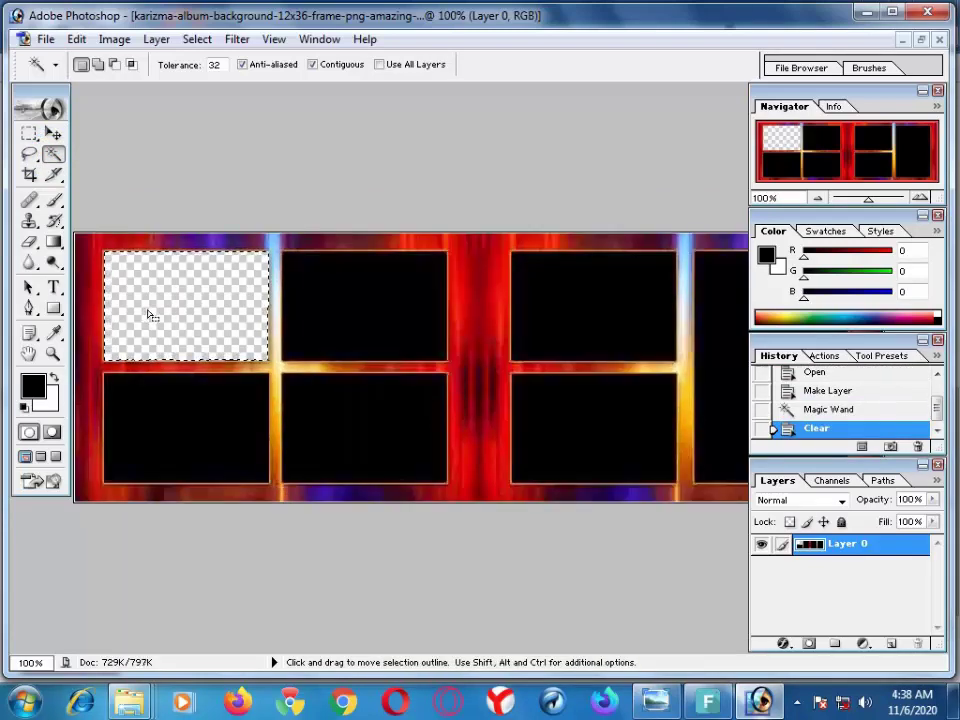
pyautogui.hotkey('ctrl', 'd')
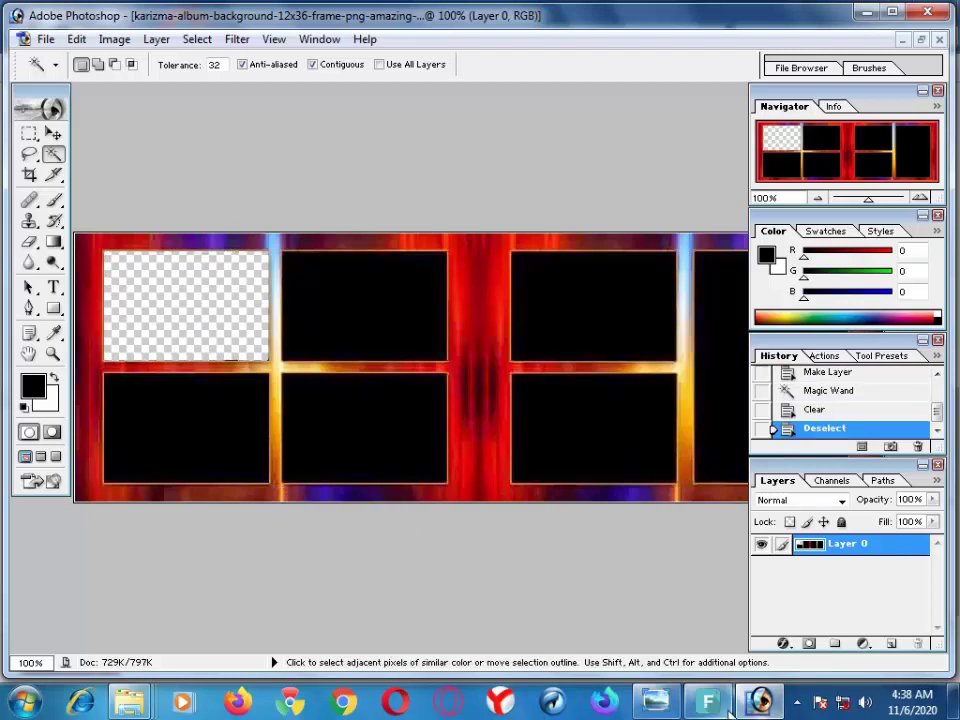
pyautogui.click(756, 703)
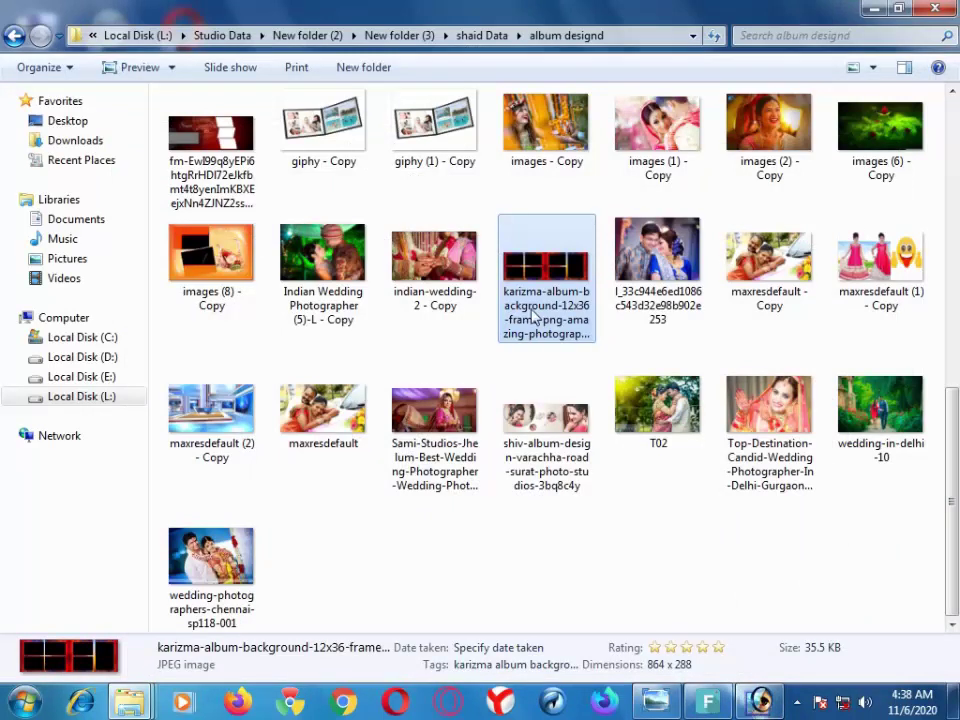
# Step: Open the couple photo in Photoshop and marquee a large rectangle around the couple
pyautogui.click(657, 258)
pyautogui.moveTo(660, 457); pyautogui.dragTo(745, 652)
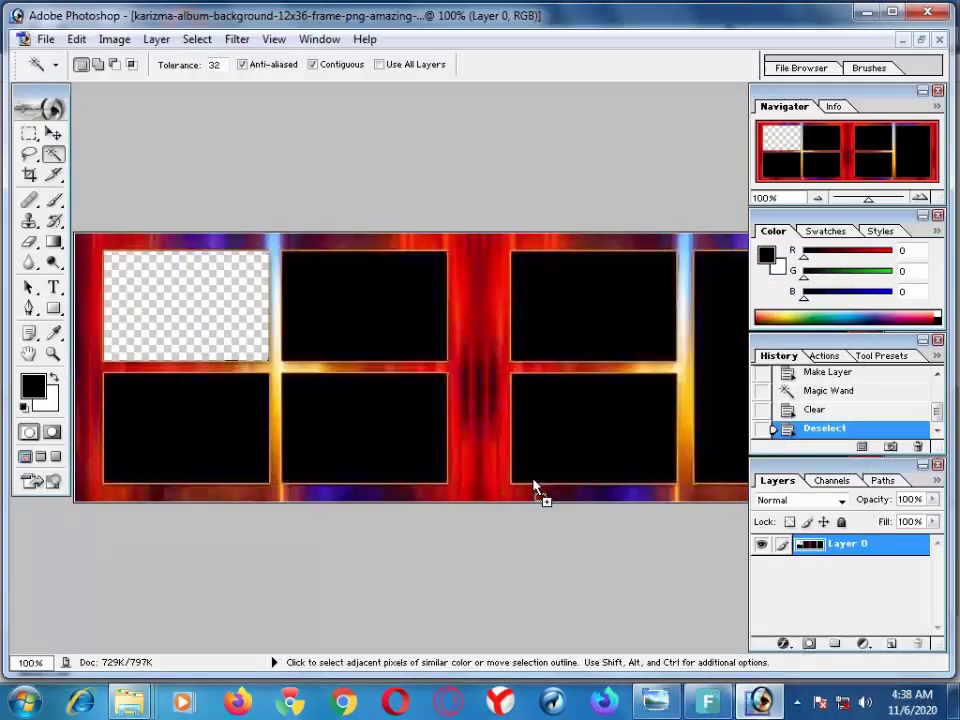
pyautogui.moveTo(745, 652); pyautogui.dragTo(291, 302)
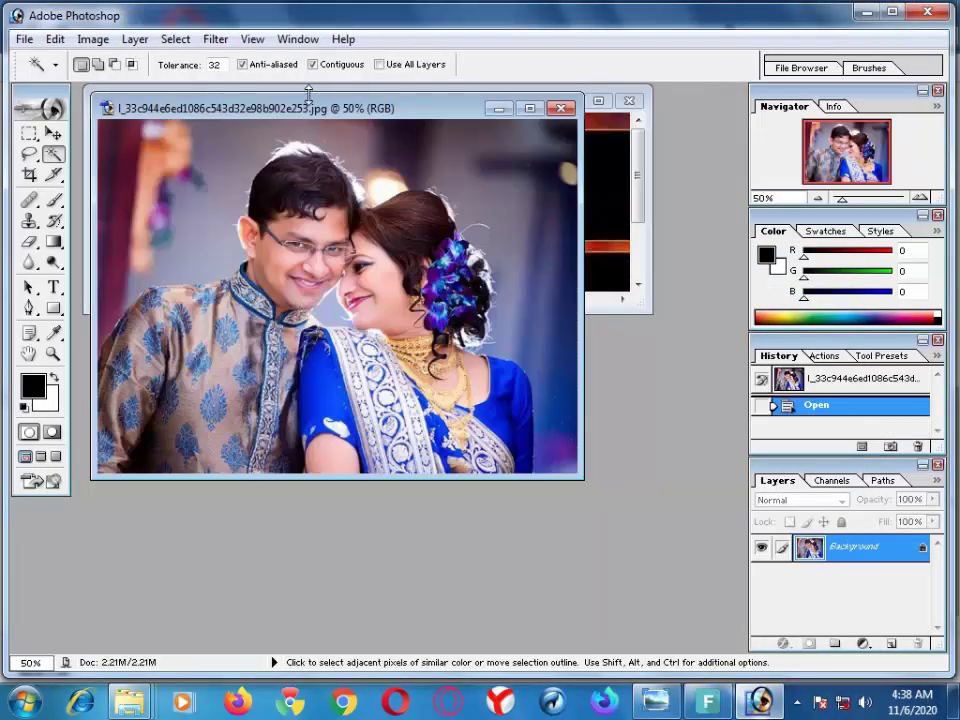
pyautogui.press('m')
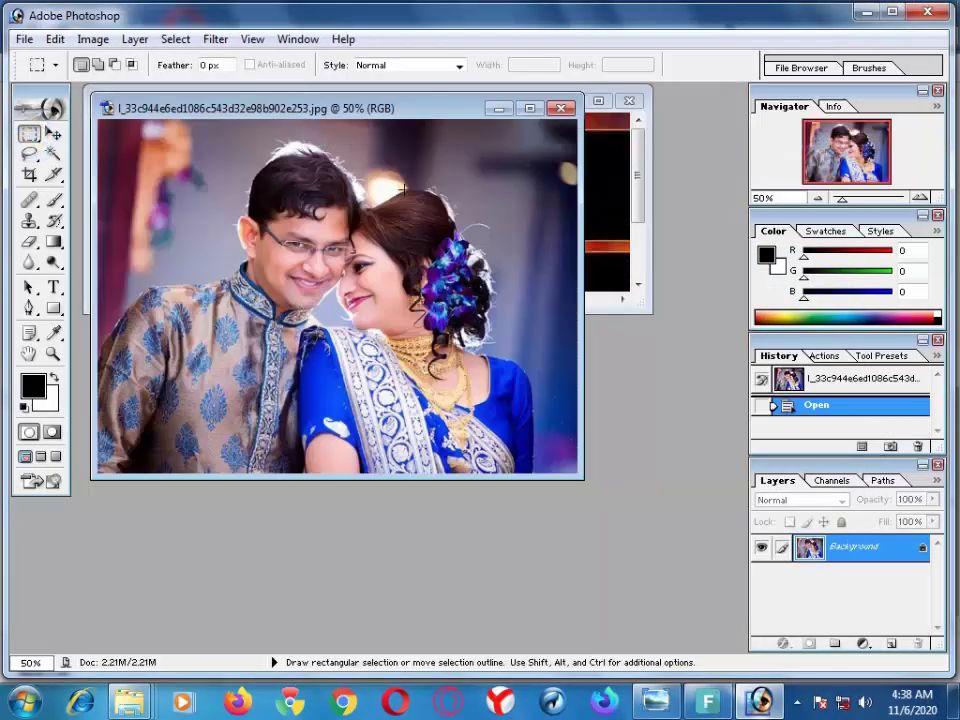
pyautogui.moveTo(541, 133); pyautogui.dragTo(155, 432)
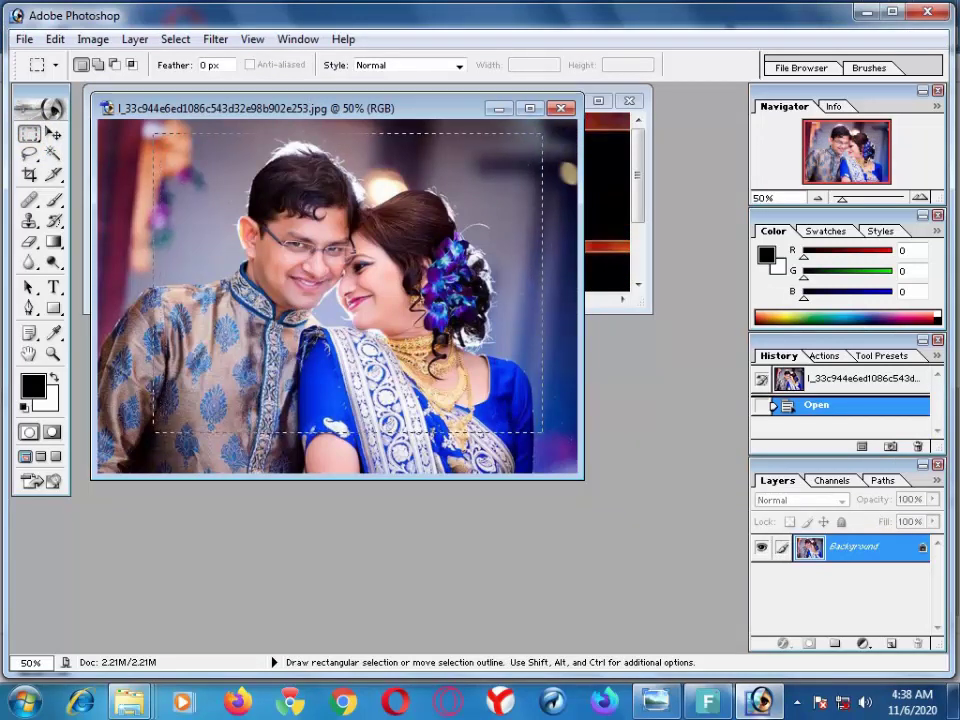
pyautogui.click(53, 135)
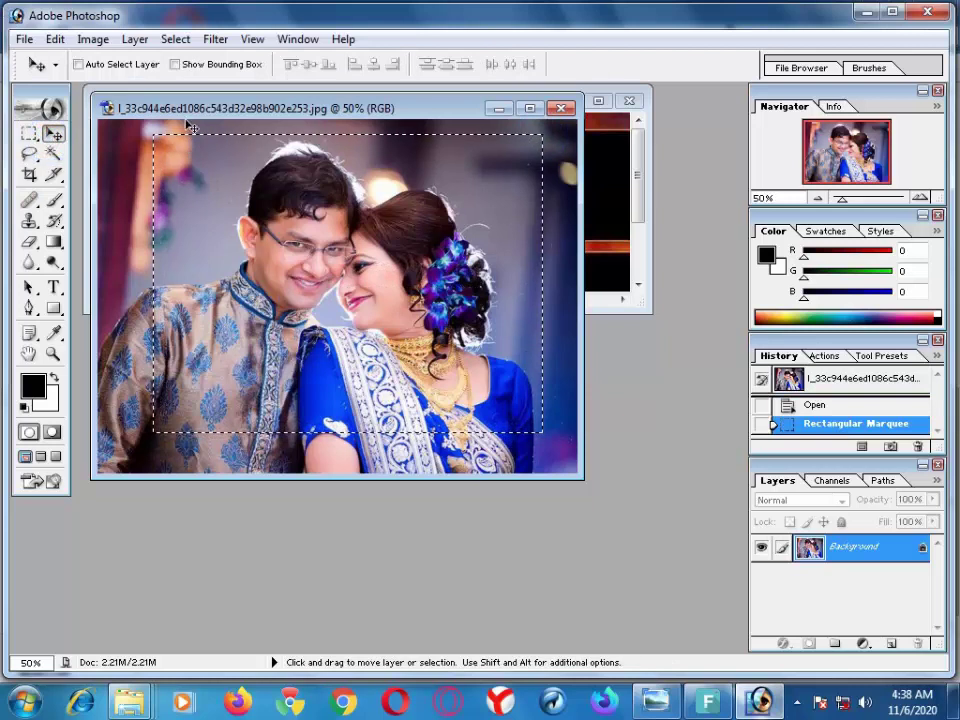
# Step: Bring the couple selection into the frame document and fit the banner on screen
pyautogui.moveTo(190, 108); pyautogui.dragTo(325, 312)
pyautogui.moveTo(364, 369)
pyautogui.mouseDown()
pyautogui.moveTo(268, 276)
pyautogui.moveTo(264, 253)
pyautogui.mouseUp()
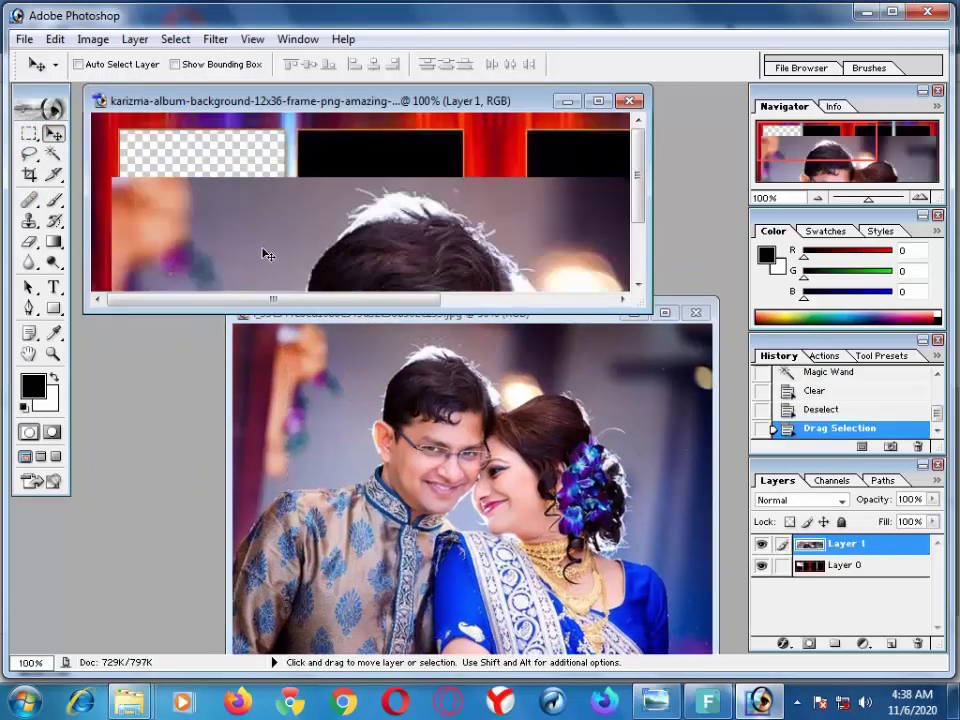
pyautogui.click(598, 101)
pyautogui.hotkey('ctrl', '0')
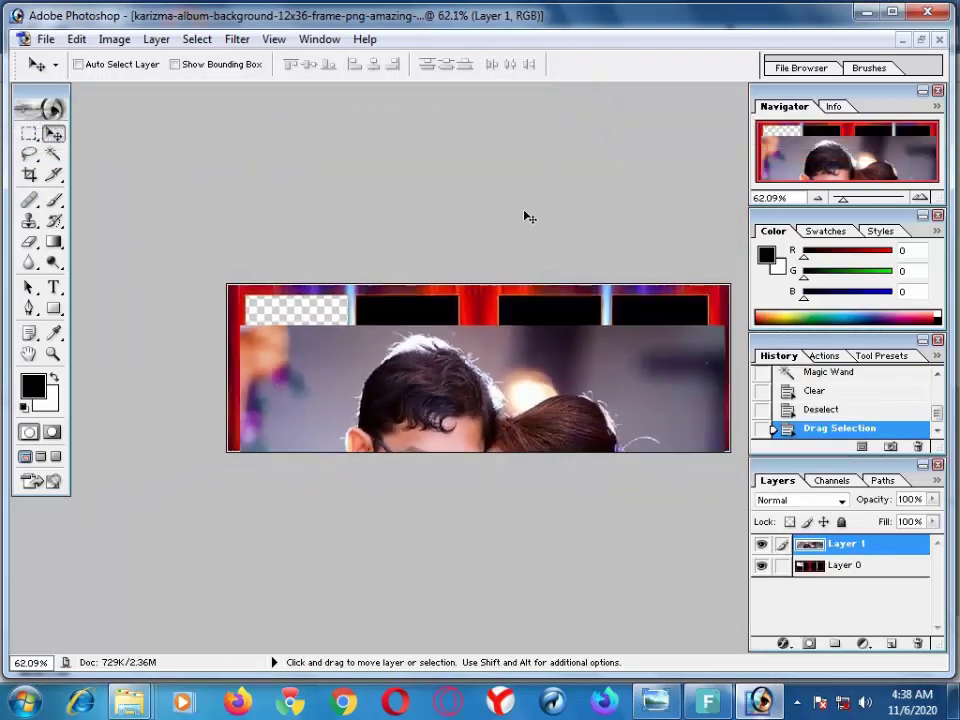
pyautogui.moveTo(332, 287); pyautogui.dragTo(310, 245)
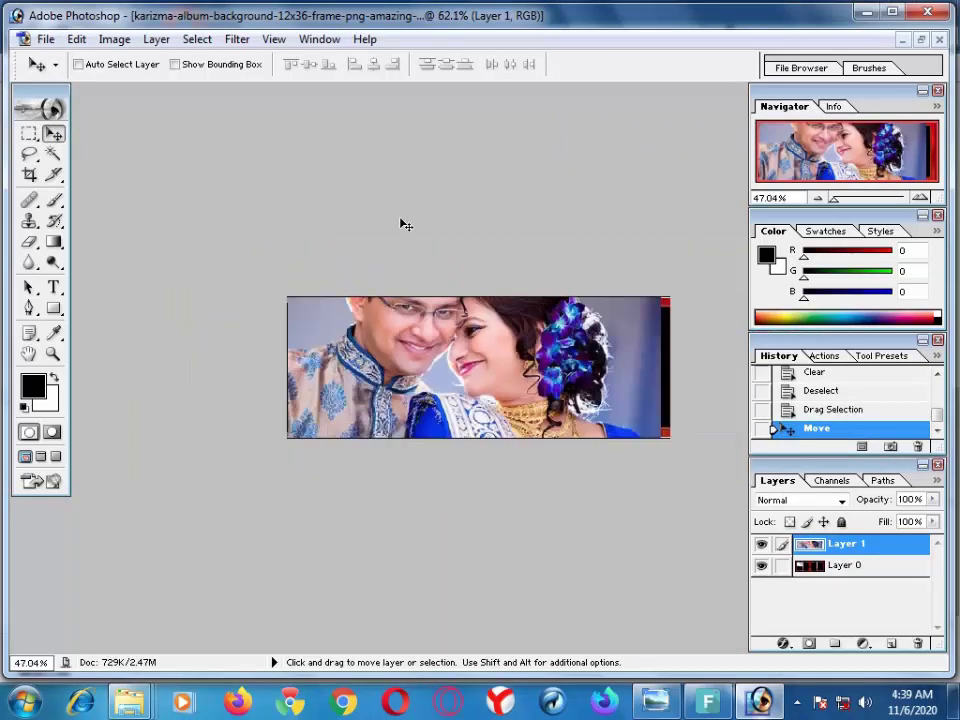
pyautogui.hotkey('ctrl', '-')
pyautogui.hotkey('ctrl', '0')
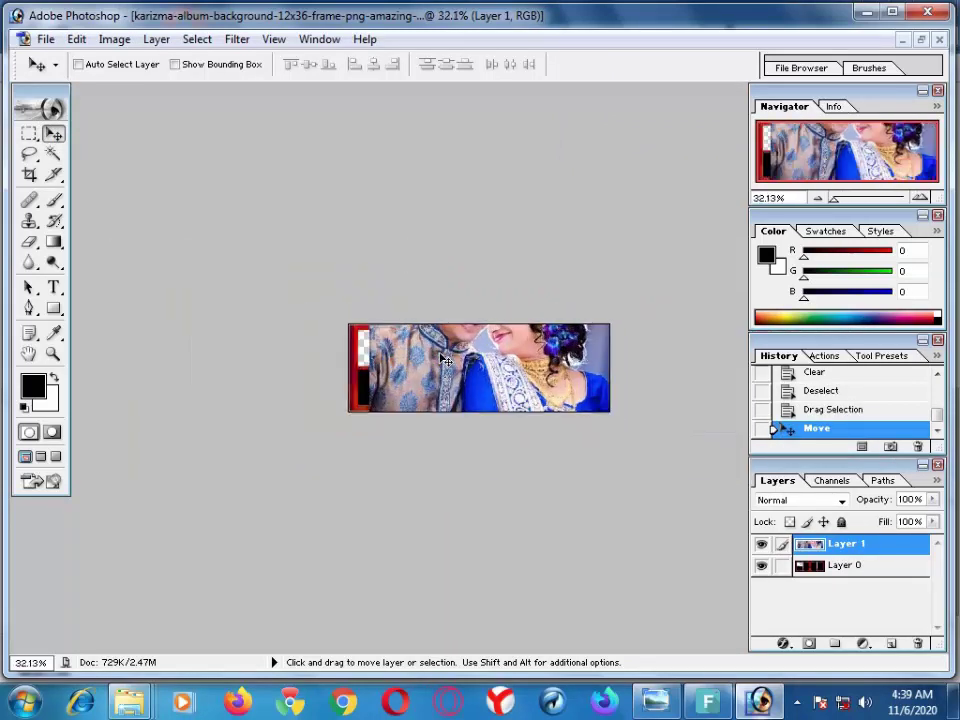
# Step: Turn on auto-select and scale the couple photo down with transform handles
pyautogui.click(80, 64)
pyautogui.click(186, 65)
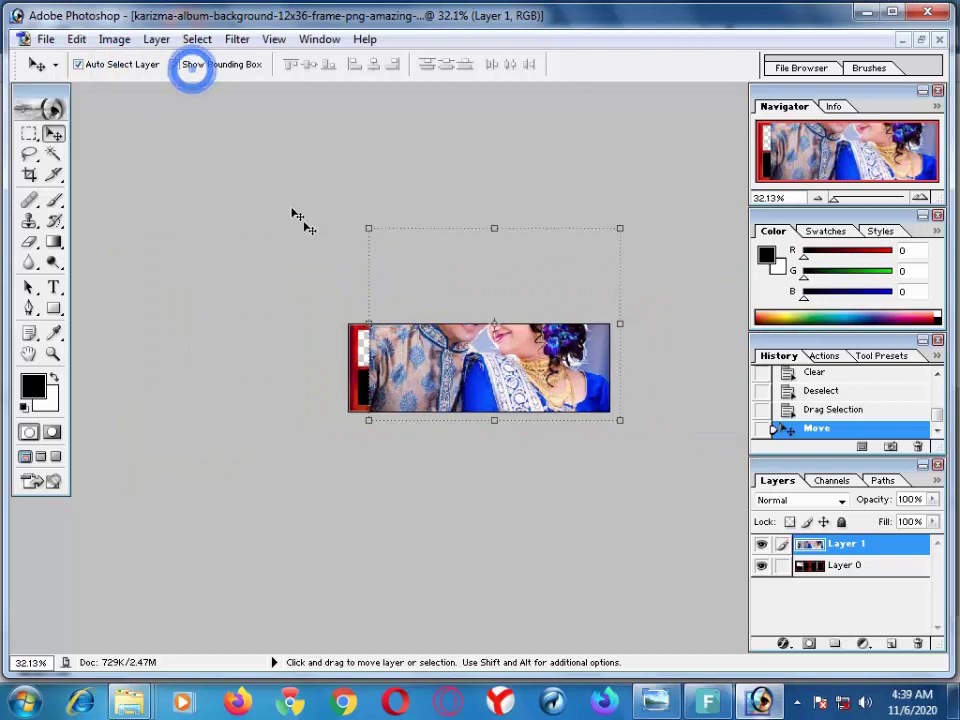
pyautogui.moveTo(363, 227); pyautogui.dragTo(473, 309)
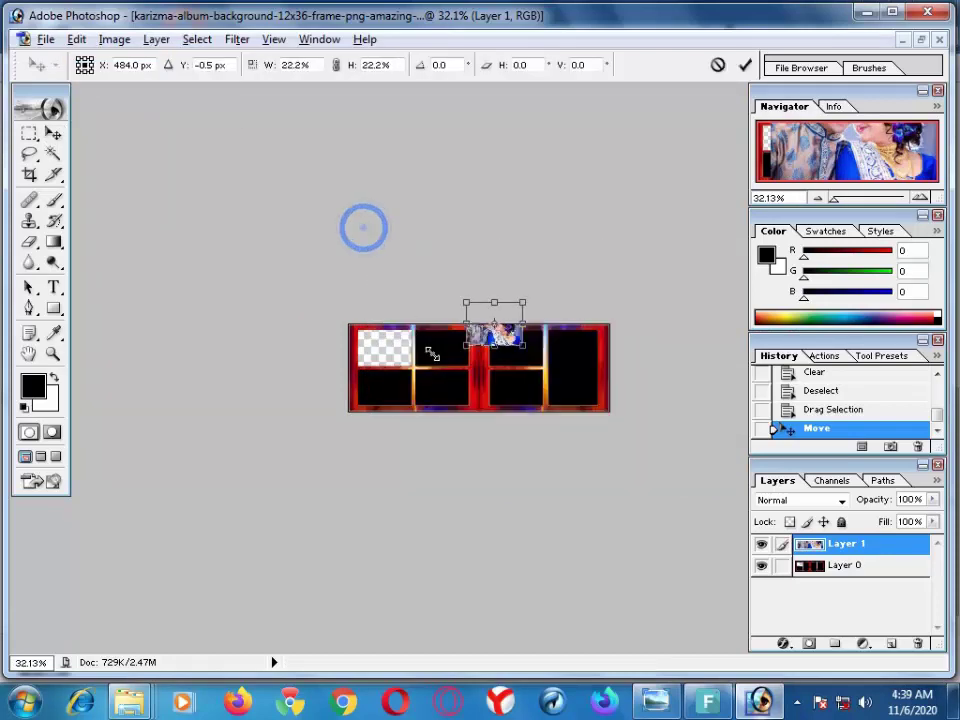
pyautogui.press('Return')
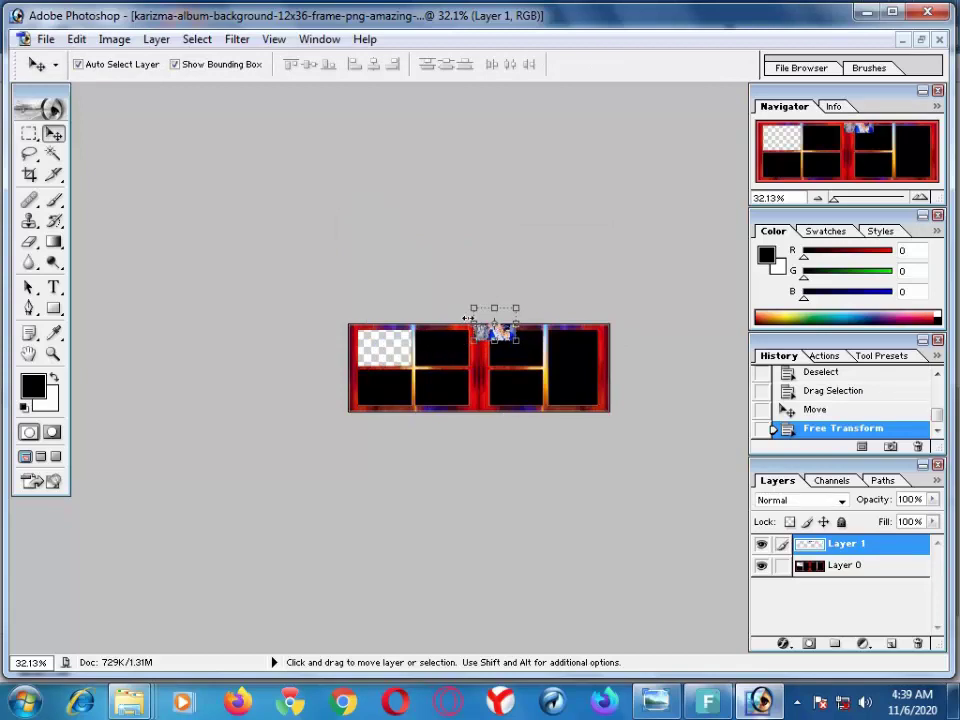
pyautogui.hotkey('ctrl', 'z')
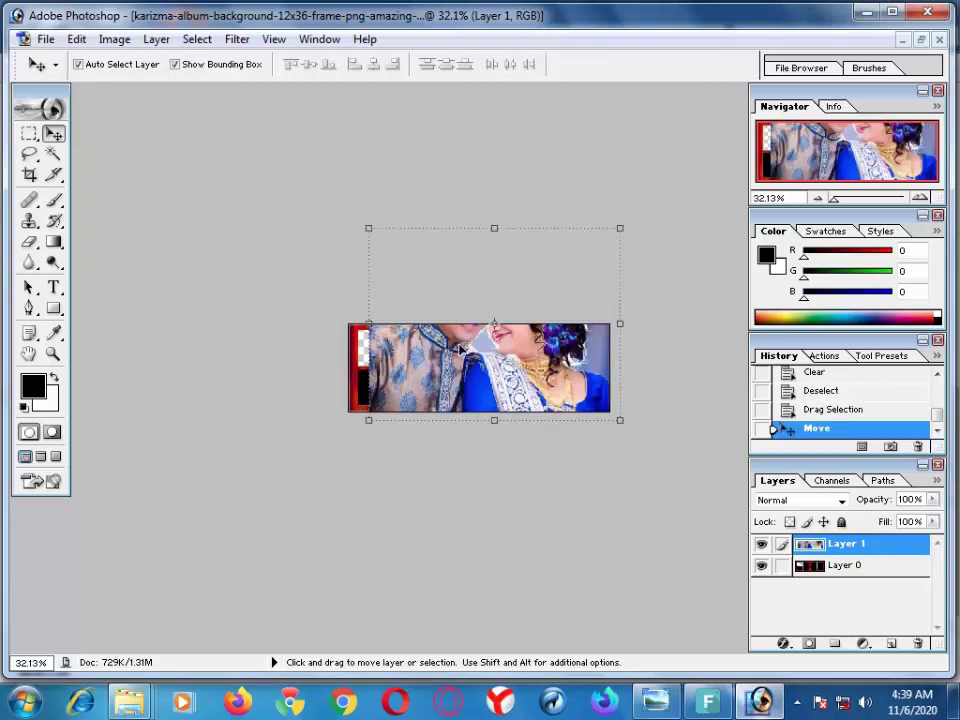
pyautogui.hotkey('ctrl', '+')
pyautogui.hotkey('ctrl', '+')
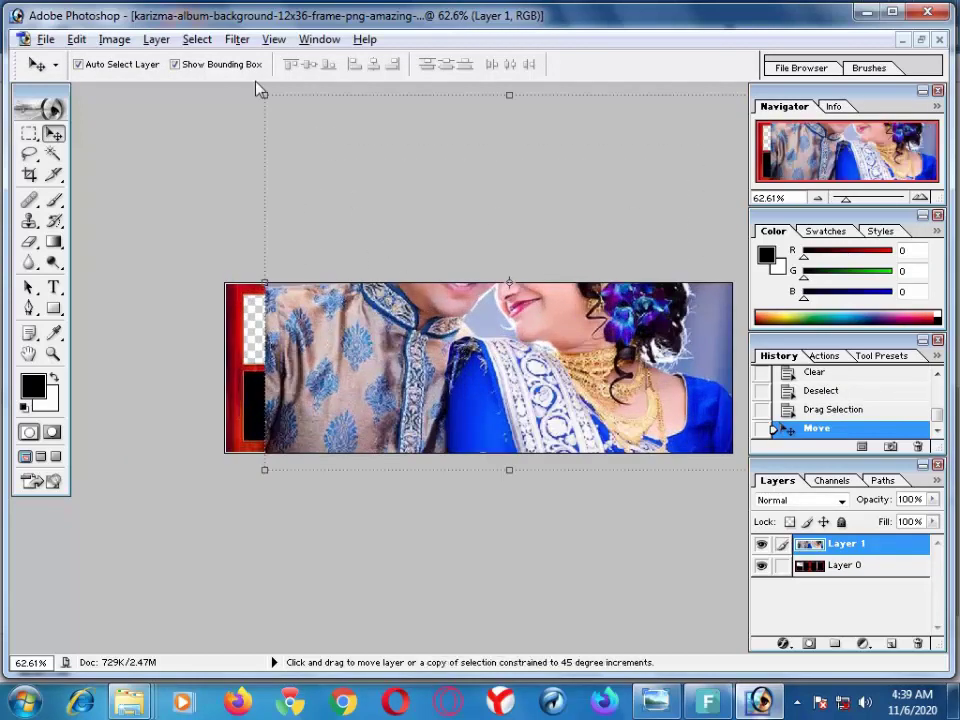
pyautogui.moveTo(265, 92); pyautogui.dragTo(349, 182)
pyautogui.press('Return')
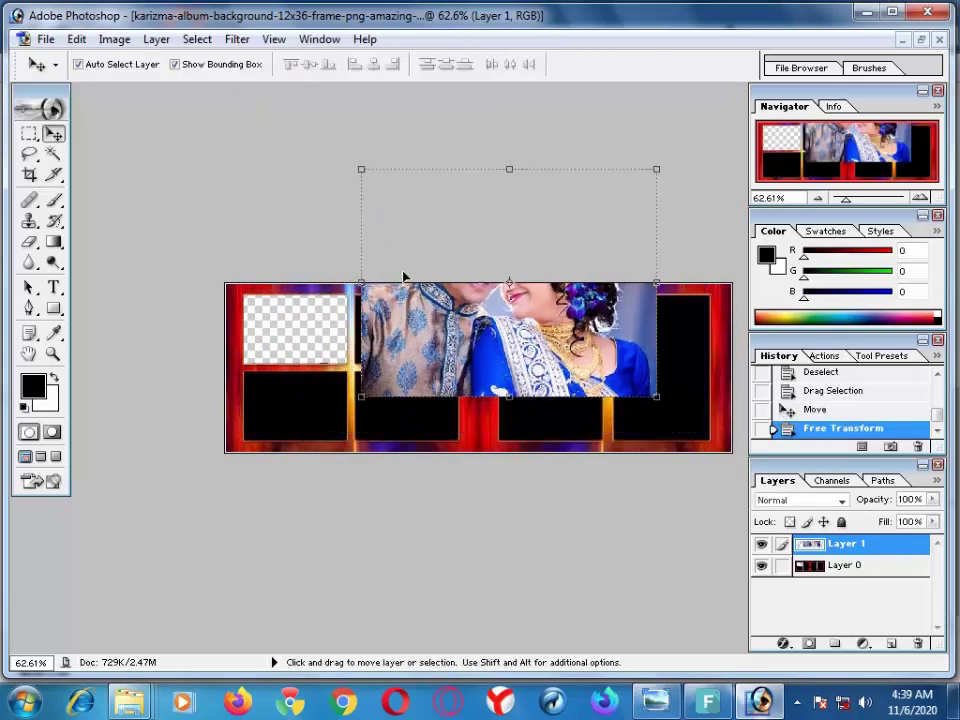
# Step: Shrink the couple photo further and position it over the top-left opening
pyautogui.moveTo(403, 274); pyautogui.dragTo(268, 331)
pyautogui.hotkey('ctrl', '+')
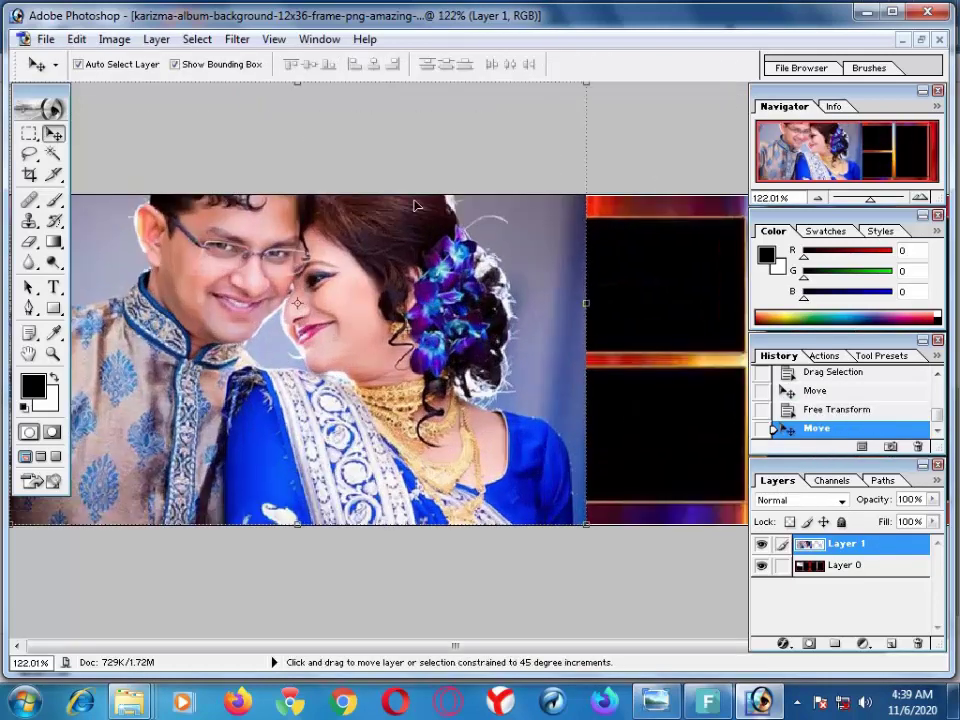
pyautogui.moveTo(351, 328); pyautogui.dragTo(507, 328)
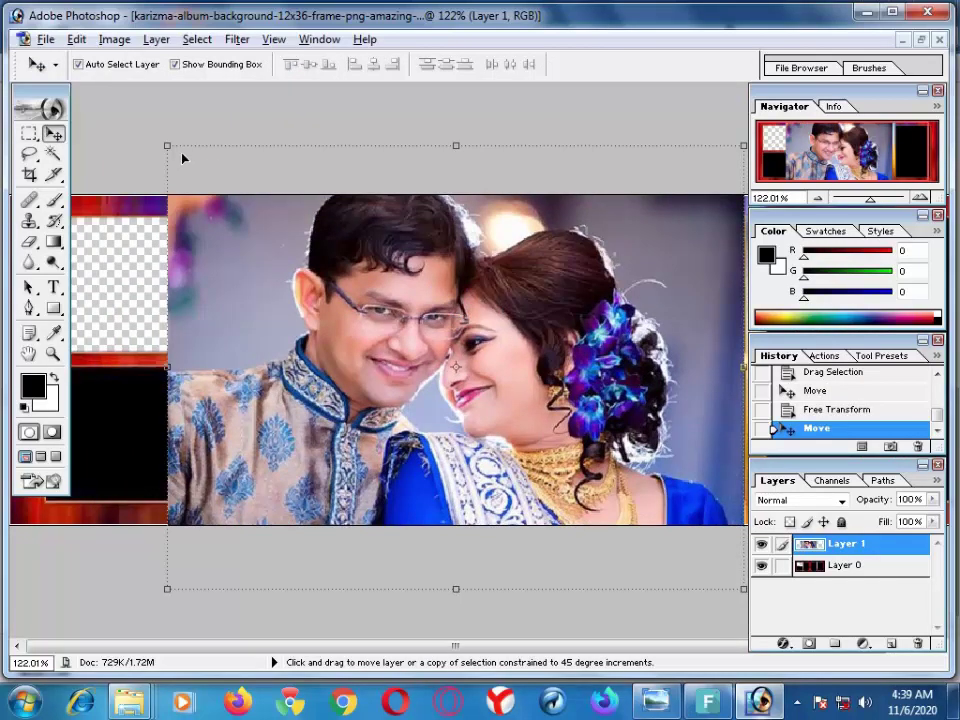
pyautogui.moveTo(157, 147); pyautogui.dragTo(241, 211)
pyautogui.press('Return')
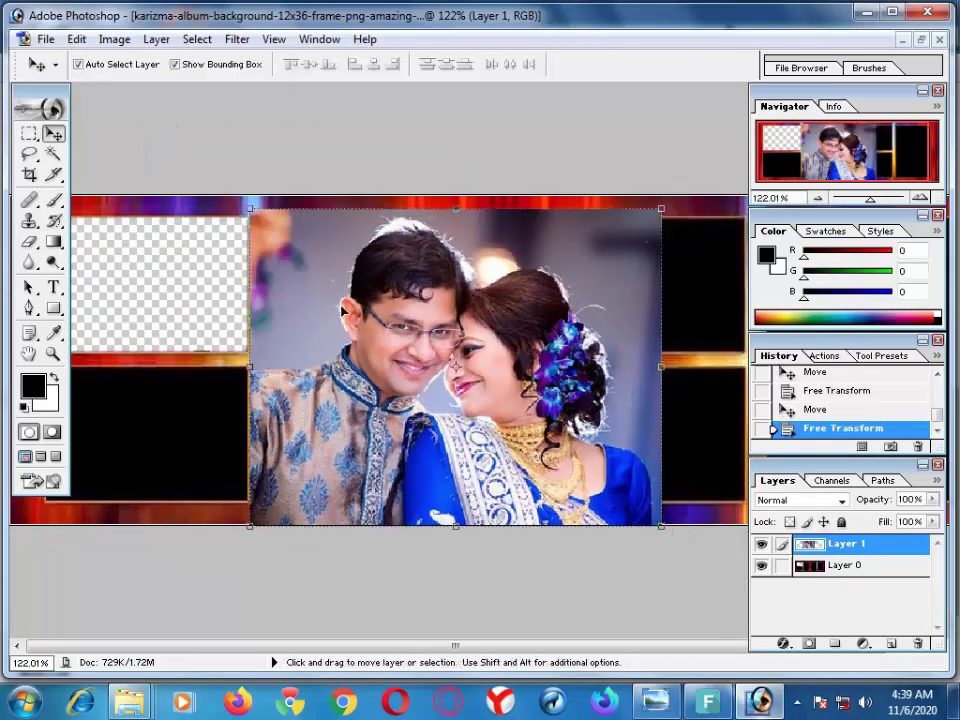
pyautogui.moveTo(372, 330); pyautogui.dragTo(220, 300)
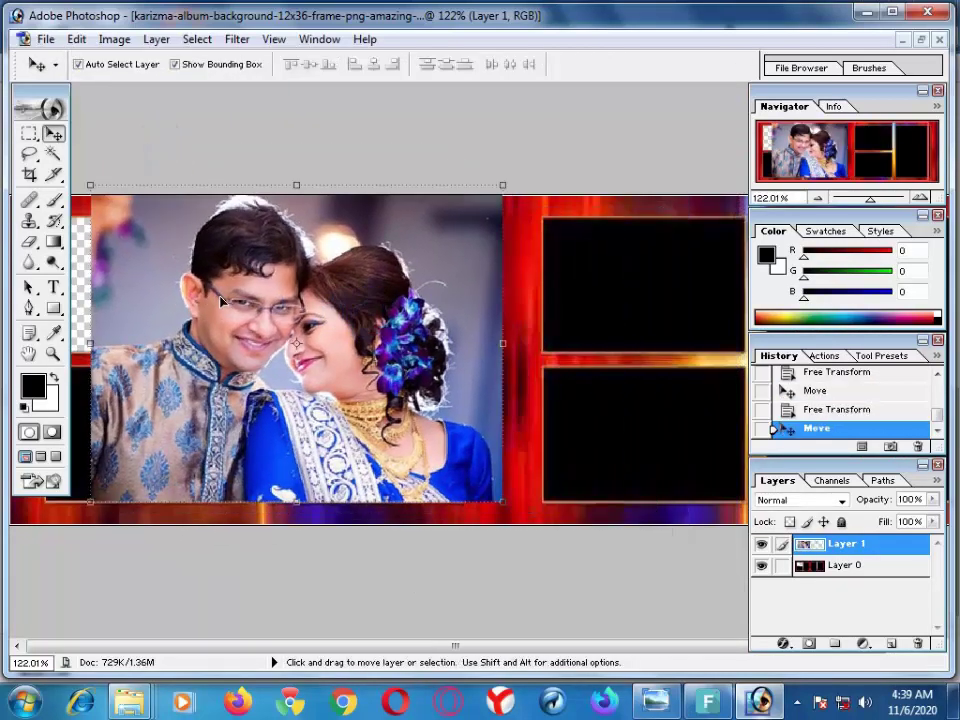
pyautogui.hotkey('ctrl', '-')
pyautogui.hotkey('ctrl', '-')
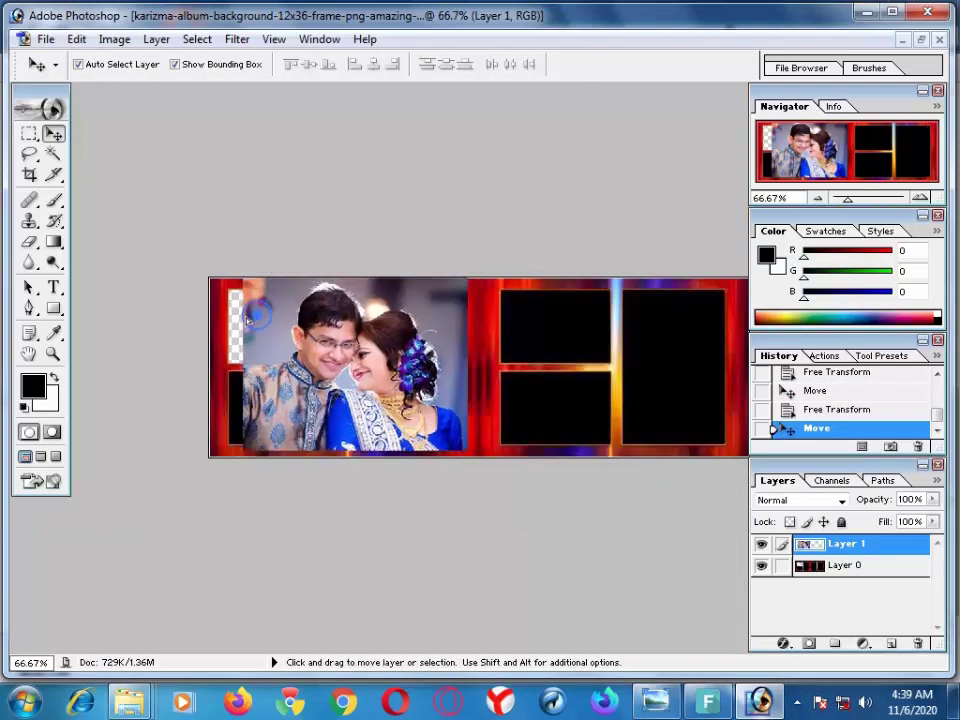
pyautogui.moveTo(239, 319); pyautogui.dragTo(225, 289)
pyautogui.moveTo(373, 352); pyautogui.dragTo(373, 355)
pyautogui.scroll(1, 527, 403)
pyautogui.scroll(4, 676, 505)
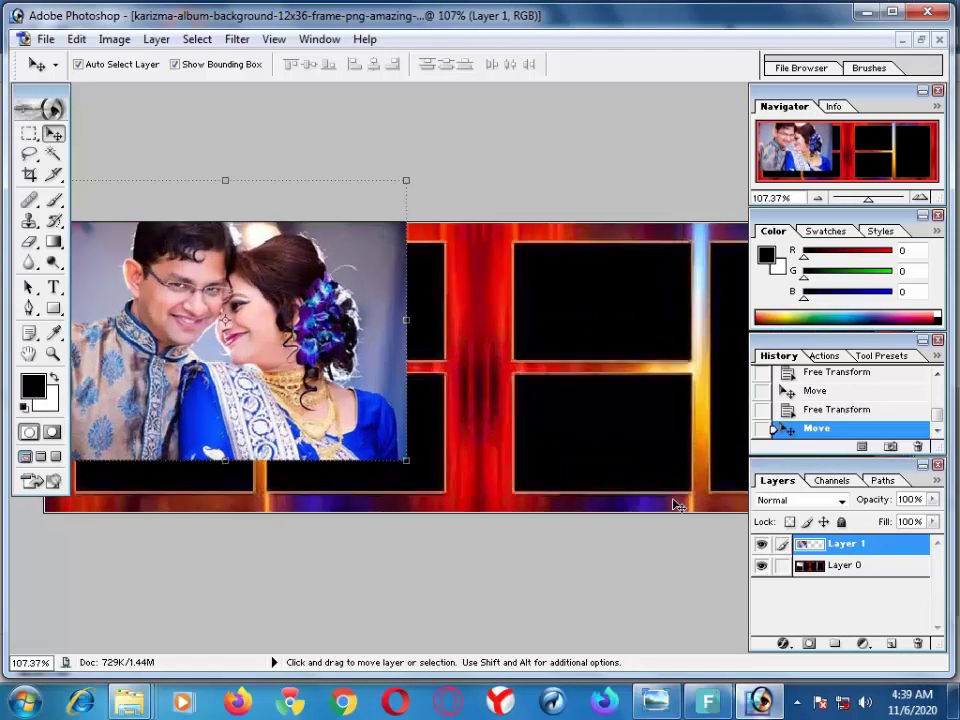
# Step: Move Layer 0 above Layer 1 and shift the photo left within the opening
pyautogui.moveTo(826, 570); pyautogui.dragTo(822, 543)
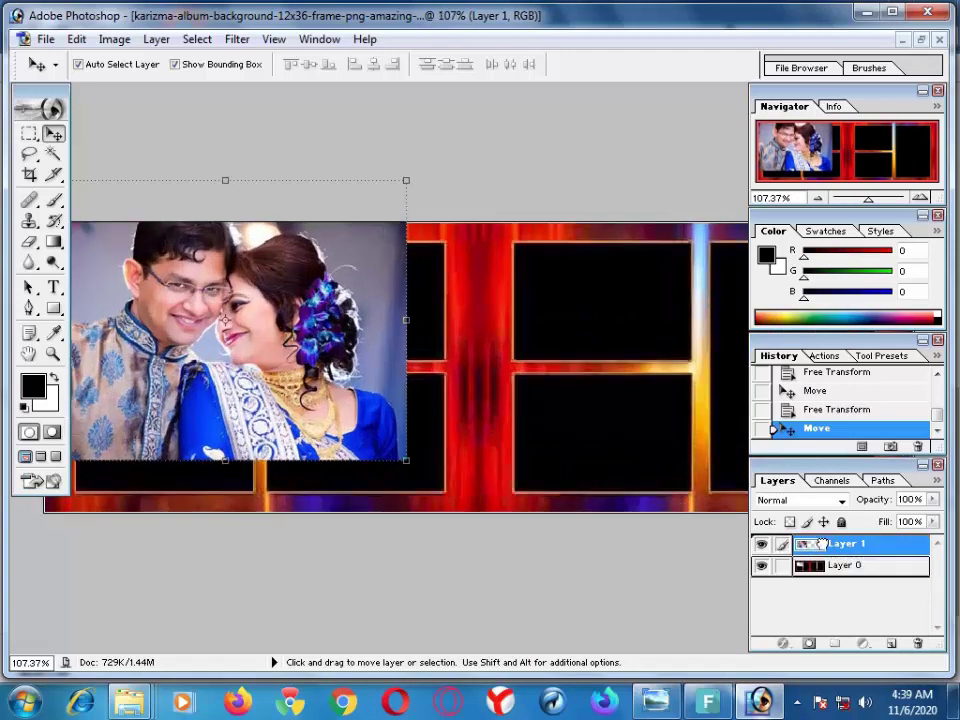
pyautogui.hotkey('ctrl', '0')
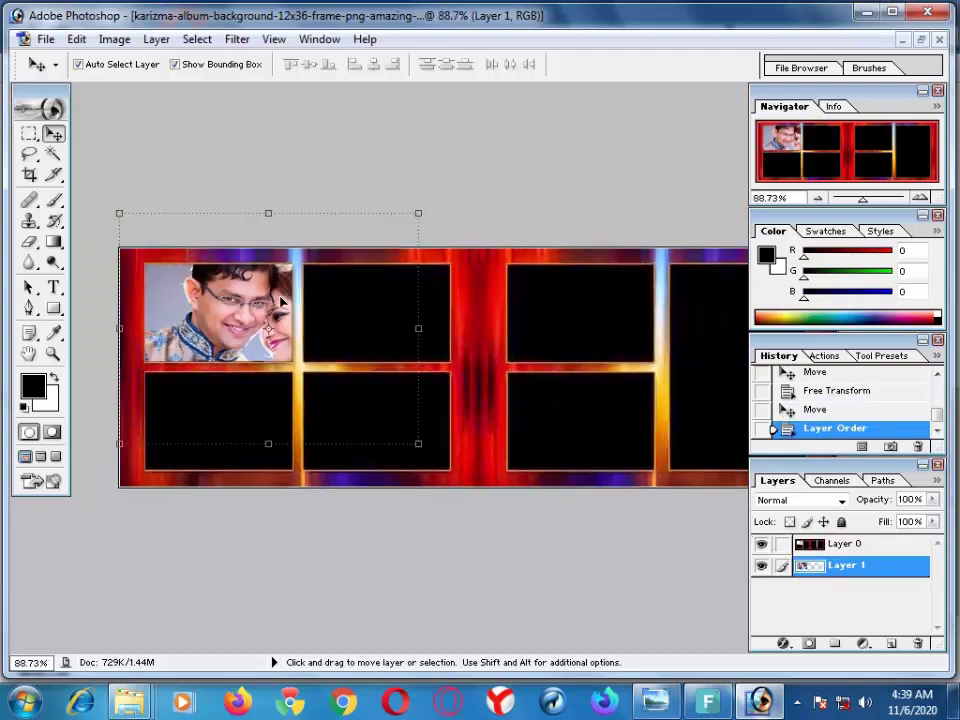
pyautogui.moveTo(232, 308); pyautogui.dragTo(187, 313)
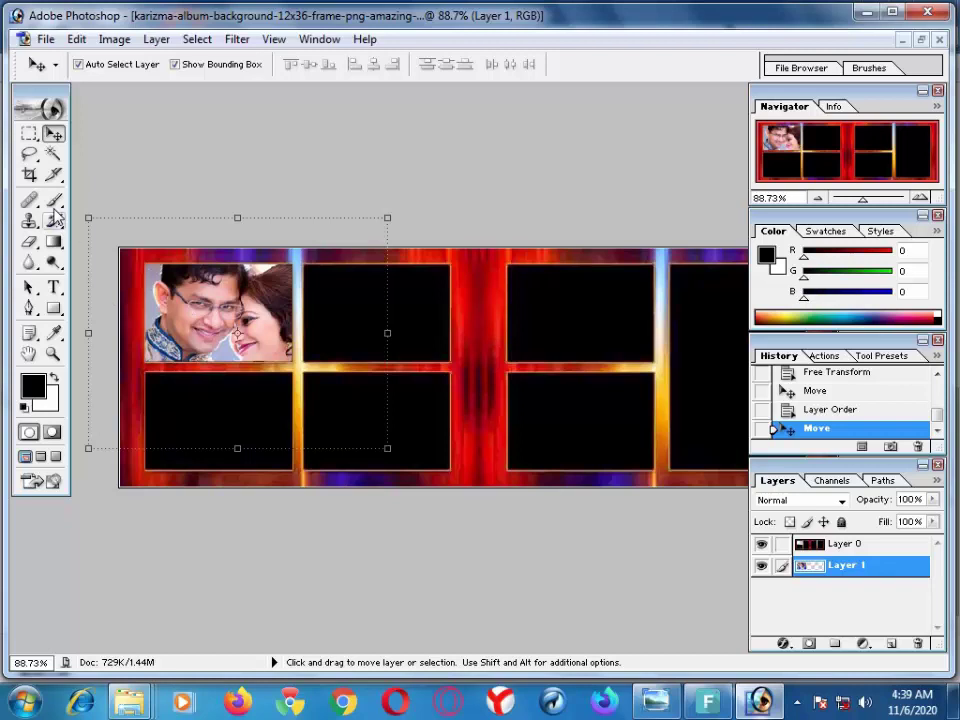
pyautogui.click(29, 133)
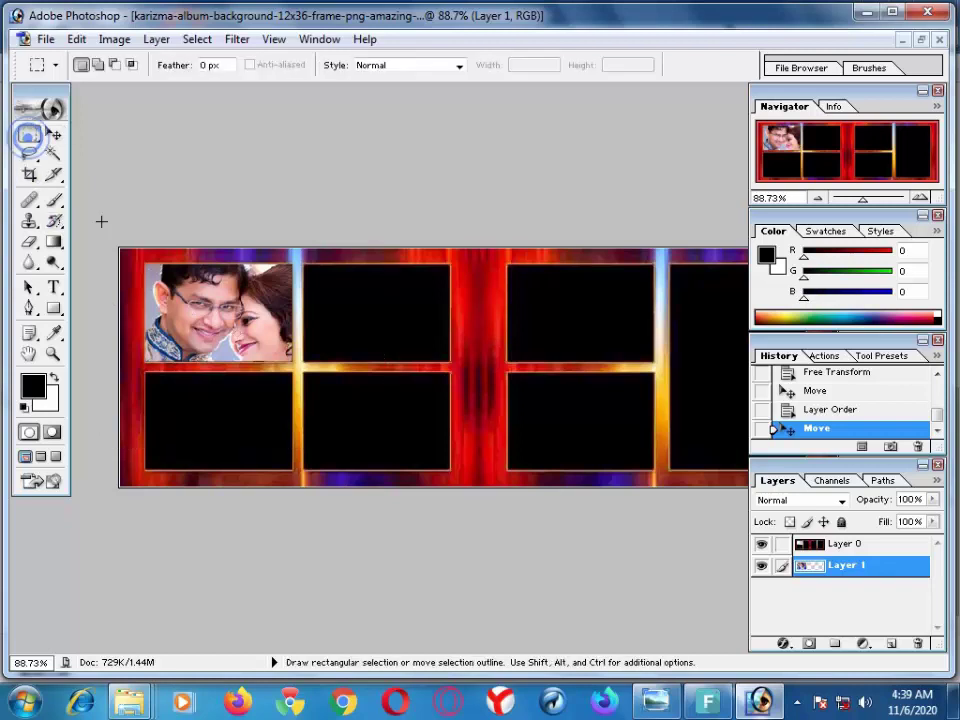
# Step: Copy the photo inside the top-left opening to Layer 2 and delete the original Layer 1
pyautogui.click(843, 545)
pyautogui.click(53, 155)
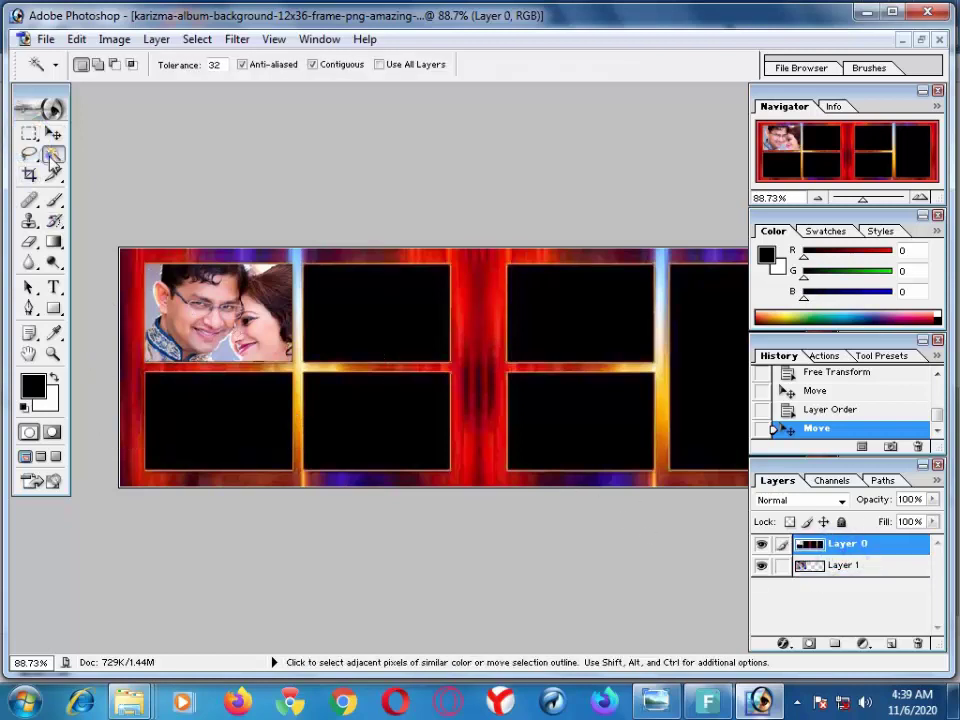
pyautogui.click(843, 565)
pyautogui.click(162, 290)
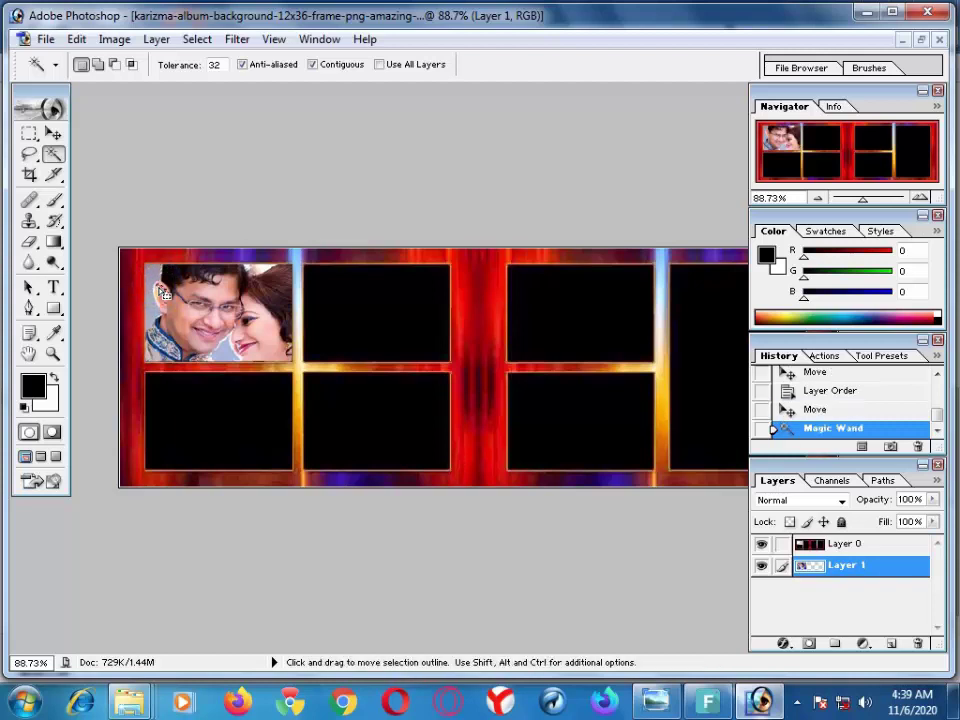
pyautogui.click(882, 544)
pyautogui.click(287, 303)
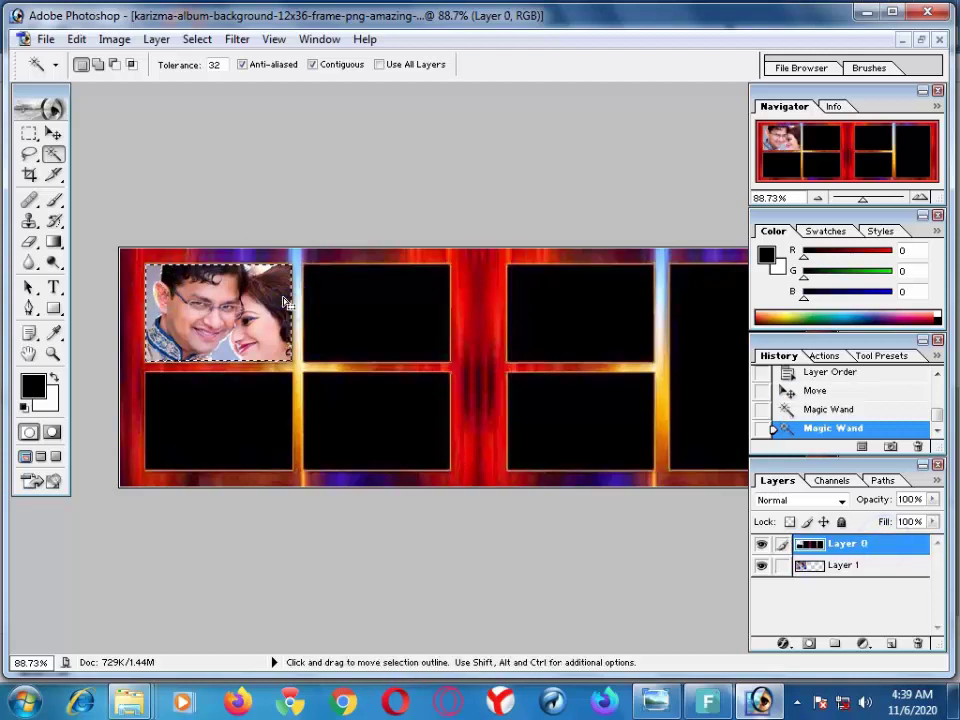
pyautogui.click(826, 566)
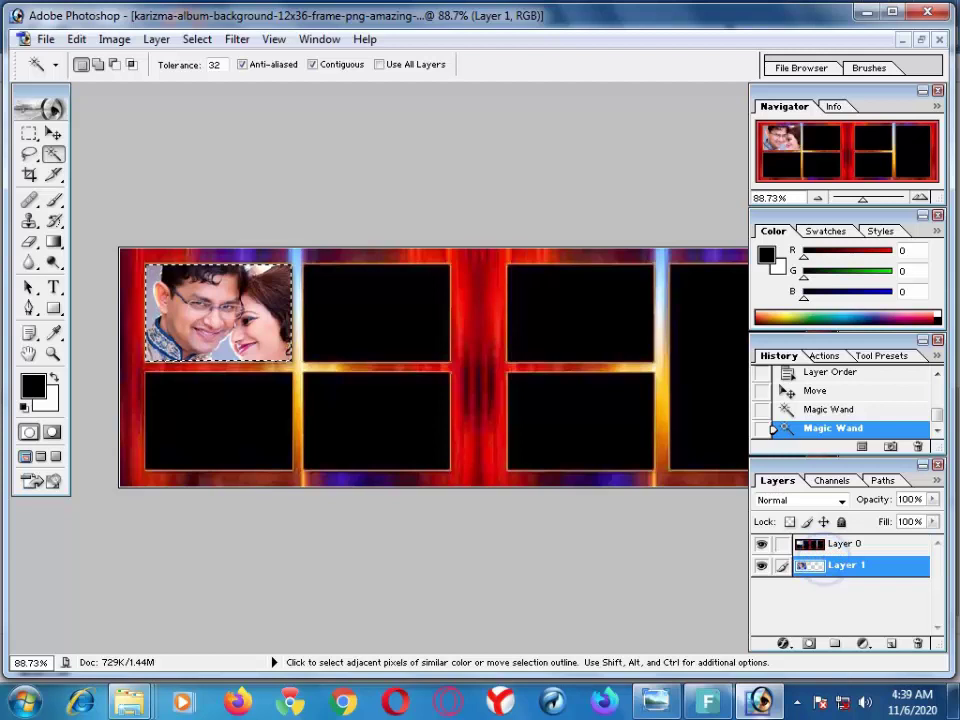
pyautogui.hotkey('ctrl', 'j')
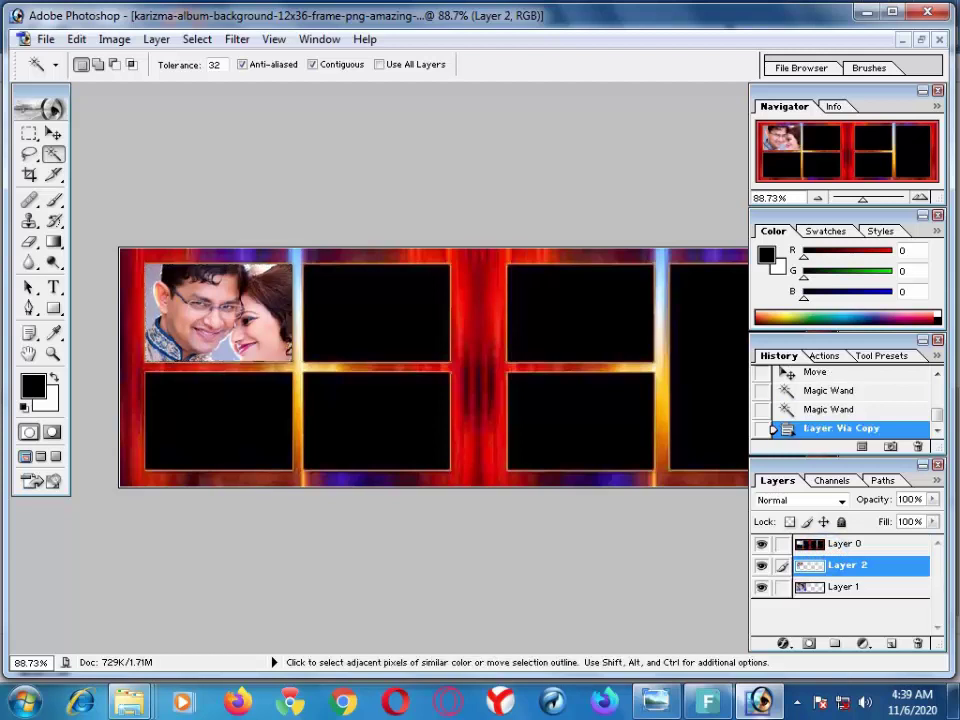
pyautogui.moveTo(810, 589); pyautogui.dragTo(921, 647)
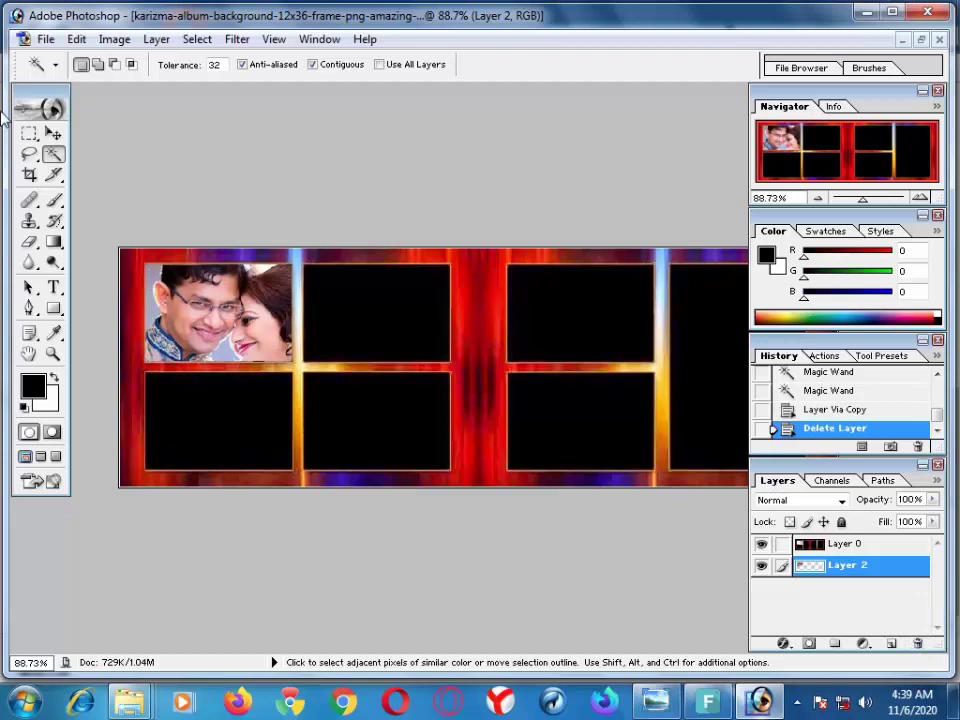
pyautogui.click(54, 133)
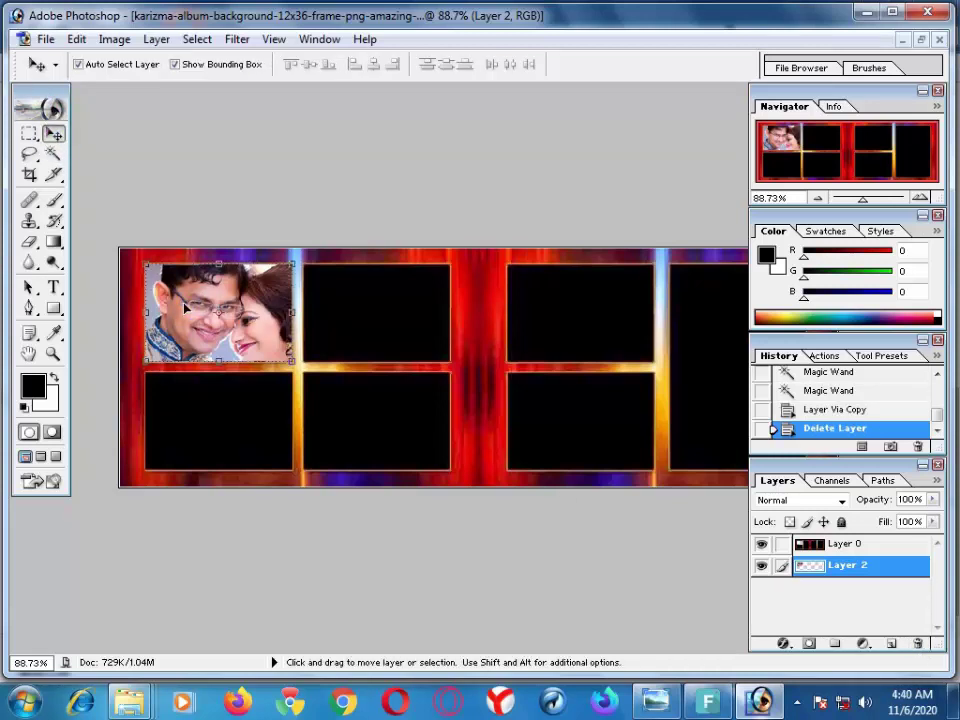
# Step: Select the lower-left black opening on Layer 0 and delete it to transparency
pyautogui.click(54, 156)
pyautogui.click(195, 409)
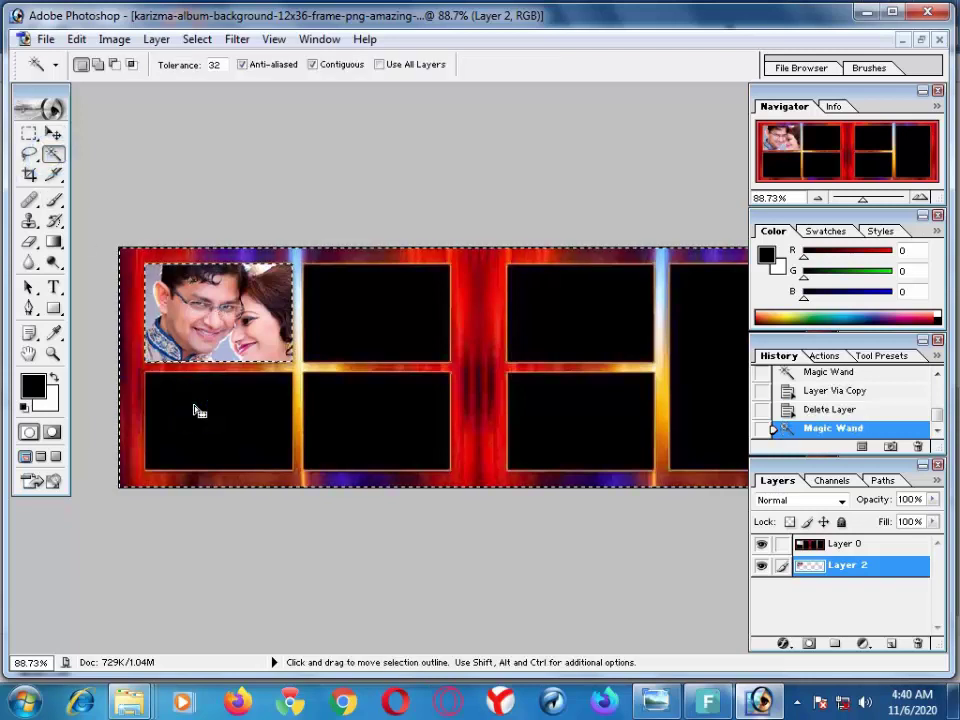
pyautogui.hotkey('ctrl', 'd')
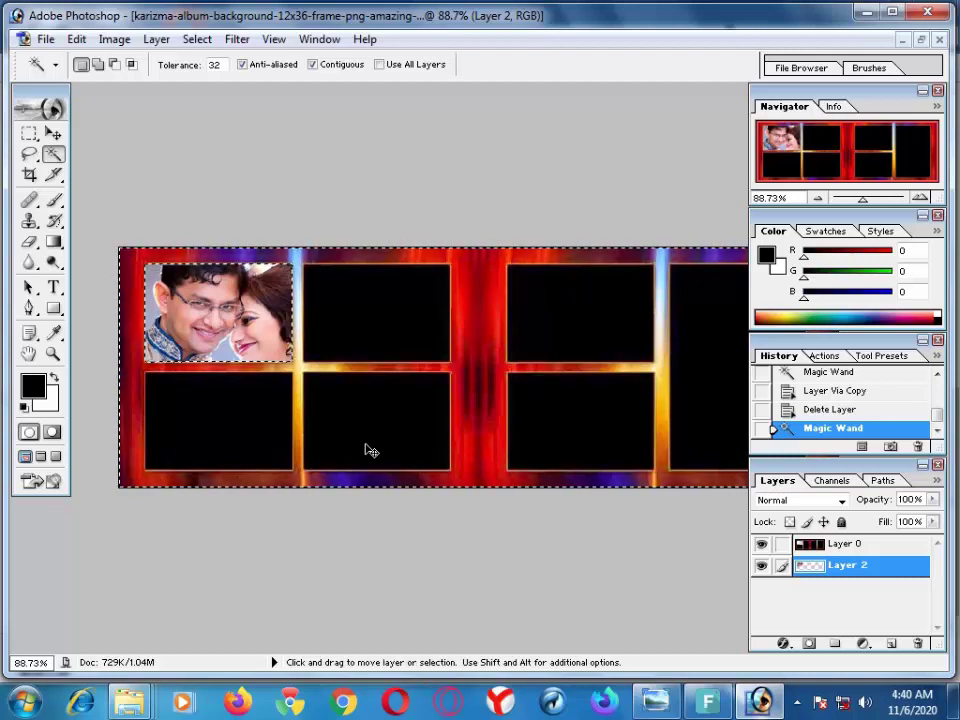
pyautogui.click(842, 549)
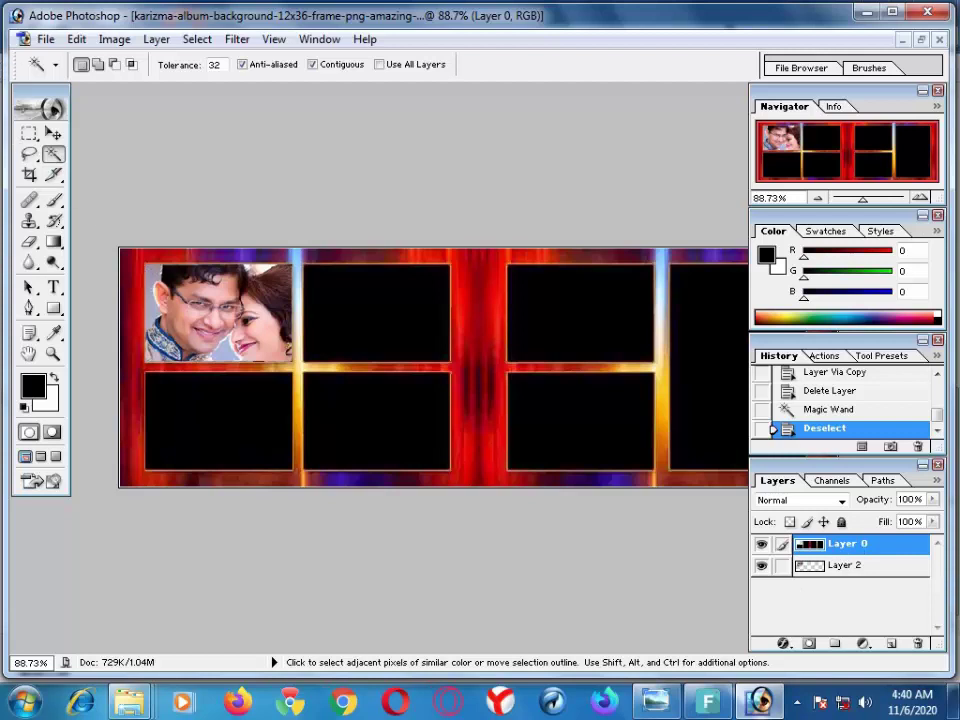
pyautogui.click(189, 396)
pyautogui.press('Delete')
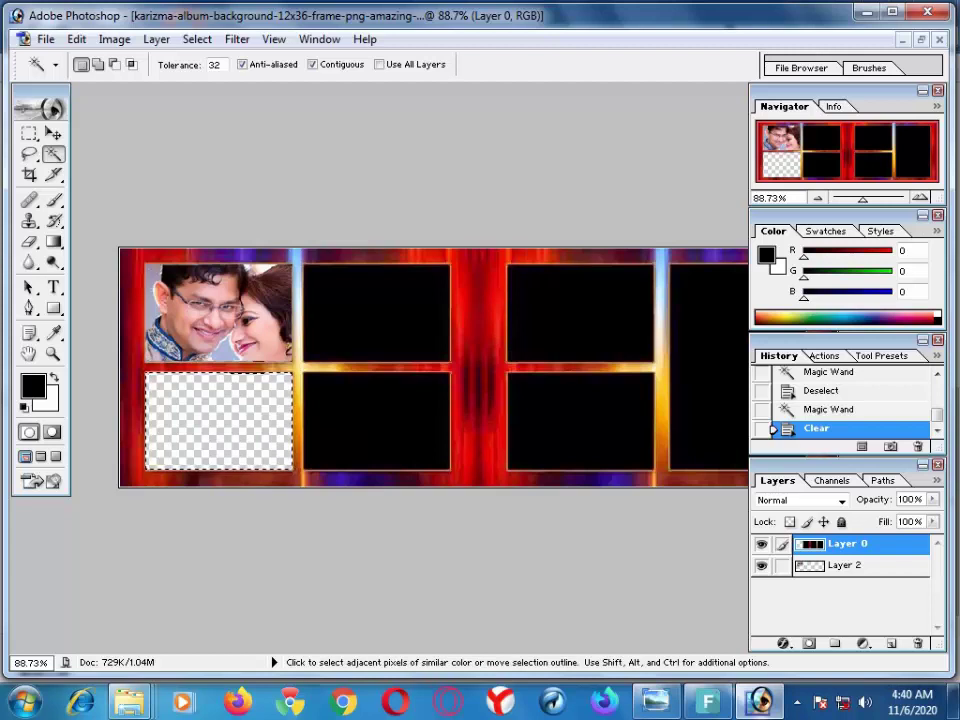
pyautogui.hotkey('ctrl', 'd')
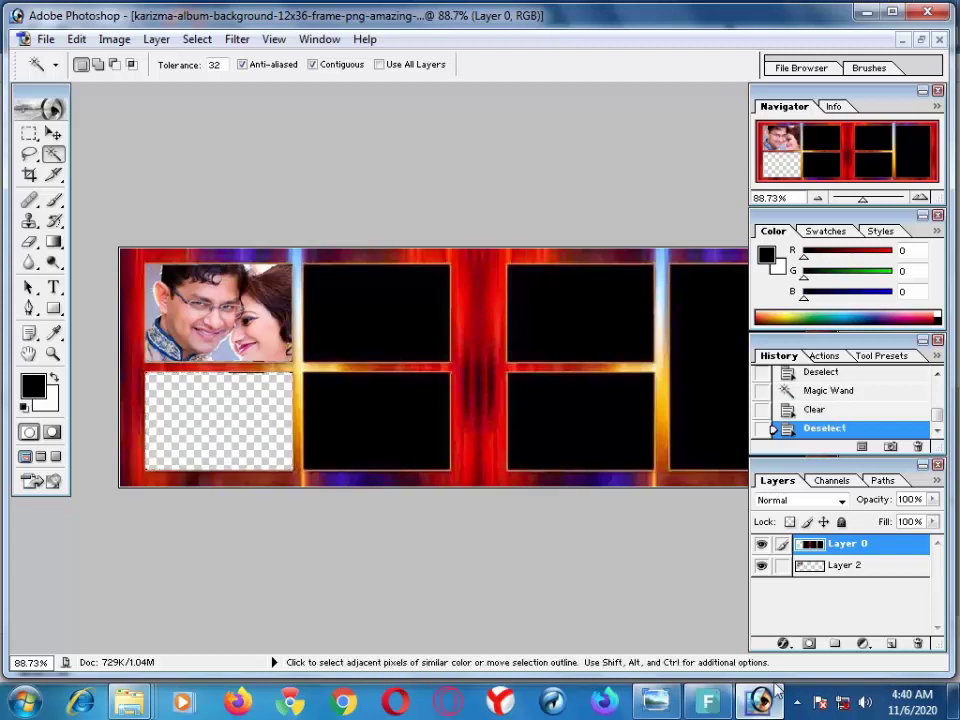
pyautogui.click(778, 690)
# Step: Open the blue-background wedding photo and move its couple area into the album
pyautogui.moveTo(238, 565); pyautogui.dragTo(585, 493)
pyautogui.click(30, 133)
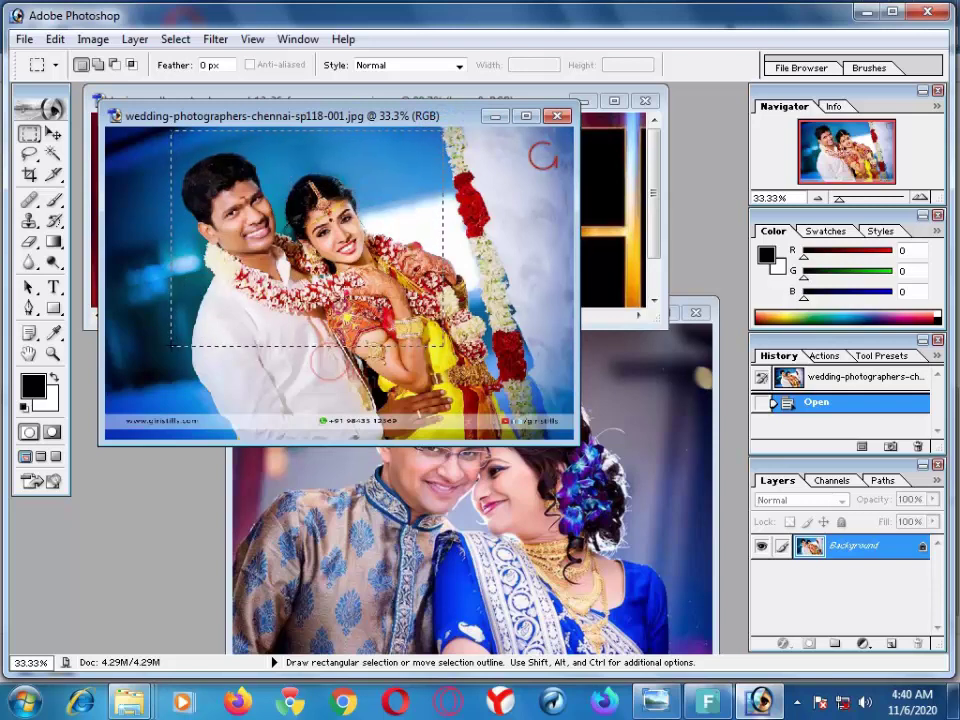
pyautogui.moveTo(443, 340); pyautogui.dragTo(443, 344)
pyautogui.click(53, 133)
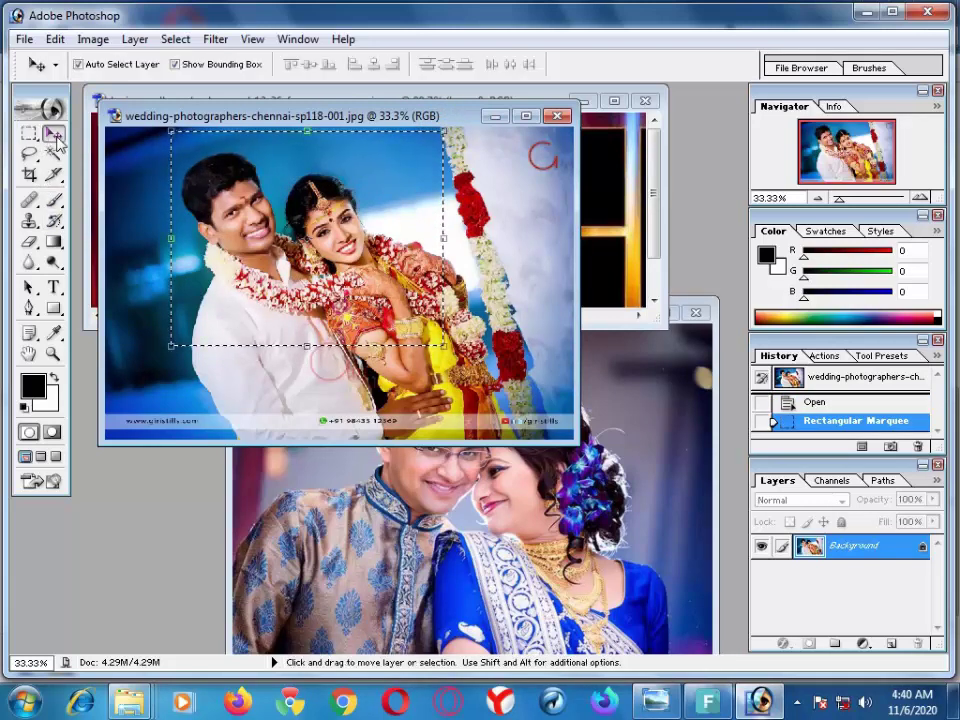
pyautogui.moveTo(168, 131)
pyautogui.mouseDown()
pyautogui.moveTo(262, 208)
pyautogui.moveTo(610, 258)
pyautogui.moveTo(170, 208)
pyautogui.mouseUp()
pyautogui.press('Return')
# Step: Scale and move Layer 3 into the lower-left slot, then place Layer 0 above it
pyautogui.hotkey('ctrl', 't')
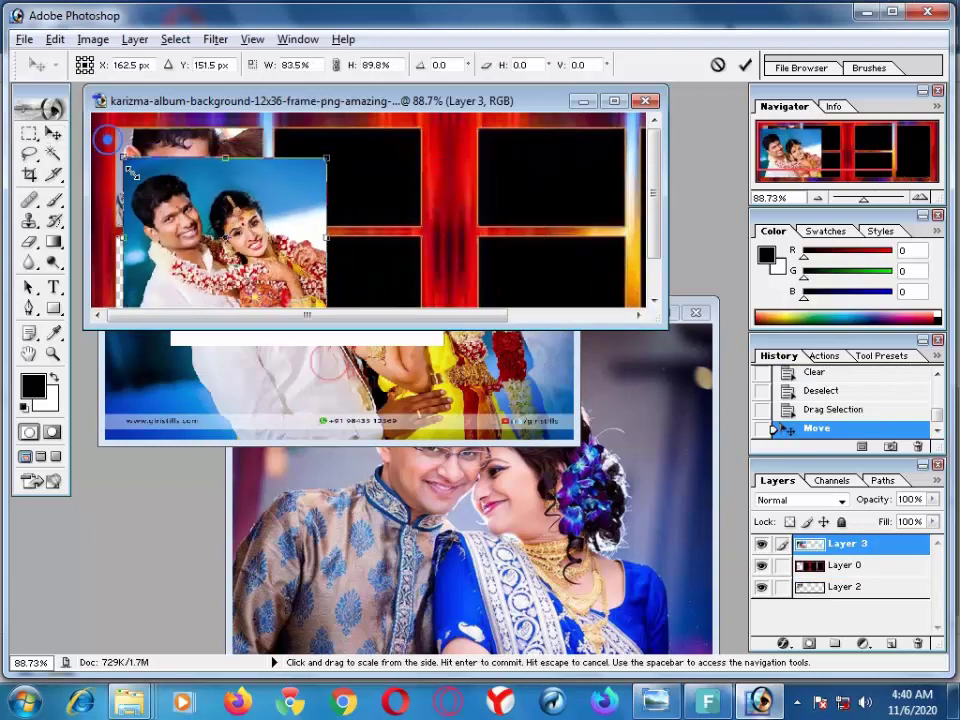
pyautogui.moveTo(104, 141); pyautogui.dragTo(160, 182)
pyautogui.press('Return')
pyautogui.moveTo(210, 233)
pyautogui.mouseDown()
pyautogui.moveTo(185, 258)
pyautogui.moveTo(167, 256)
pyautogui.mouseUp()
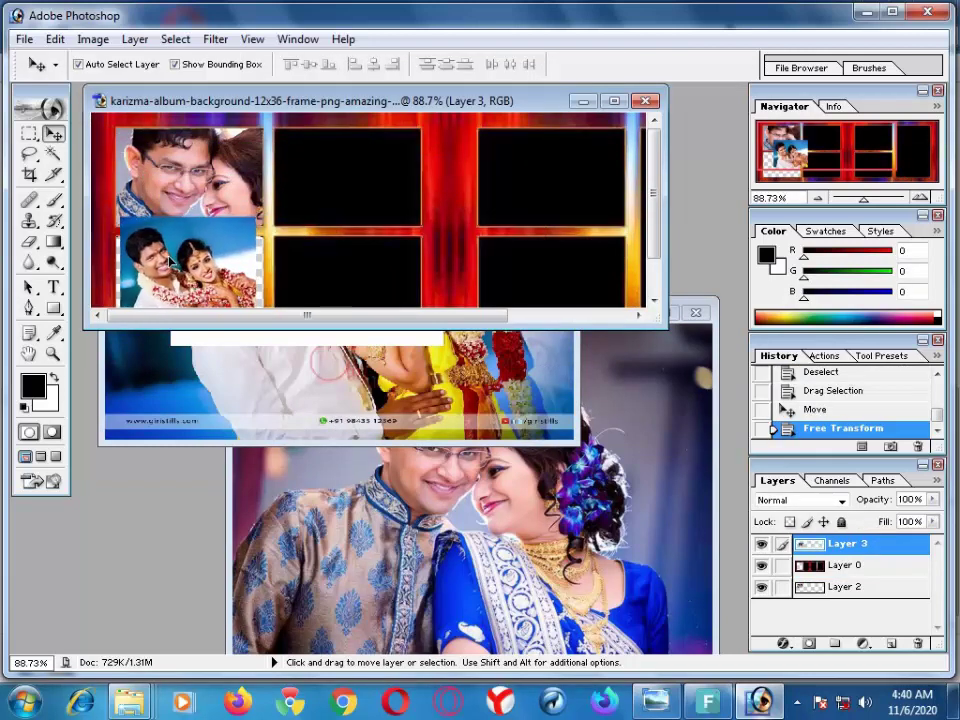
pyautogui.hotkey('ctrl', 't')
pyautogui.moveTo(258, 214); pyautogui.dragTo(272, 222)
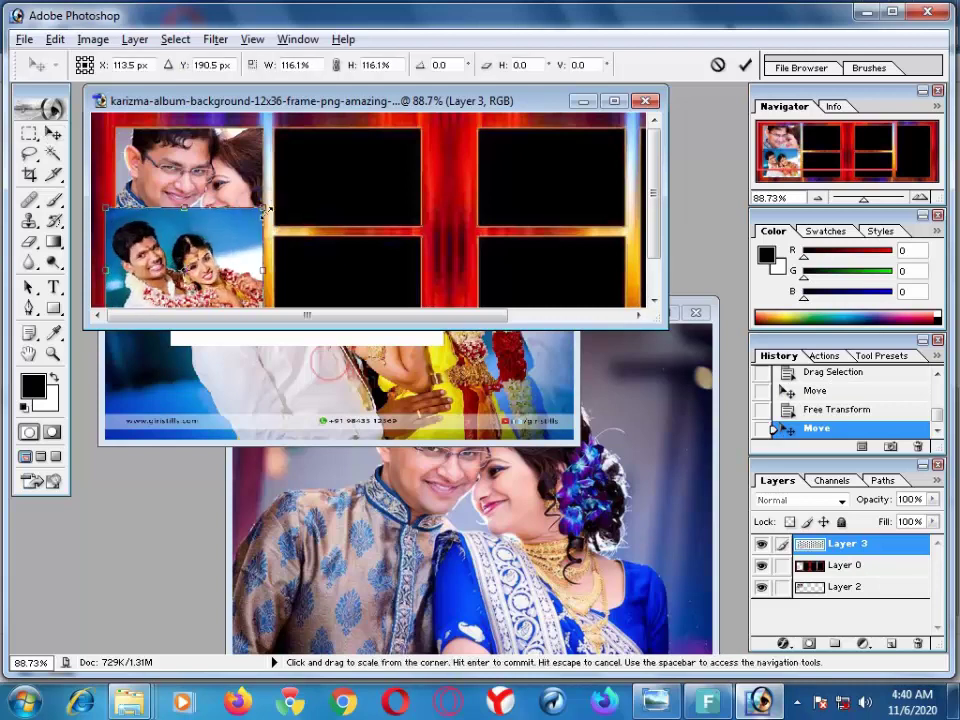
pyautogui.press('Return')
pyautogui.moveTo(203, 268); pyautogui.dragTo(198, 282)
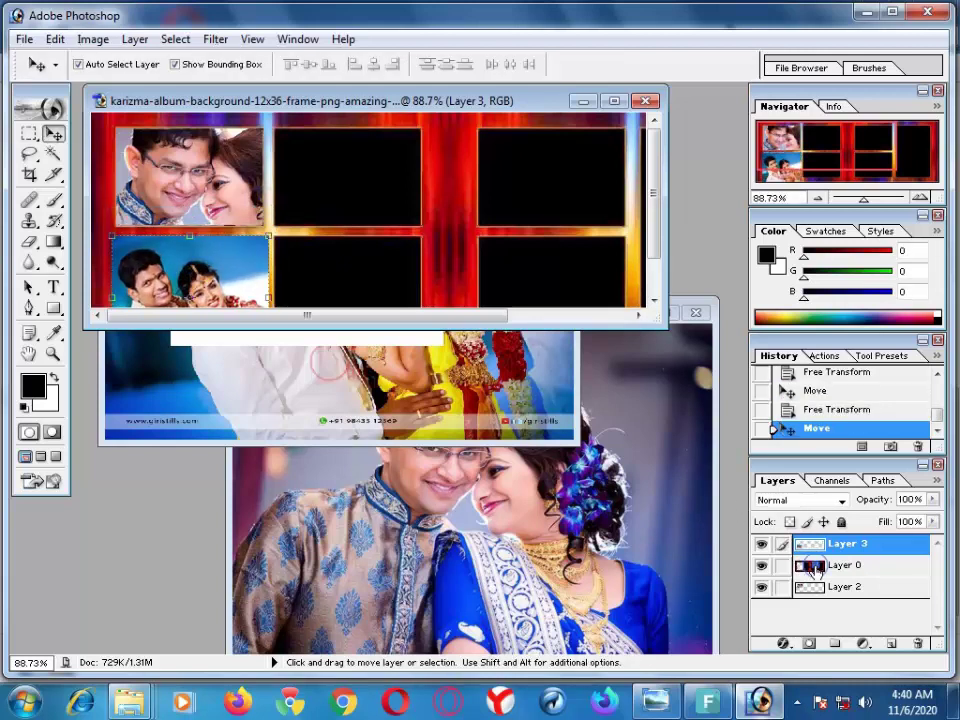
pyautogui.moveTo(815, 569); pyautogui.dragTo(822, 548)
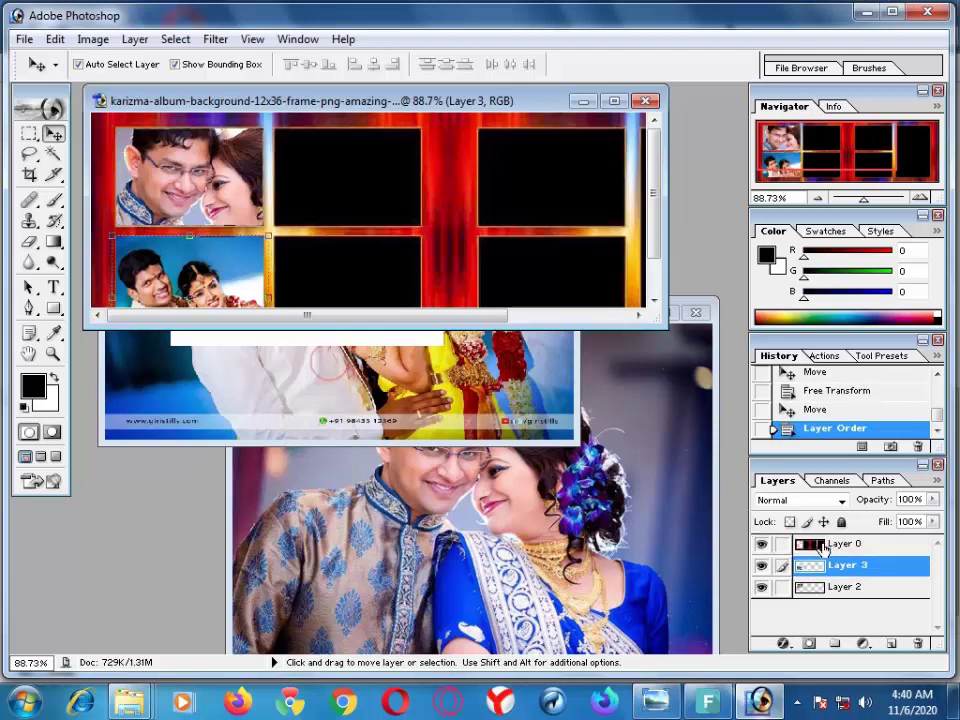
# Step: Close the other photo documents without saving and pick the Indian Wedding Photographer (5)-L - Copy image
pyautogui.click(258, 272)
pyautogui.click(407, 377)
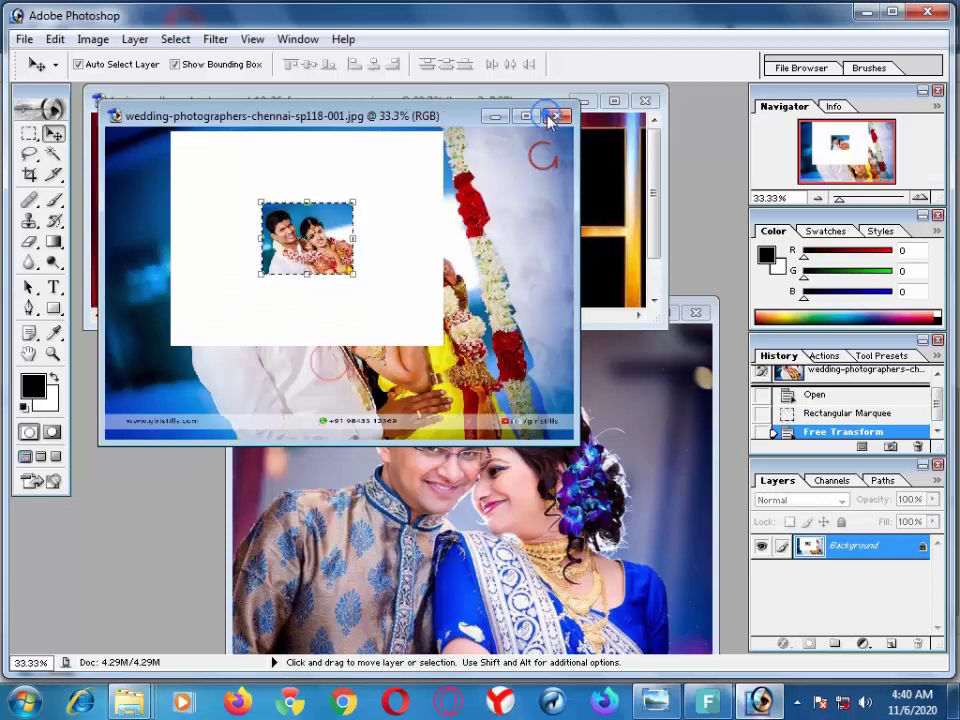
pyautogui.click(549, 117)
pyautogui.click(418, 267)
pyautogui.click(372, 330)
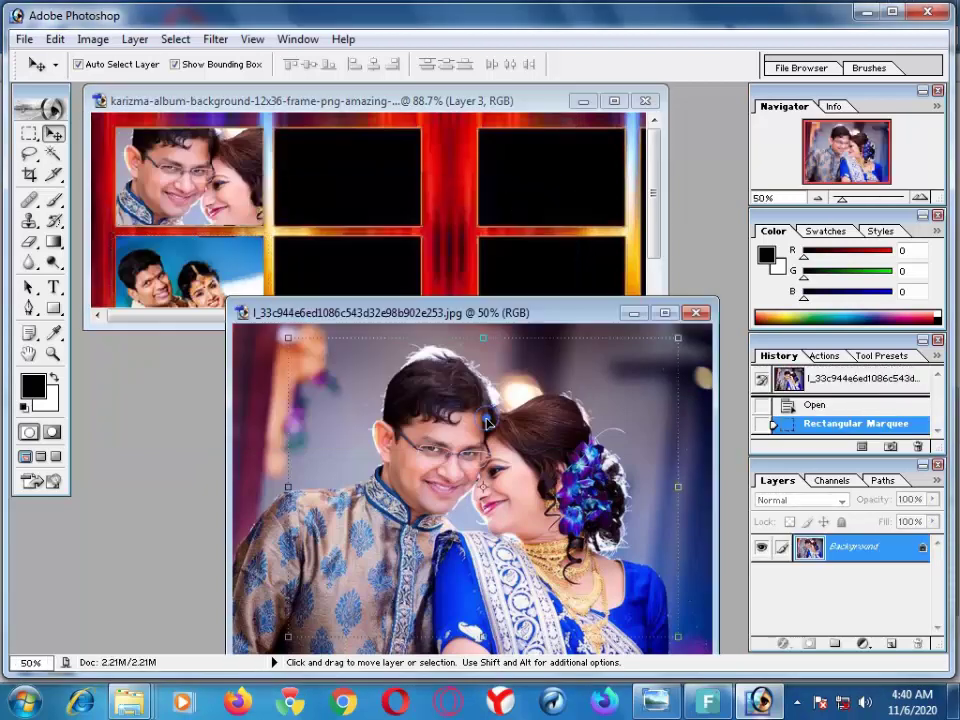
pyautogui.click(703, 315)
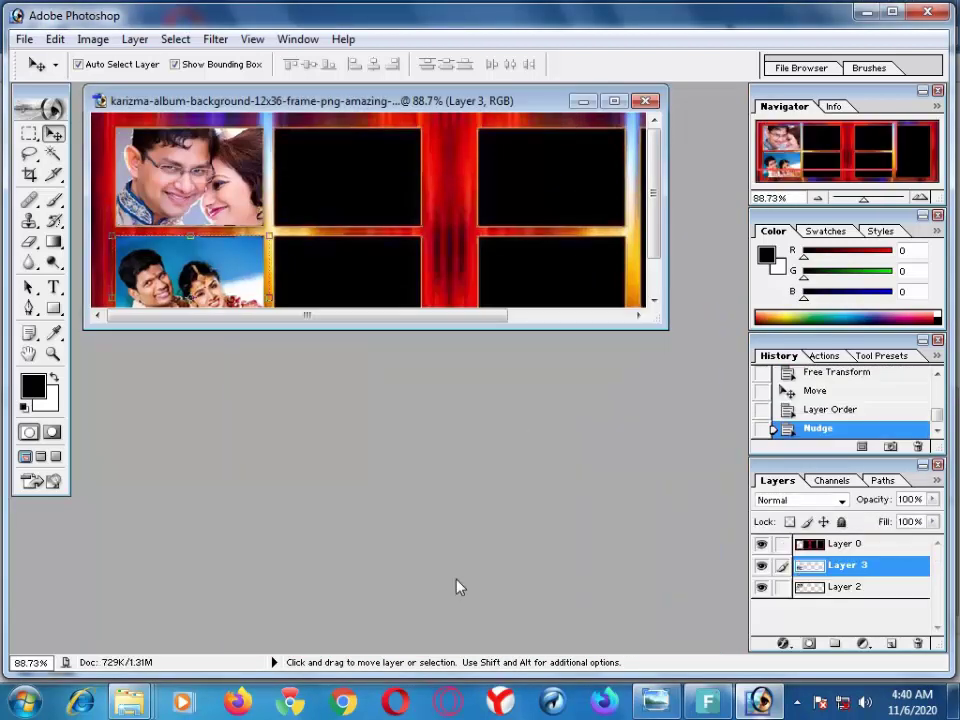
pyautogui.hotkey('alt', 'Tab')
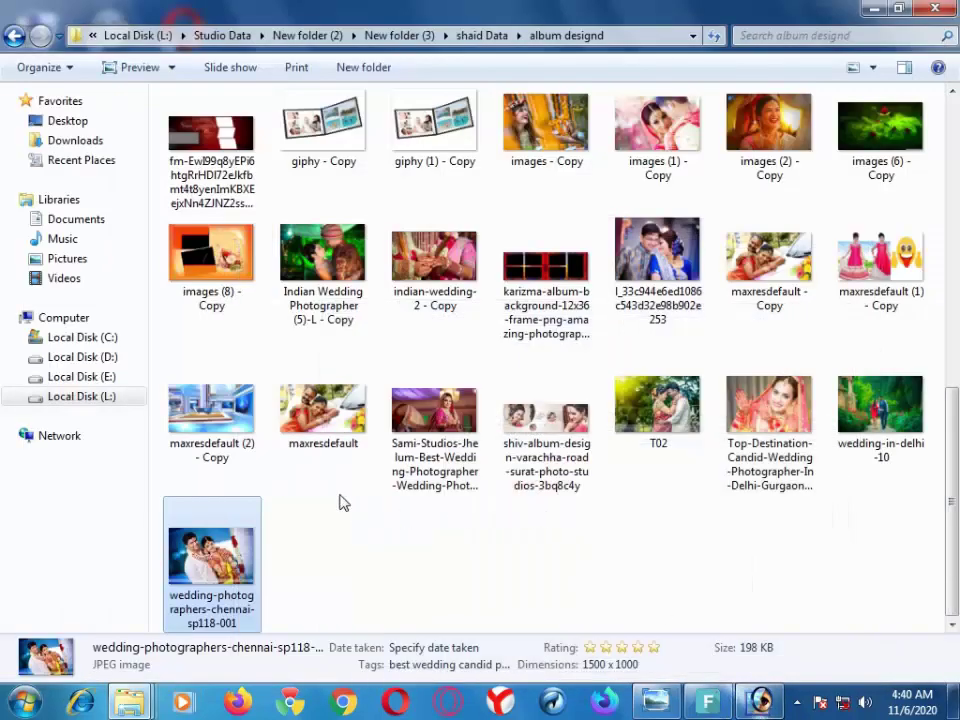
pyautogui.click(335, 284)
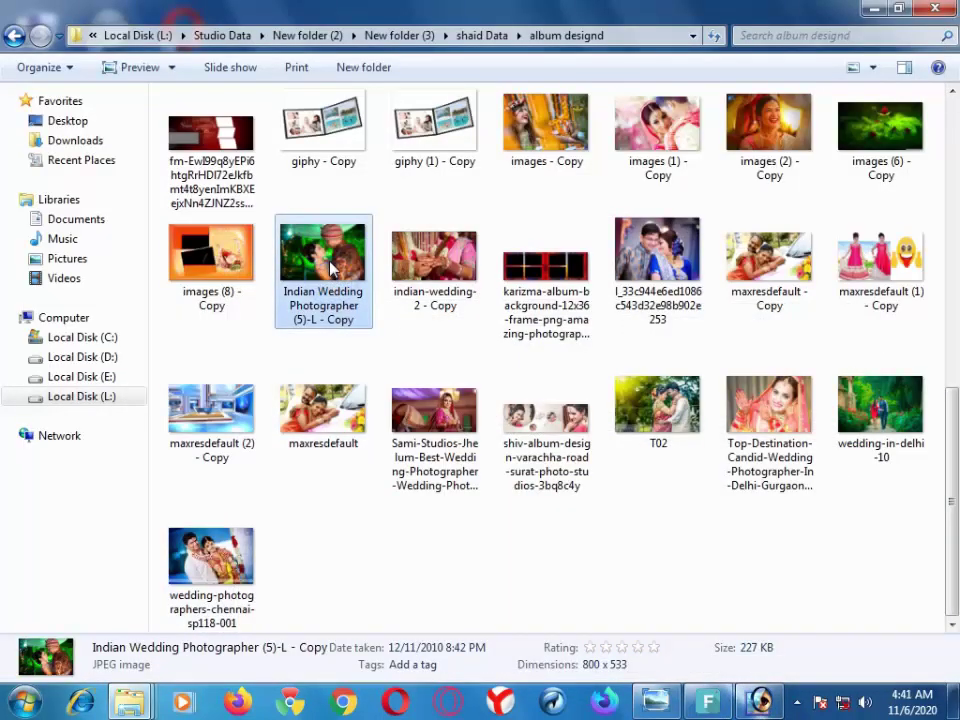
pyautogui.moveTo(325, 250); pyautogui.dragTo(703, 633)
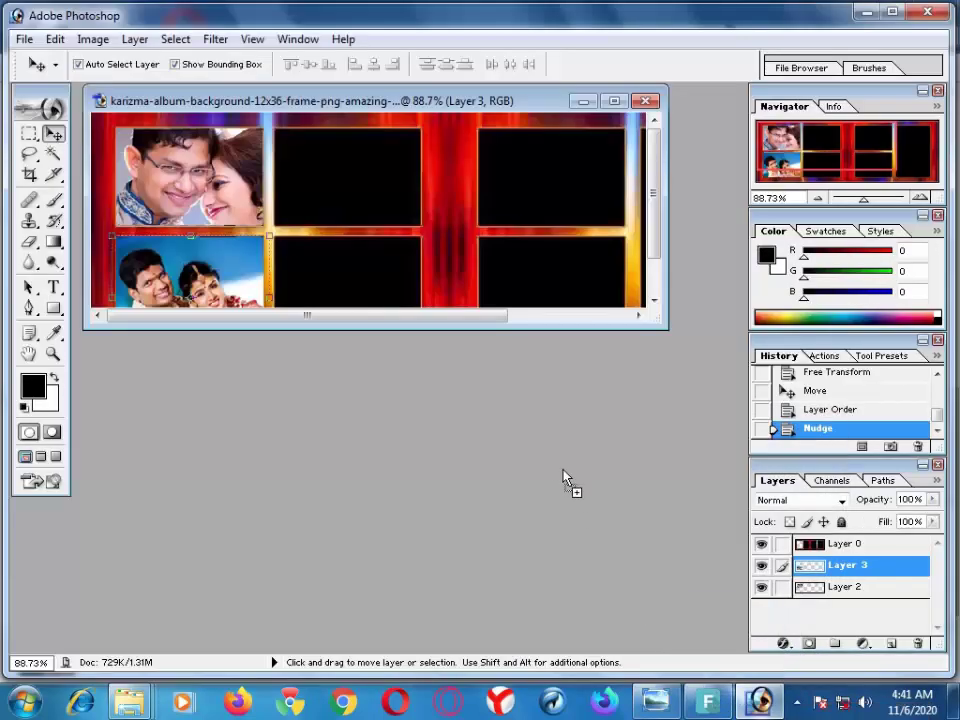
# Step: Open the green wedding photo and bring the album background document back to the front
pyautogui.moveTo(703, 633); pyautogui.dragTo(554, 459)
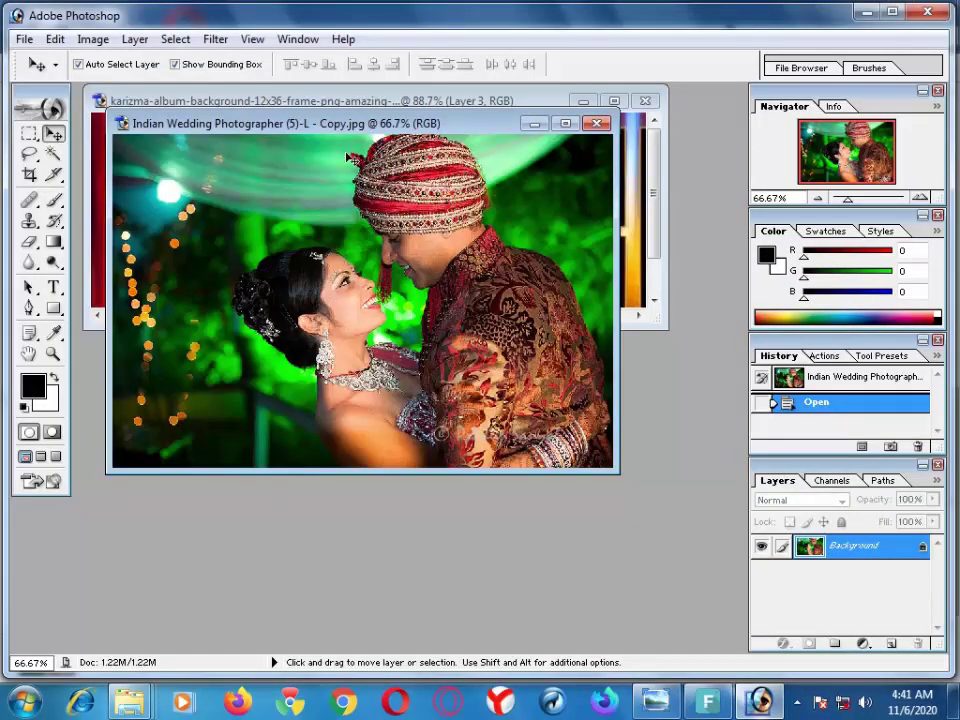
pyautogui.scroll(-2, 283, 197)
pyautogui.moveTo(335, 125); pyautogui.dragTo(335, 297)
pyautogui.click(313, 176)
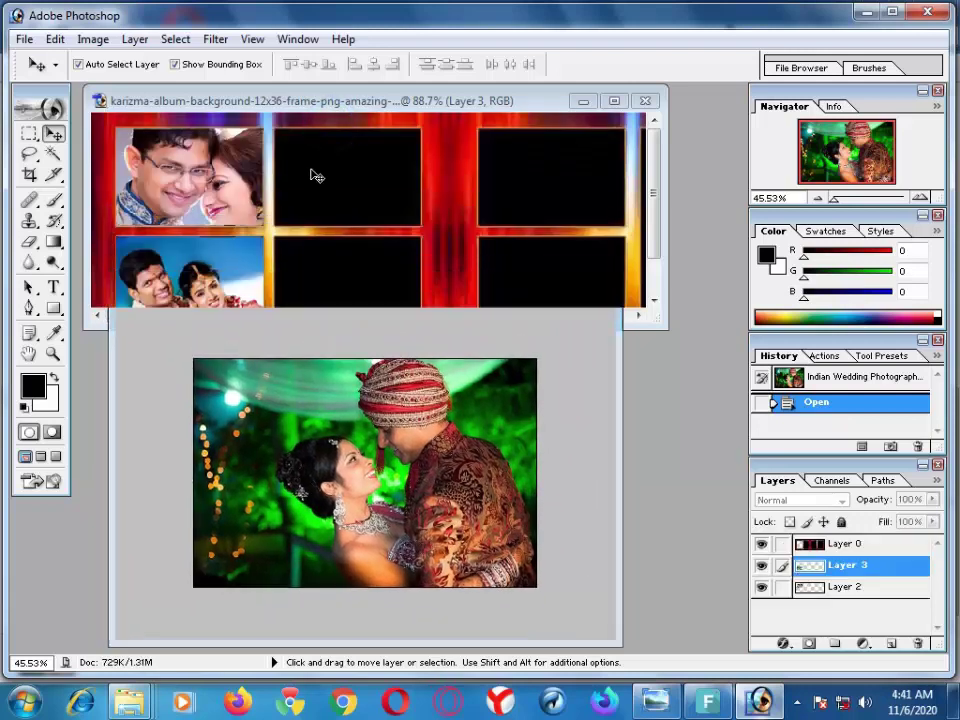
# Step: Select the top-centre black slot on Layer 0 and delete it to transparency
pyautogui.click(53, 155)
pyautogui.click(317, 200)
pyautogui.hotkey('ctrl', 'd')
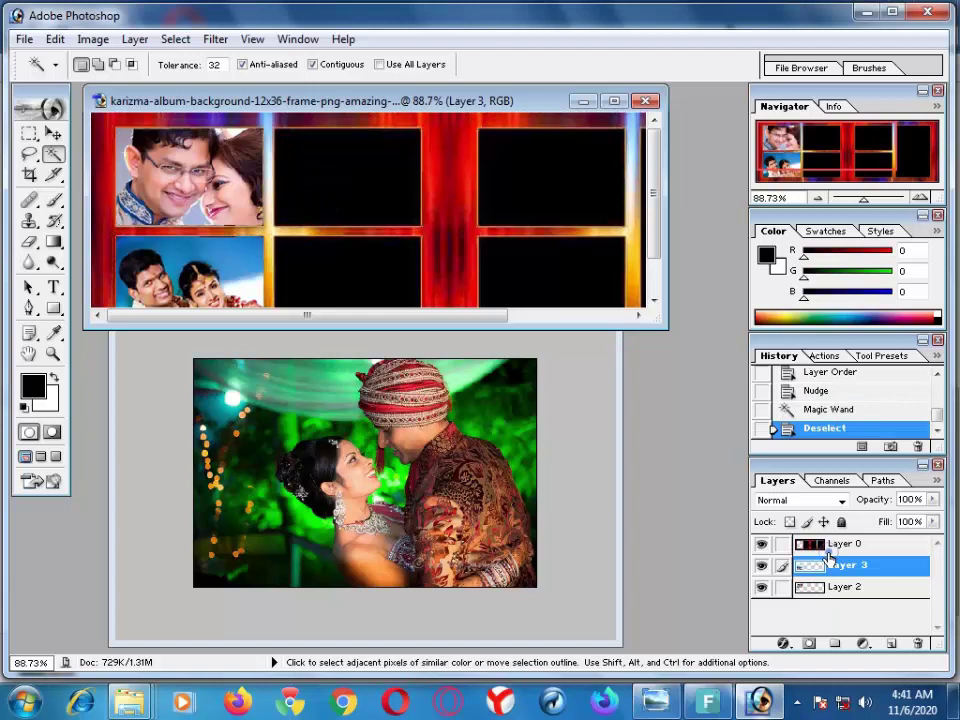
pyautogui.click(845, 545)
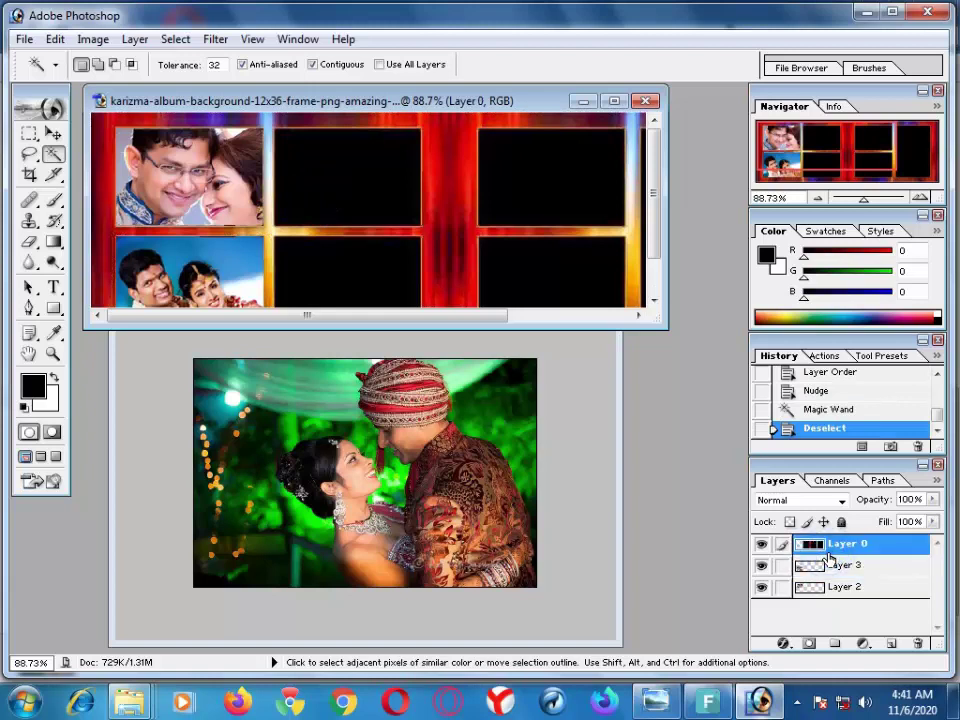
pyautogui.click(318, 193)
pyautogui.press('Delete')
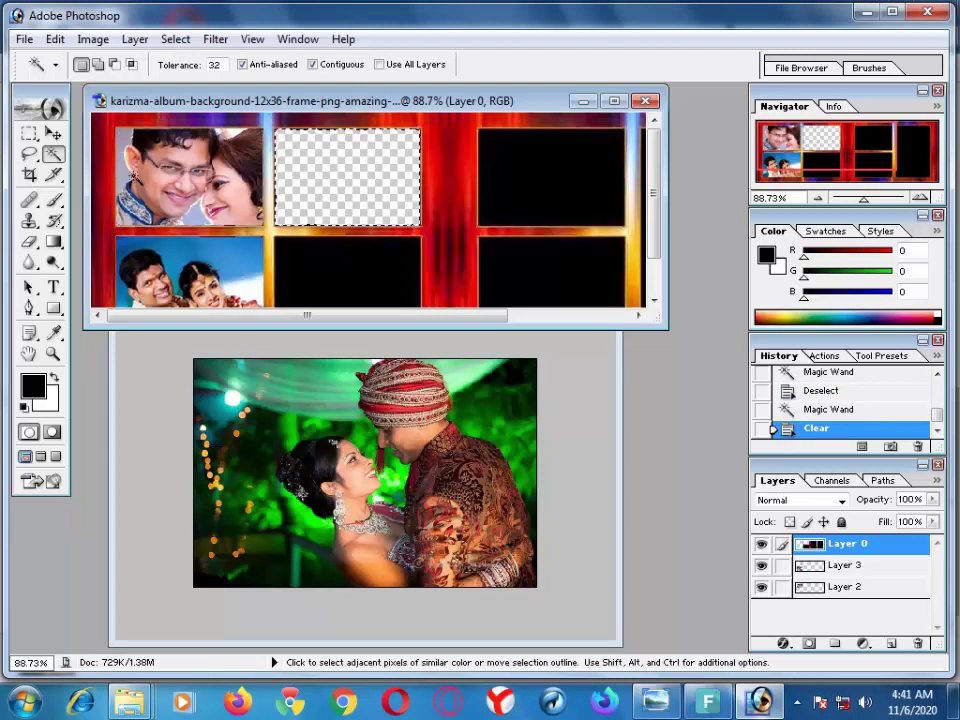
pyautogui.hotkey('ctrl', 'd')
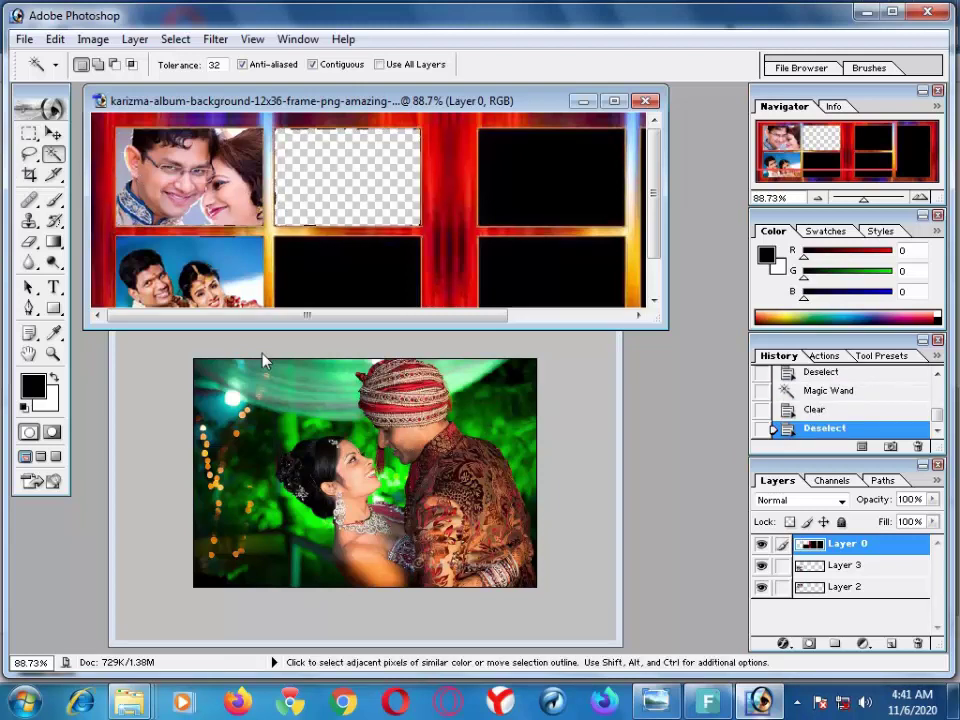
# Step: Marquee the couple in the green wedding photo and drag it into the album document
pyautogui.click(29, 134)
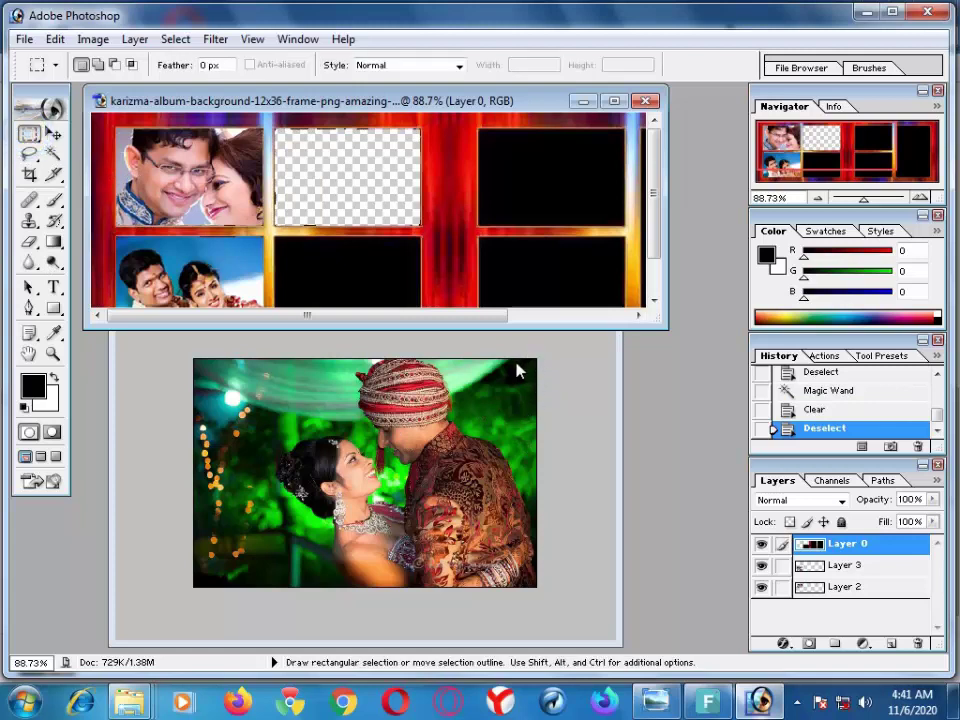
pyautogui.moveTo(533, 357); pyautogui.dragTo(259, 557)
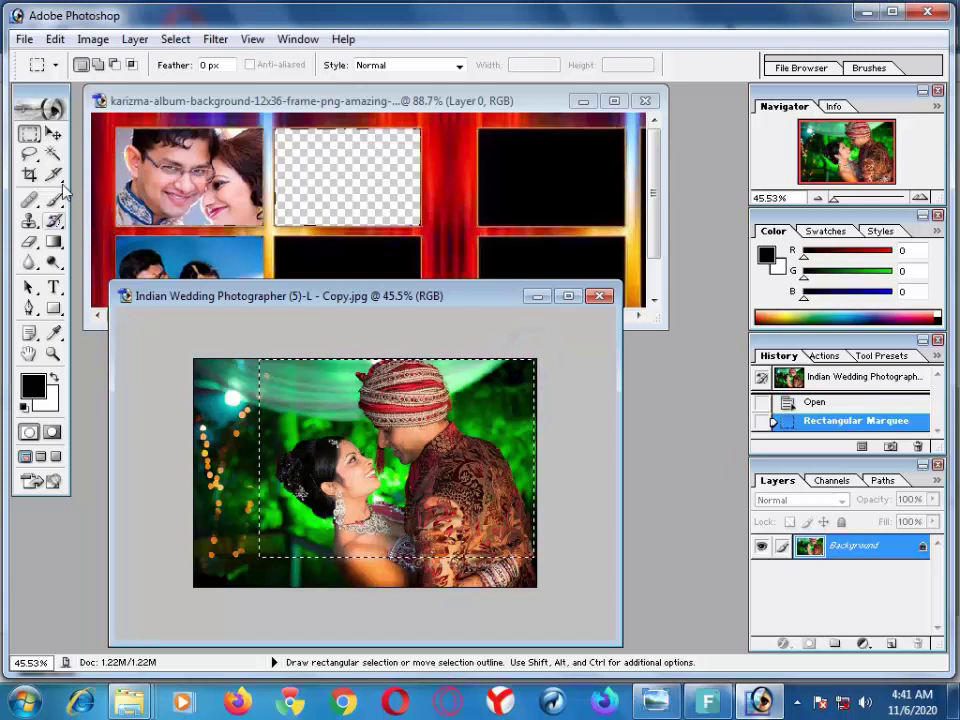
pyautogui.click(53, 133)
pyautogui.moveTo(439, 471)
pyautogui.mouseDown()
pyautogui.moveTo(360, 195)
pyautogui.moveTo(455, 178)
pyautogui.mouseUp()
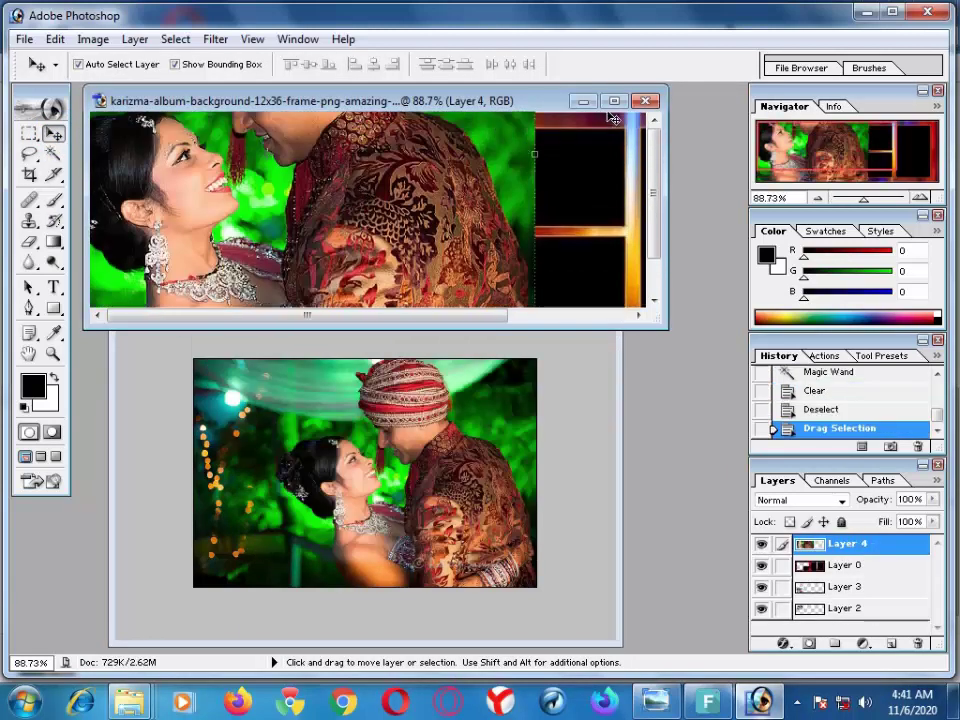
# Step: Scale the couple photo down and position it in the top-centre frame slot
pyautogui.click(614, 100)
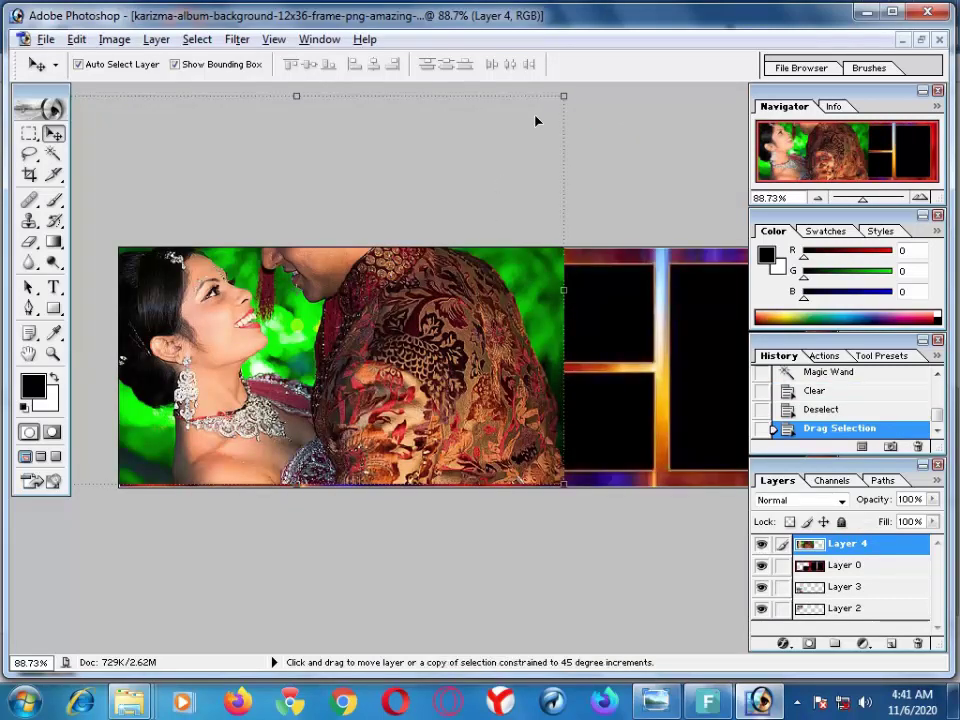
pyautogui.moveTo(562, 97); pyautogui.dragTo(436, 313)
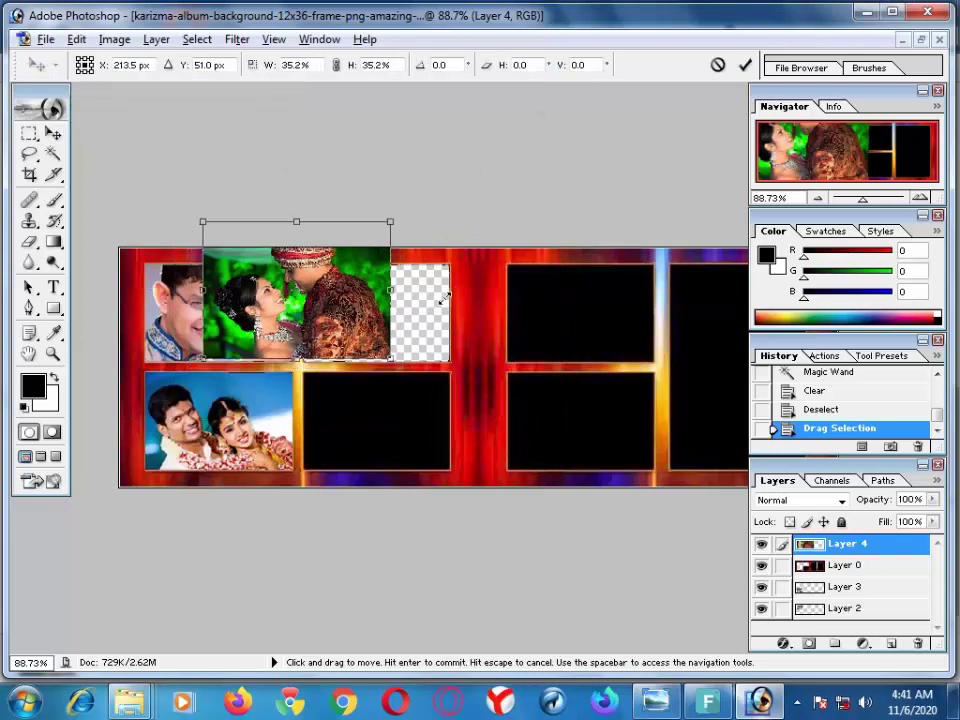
pyautogui.press('Return')
pyautogui.moveTo(341, 319); pyautogui.dragTo(419, 330)
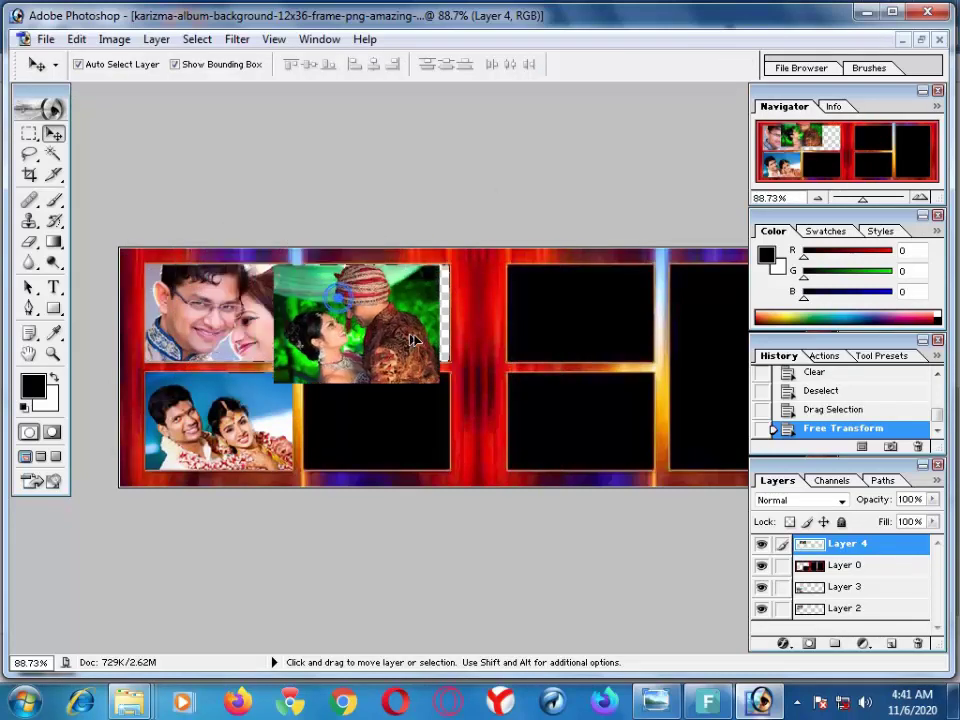
pyautogui.moveTo(815, 565)
pyautogui.mouseDown()
pyautogui.moveTo(820, 525)
pyautogui.moveTo(810, 543)
pyautogui.mouseUp()
# Step: Move the frame layer Layer 0 above the green couple photo
pyautogui.click(810, 566)
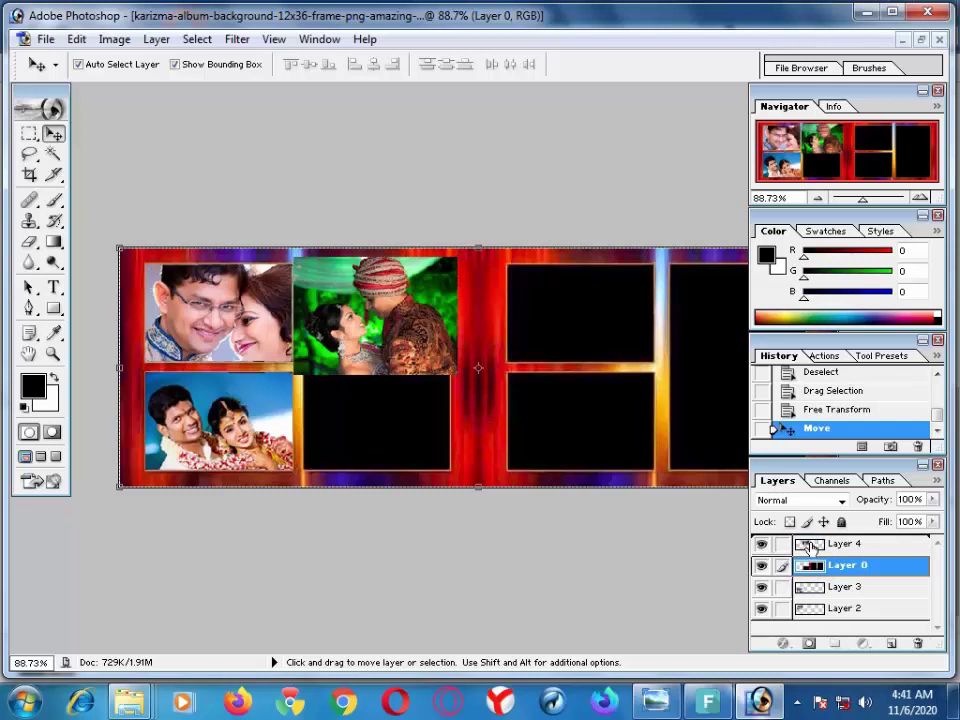
pyautogui.hotkey('ctrl', ']')
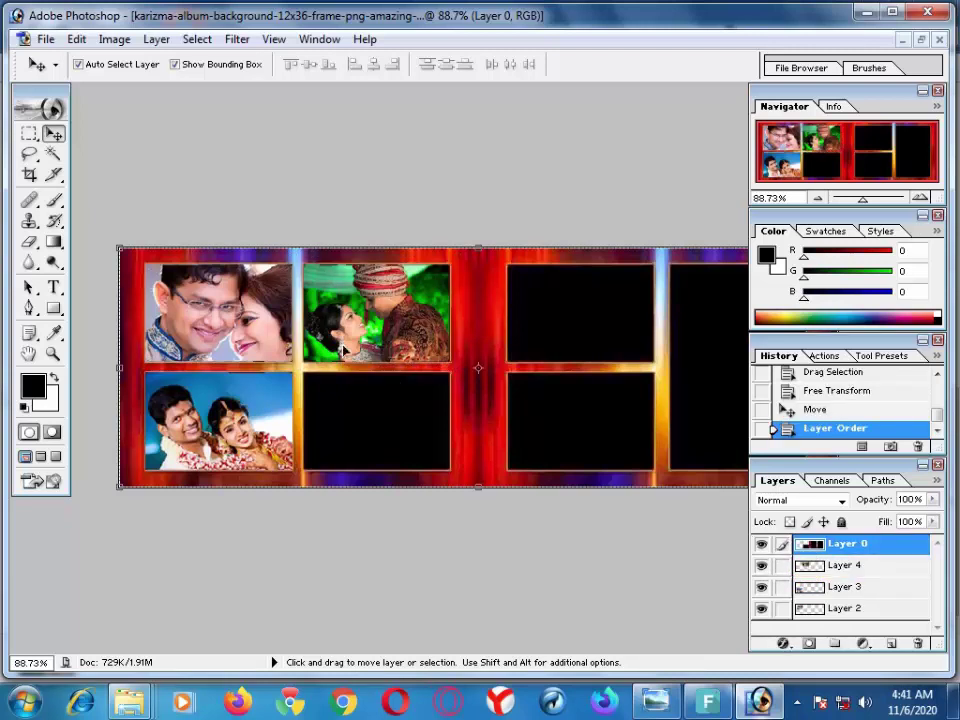
pyautogui.click(53, 155)
# Step: Delete the lower-middle, upper-right, lower-right and far-right black frames, then deselect
pyautogui.click(328, 413)
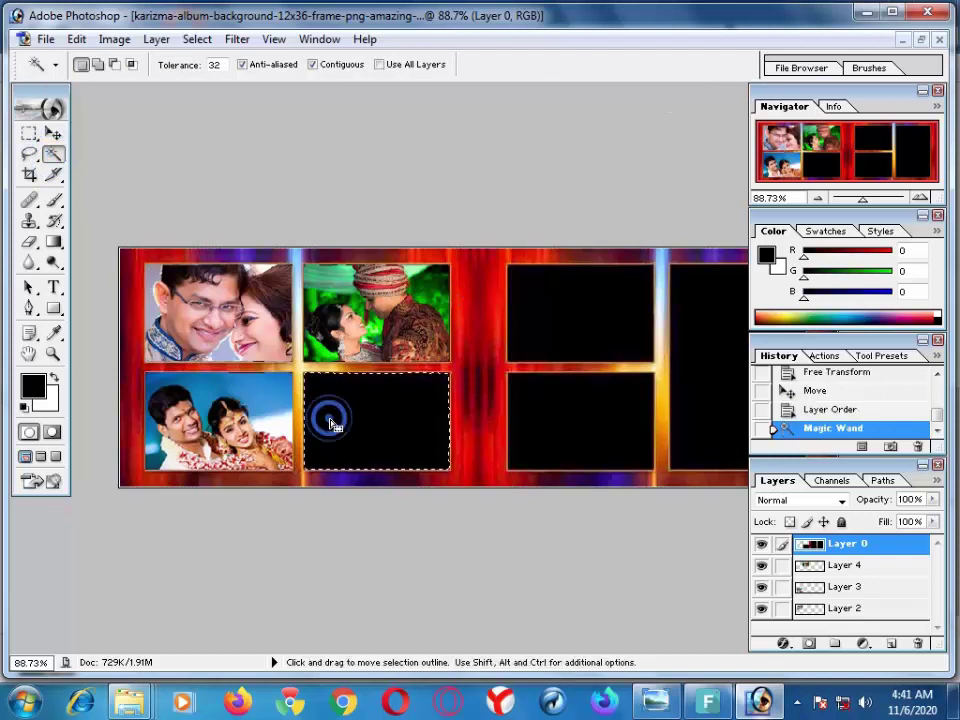
pyautogui.press('Delete')
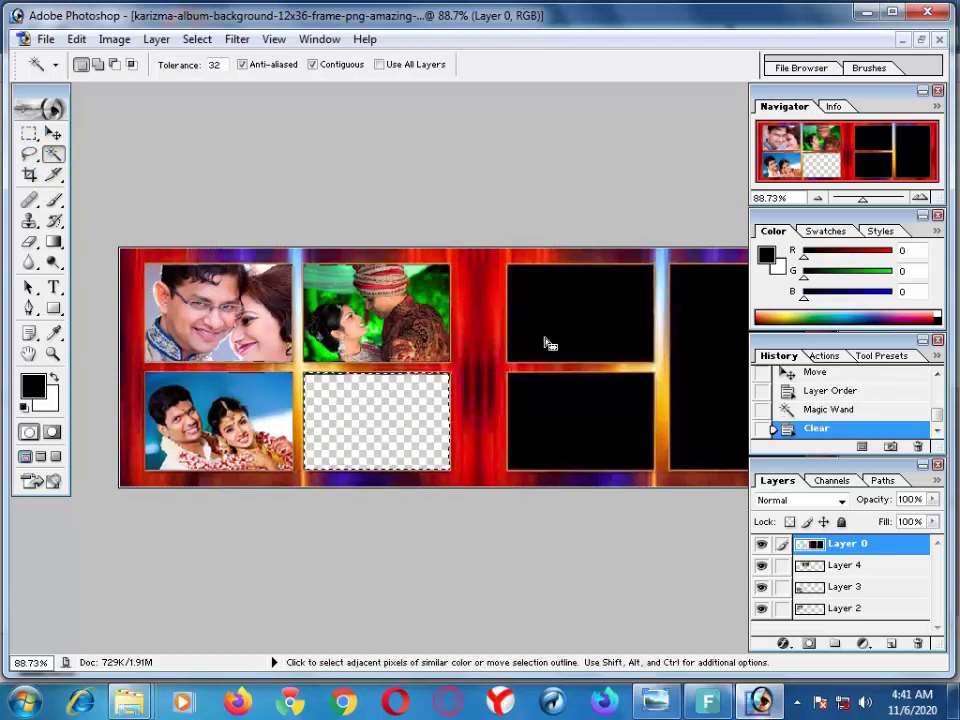
pyautogui.click(549, 341)
pyautogui.press('Delete')
pyautogui.click(542, 401)
pyautogui.press('Delete')
pyautogui.click(690, 393)
pyautogui.press('Delete')
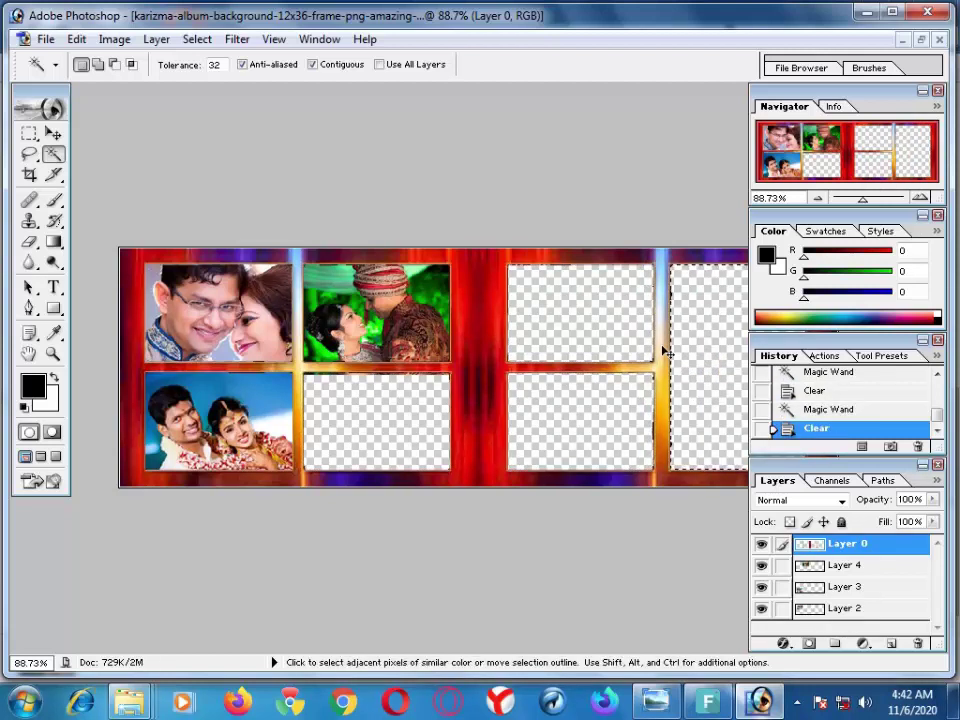
pyautogui.hotkey('ctrl', 'd')
# Step: Preview the shiv-album design image from the album designd folder
pyautogui.click(758, 700)
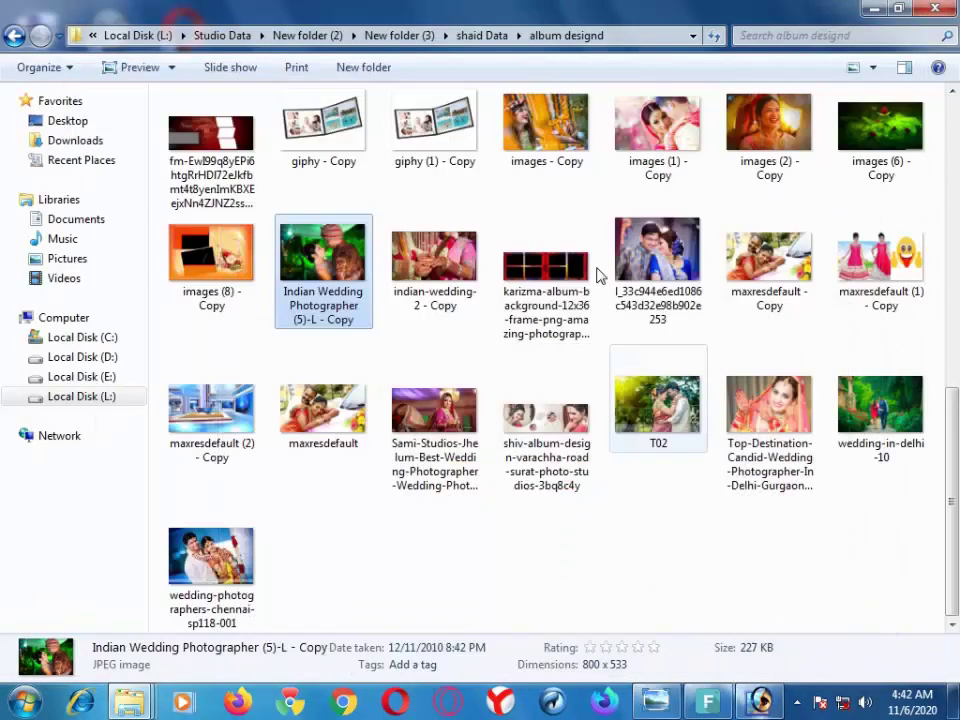
pyautogui.click(422, 405)
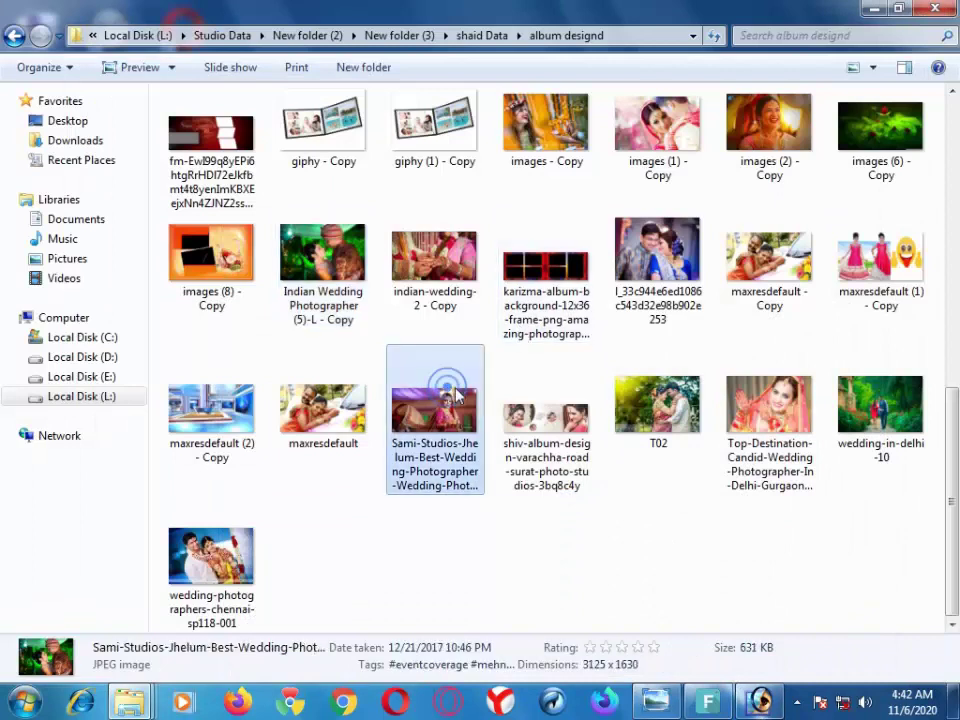
pyautogui.doubleClick(573, 393)
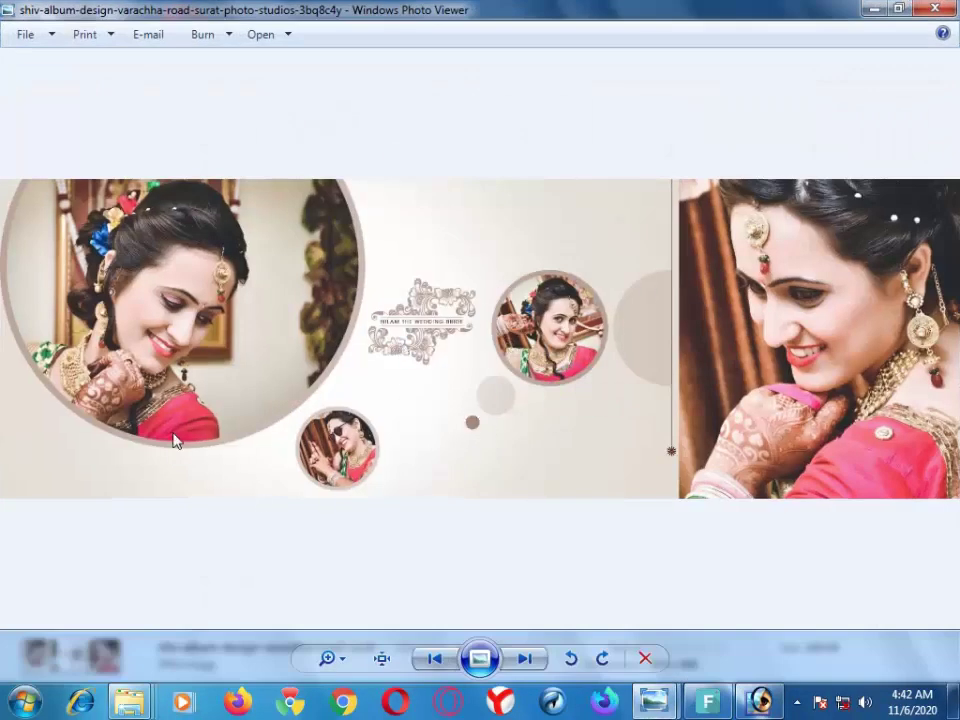
pyautogui.click(930, 10)
# Step: Open the bride photo from the album designd folder in Photoshop
pyautogui.scroll(10, 398, 270)
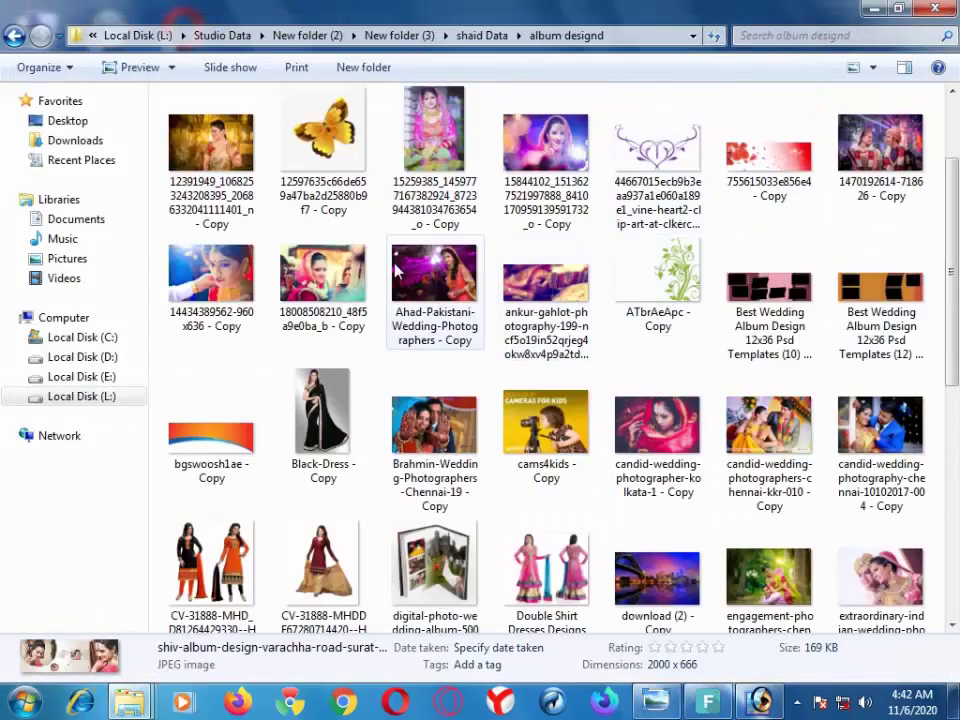
pyautogui.click(546, 160)
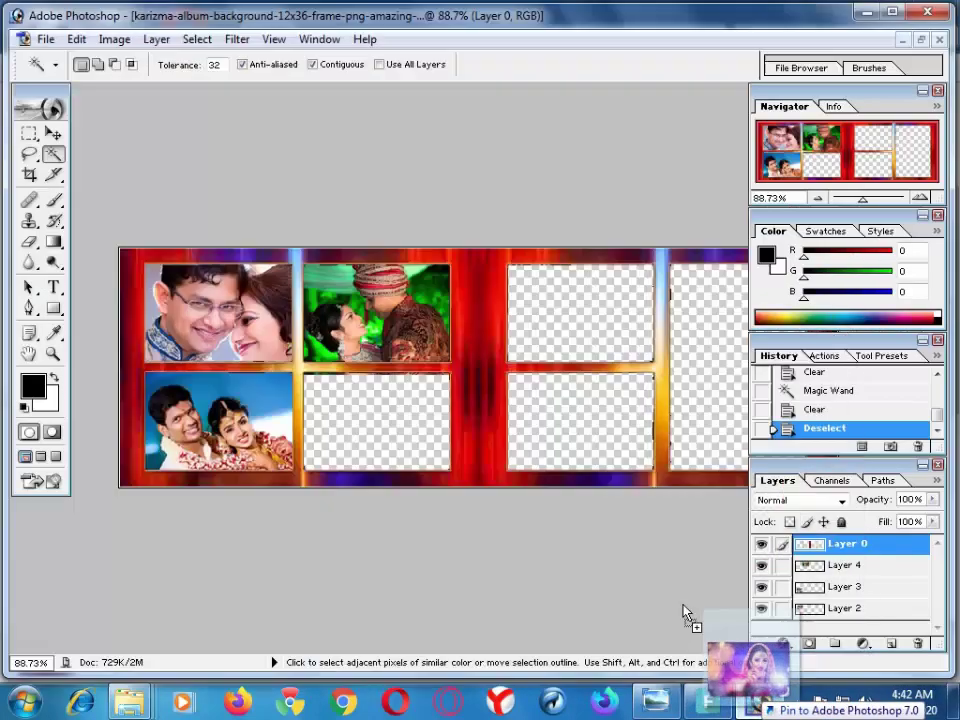
pyautogui.moveTo(546, 375); pyautogui.dragTo(620, 485)
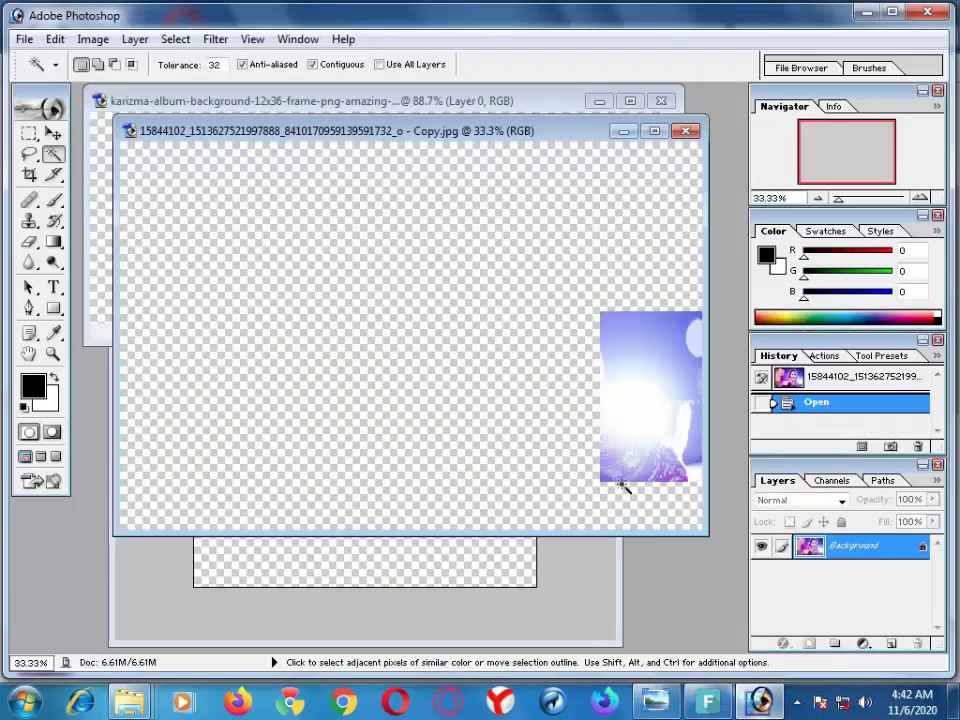
pyautogui.hotkey('alt', 'Tab')
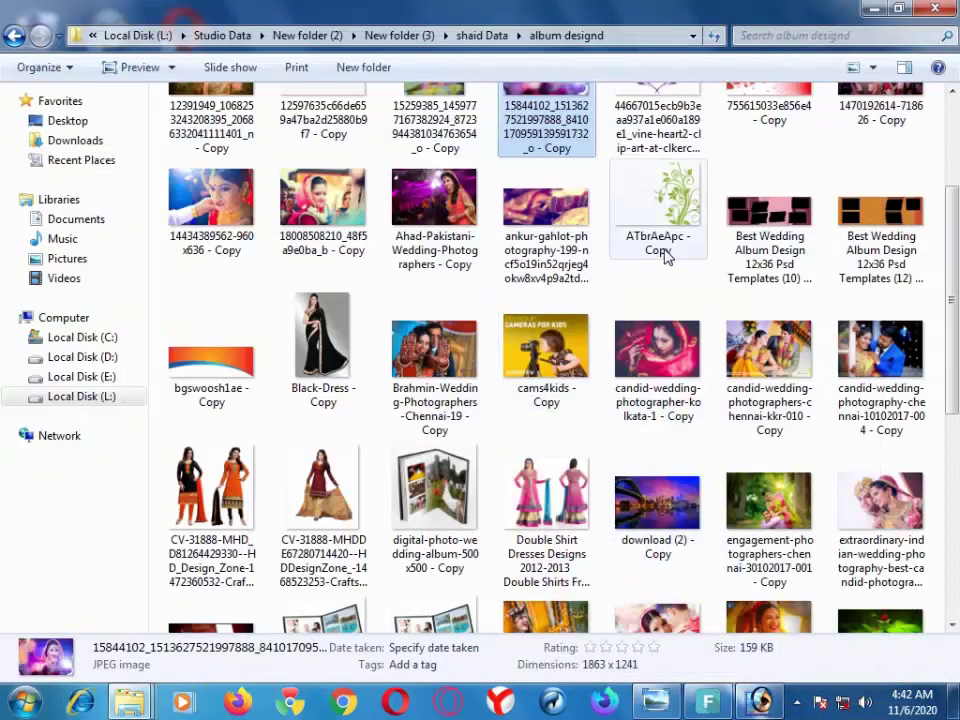
# Step: Open the couple photo and the Ahad-Pakistani wedding photo in Photoshop as well
pyautogui.scroll(2, 665, 258)
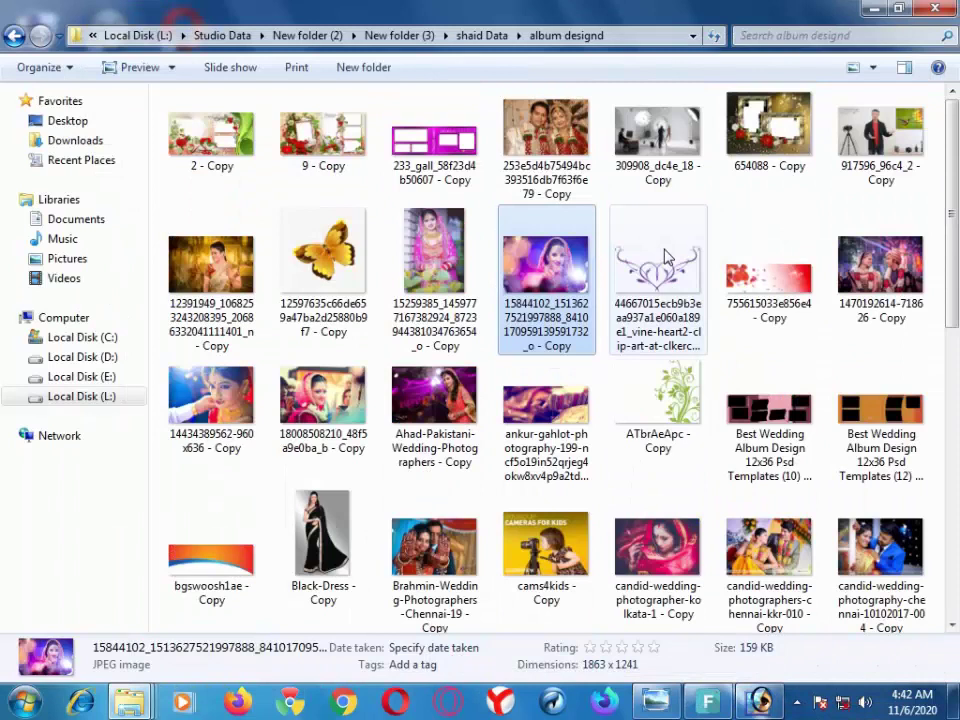
pyautogui.keyDown('ctrl'); pyautogui.click(926, 281); pyautogui.keyUp('ctrl')
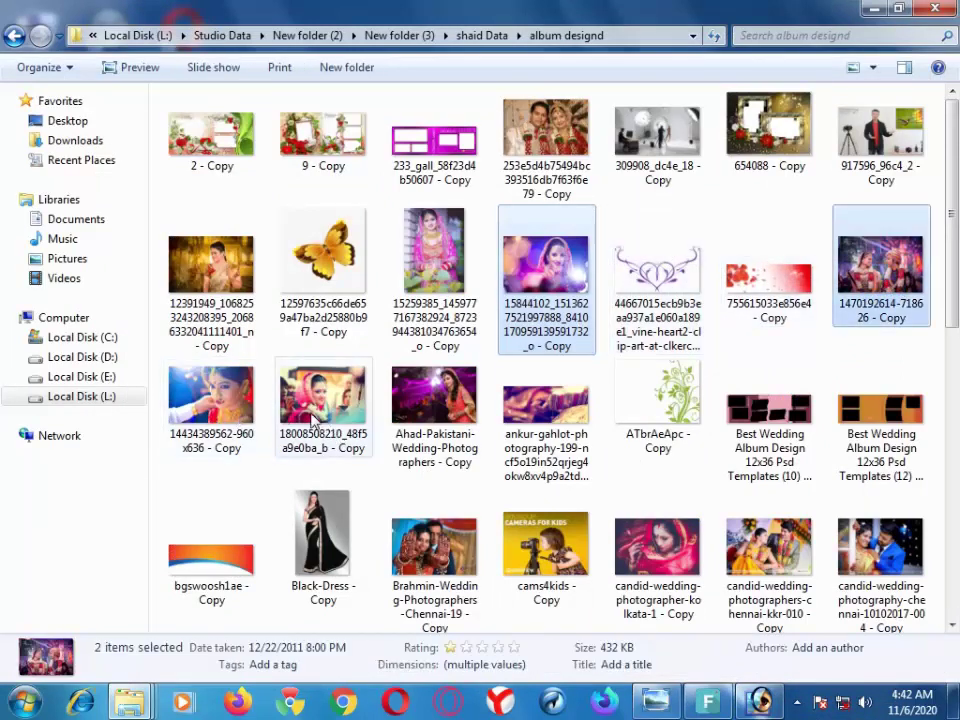
pyautogui.keyDown('ctrl'); pyautogui.click(432, 400); pyautogui.keyUp('ctrl')
pyautogui.moveTo(432, 398)
pyautogui.mouseDown()
pyautogui.moveTo(760, 700)
pyautogui.moveTo(495, 195)
pyautogui.mouseUp()
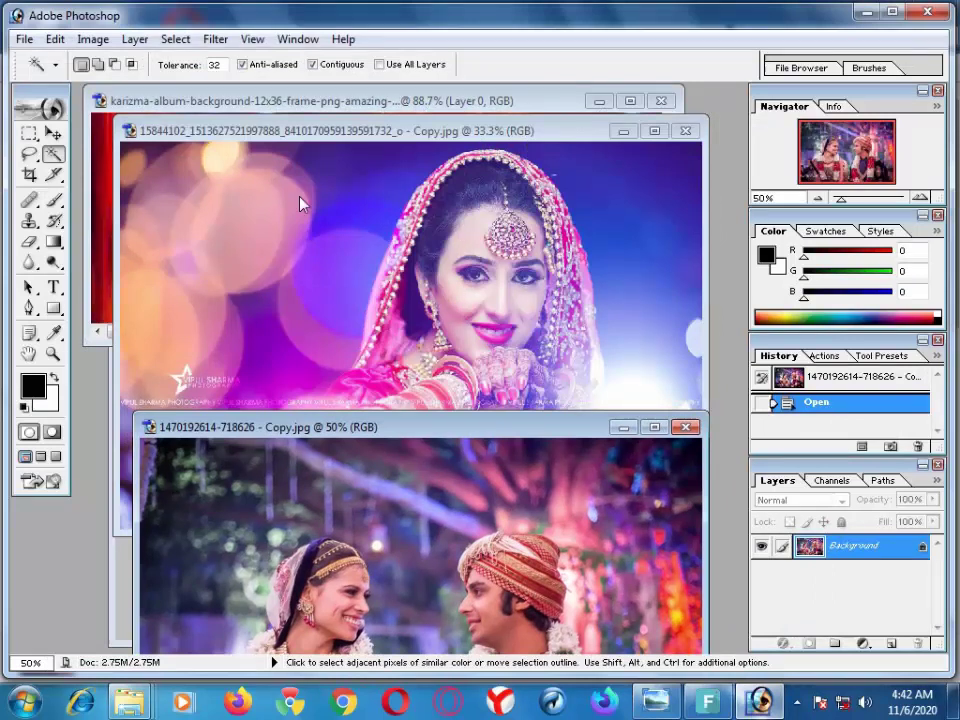
# Step: Try Magic Wand selections on the bride photo, then deselect
pyautogui.click(299, 198)
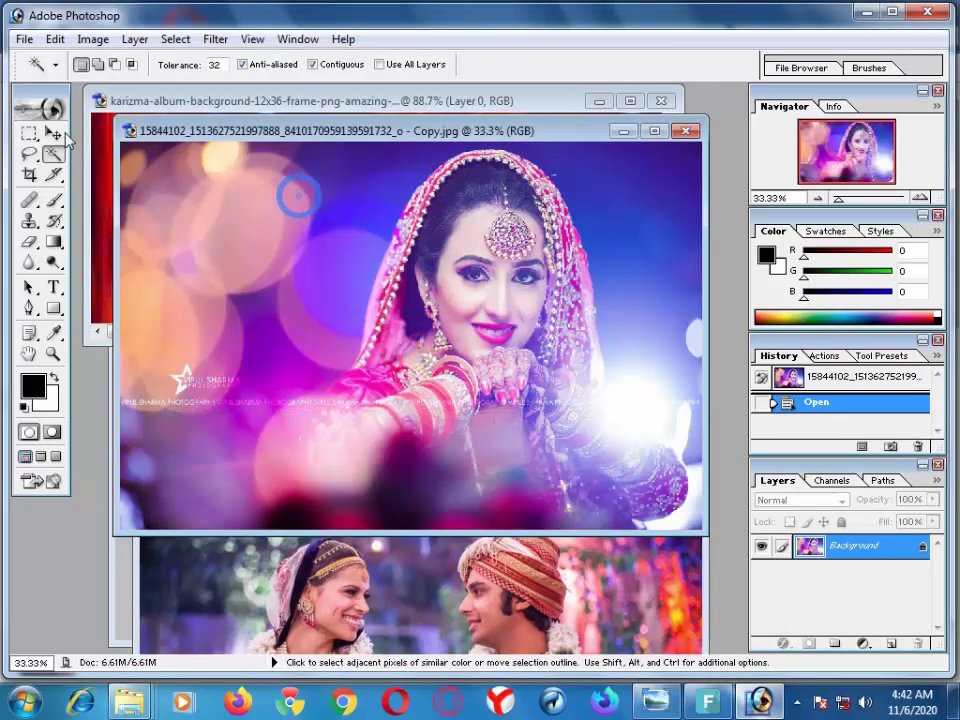
pyautogui.click(254, 272)
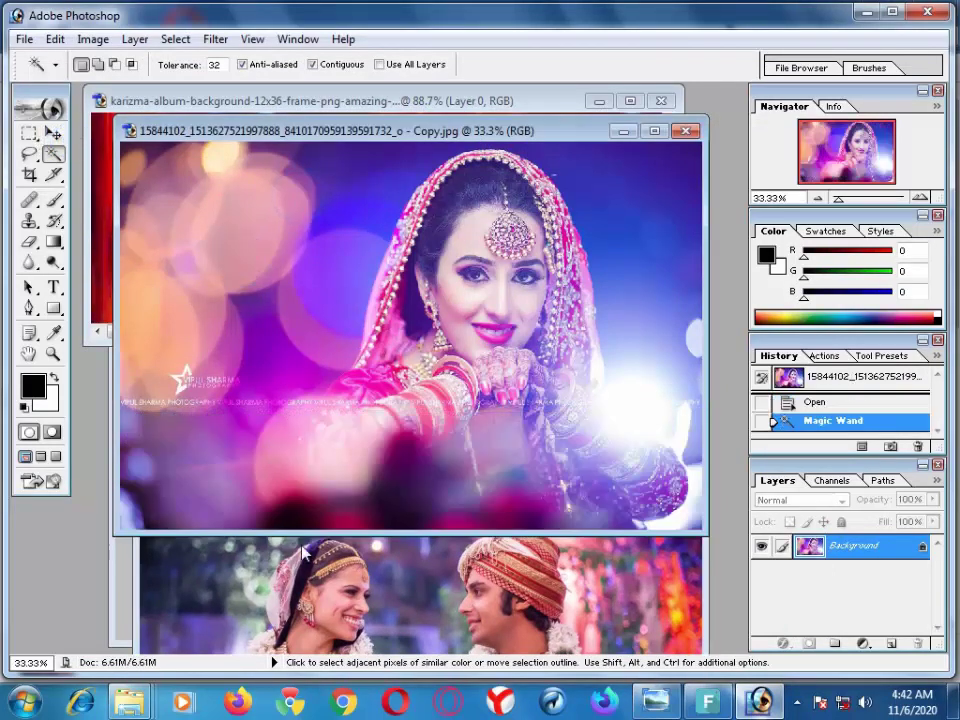
pyautogui.click(300, 385)
pyautogui.hotkey('ctrl', 'd')
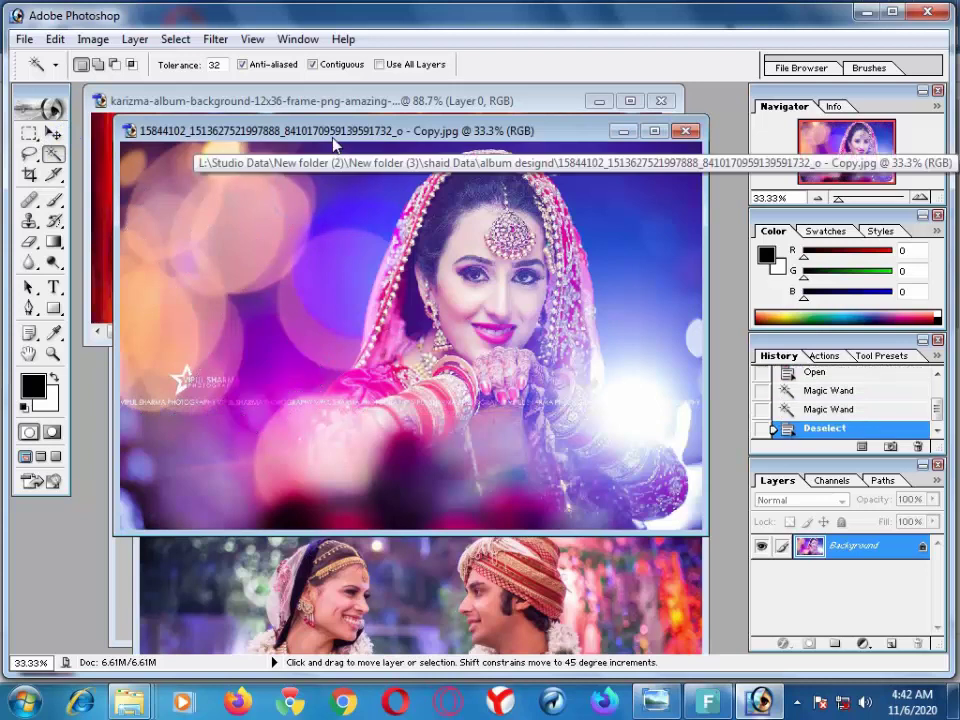
# Step: Copy the bride image into the couple photo document and close the separate bride photo
pyautogui.click(55, 133)
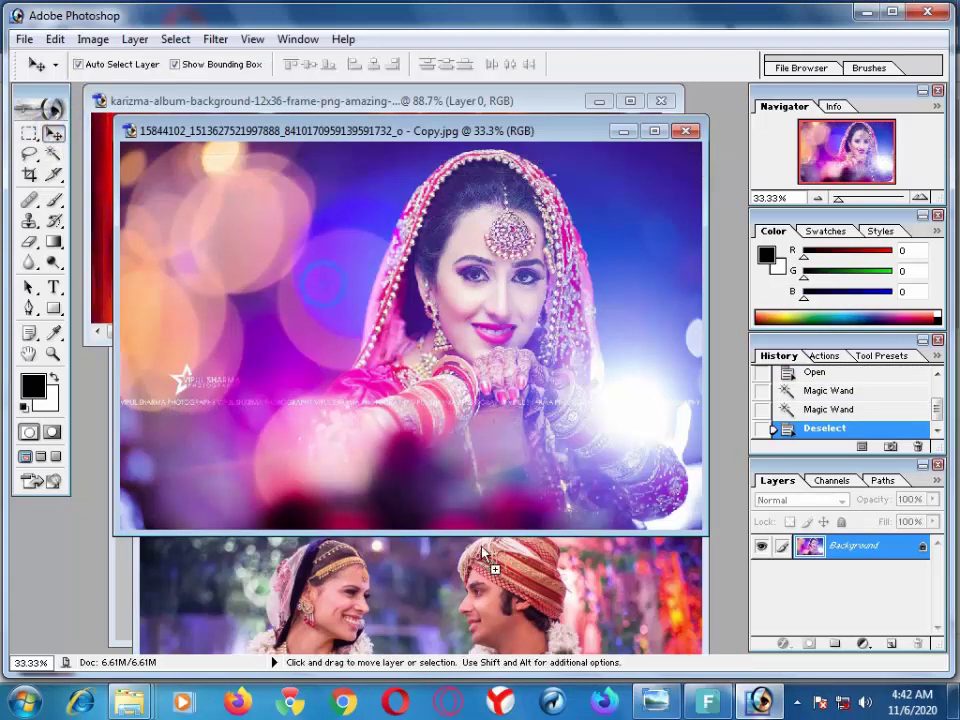
pyautogui.moveTo(483, 553); pyautogui.dragTo(510, 606)
pyautogui.click(678, 162)
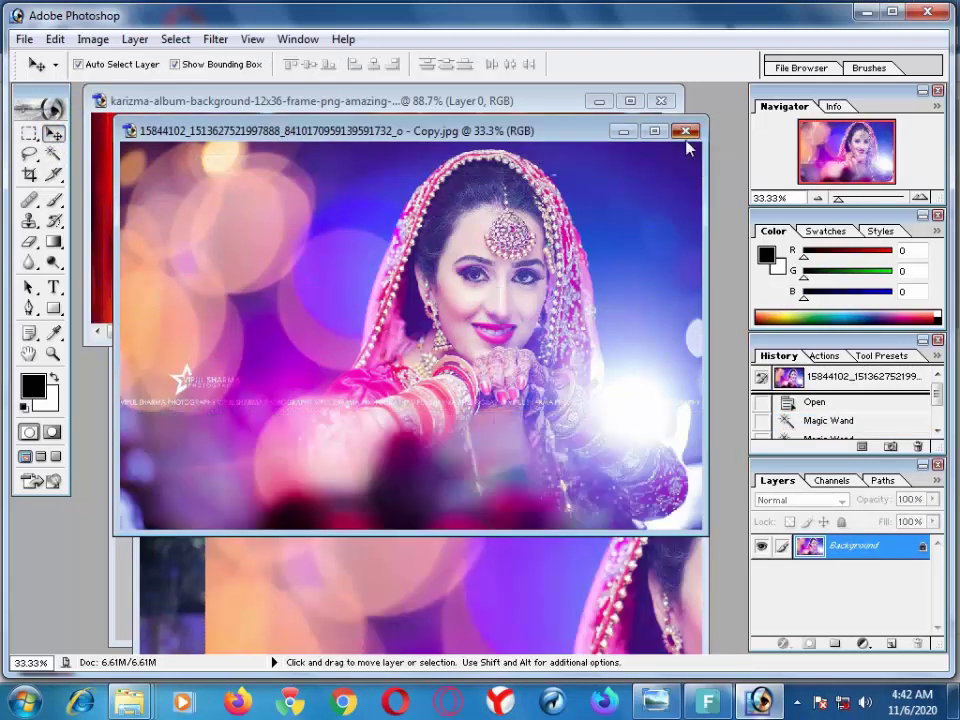
pyautogui.click(686, 131)
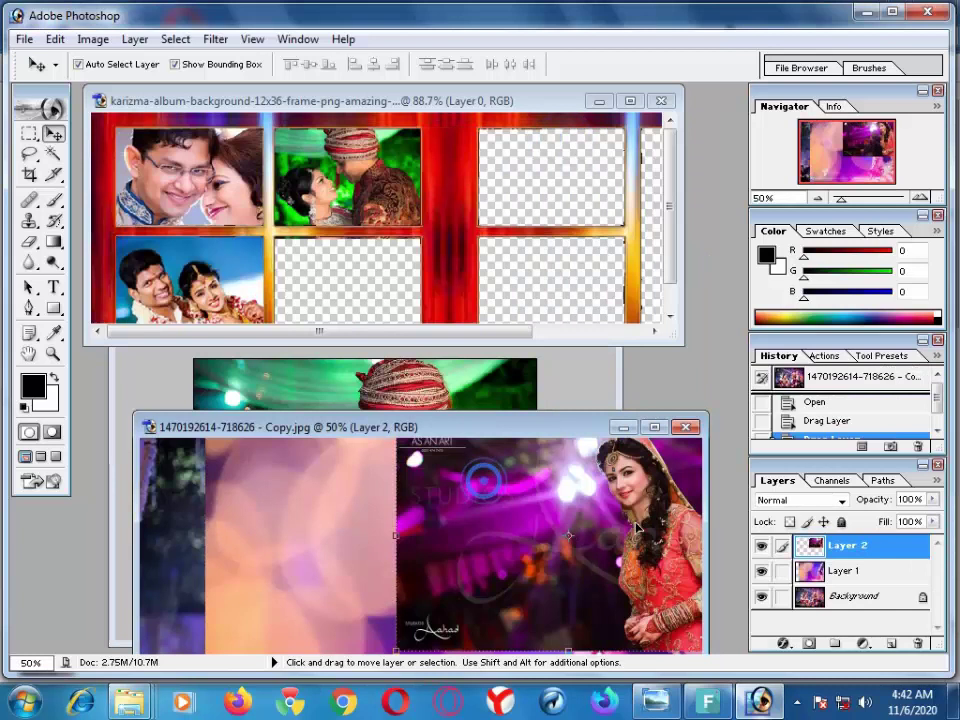
# Step: Drag the photo into the album frame, then undo it and clear the selection
pyautogui.moveTo(482, 461); pyautogui.dragTo(564, 247)
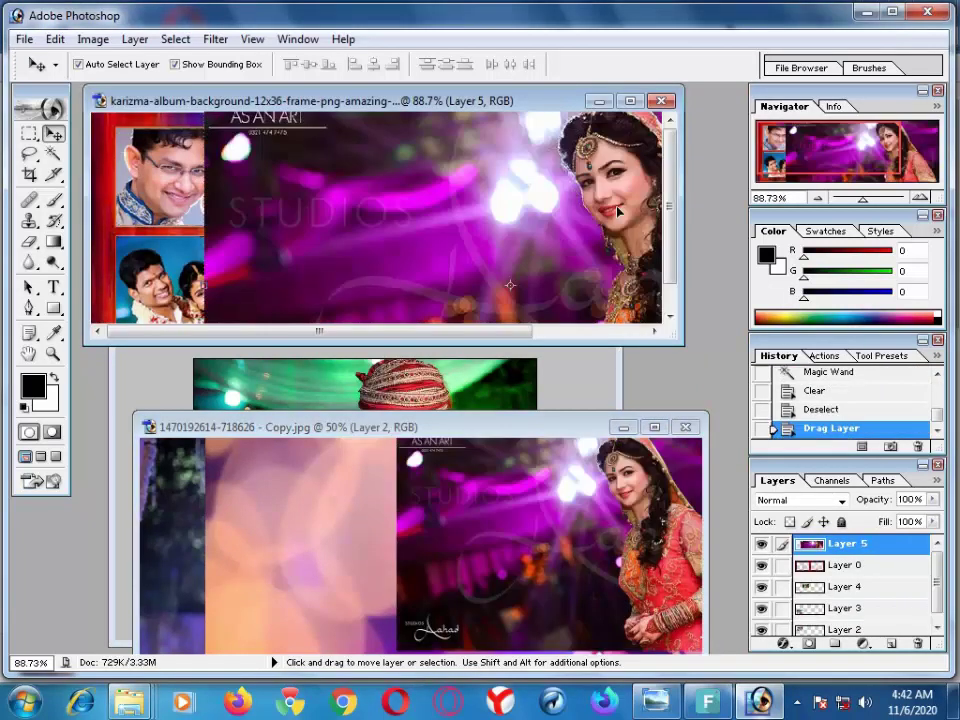
pyautogui.click(622, 101)
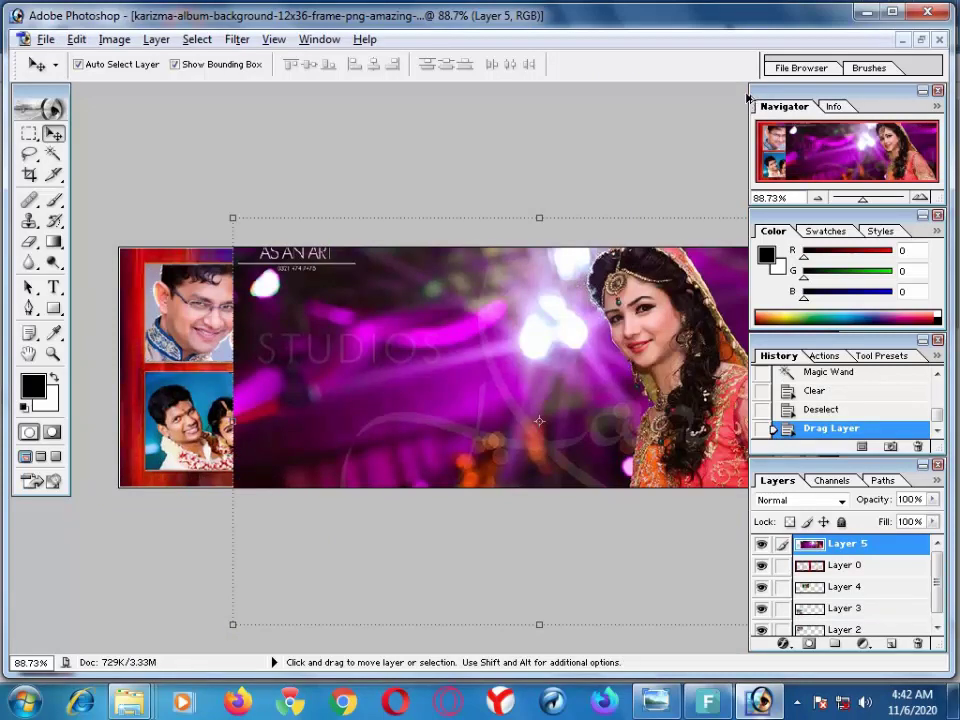
pyautogui.hotkey('ctrl', 'alt', 'z')
pyautogui.hotkey('ctrl', 'alt', 'z')
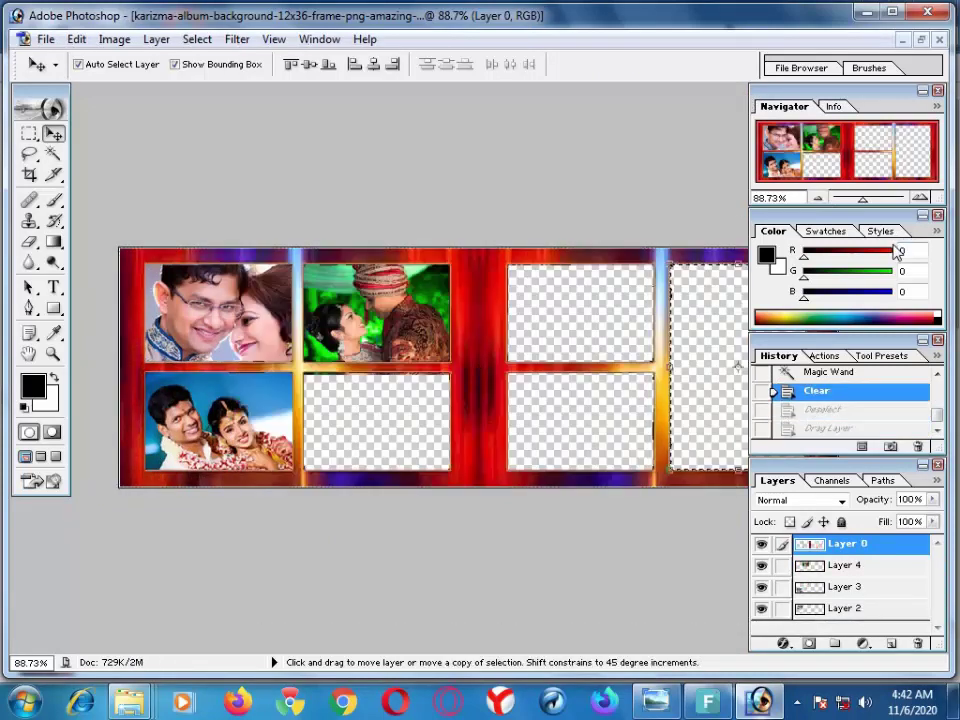
pyautogui.hotkey('ctrl', 'd')
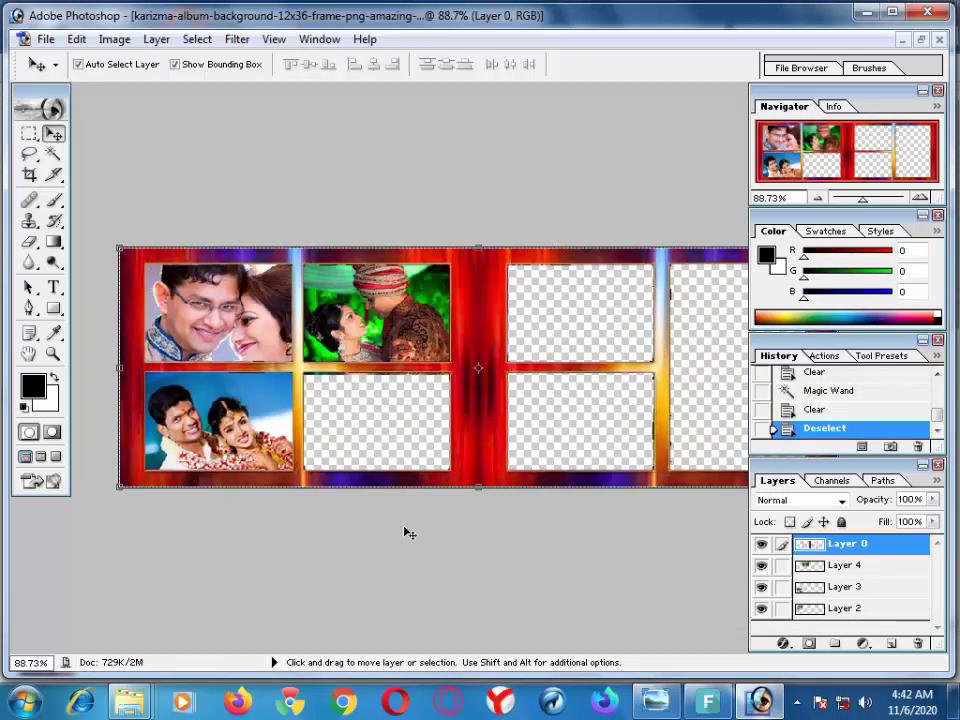
# Step: Copy the bride photo into the album as a layer and position it over the empty slots
pyautogui.click(938, 39)
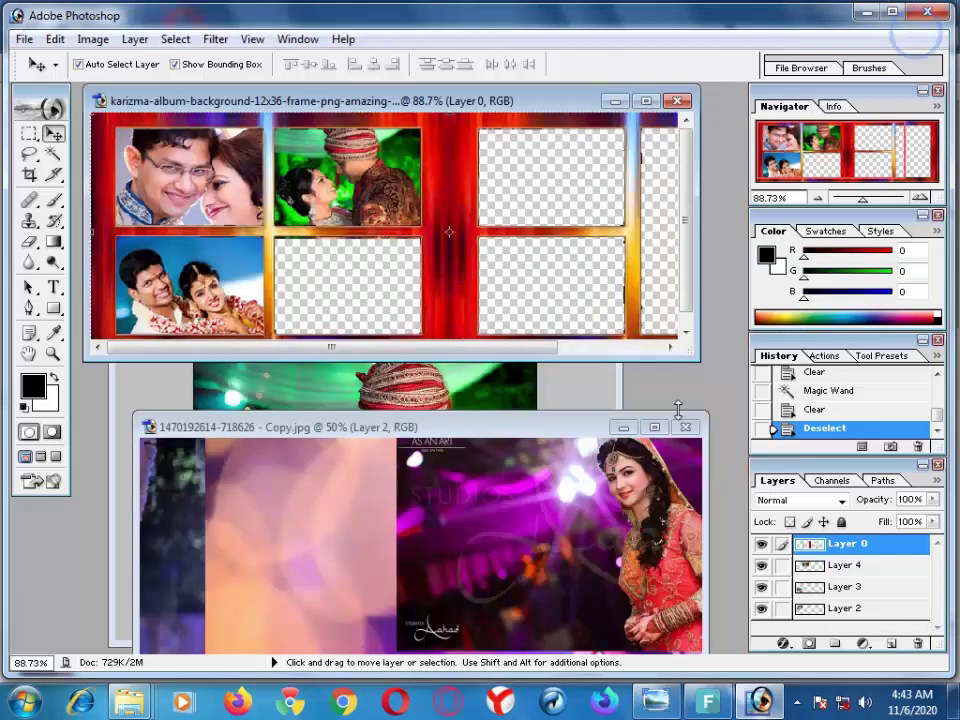
pyautogui.click(630, 490)
pyautogui.moveTo(630, 490); pyautogui.dragTo(595, 170)
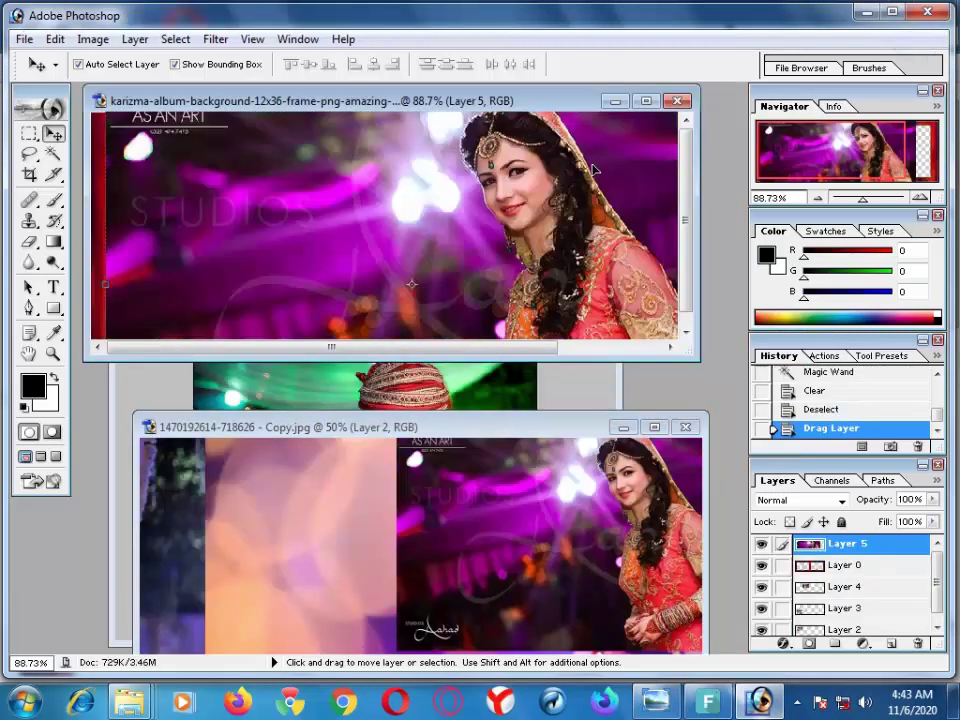
pyautogui.click(646, 101)
pyautogui.hotkey('ctrl', '0')
pyautogui.moveTo(440, 360)
pyautogui.mouseDown()
pyautogui.moveTo(474, 342)
pyautogui.moveTo(607, 377)
pyautogui.mouseUp()
pyautogui.hotkey('ctrl', '+')
pyautogui.hotkey('ctrl', '+')
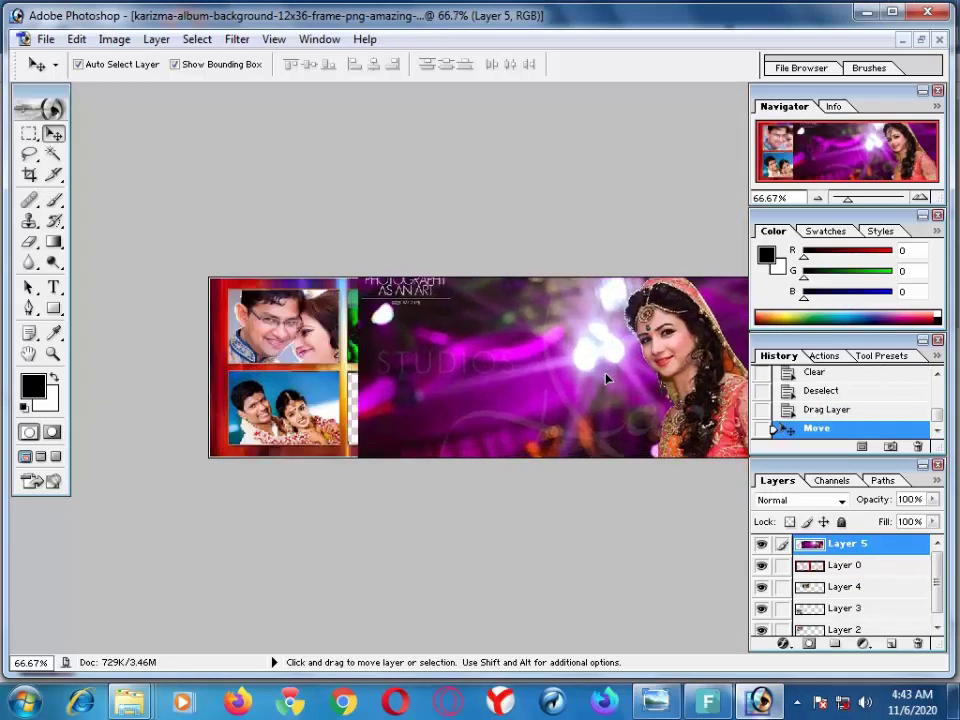
# Step: Try the Clone Stamp and Eraser tools, then set the photo layer opacity to 78%
pyautogui.click(29, 221)
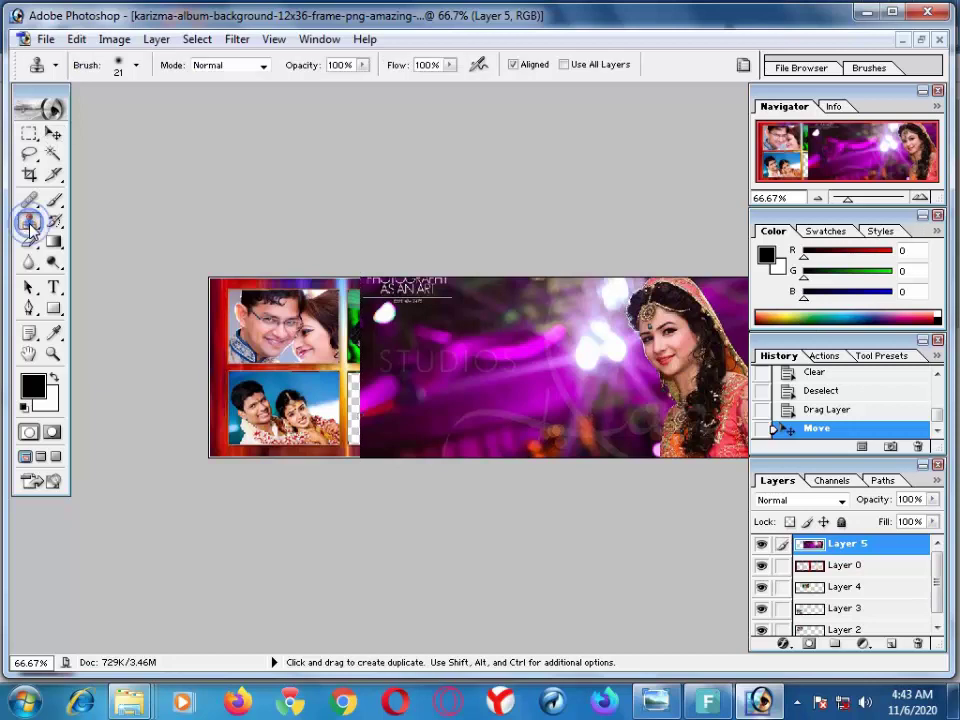
pyautogui.click(29, 241)
pyautogui.scroll(-2, 508, 410)
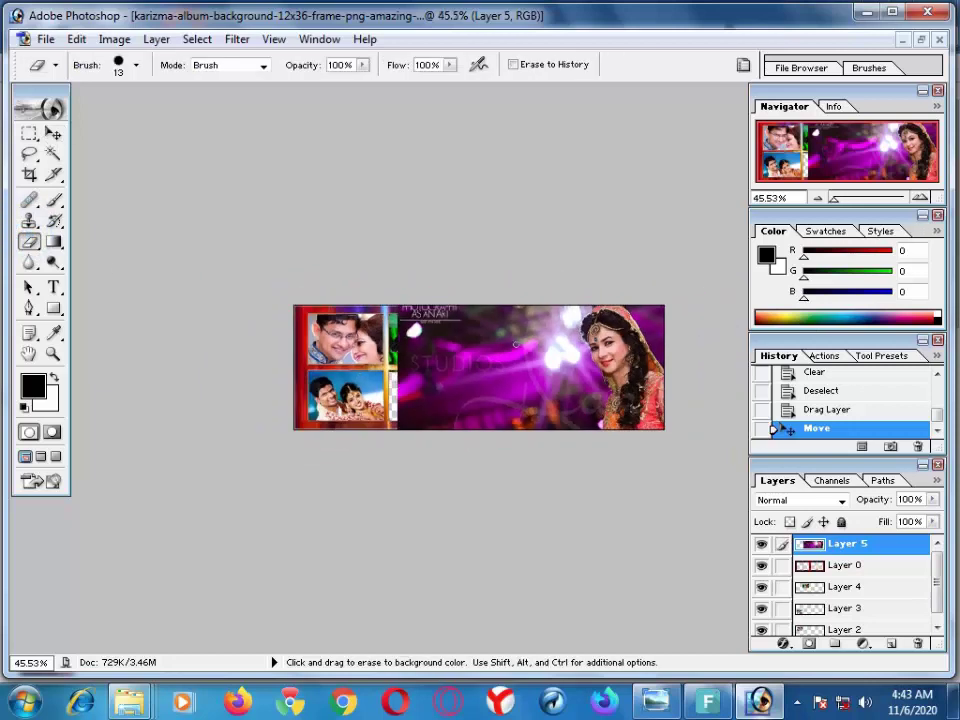
pyautogui.rightClick(516, 344)
pyautogui.click(52, 135)
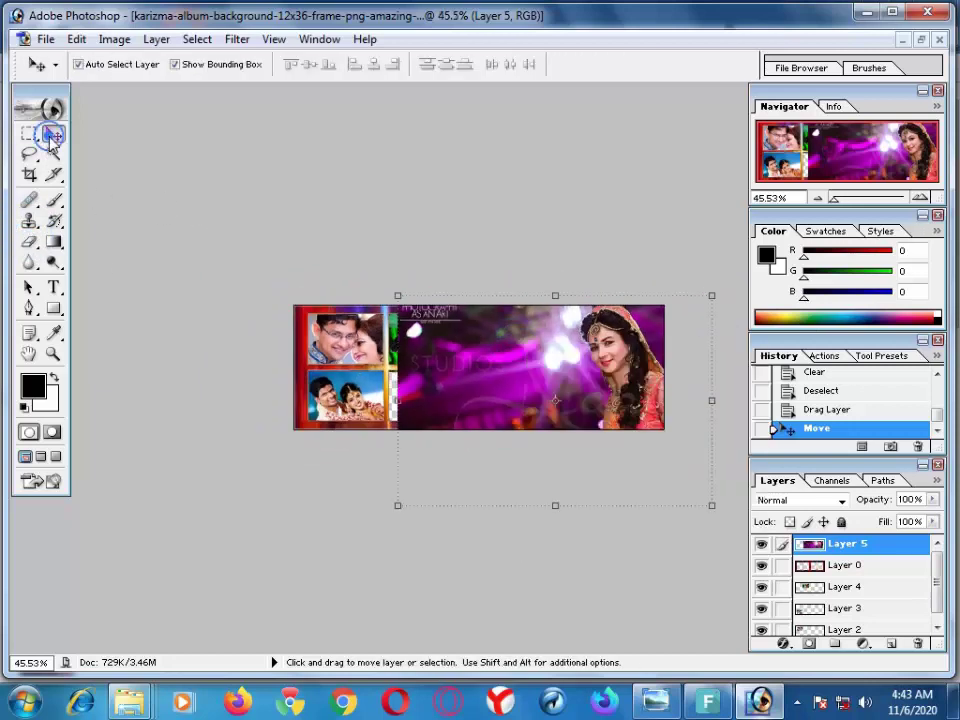
pyautogui.press('7')
pyautogui.press('8')
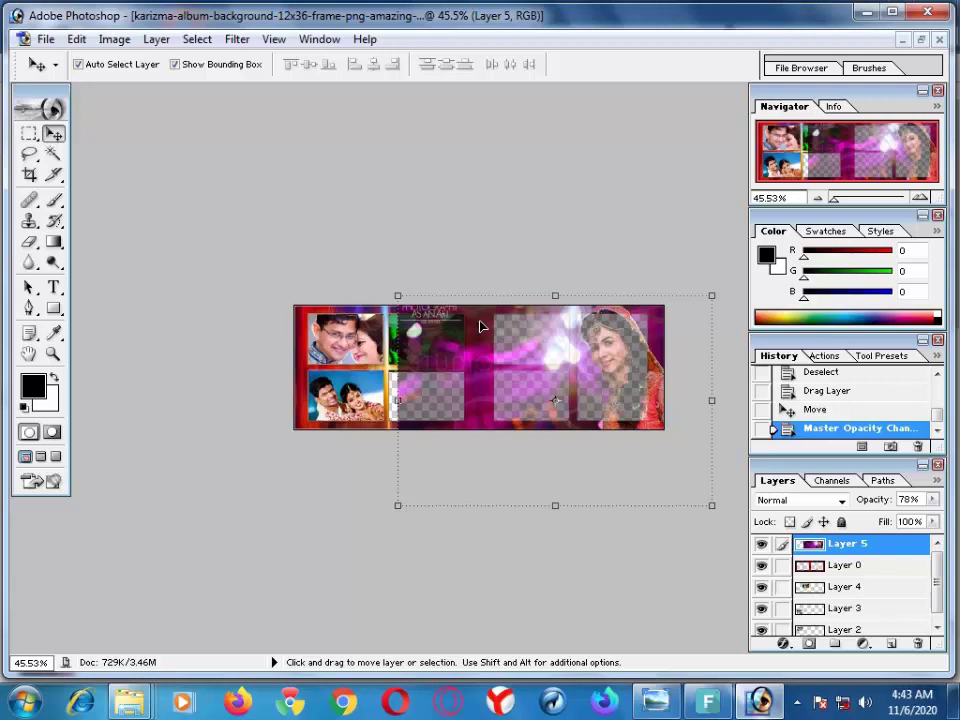
# Step: Scale the bride photo down on the album and commit the resize
pyautogui.click(29, 133)
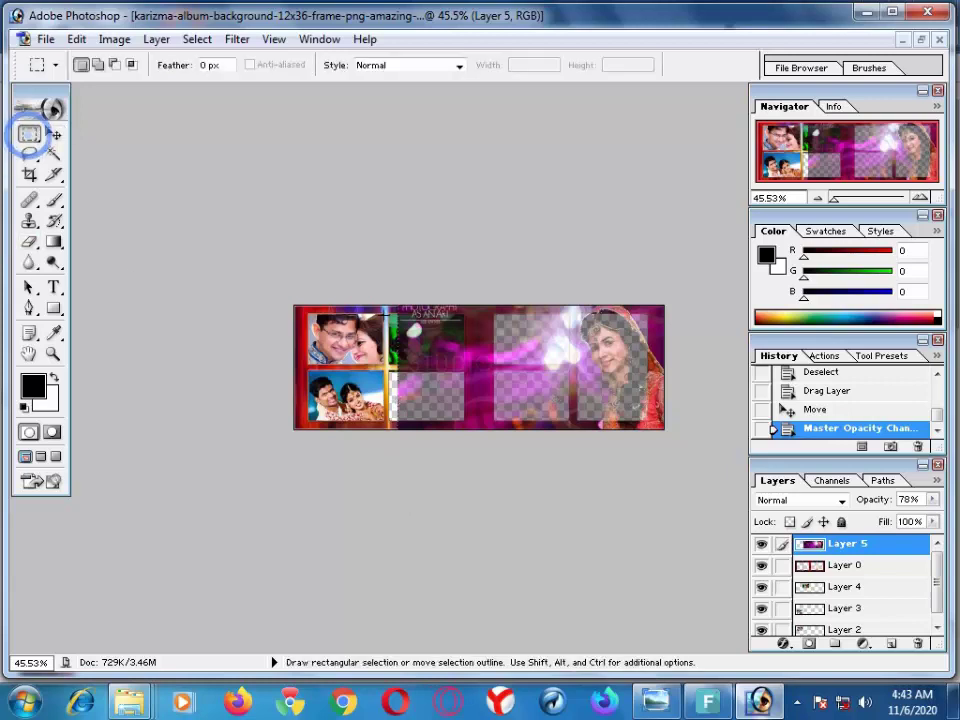
pyautogui.scroll(2, 436, 291)
pyautogui.scroll(-1, 677, 321)
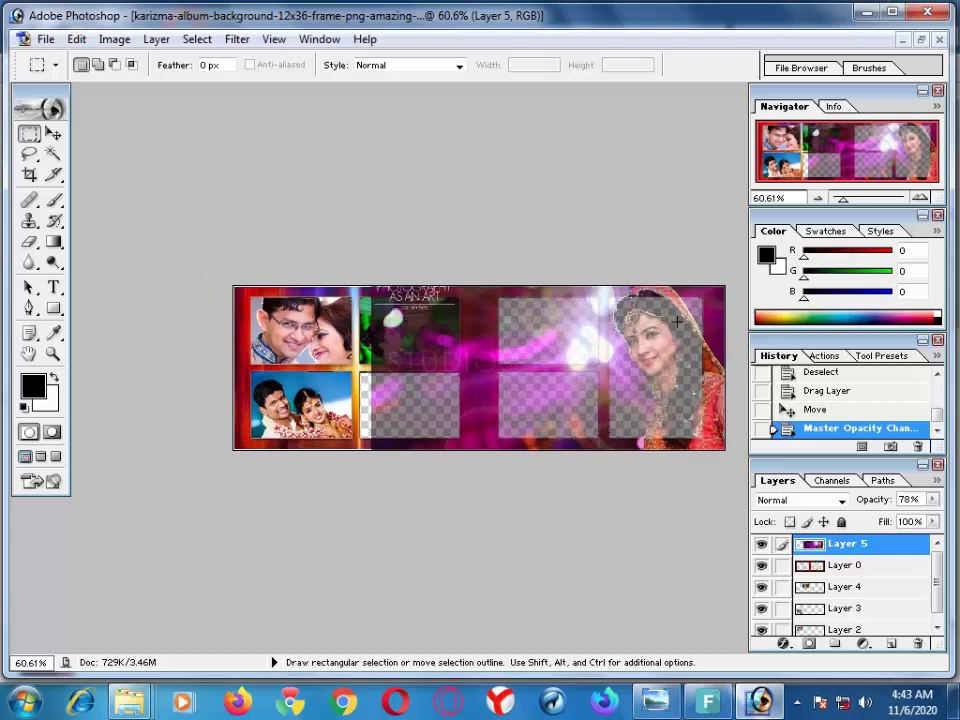
pyautogui.scroll(1, 595, 285)
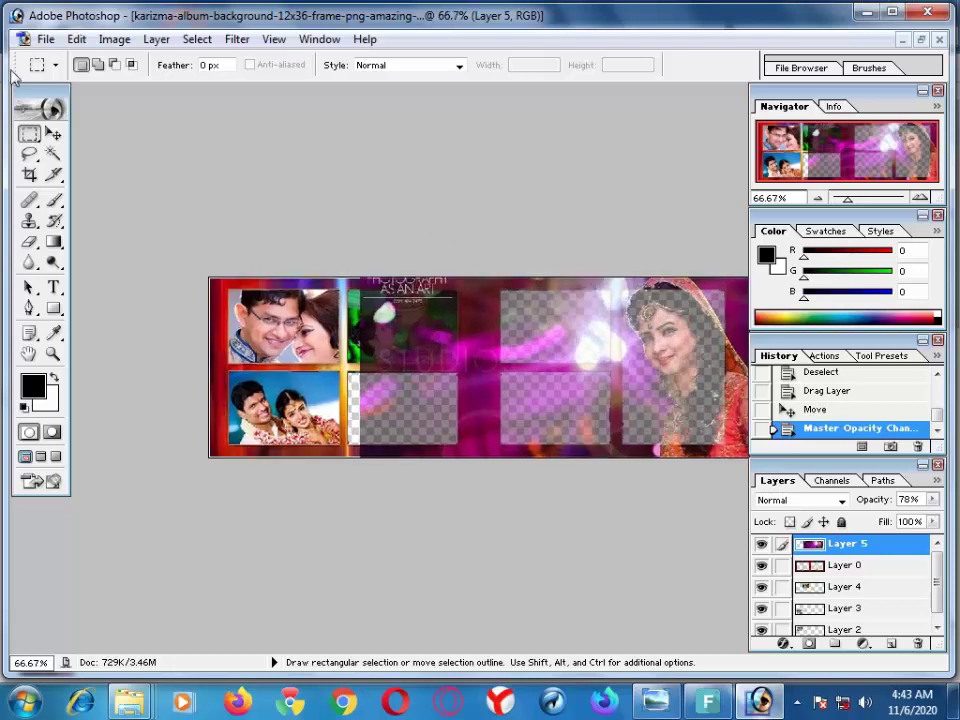
pyautogui.press('v')
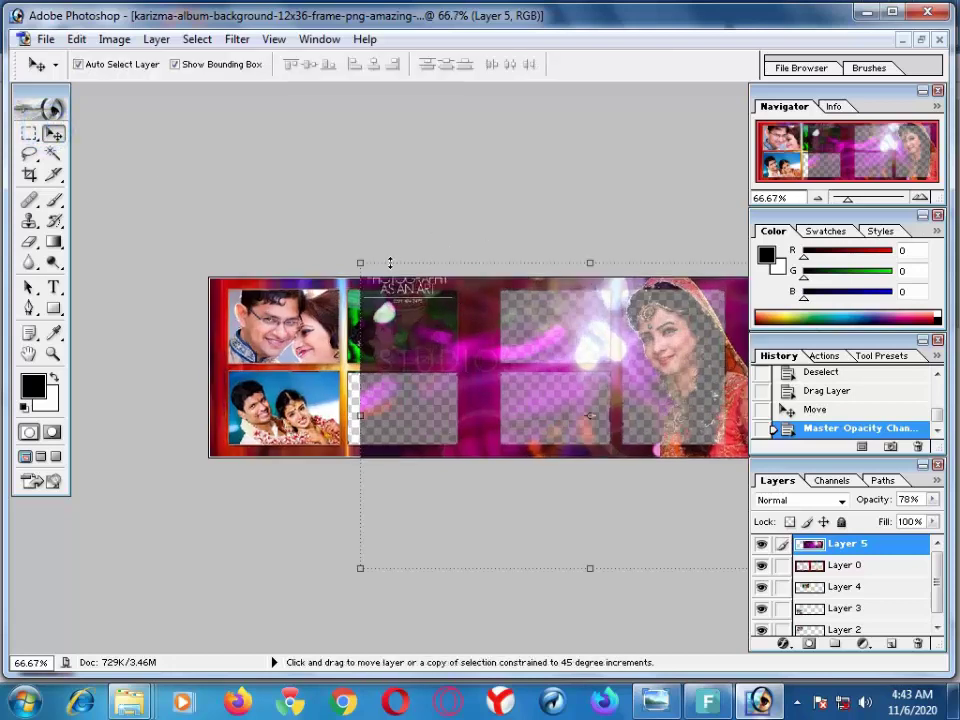
pyautogui.moveTo(359, 256); pyautogui.dragTo(415, 298)
pyautogui.press('Return')
# Step: Nudge the bride photo up and right, and restore it to 100% opacity
pyautogui.press('Up')
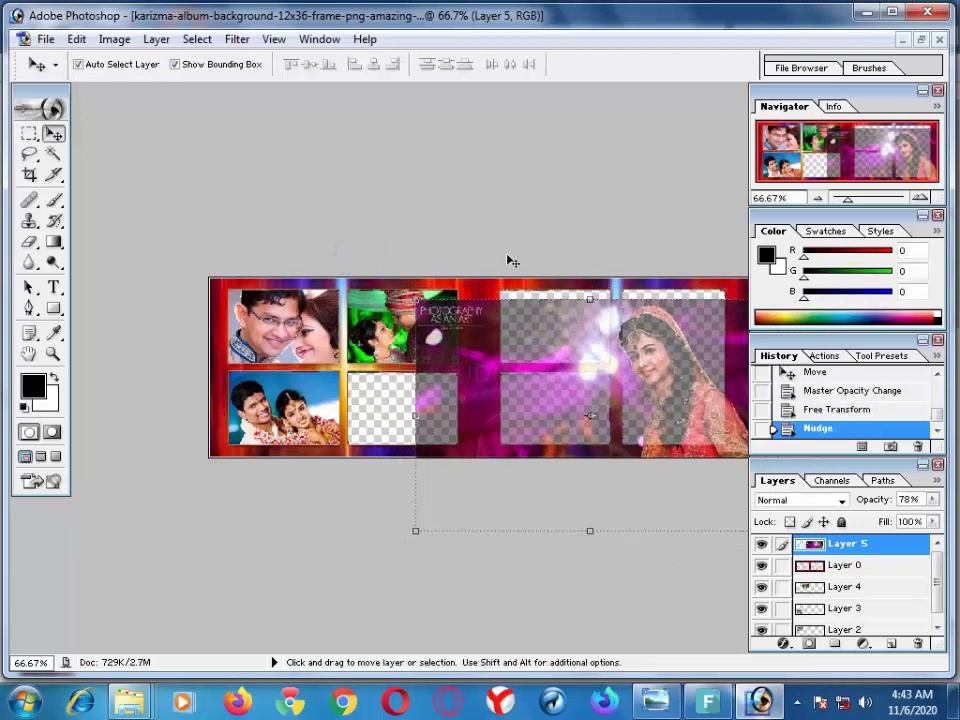
pyautogui.hotkey('shift', 'Up')
pyautogui.press('Up')
pyautogui.press('Up')
pyautogui.press('Up')
pyautogui.hotkey('shift', 'Right')
pyautogui.press('Right')
pyautogui.press('Right')
pyautogui.press('Right')
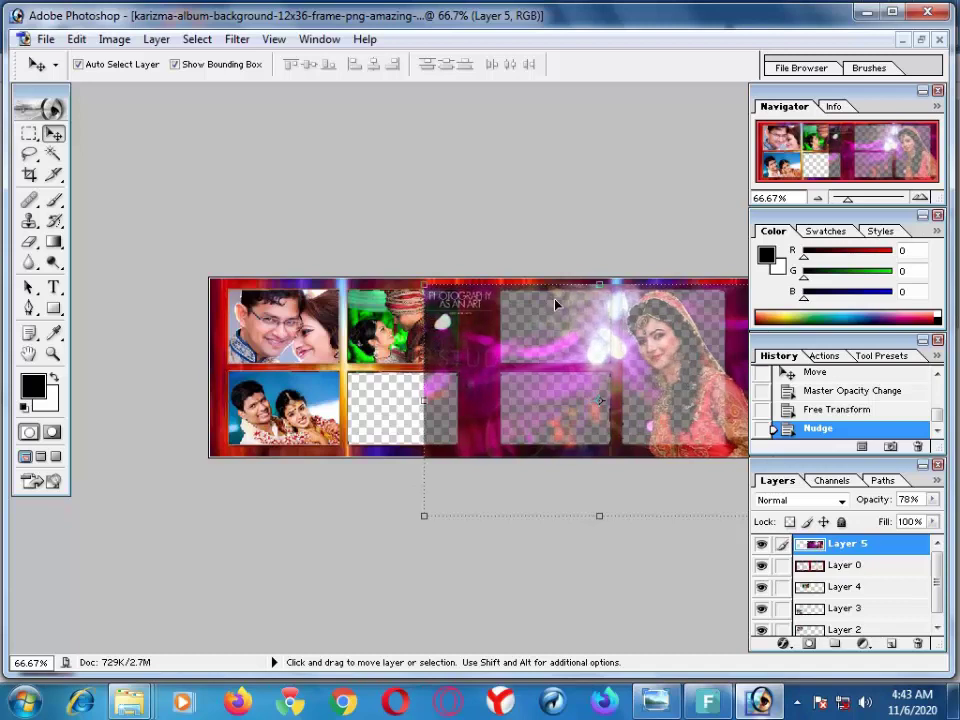
pyautogui.press('0')
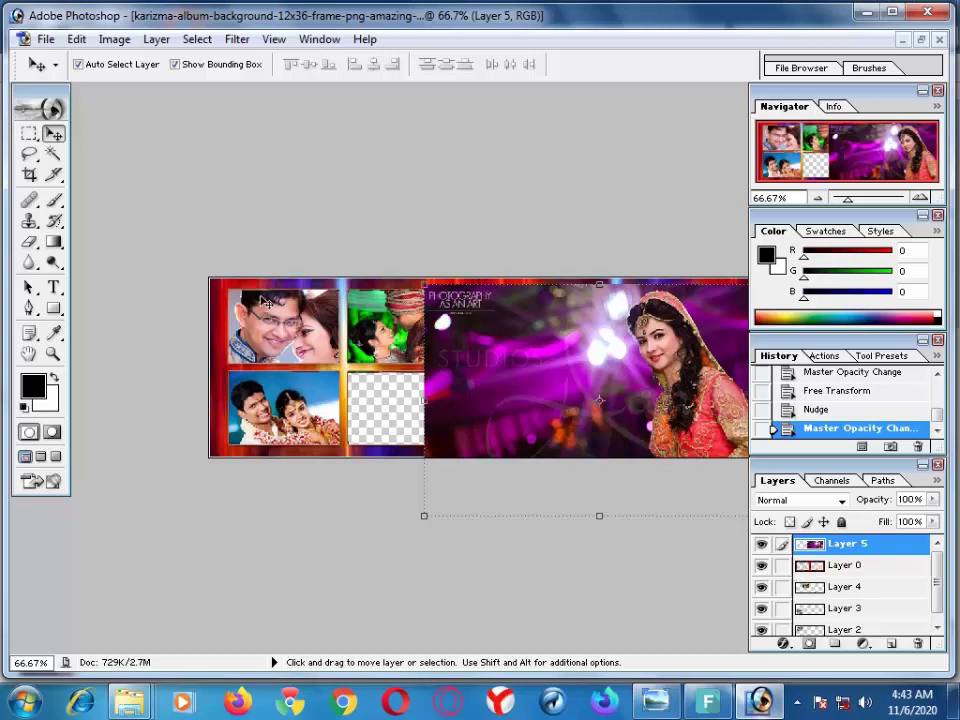
# Step: Magic Wand the empty right-hand opening on Layer 0 and lock its pixels
pyautogui.click(824, 566)
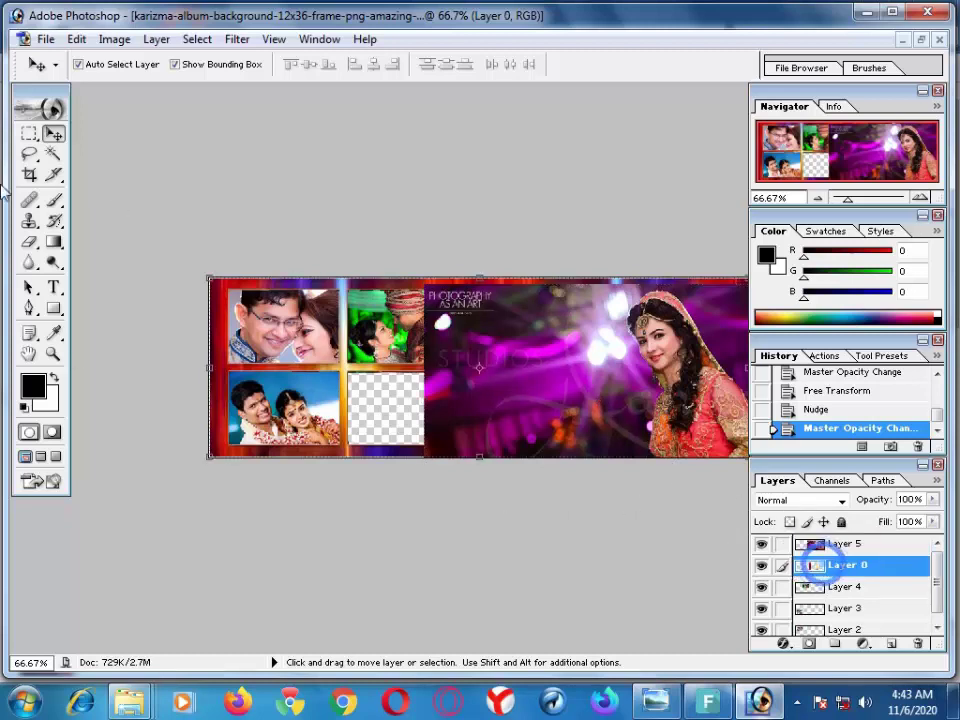
pyautogui.click(53, 153)
pyautogui.click(670, 347)
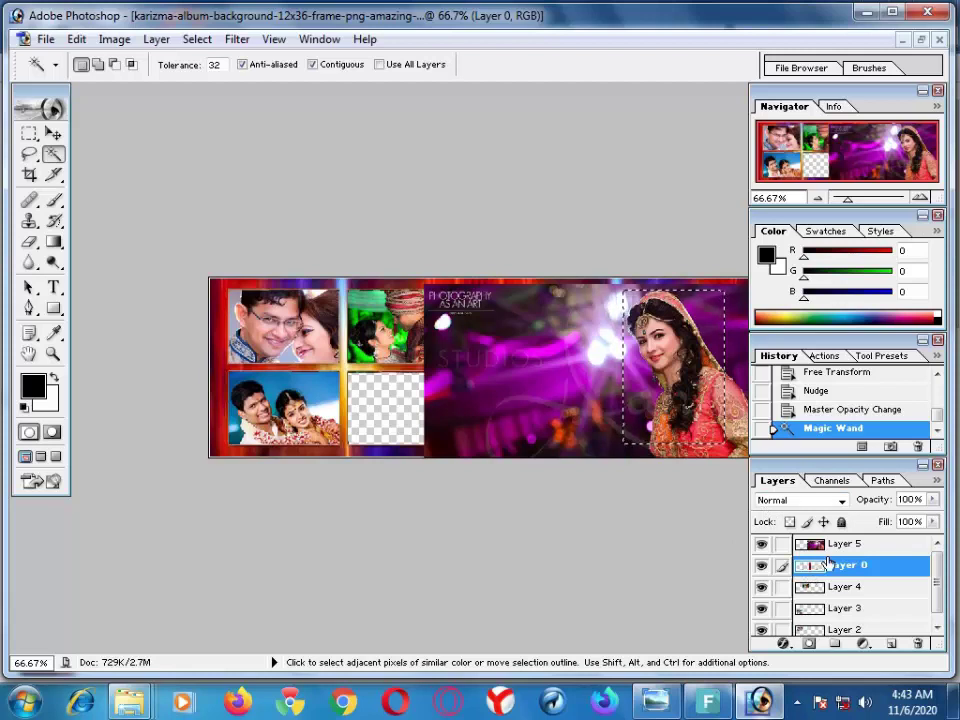
pyautogui.click(807, 521)
# Step: Copy the bride photo within that opening to a new layer and delete the original Layer 5
pyautogui.click(826, 545)
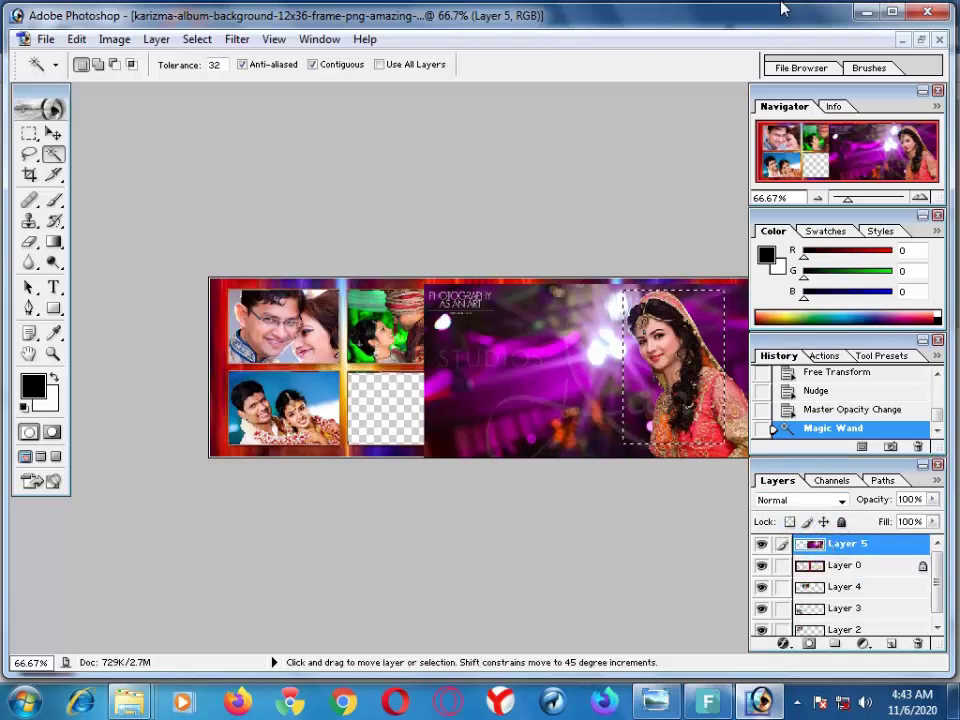
pyautogui.hotkey('ctrl', 'j')
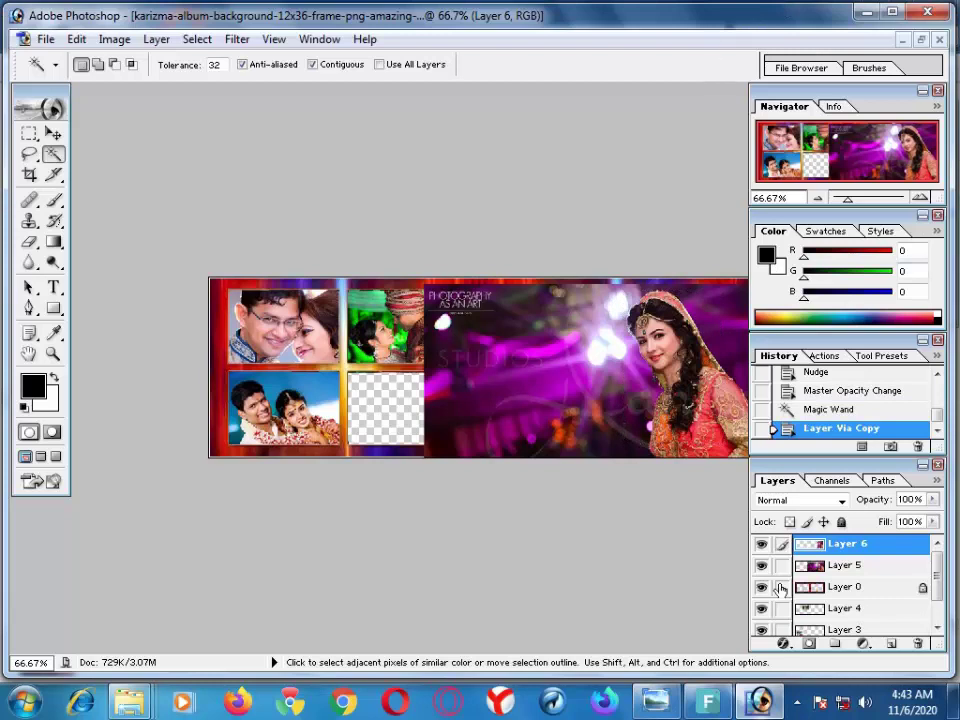
pyautogui.moveTo(815, 567)
pyautogui.mouseDown()
pyautogui.moveTo(849, 607)
pyautogui.moveTo(930, 645)
pyautogui.moveTo(918, 643)
pyautogui.mouseUp()
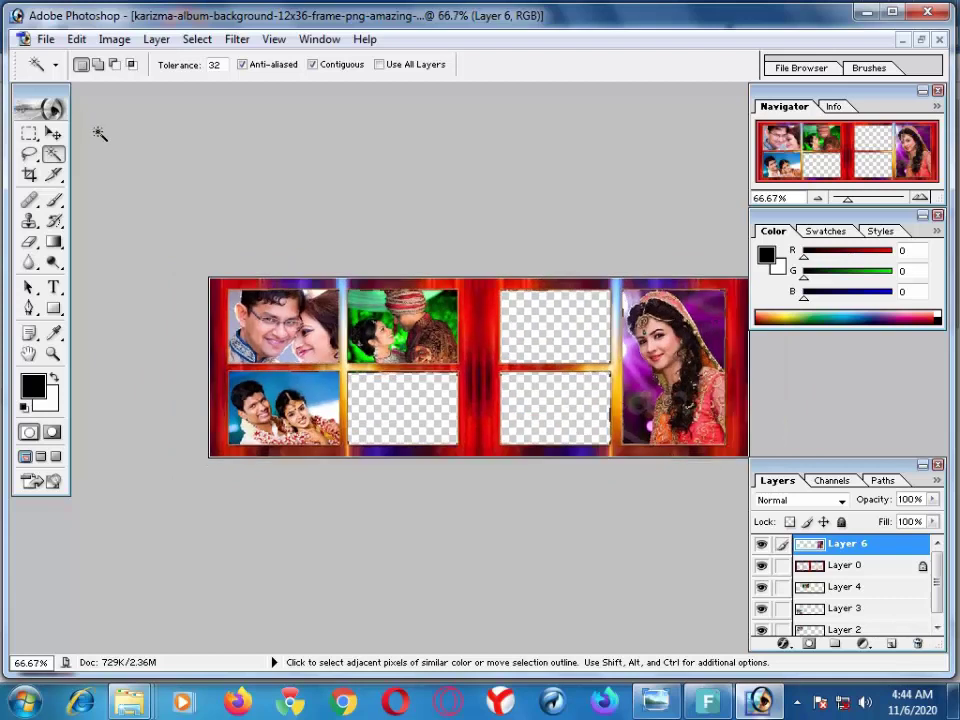
pyautogui.click(53, 134)
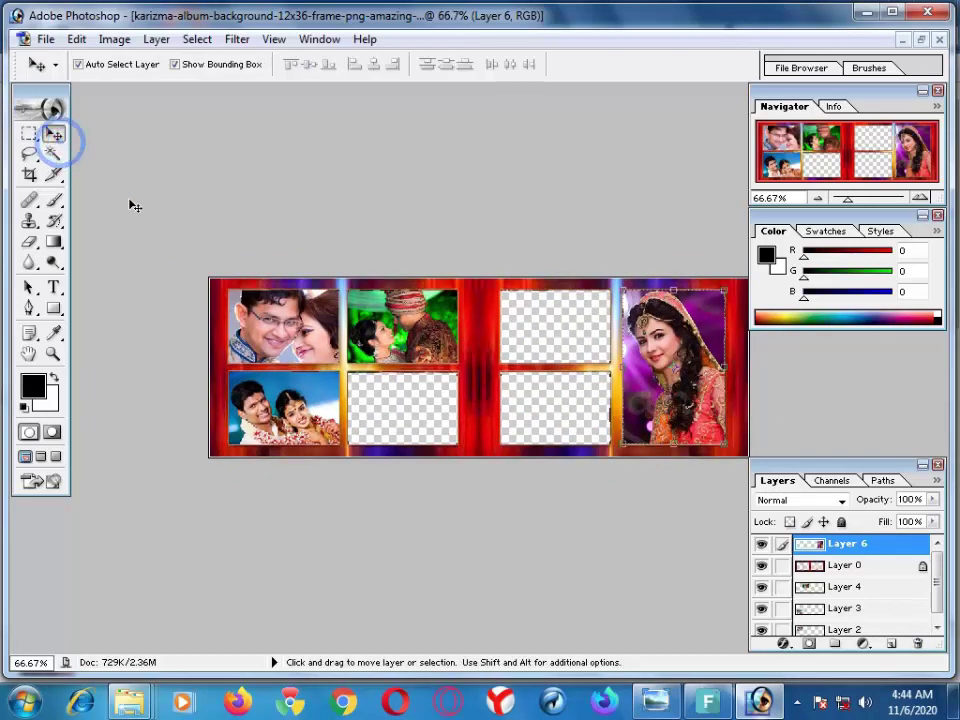
# Step: Hide Layer 2 and drag the close-up bride Layer 1 into the banner
pyautogui.click(921, 40)
pyautogui.moveTo(429, 521); pyautogui.dragTo(439, 527)
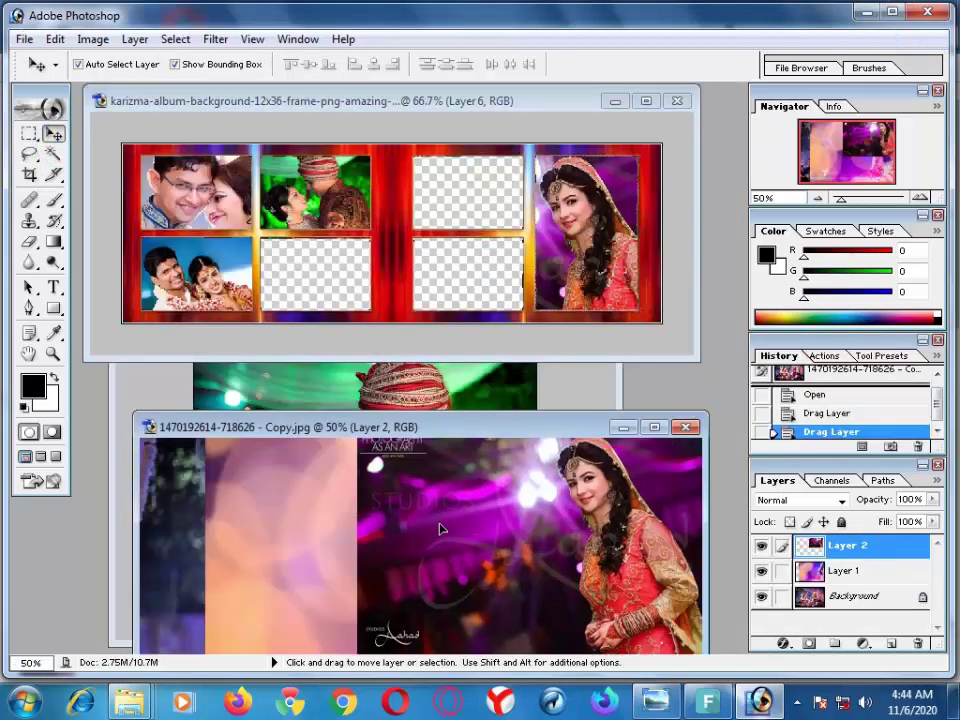
pyautogui.click(762, 546)
pyautogui.moveTo(553, 454); pyautogui.dragTo(433, 347)
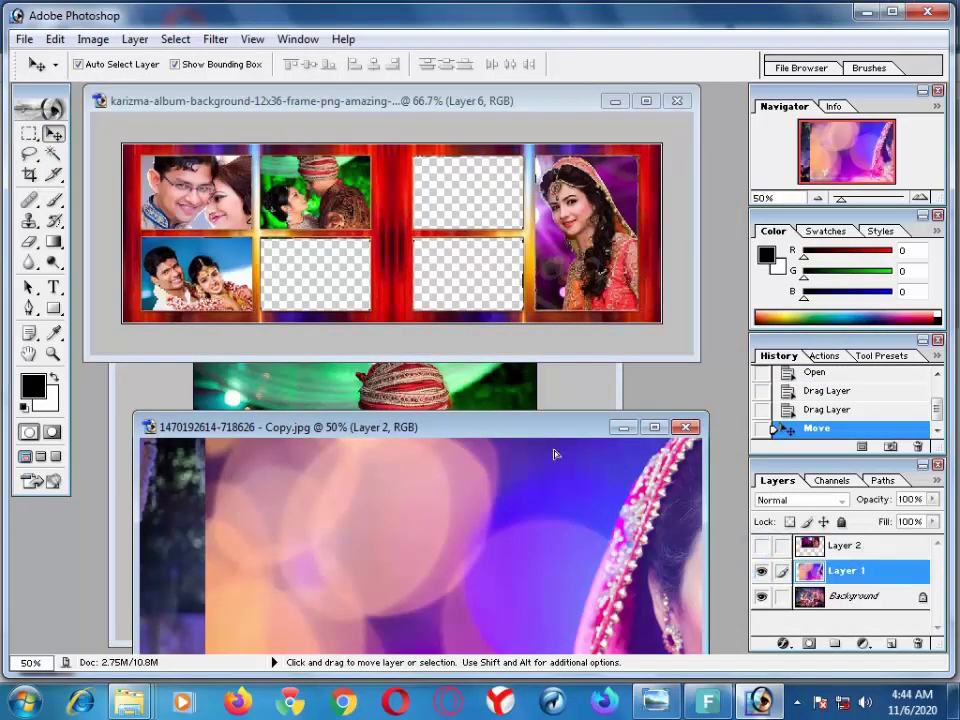
pyautogui.click(472, 548)
pyautogui.moveTo(472, 548)
pyautogui.mouseDown()
pyautogui.moveTo(578, 518)
pyautogui.moveTo(492, 450)
pyautogui.mouseUp()
pyautogui.click(491, 245)
pyautogui.click(646, 101)
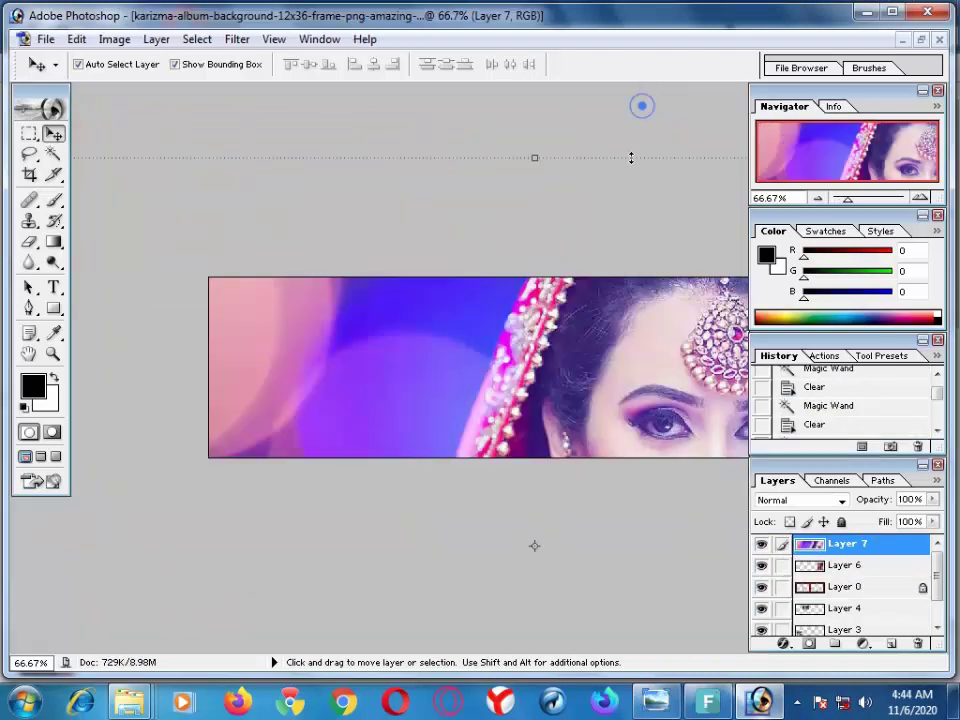
# Step: Scale the close-up bride photo down twice and position it over the middle openings
pyautogui.hotkey('ctrl', '-')
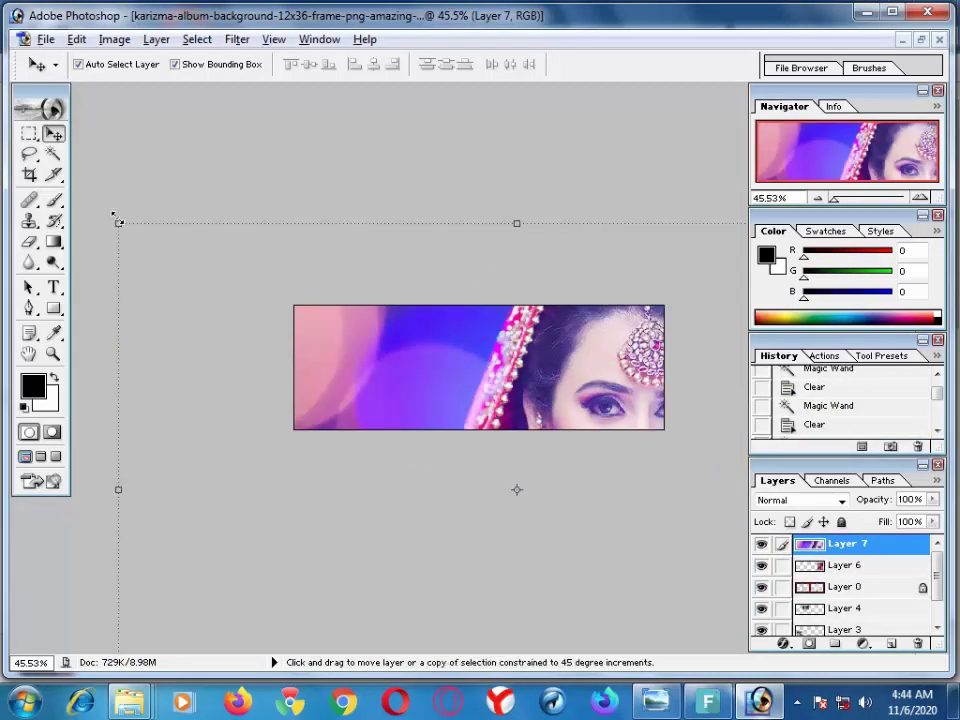
pyautogui.moveTo(118, 214); pyautogui.dragTo(378, 400)
pyautogui.press('Return')
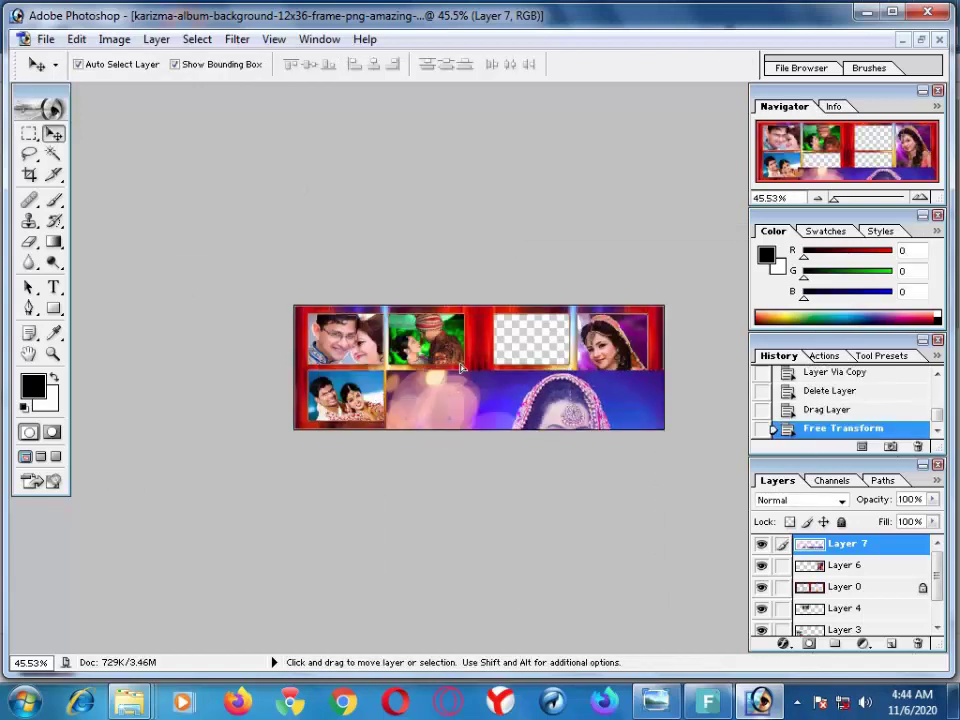
pyautogui.moveTo(452, 433); pyautogui.dragTo(440, 331)
pyautogui.hotkey('ctrl', 't')
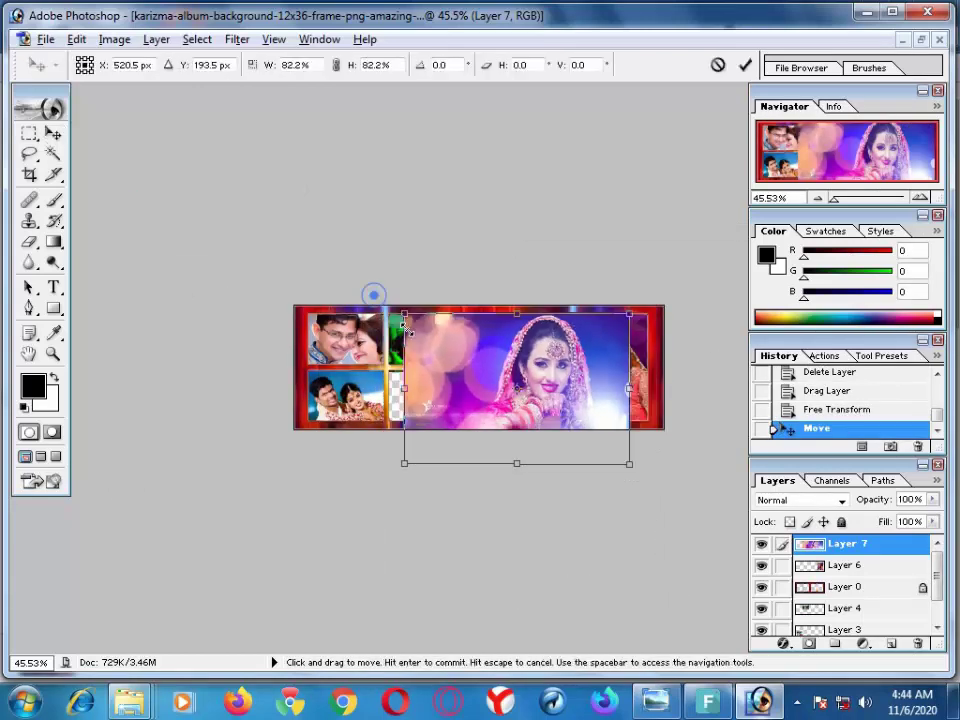
pyautogui.moveTo(378, 296); pyautogui.dragTo(432, 323)
pyautogui.press('Return')
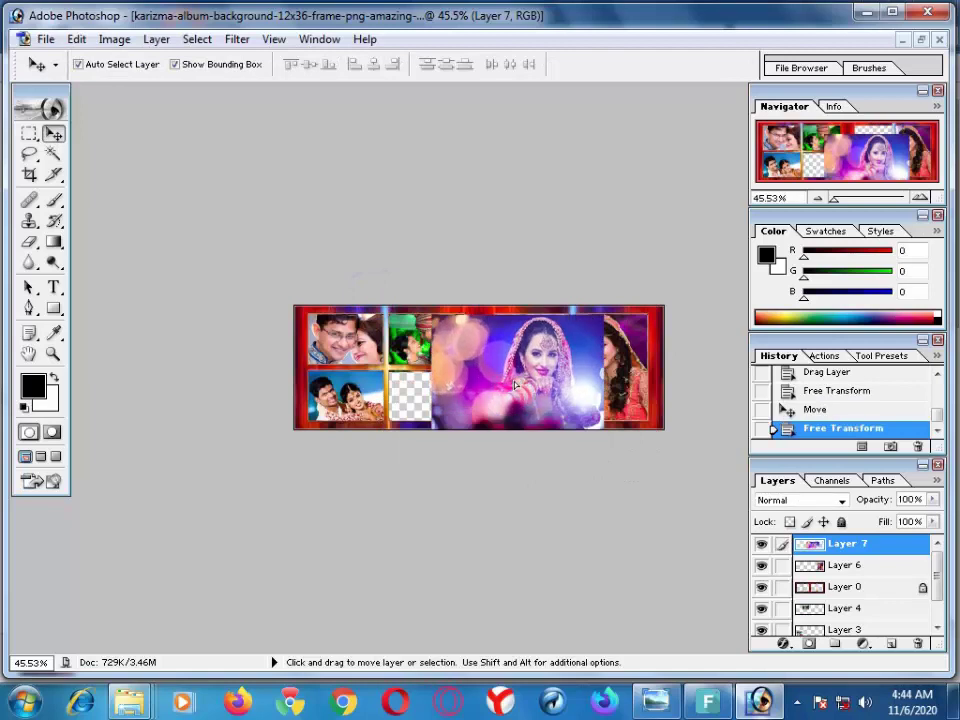
pyautogui.moveTo(515, 394); pyautogui.dragTo(516, 383)
# Step: Set the close-up photo to 60% opacity and clear an accidental Magic Wand selection
pyautogui.press('6')
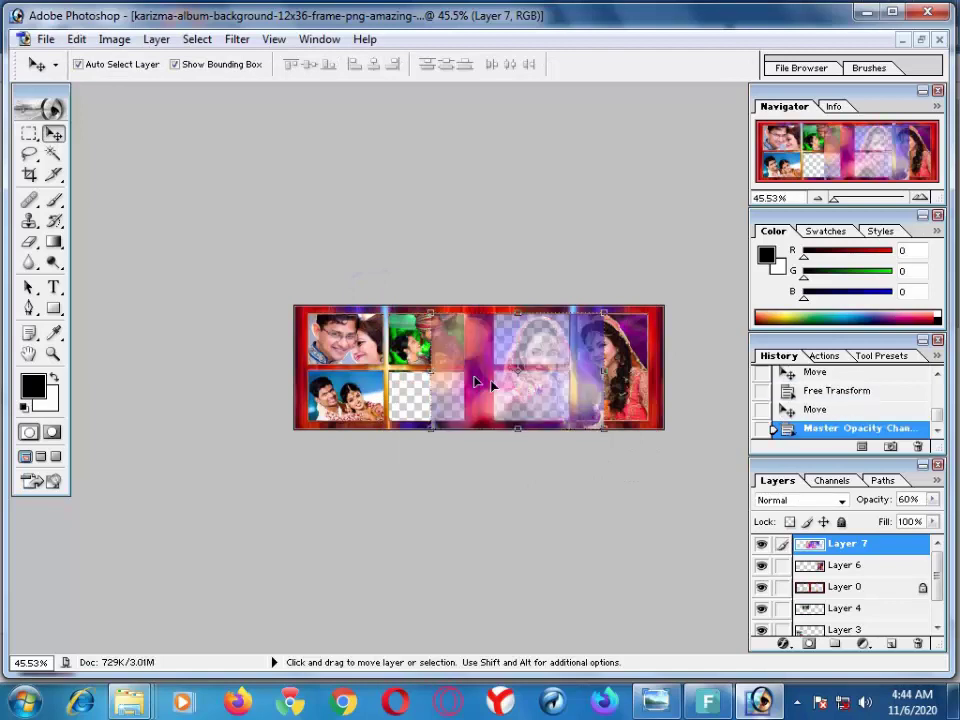
pyautogui.click(53, 153)
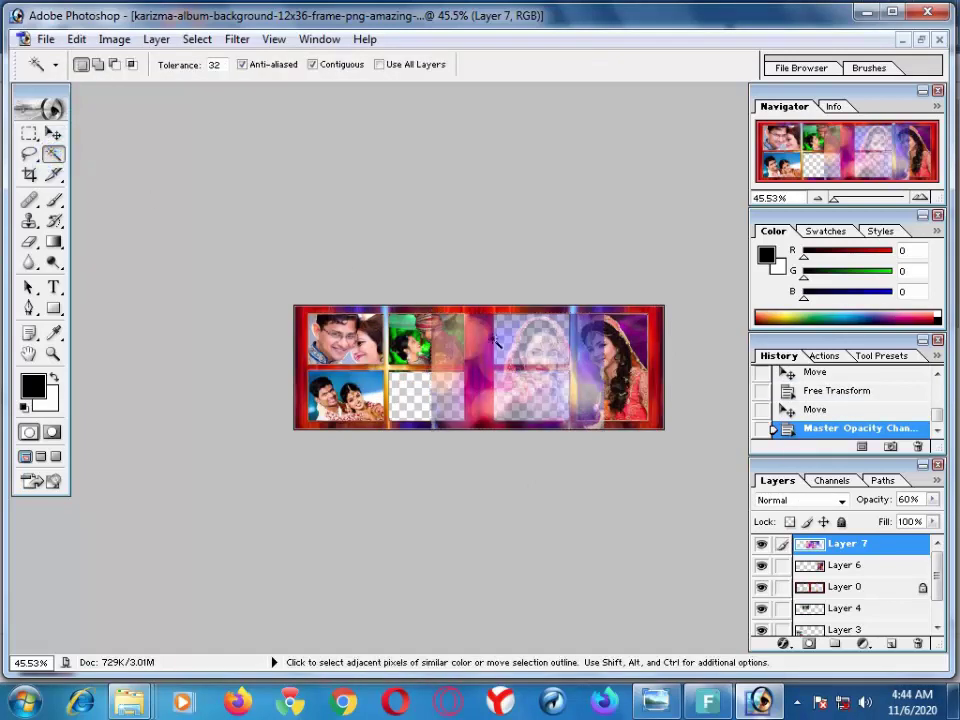
pyautogui.click(531, 348)
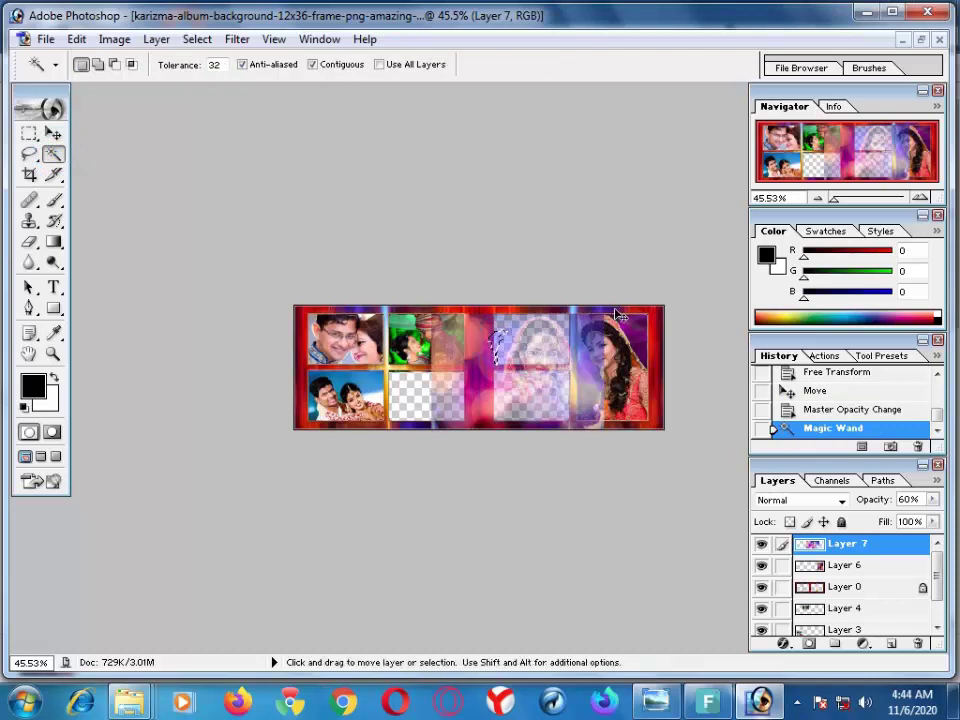
pyautogui.hotkey('ctrl', 'd')
# Step: On Layer 0, Magic Wand both right-middle openings using Add to selection
pyautogui.click(805, 594)
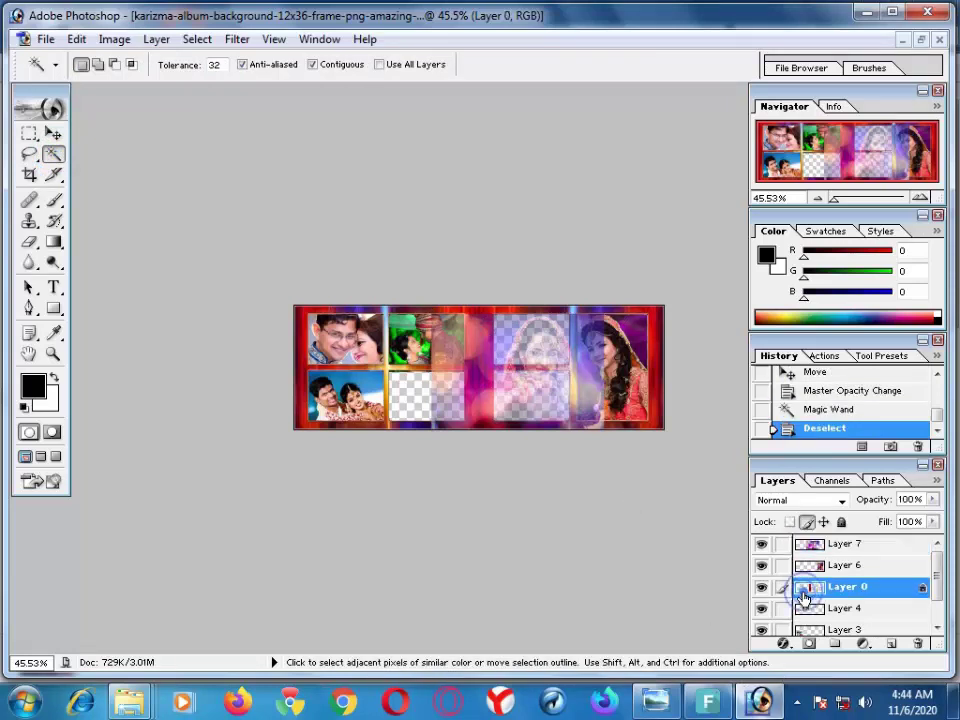
pyautogui.click(538, 344)
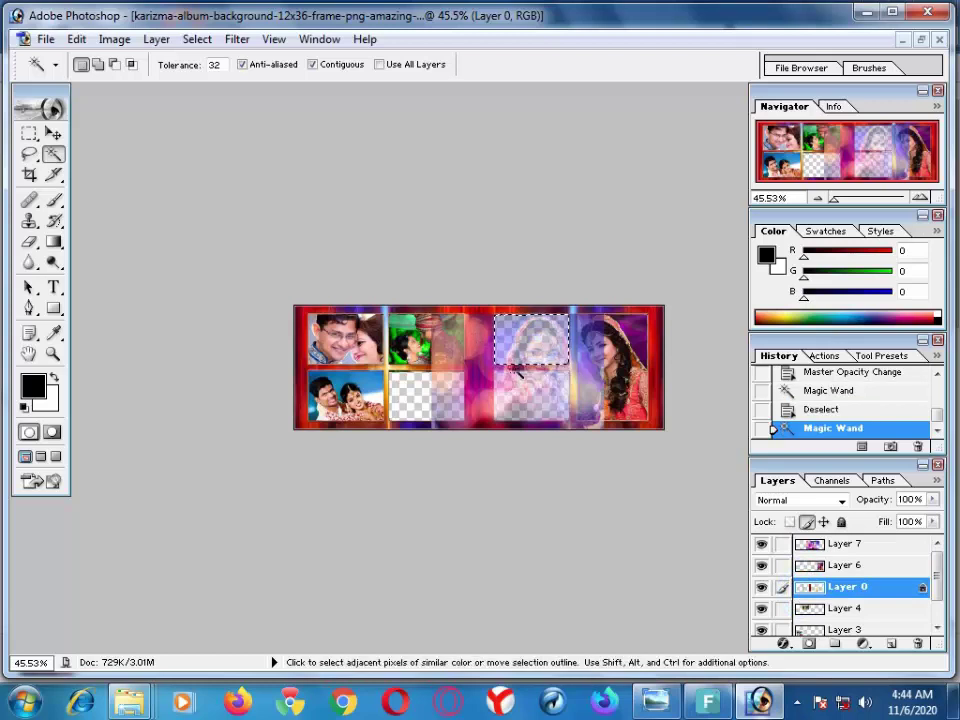
pyautogui.click(98, 64)
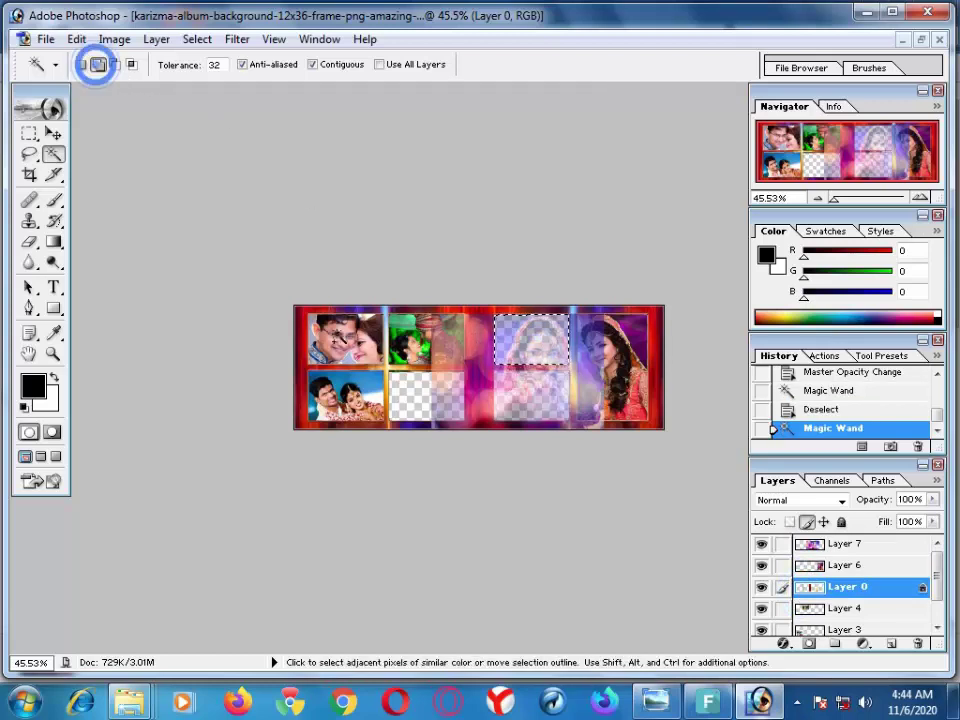
pyautogui.click(506, 395)
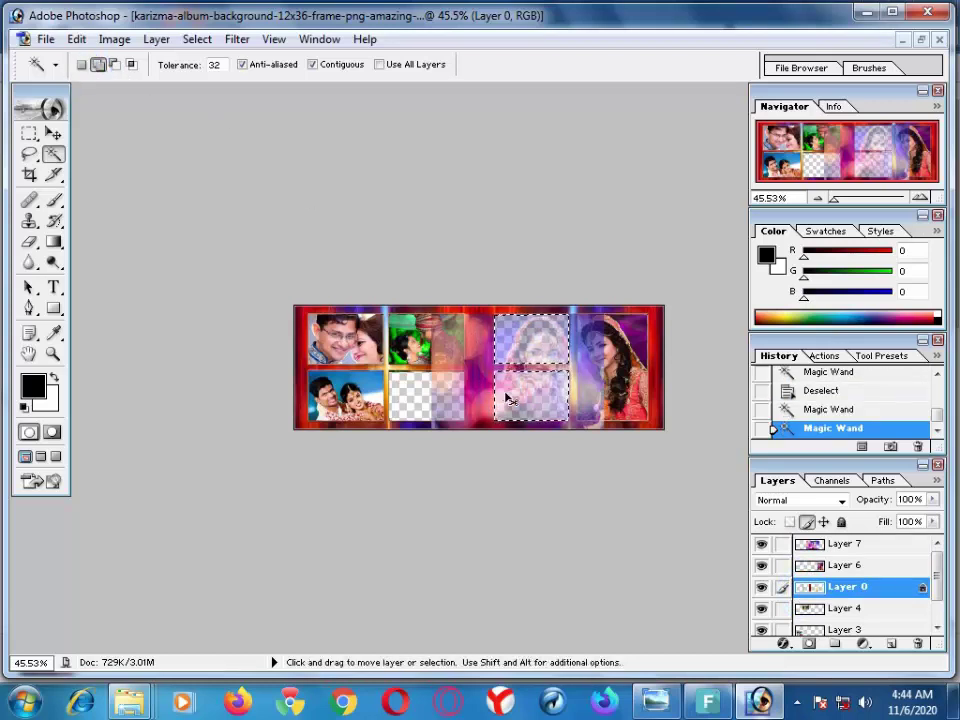
pyautogui.click(783, 566)
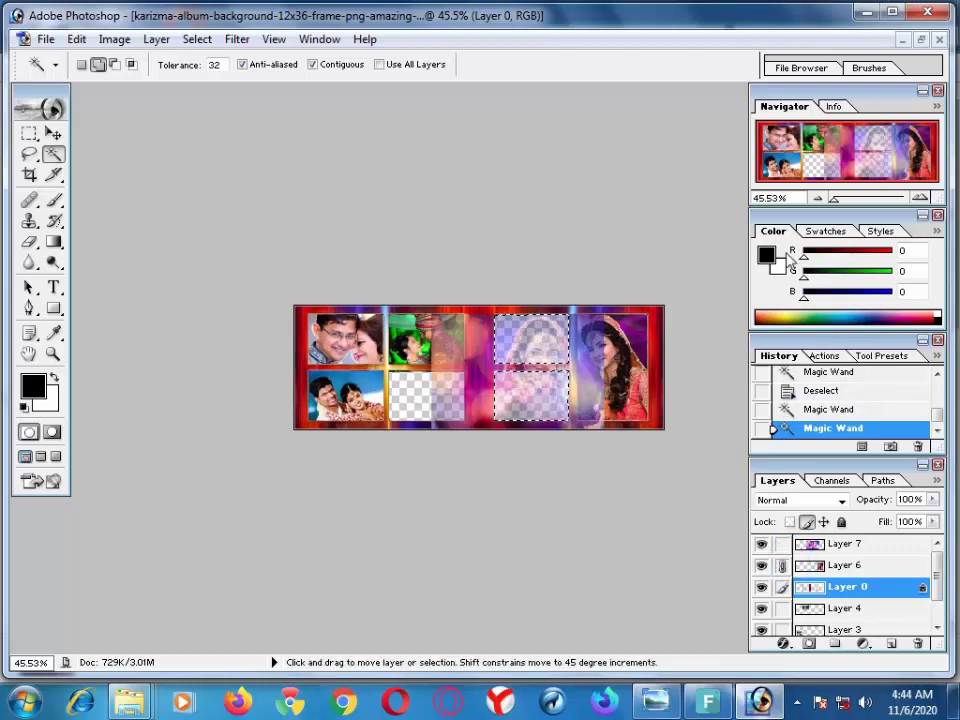
pyautogui.hotkey('ctrl', 'j')
pyautogui.press('Return')
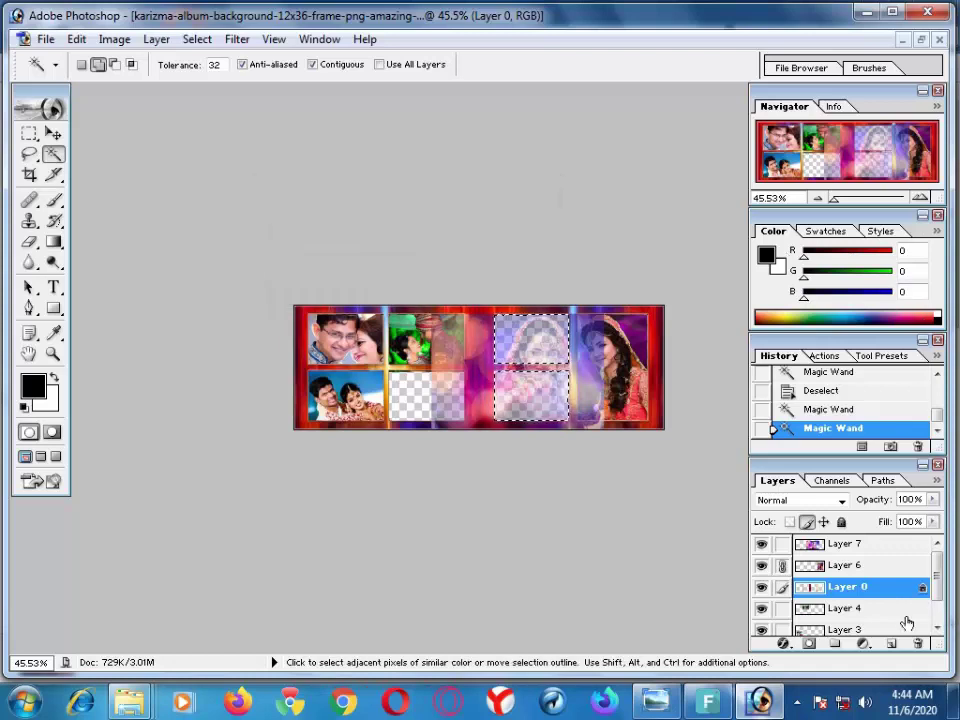
# Step: Copy Layer 7 within both openings to a new layer, delete Layer 7, set 100% opacity
pyautogui.click(846, 566)
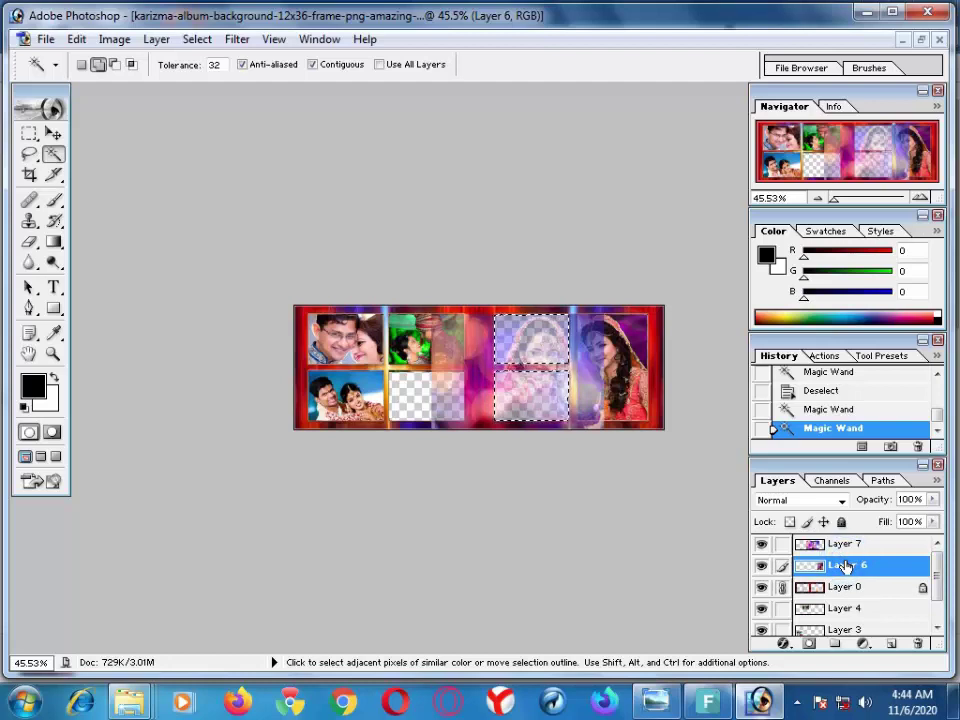
pyautogui.click(826, 546)
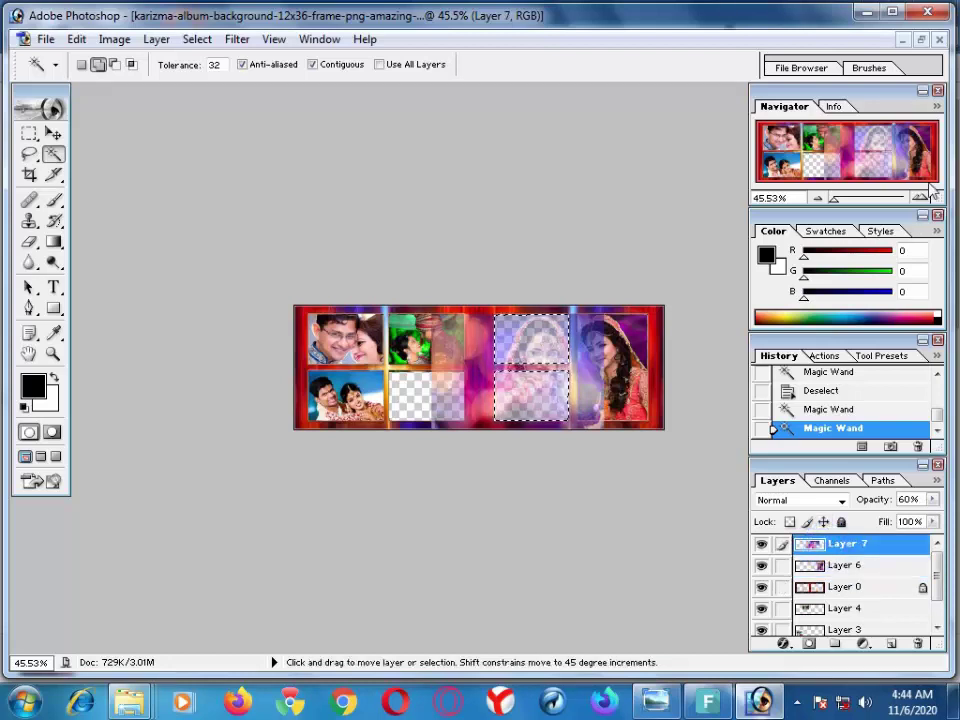
pyautogui.hotkey('ctrl', 'j')
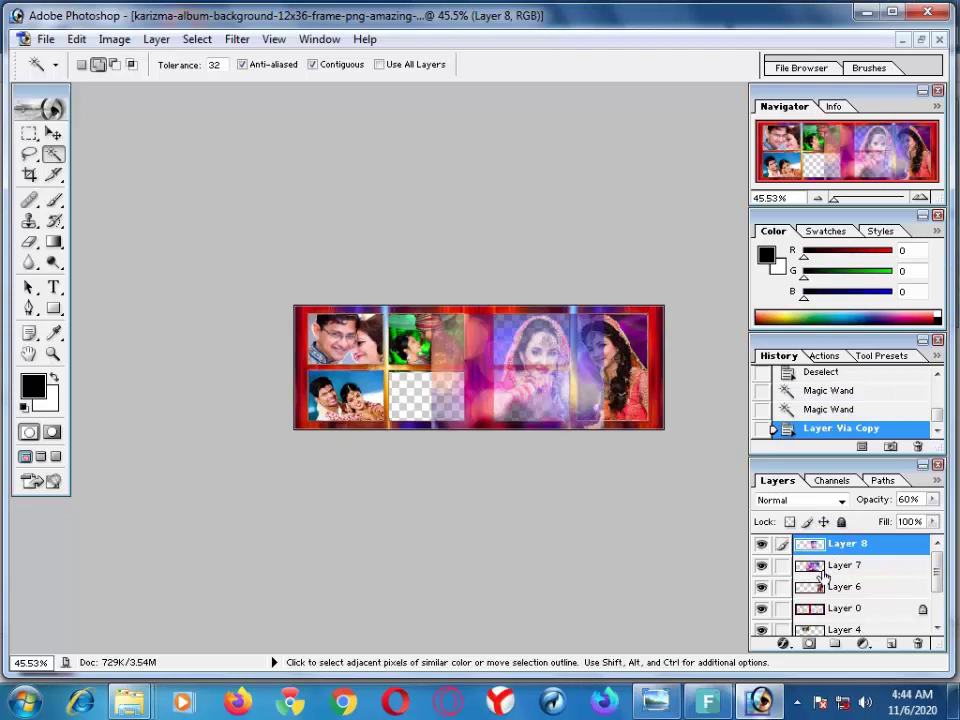
pyautogui.moveTo(824, 574)
pyautogui.mouseDown()
pyautogui.moveTo(918, 600)
pyautogui.moveTo(918, 643)
pyautogui.mouseUp()
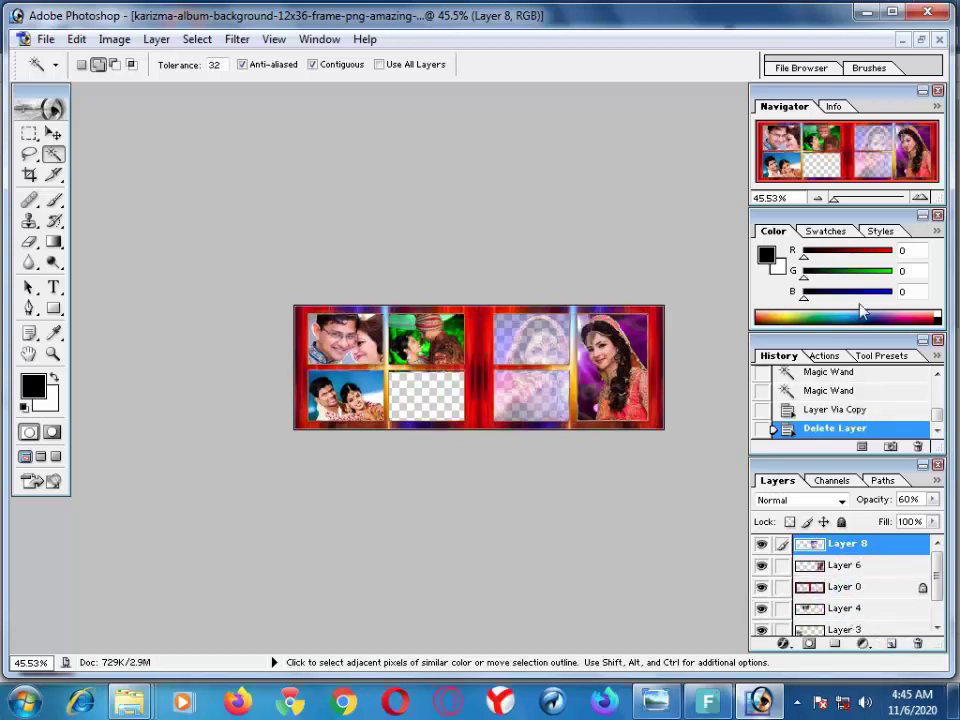
pyautogui.press('0')
pyautogui.hotkey('ctrl', '+')
pyautogui.hotkey('ctrl', '+')
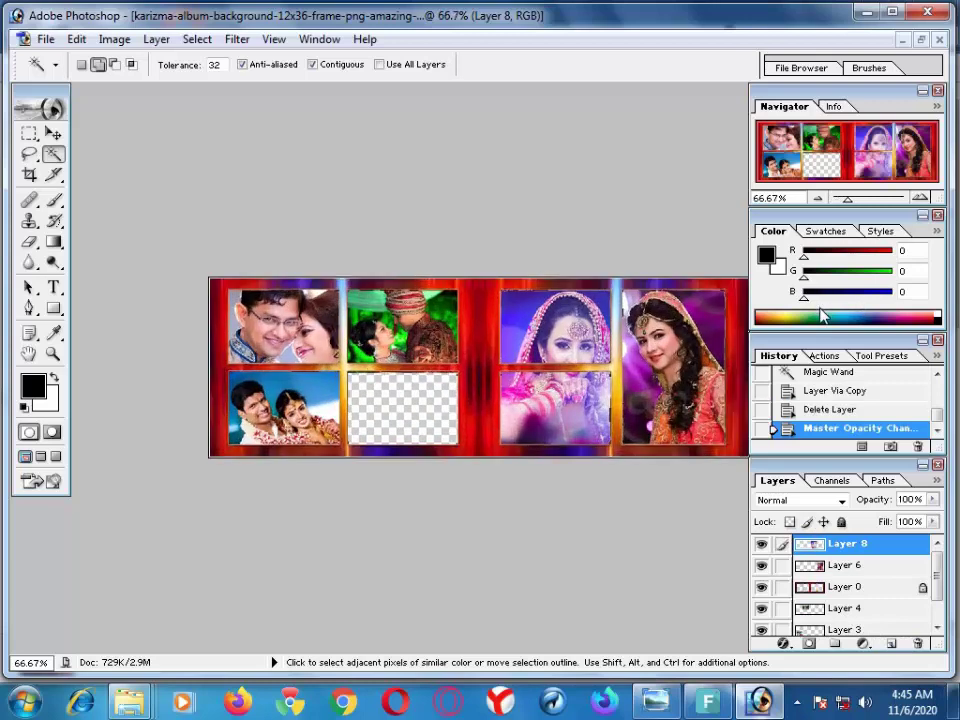
pyautogui.hotkey('ctrl', '+')
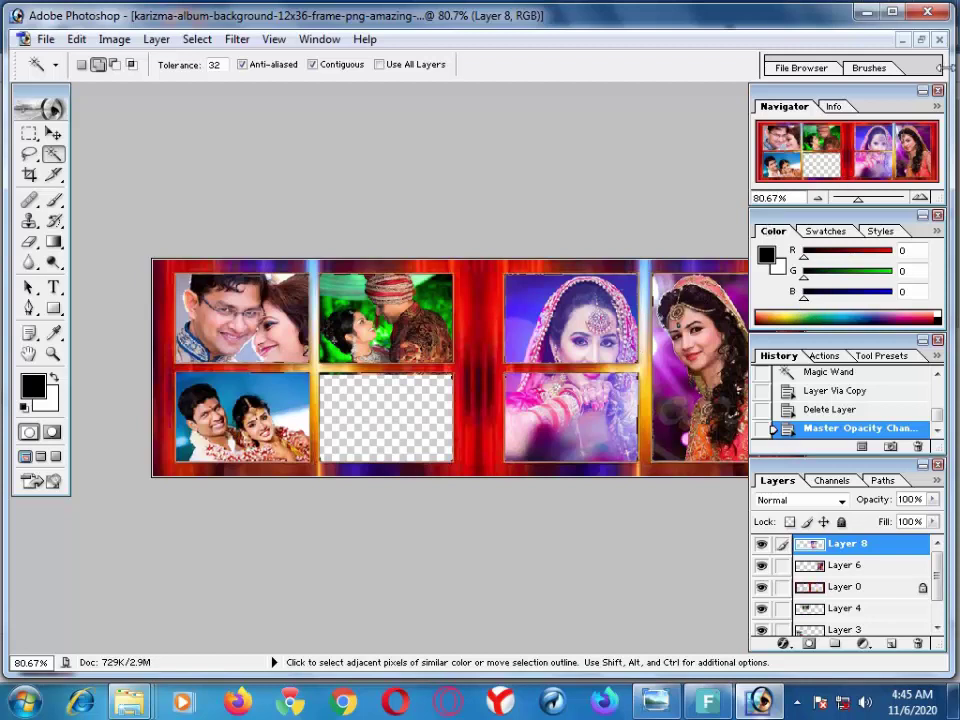
# Step: Hide the bride layer and marquee-select the couple in the second image
pyautogui.click(921, 39)
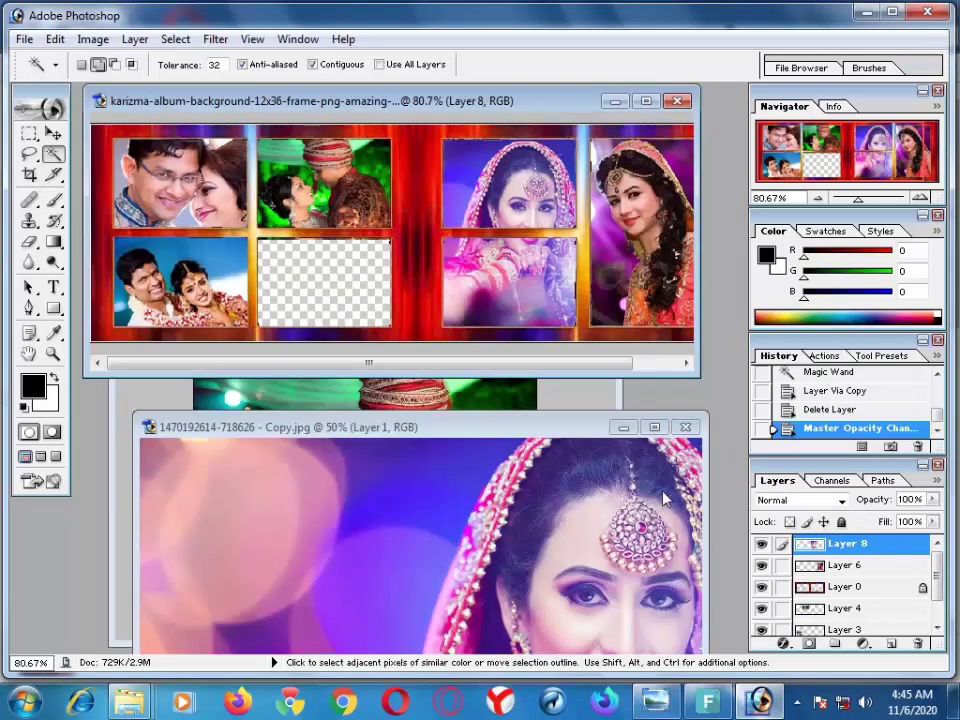
pyautogui.click(660, 490)
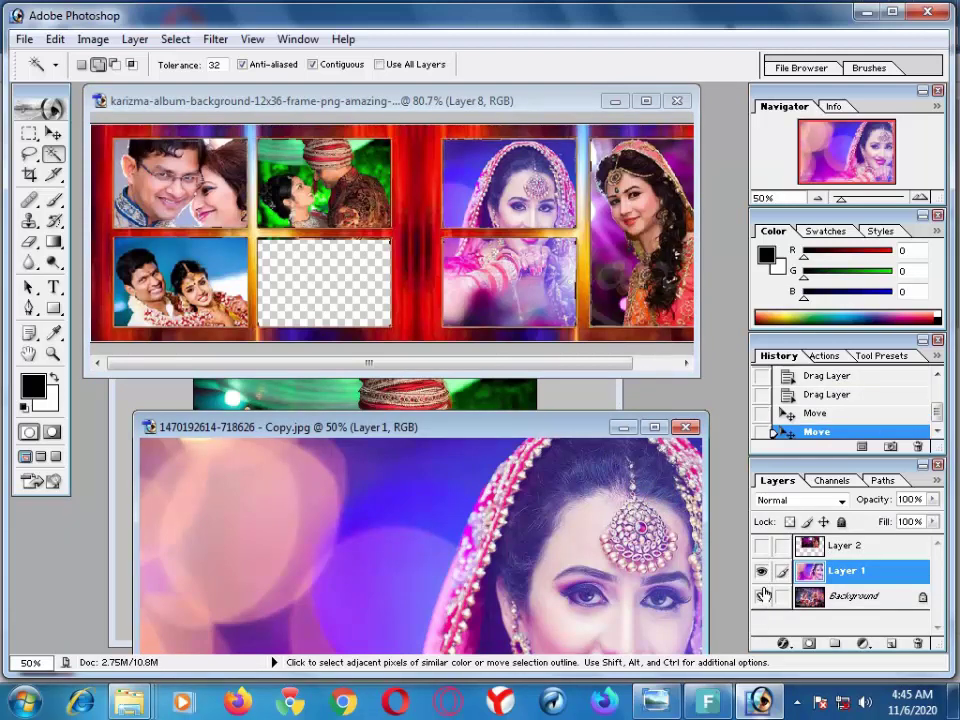
pyautogui.click(761, 572)
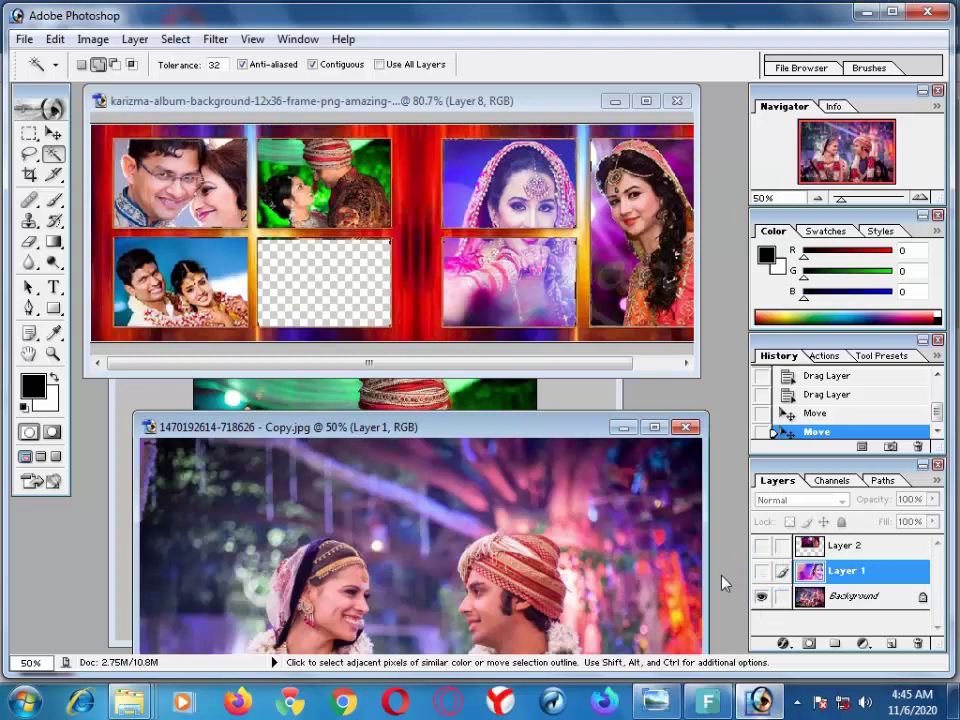
pyautogui.hotkey('ctrl', '+')
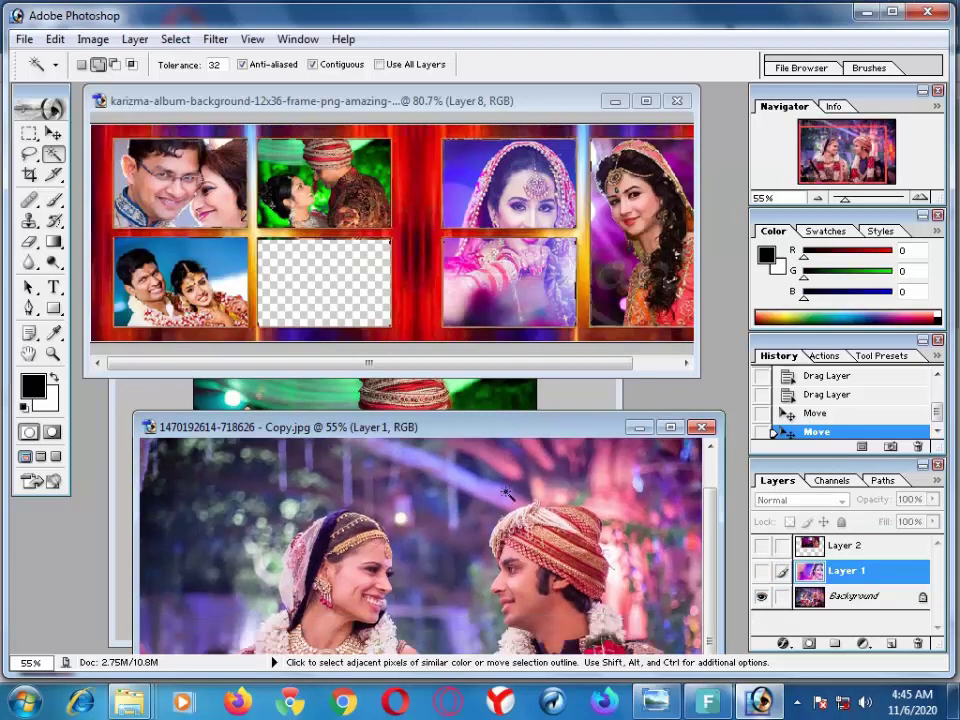
pyautogui.click(30, 133)
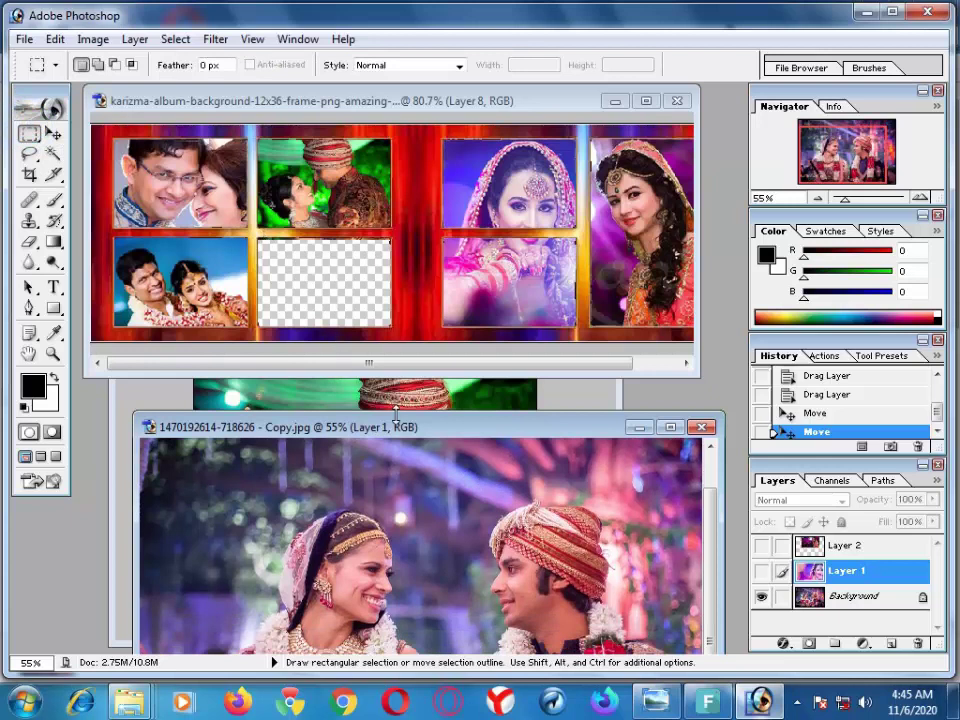
pyautogui.moveTo(443, 426); pyautogui.dragTo(415, 230)
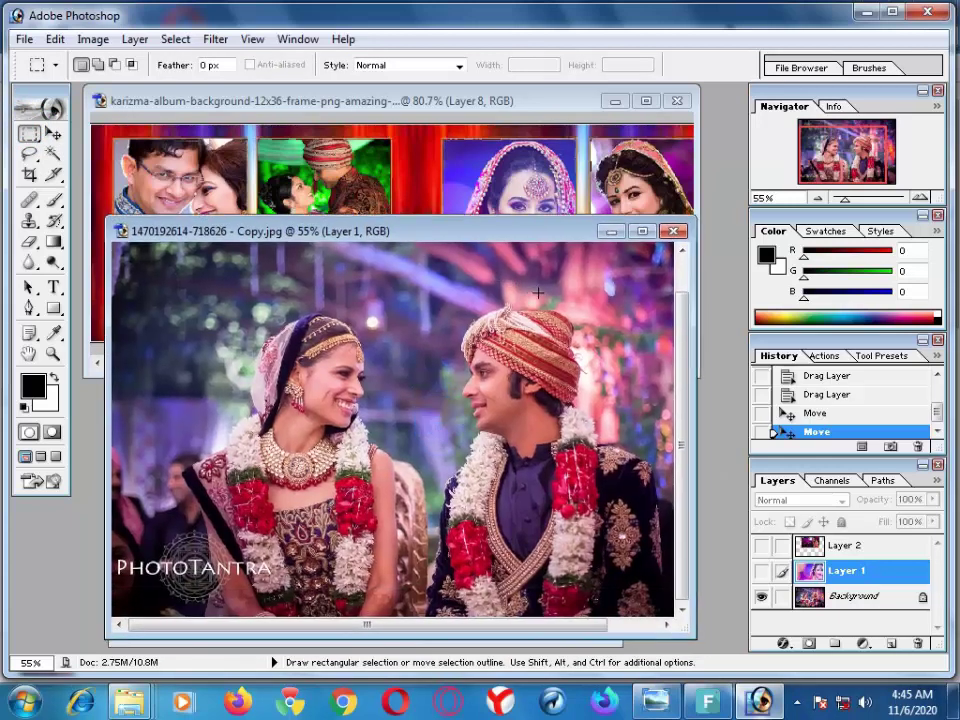
pyautogui.moveTo(606, 263); pyautogui.dragTo(205, 540)
# Step: Drag the selected couple into the album design
pyautogui.click(53, 133)
pyautogui.moveTo(195, 236); pyautogui.dragTo(217, 333)
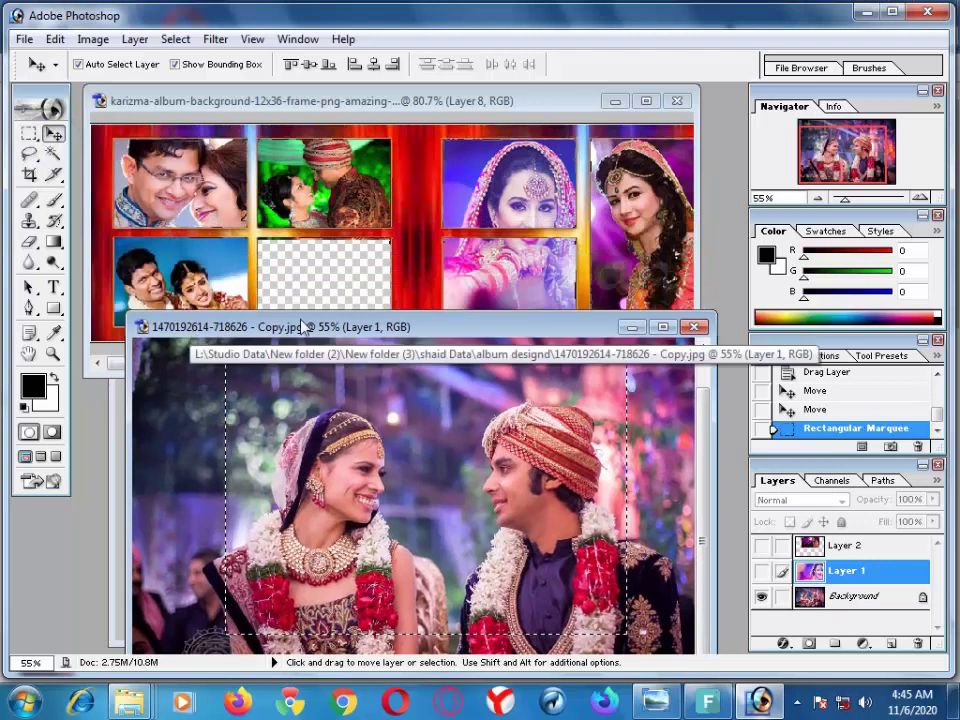
pyautogui.moveTo(420, 457); pyautogui.dragTo(398, 272)
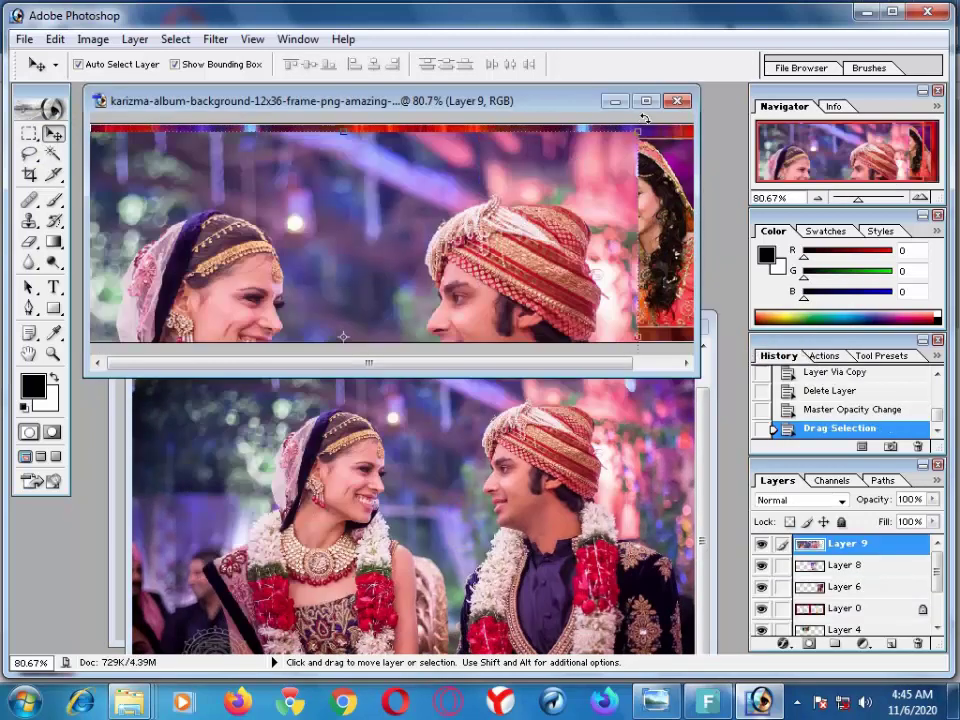
pyautogui.click(646, 101)
# Step: Shrink the couple photo into the empty bottom-middle slot and raise Layer 0 above it
pyautogui.press('shift')
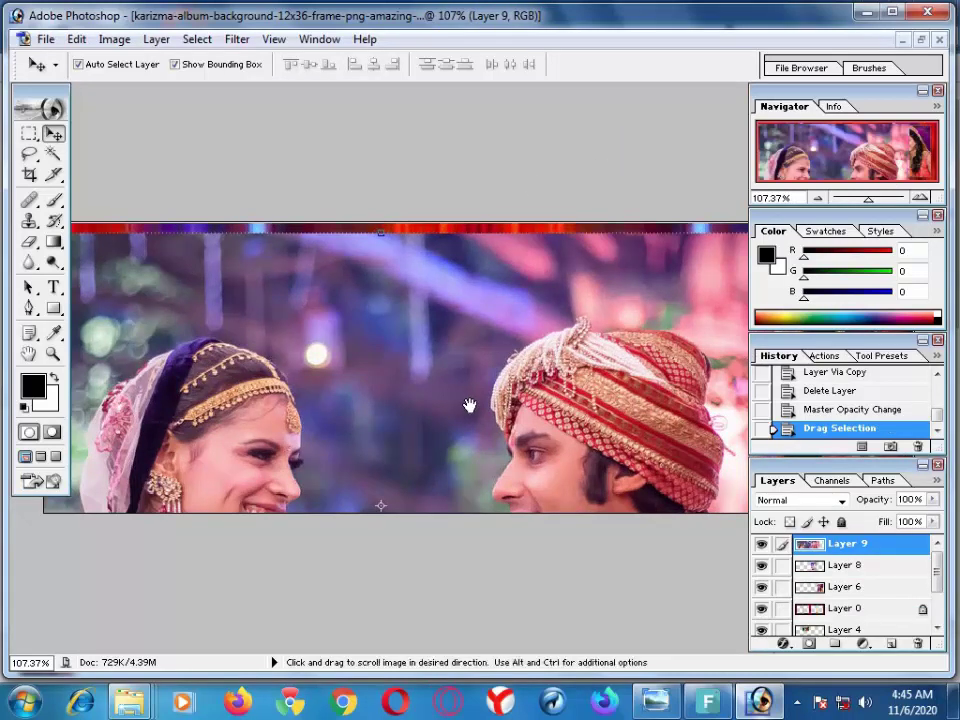
pyautogui.moveTo(433, 272)
pyautogui.mouseDown()
pyautogui.moveTo(502, 243)
pyautogui.moveTo(556, 277)
pyautogui.mouseUp()
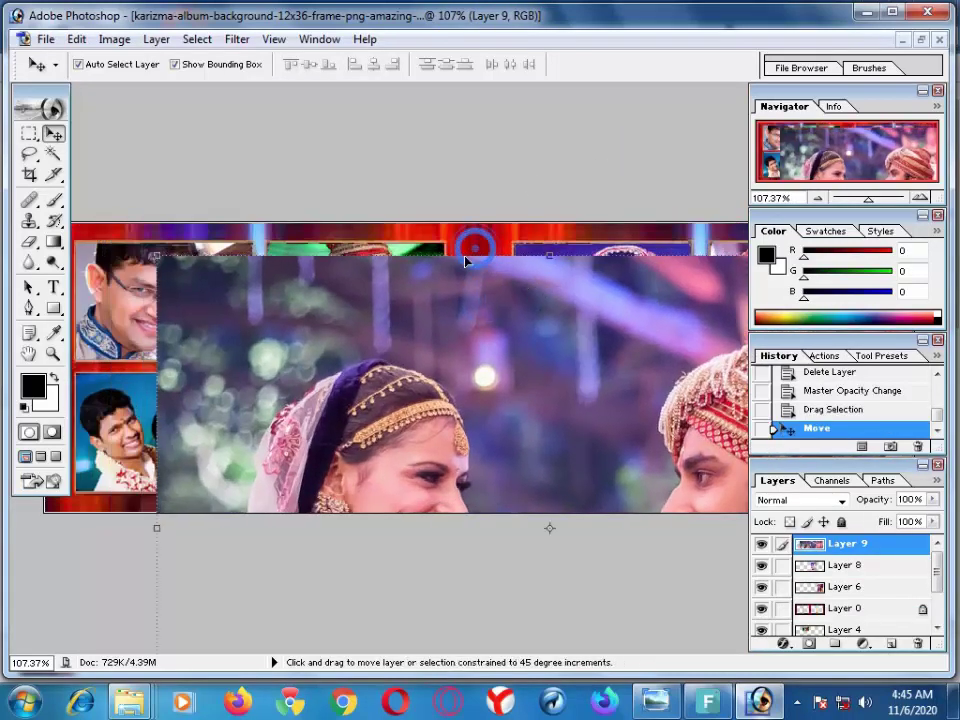
pyautogui.moveTo(153, 253); pyautogui.dragTo(443, 453)
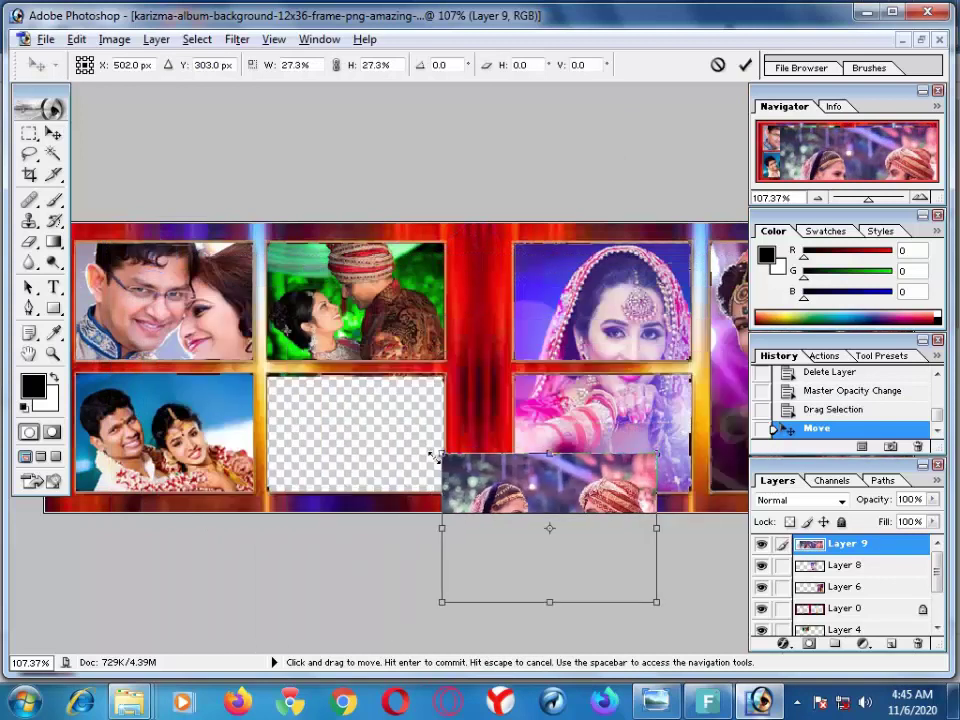
pyautogui.press('Return')
pyautogui.moveTo(534, 493); pyautogui.dragTo(349, 395)
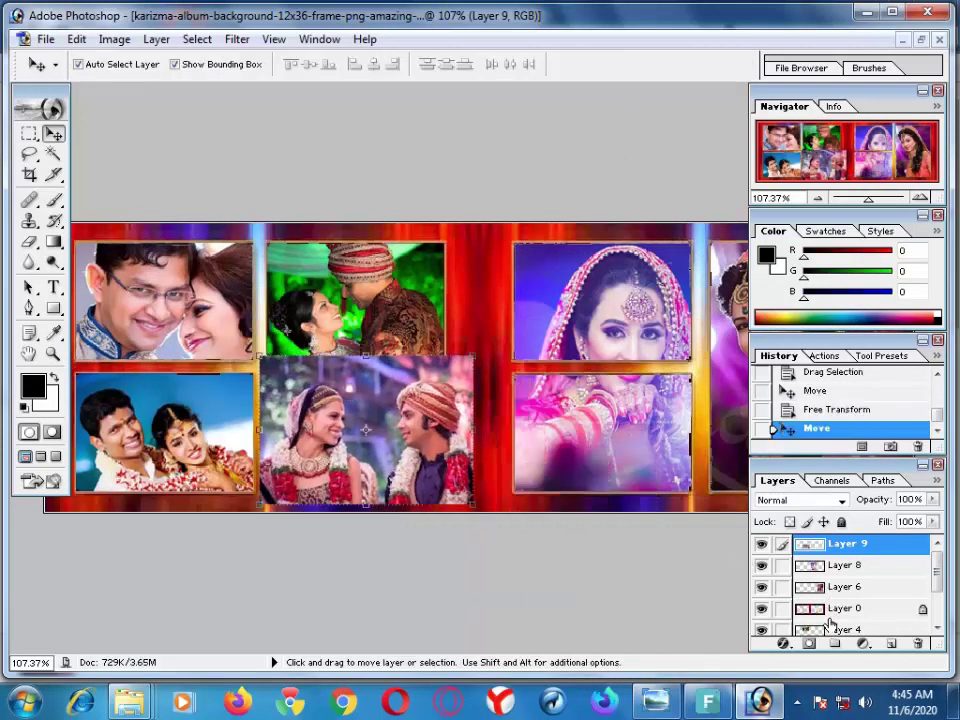
pyautogui.moveTo(818, 612); pyautogui.dragTo(815, 548)
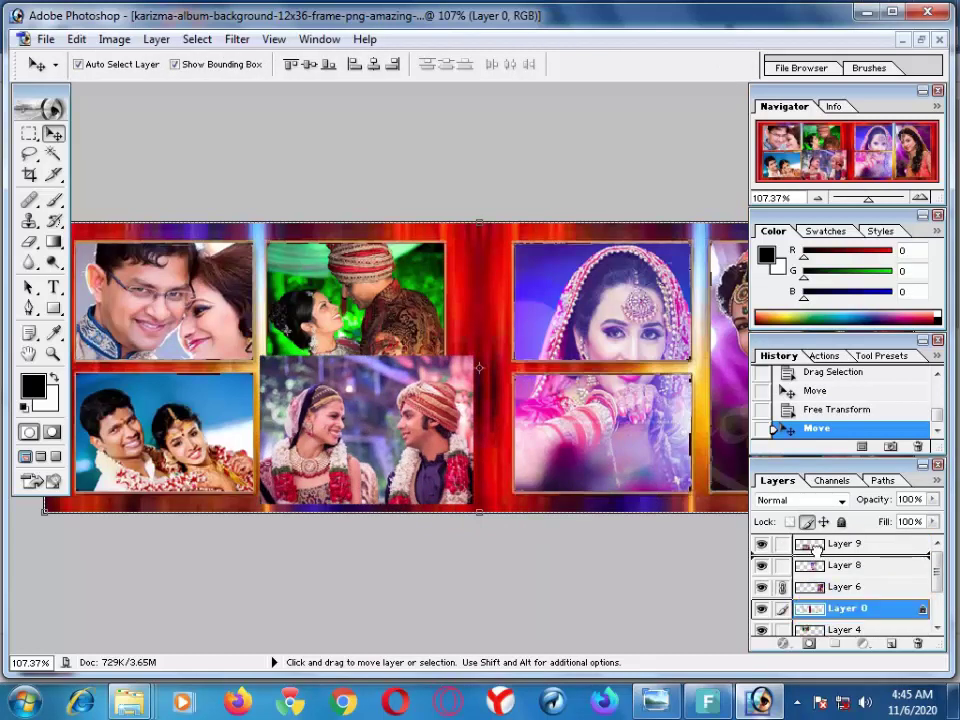
# Step: Move the Layer 0 frame above the couple photo's Layer 9 in the Layers palette
pyautogui.moveTo(815, 548)
pyautogui.mouseDown()
pyautogui.moveTo(840, 556)
pyautogui.moveTo(826, 549)
pyautogui.moveTo(838, 543)
pyautogui.mouseUp()
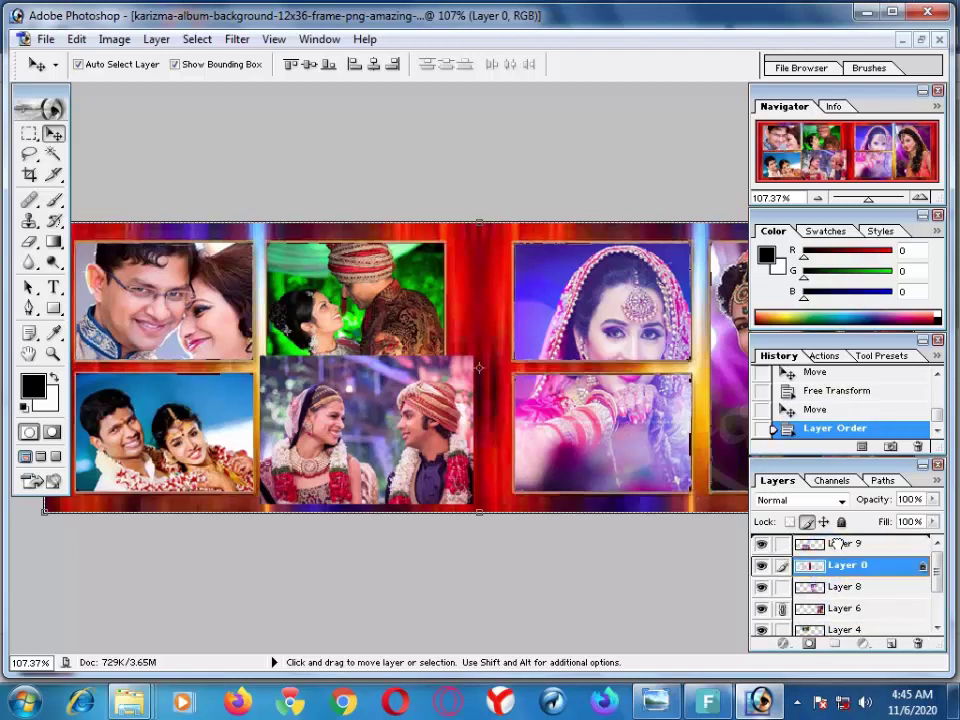
pyautogui.moveTo(915, 545); pyautogui.dragTo(850, 541)
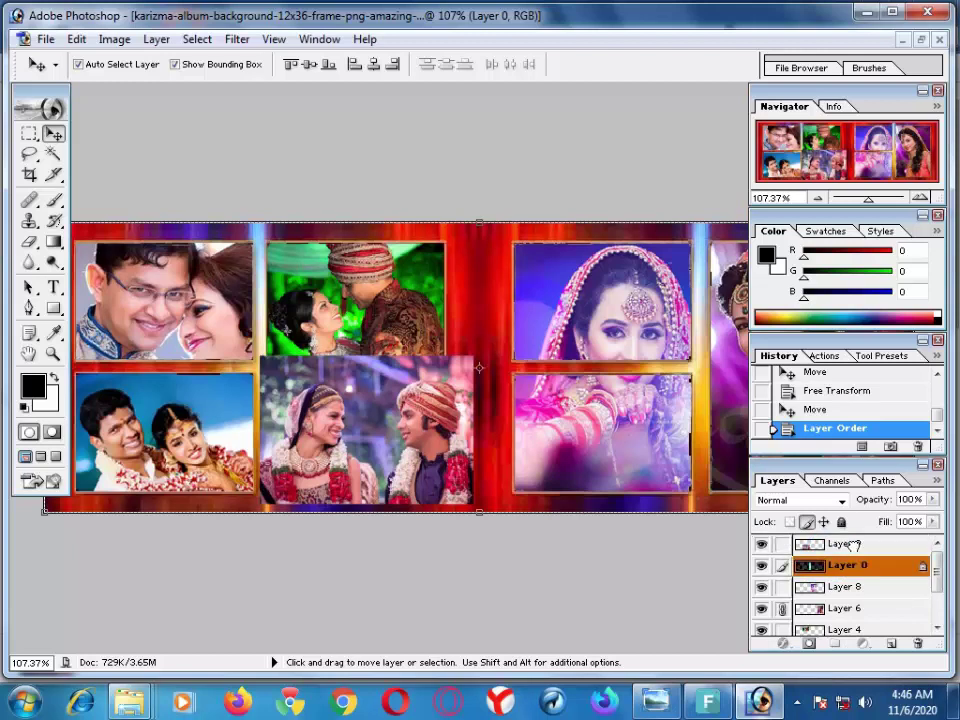
pyautogui.click(850, 545)
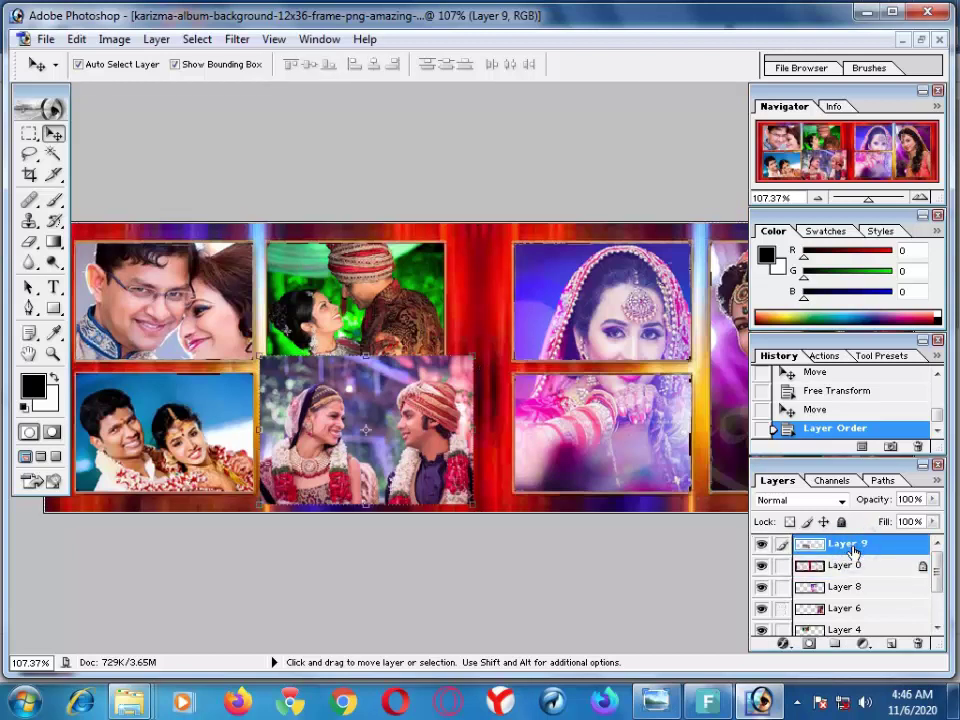
pyautogui.moveTo(860, 568)
pyautogui.mouseDown()
pyautogui.moveTo(838, 541)
pyautogui.moveTo(822, 545)
pyautogui.mouseUp()
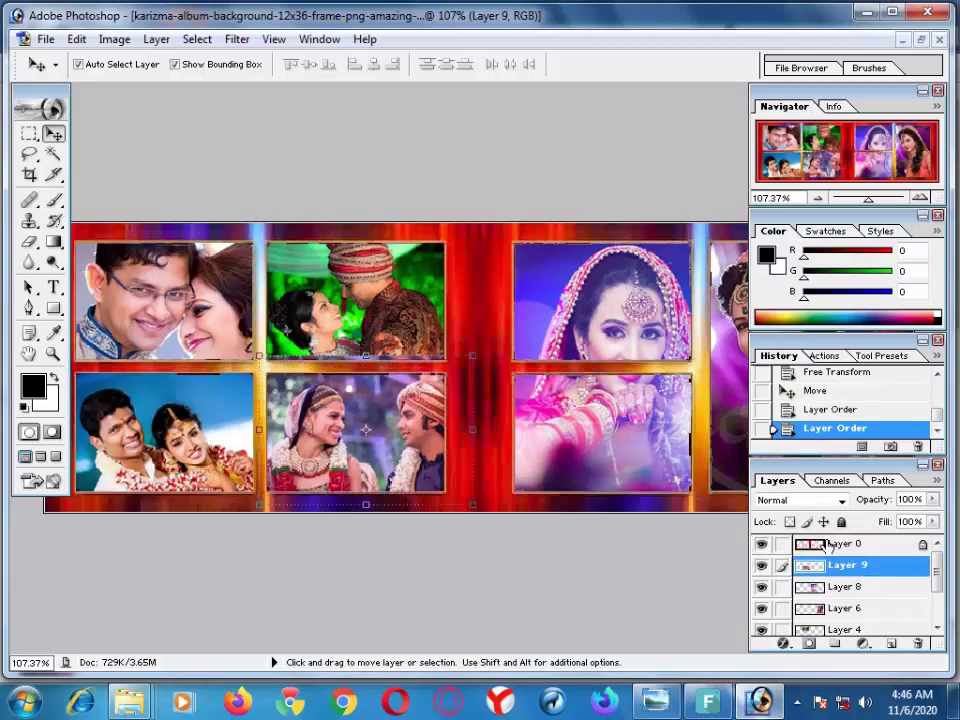
# Step: Zoom out over the album and select the top-left photo's Layer 2
pyautogui.scroll(-1, 671, 409)
pyautogui.scroll(-1, 671, 409)
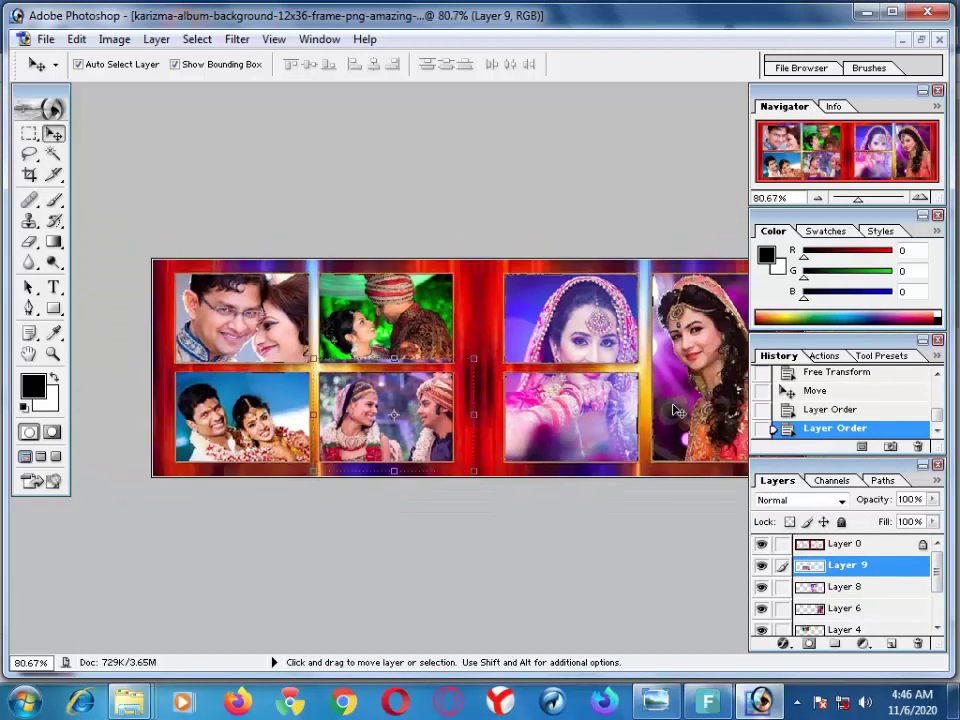
pyautogui.scroll(-1, 677, 410)
pyautogui.scroll(-1, 660, 415)
pyautogui.scroll(2, 660, 415)
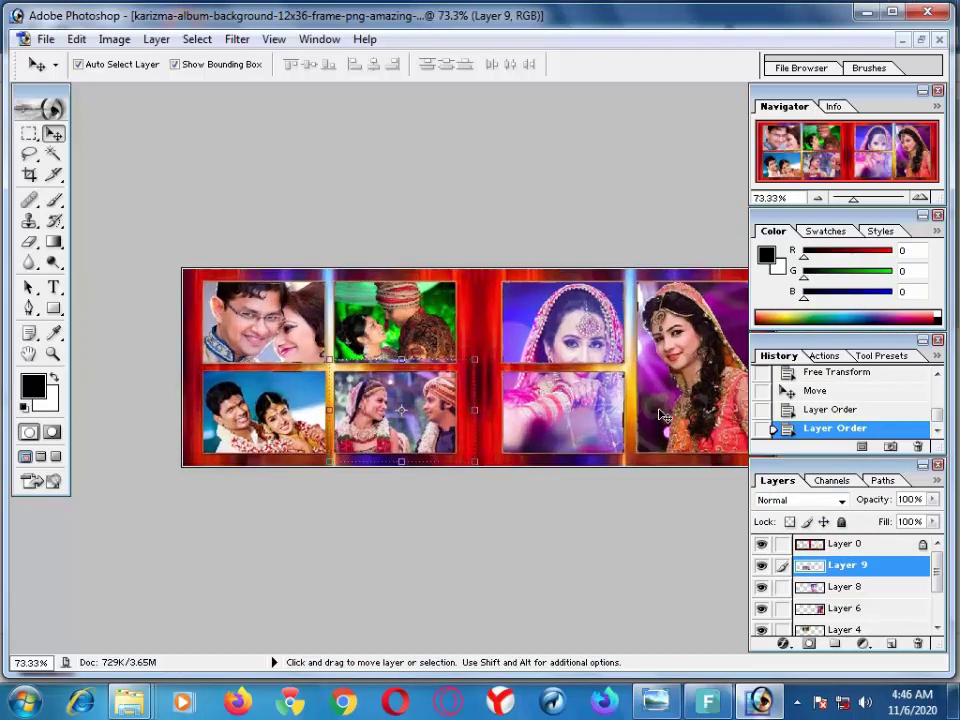
pyautogui.scroll(-1, 660, 415)
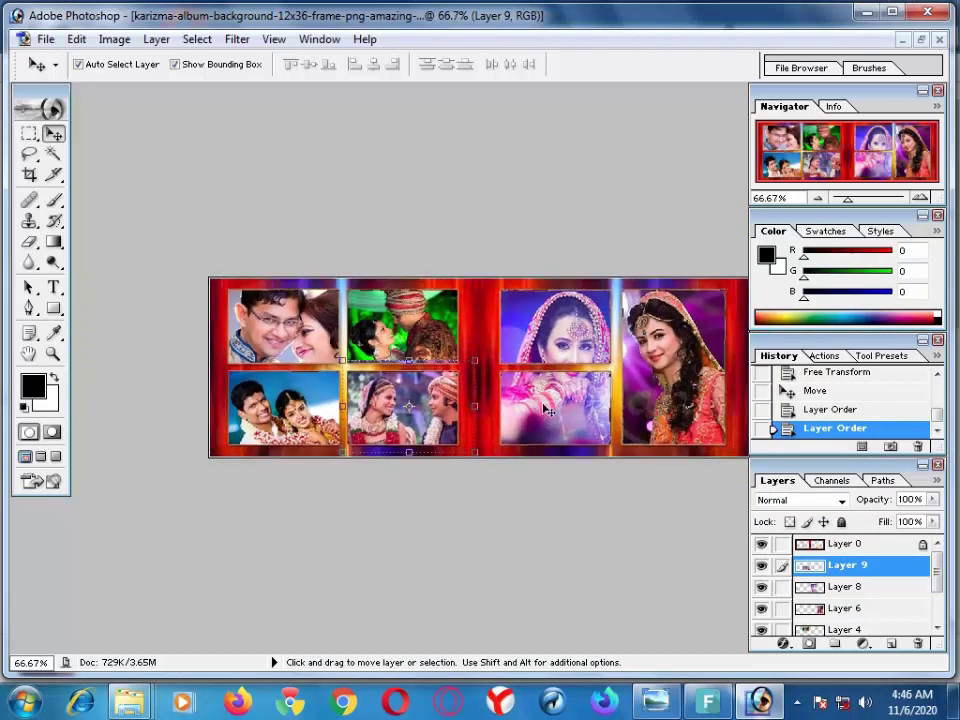
pyautogui.scroll(-1, 529, 404)
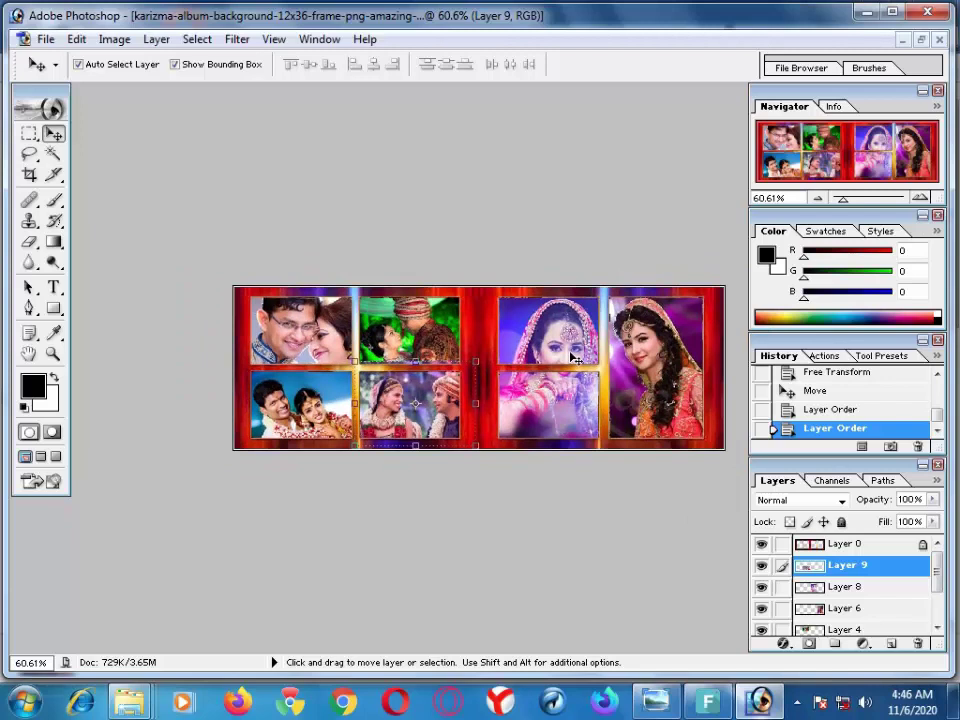
pyautogui.click(722, 276)
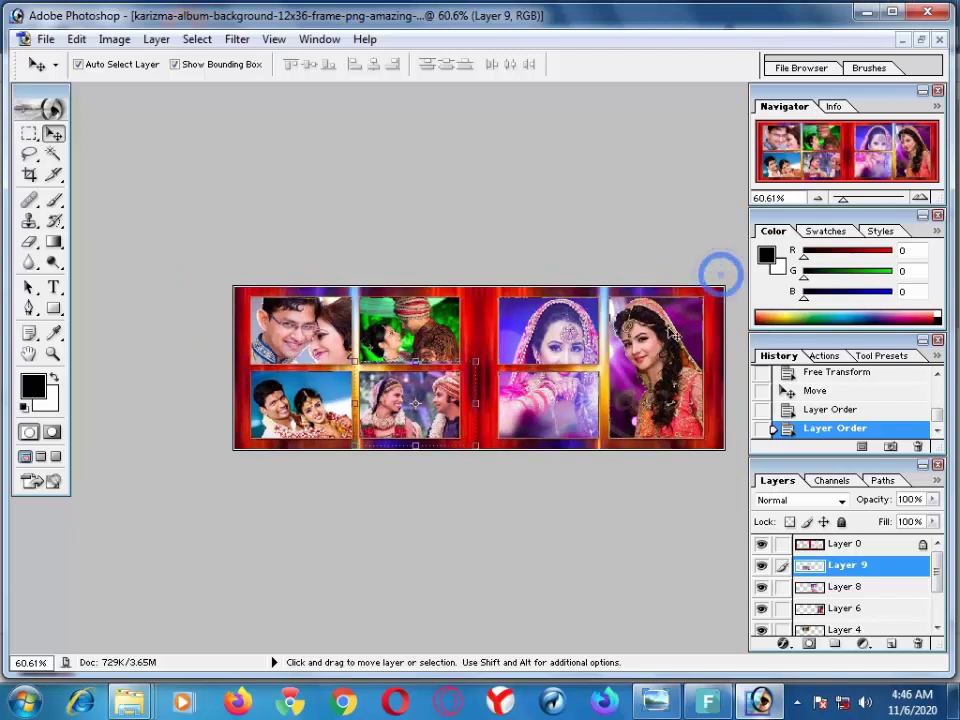
pyautogui.scroll(-1, 382, 520)
pyautogui.scroll(3, 385, 518)
pyautogui.scroll(1, 386, 518)
pyautogui.scroll(-3, 395, 505)
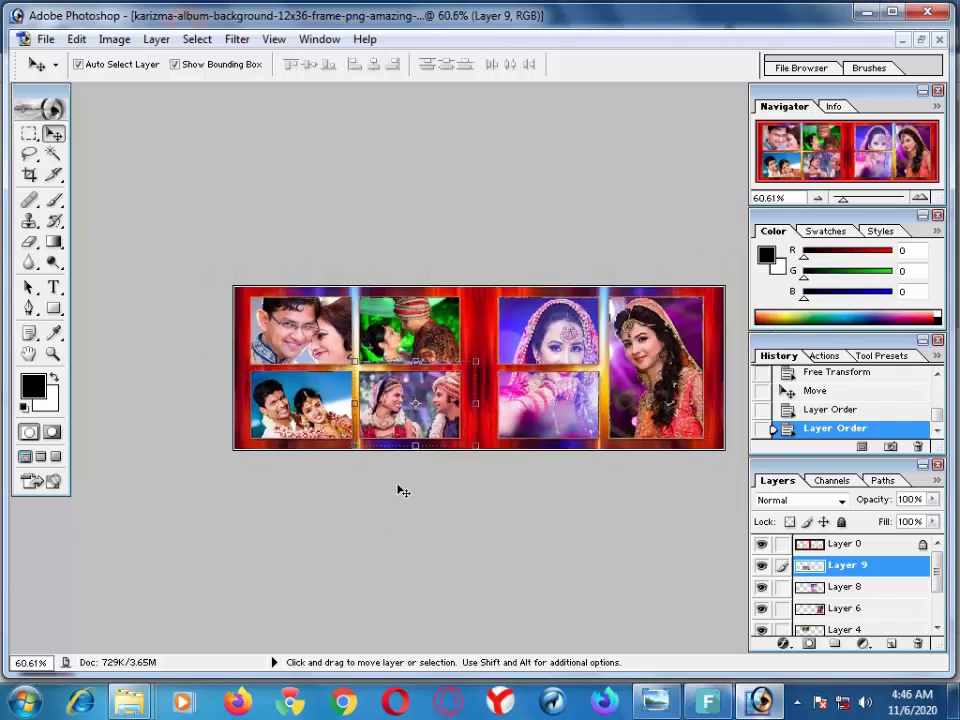
pyautogui.click(738, 254)
pyautogui.click(333, 351)
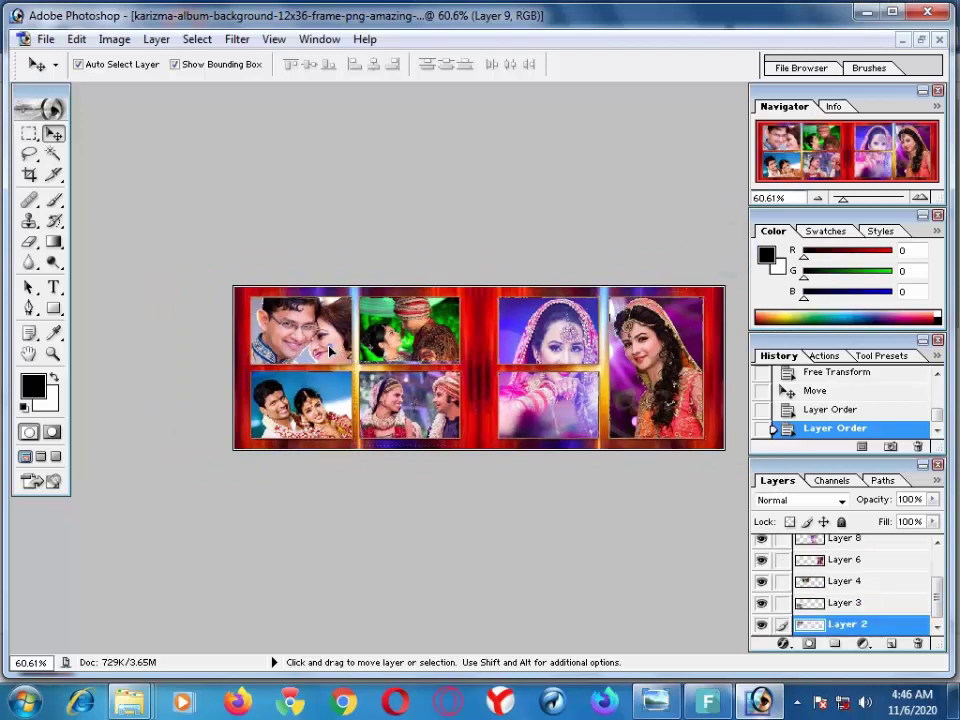
pyautogui.scroll(1, 345, 345)
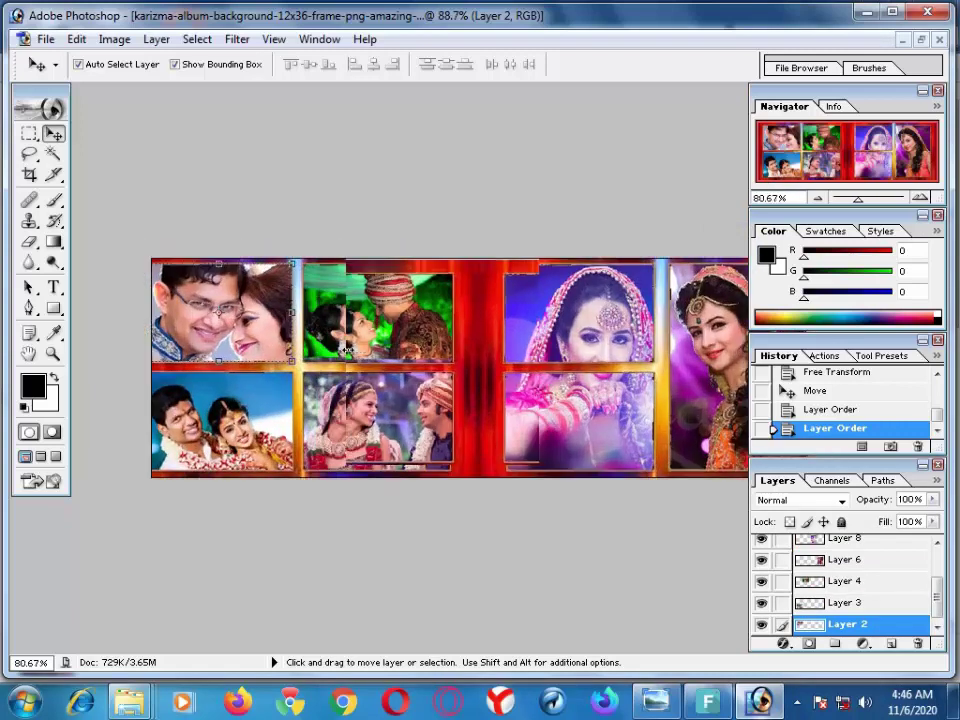
pyautogui.scroll(-2, 353, 365)
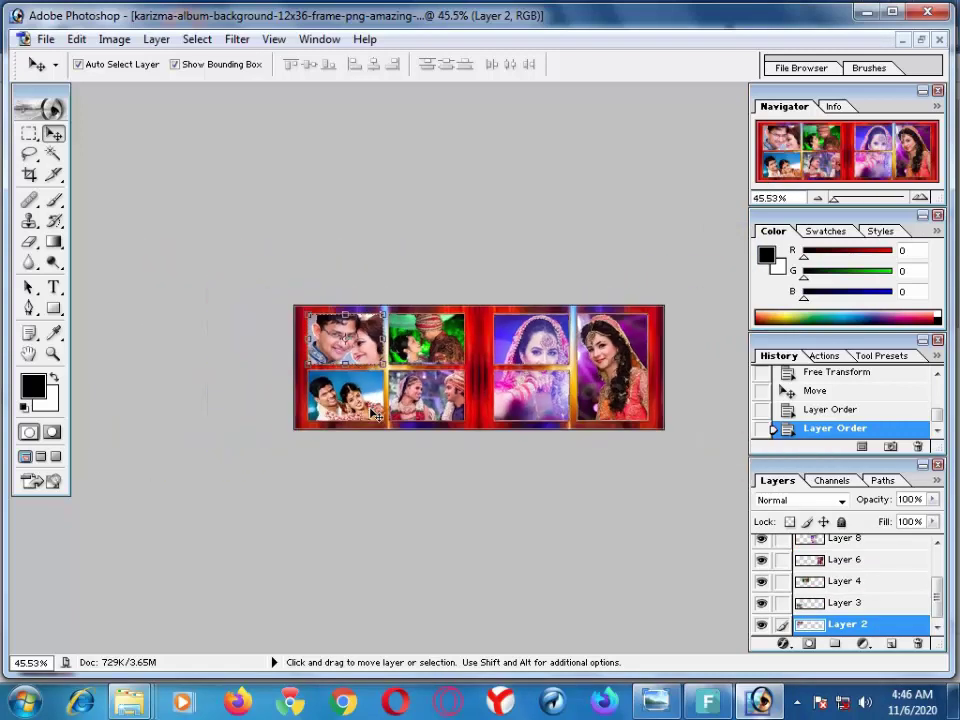
pyautogui.scroll(-1, 375, 420)
pyautogui.scroll(1, 378, 418)
pyautogui.scroll(1, 395, 405)
pyautogui.scroll(1, 417, 395)
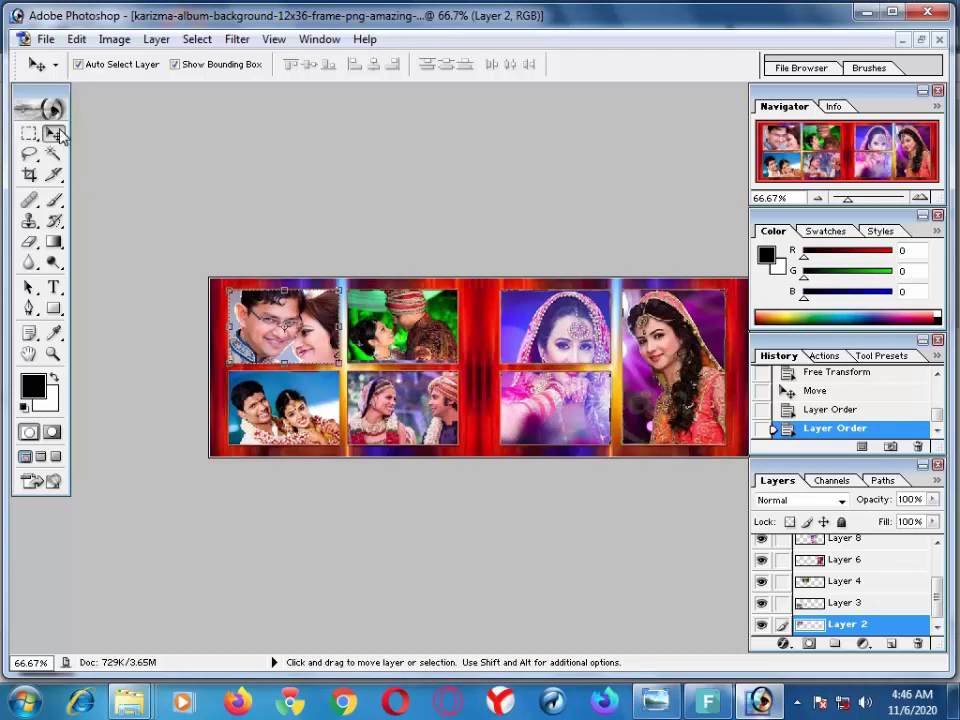
# Step: Set up a new document using the 800 x 600 pixel preset size
pyautogui.click(44, 39)
pyautogui.click(80, 61)
pyautogui.click(474, 283)
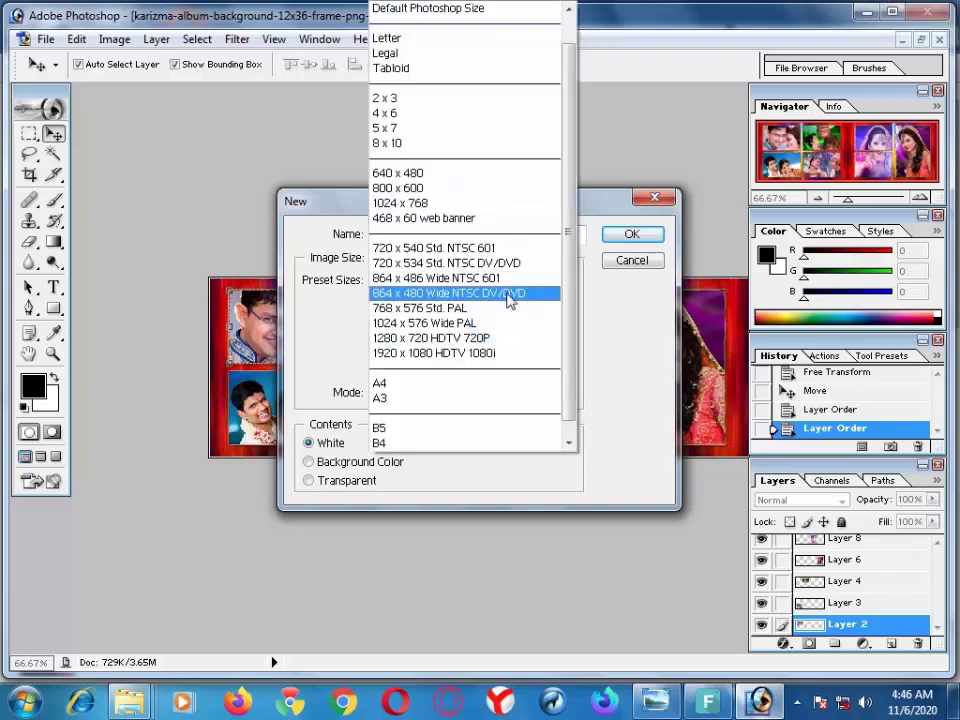
pyautogui.click(456, 190)
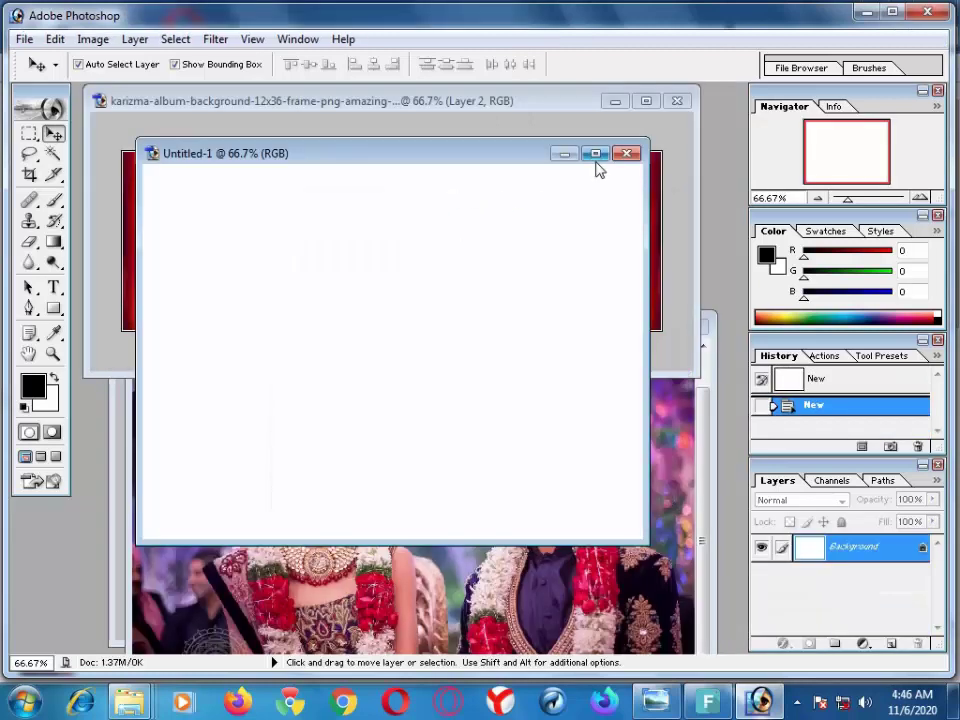
pyautogui.click(625, 154)
pyautogui.click(24, 39)
pyautogui.click(52, 61)
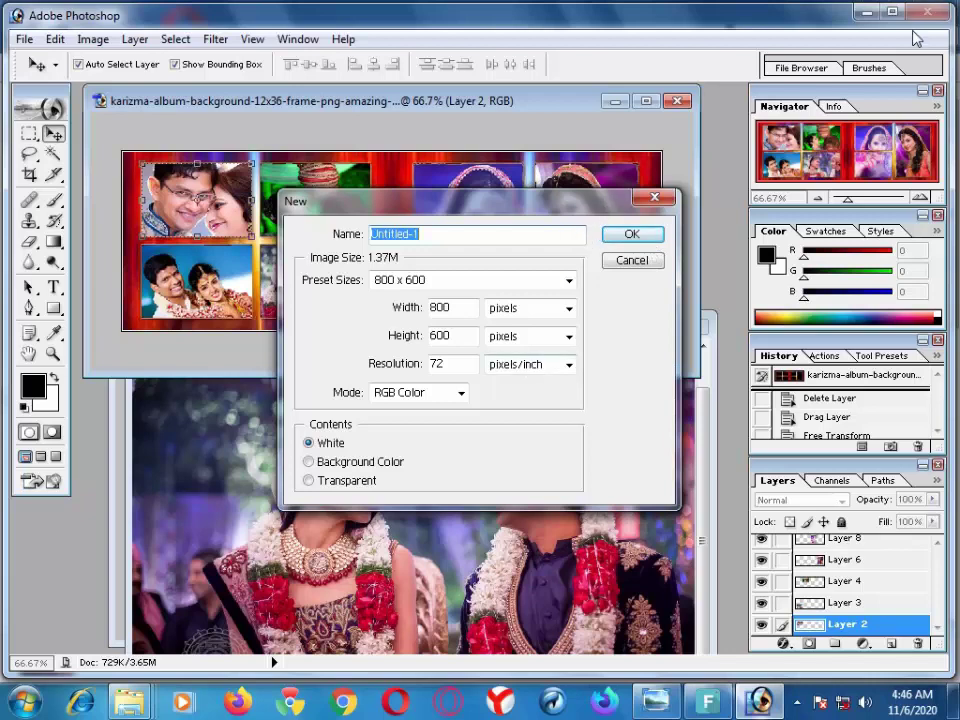
# Step: Preview the red hearts image from the image folder, then return to Photoshop
pyautogui.click(864, 12)
pyautogui.click(768, 282)
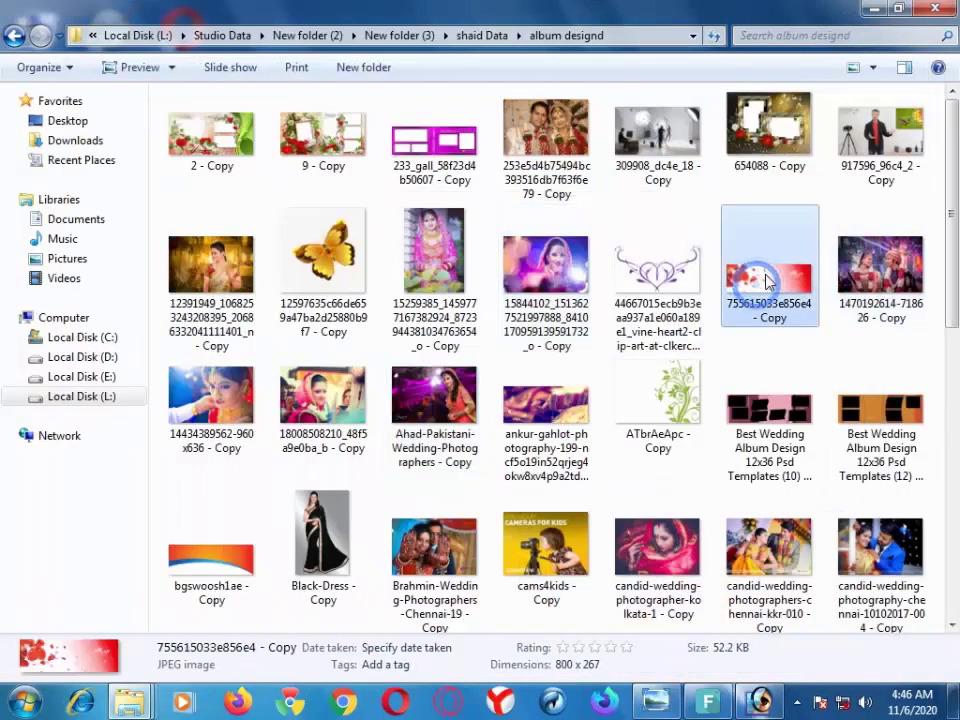
pyautogui.doubleClick(768, 282)
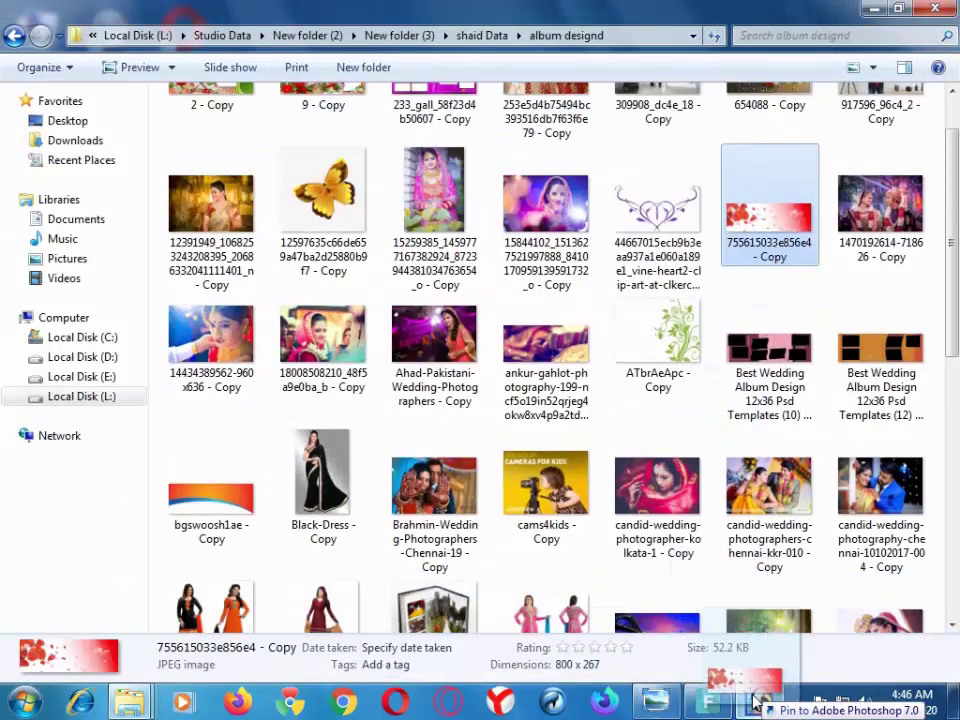
pyautogui.click(760, 702)
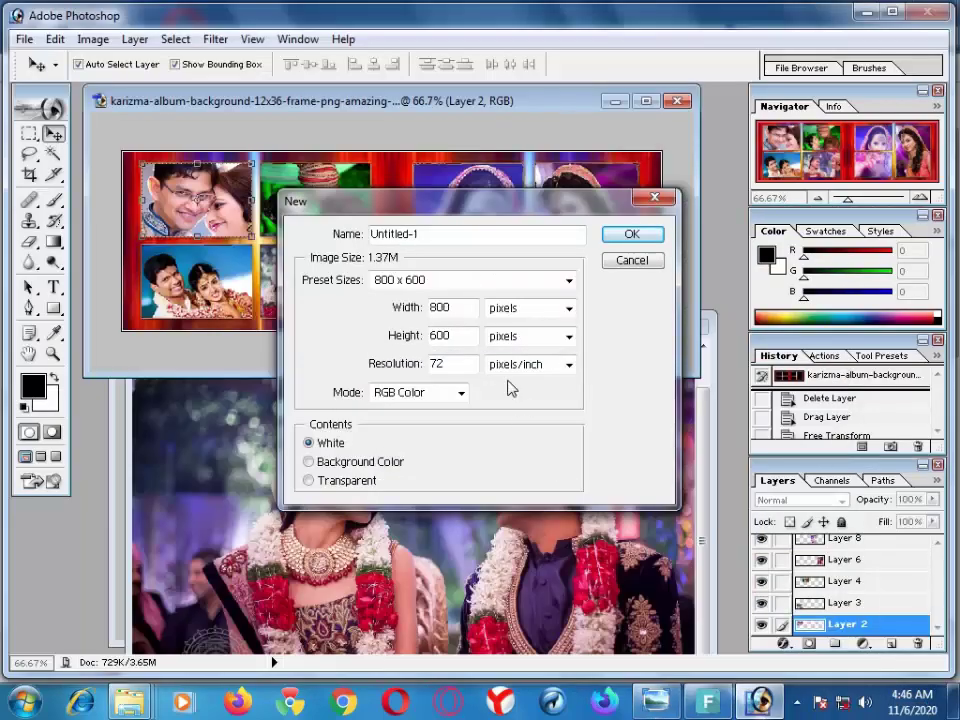
# Step: Close the blank 800 x 600 Untitled-1 document and fit the maximised karizma album on screen
pyautogui.click(630, 233)
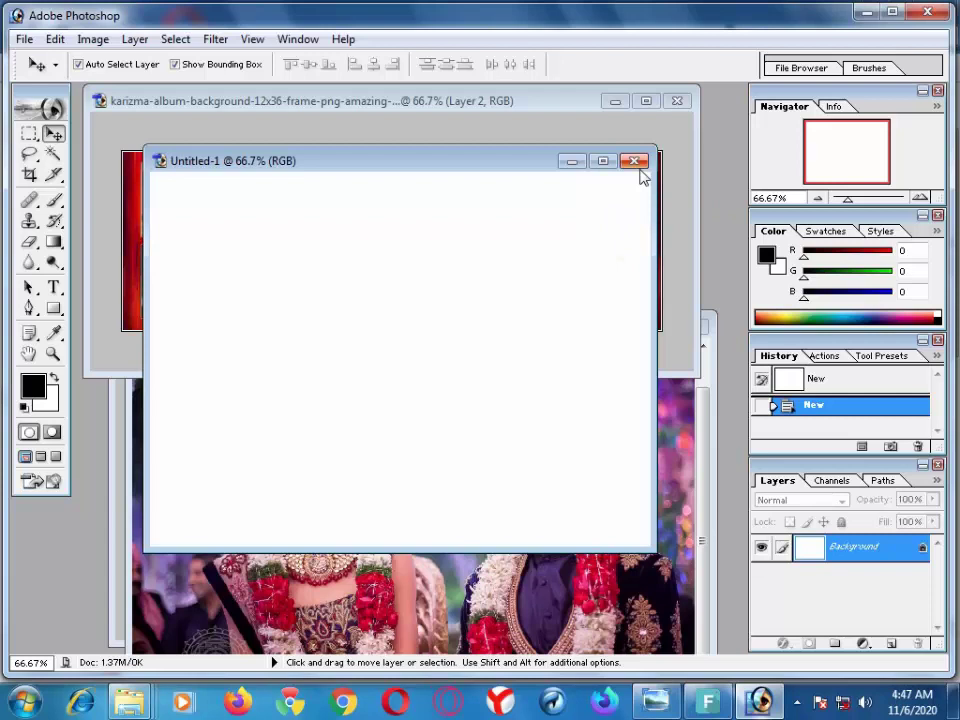
pyautogui.click(634, 161)
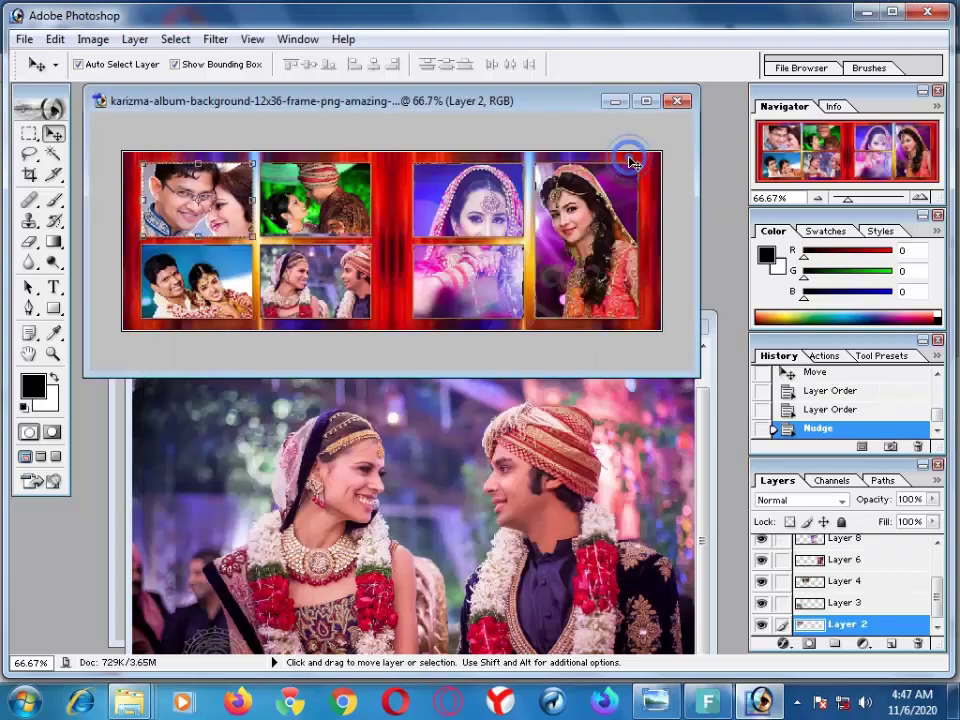
pyautogui.click(645, 101)
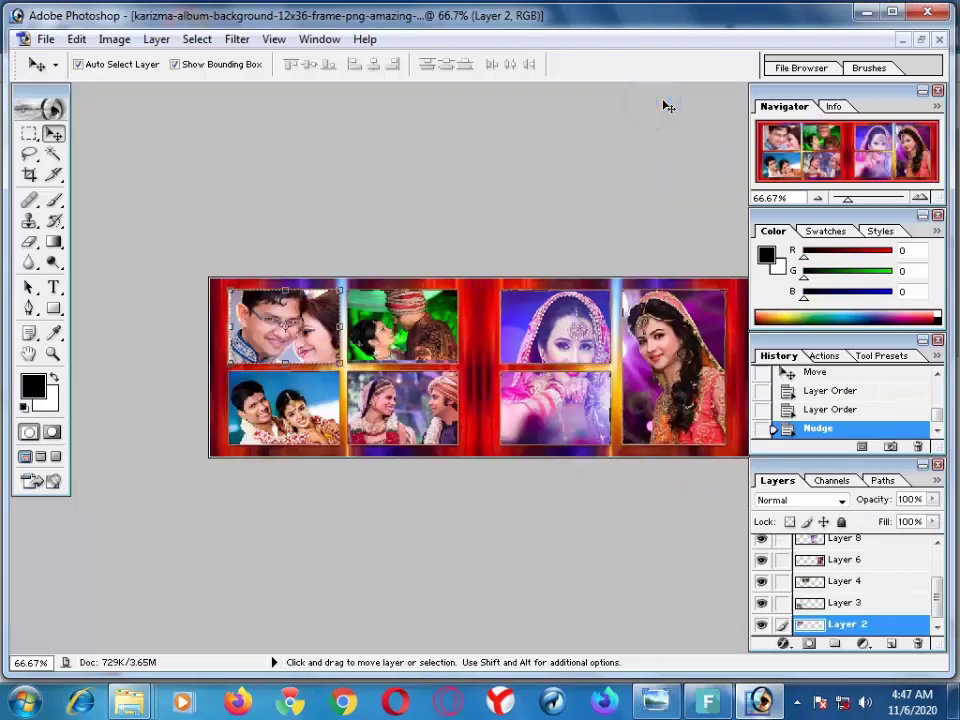
pyautogui.hotkey('ctrl', '0')
# Step: Export the album via Save for Web as a JPEG High file named '3'
pyautogui.click(45, 39)
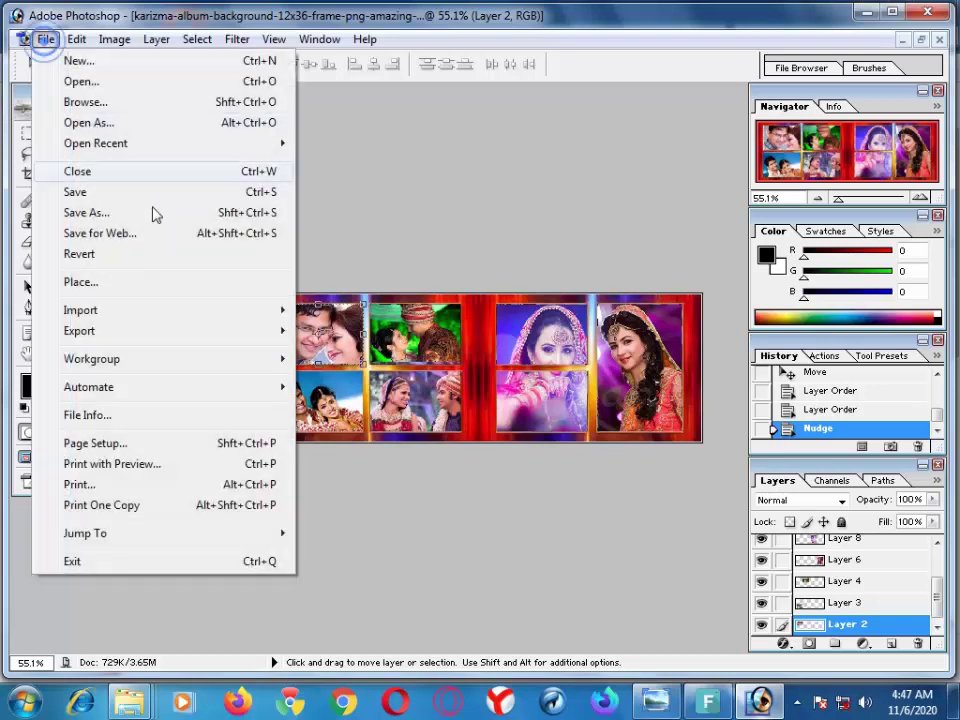
pyautogui.click(168, 234)
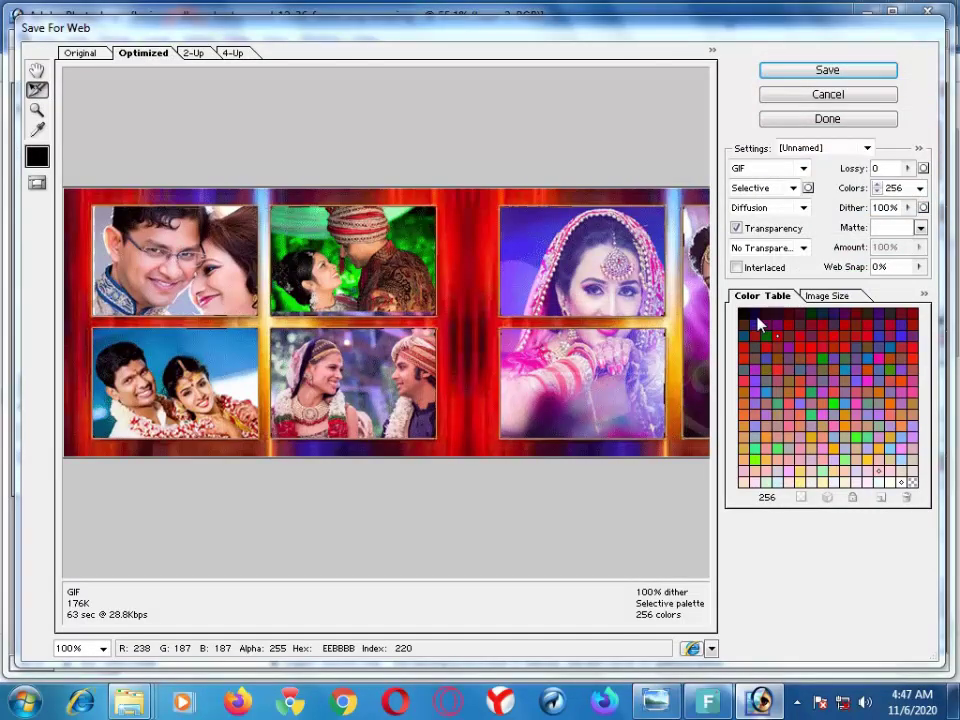
pyautogui.press('Return')
pyautogui.press('End')
pyautogui.press('Left')
pyautogui.press('Left')
pyautogui.press('Left')
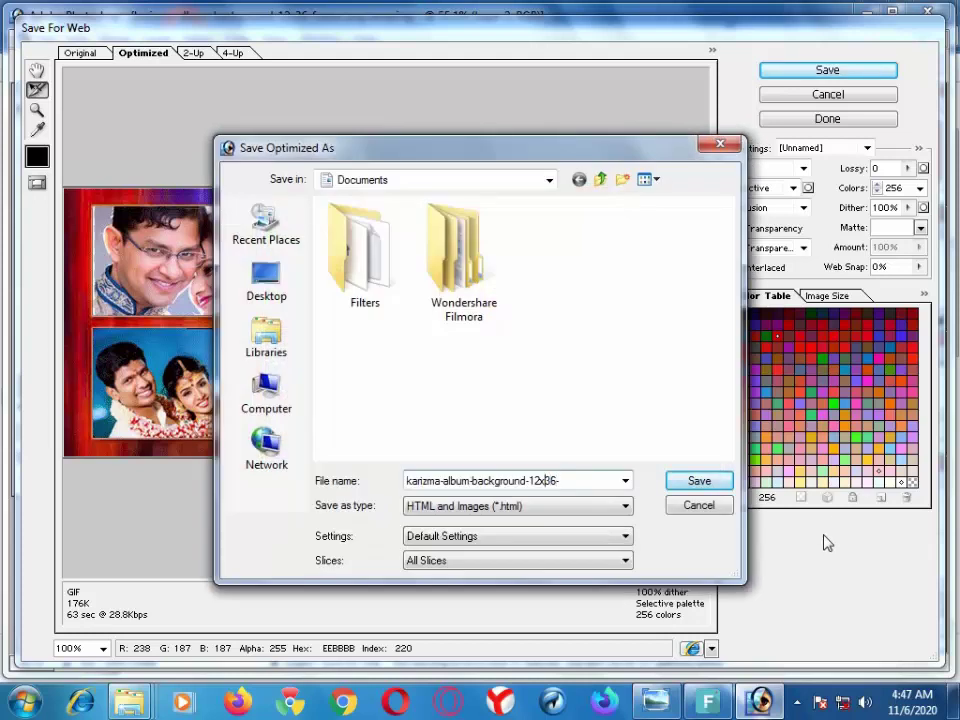
pyautogui.click(699, 505)
pyautogui.click(765, 168)
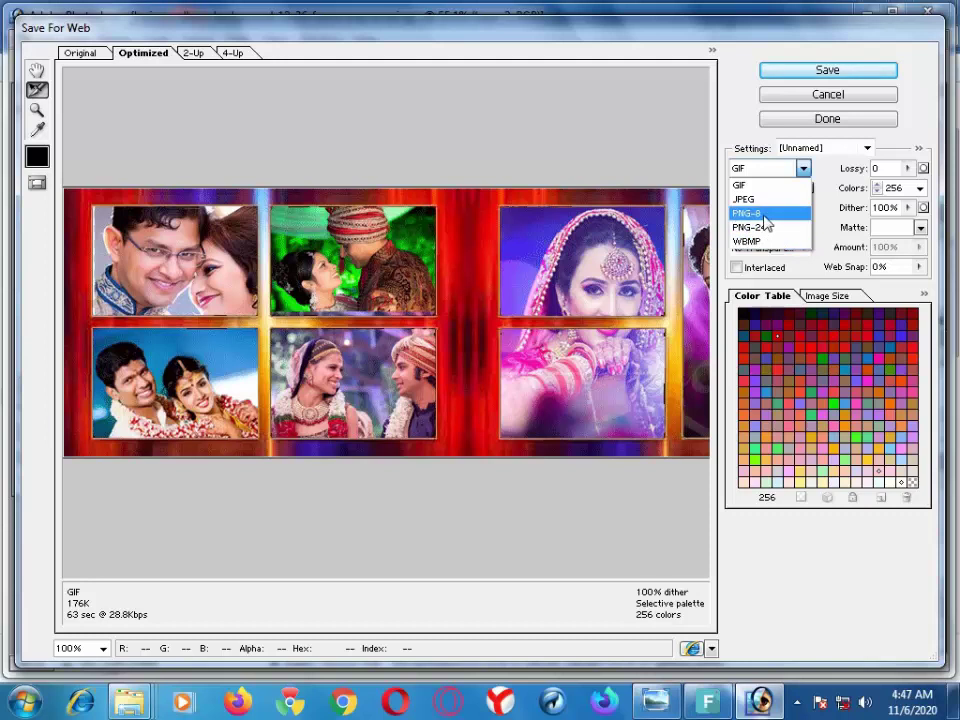
pyautogui.click(763, 204)
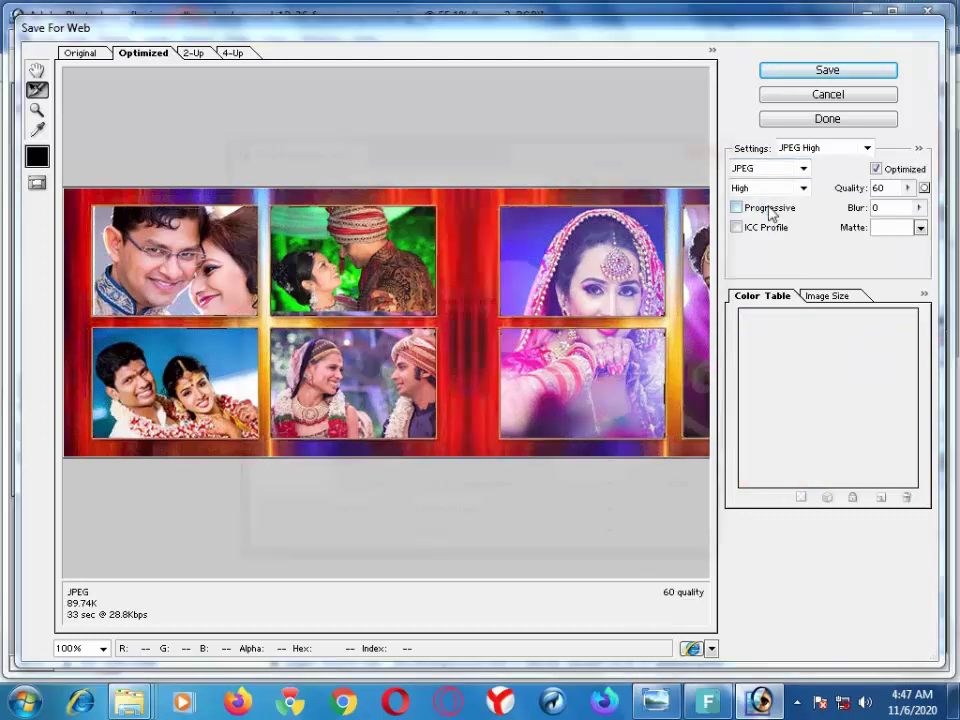
pyautogui.press('Return')
pyautogui.write('3')
pyautogui.press('Return')
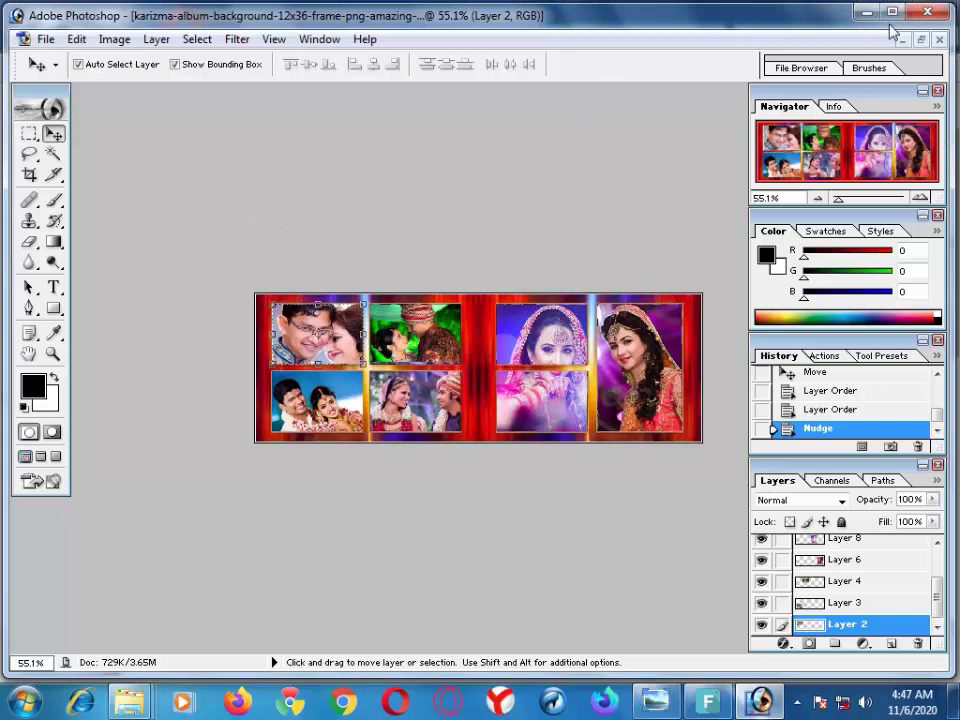
# Step: Close the album, couple and photographer documents without saving, then open 755615033e856e4 - Copy.jpg
pyautogui.click(921, 40)
pyautogui.click(677, 100)
pyautogui.press('Return')
pyautogui.click(693, 327)
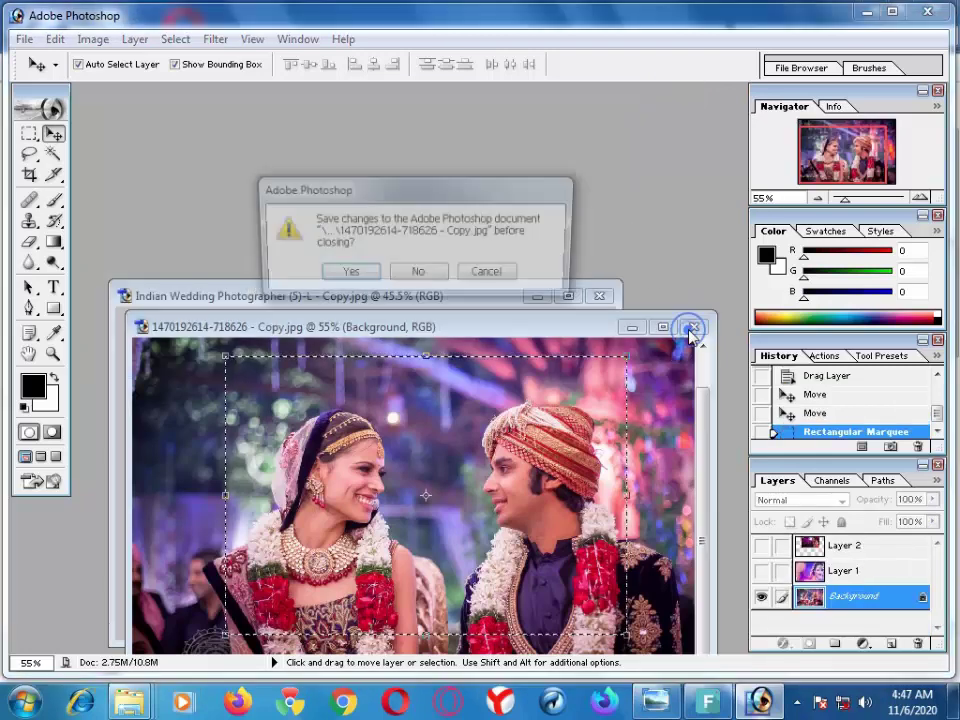
pyautogui.press('Return')
pyautogui.click(600, 294)
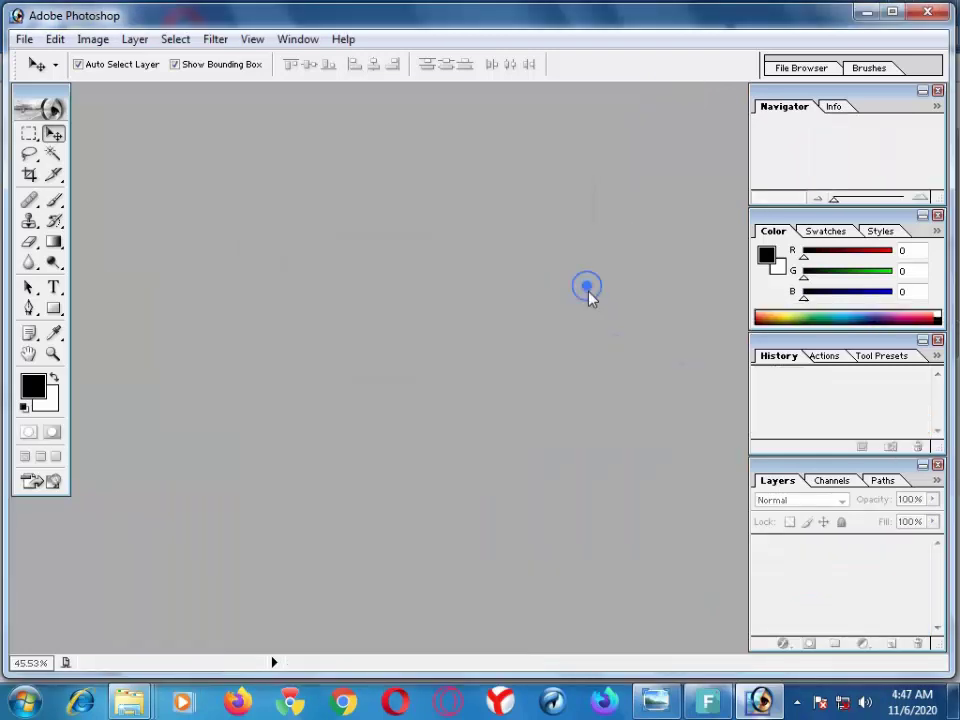
pyautogui.click(866, 22)
pyautogui.moveTo(767, 252)
pyautogui.mouseDown()
pyautogui.moveTo(765, 705)
pyautogui.moveTo(500, 492)
pyautogui.mouseUp()
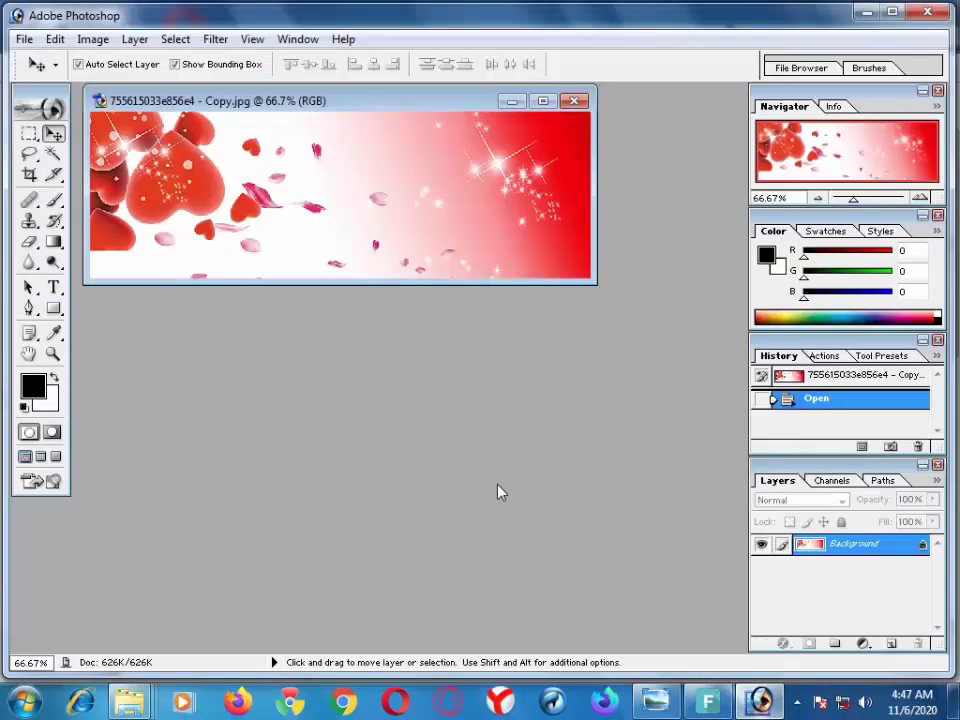
# Step: Convert the hearts Background to Layer 0 and add a slightly shrunken duplicate above it
pyautogui.click(543, 101)
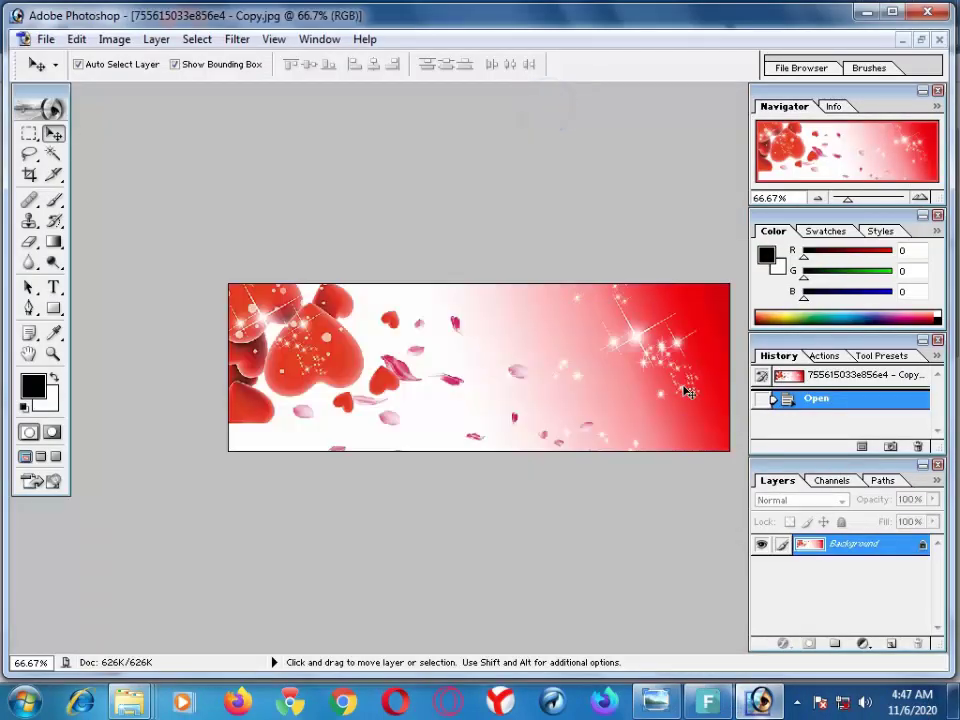
pyautogui.doubleClick(876, 546)
pyautogui.press('Return')
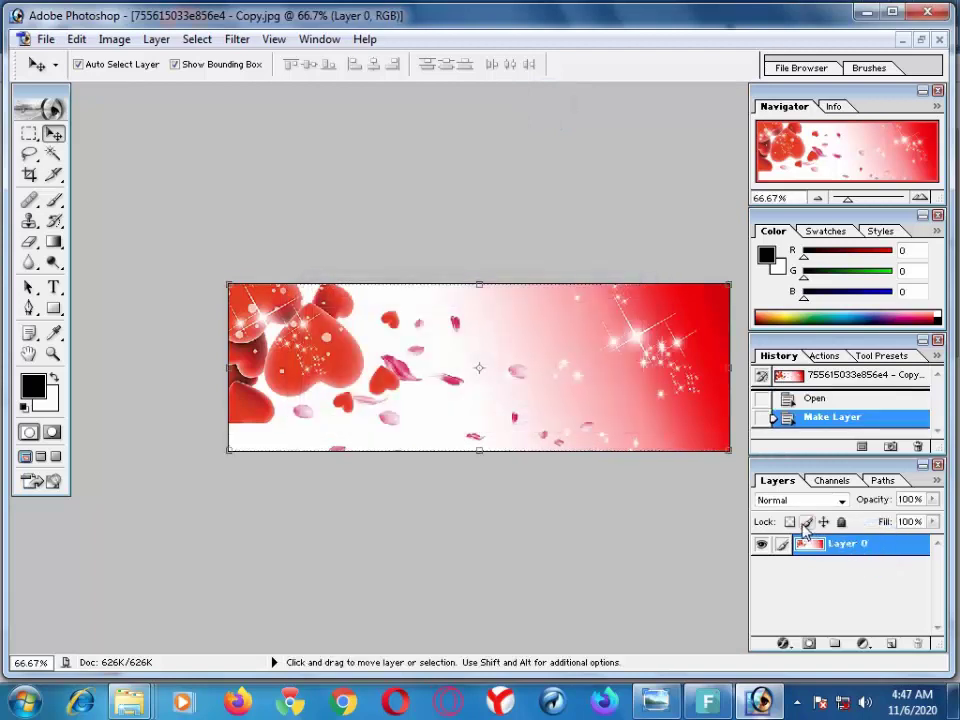
pyautogui.hotkey('ctrl', 'j')
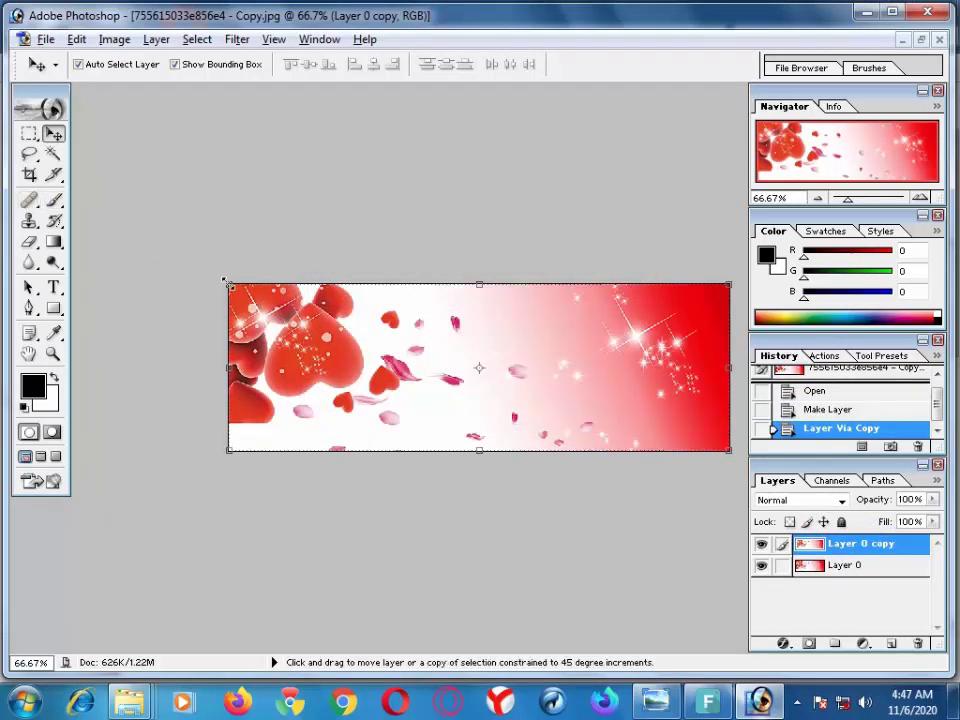
pyautogui.hotkey('ctrl', 't')
pyautogui.moveTo(227, 283); pyautogui.dragTo(237, 291)
pyautogui.press('Return')
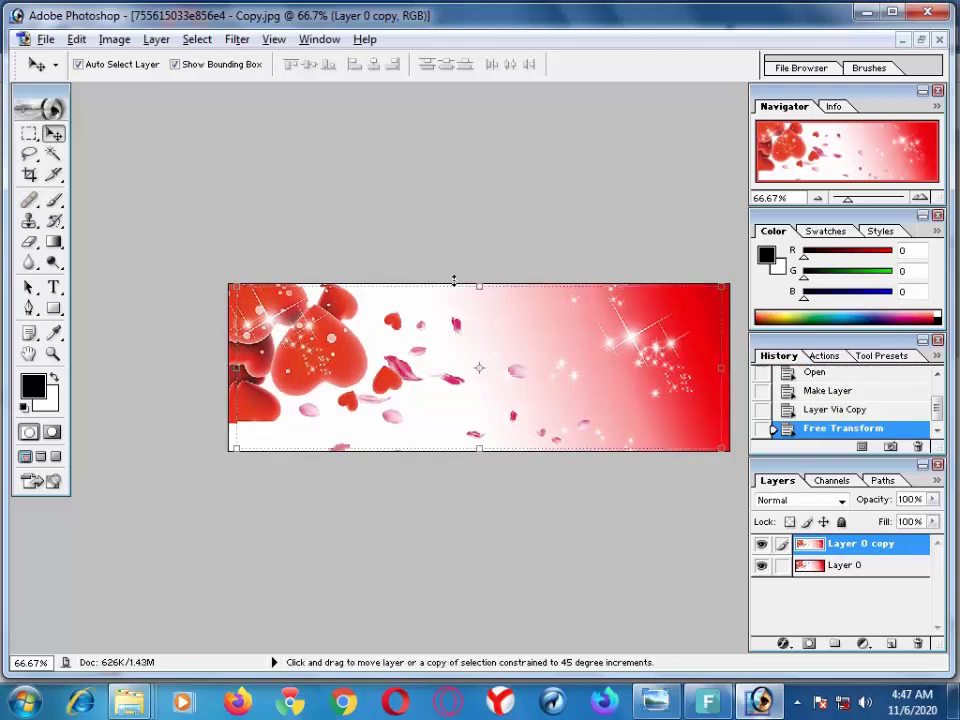
pyautogui.moveTo(476, 285); pyautogui.dragTo(477, 290)
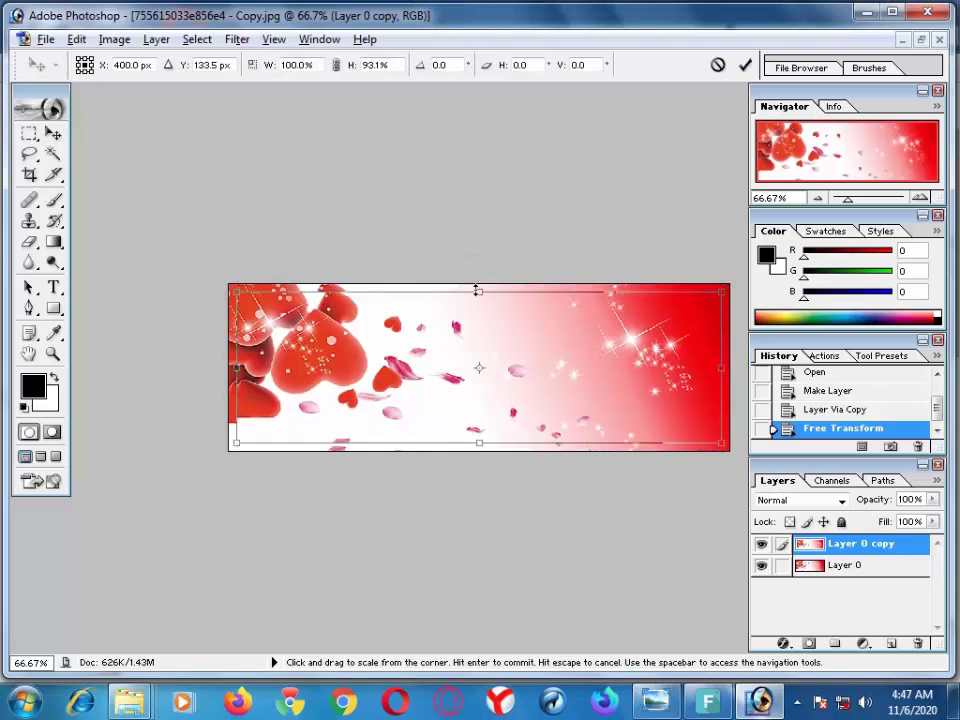
pyautogui.press('Return')
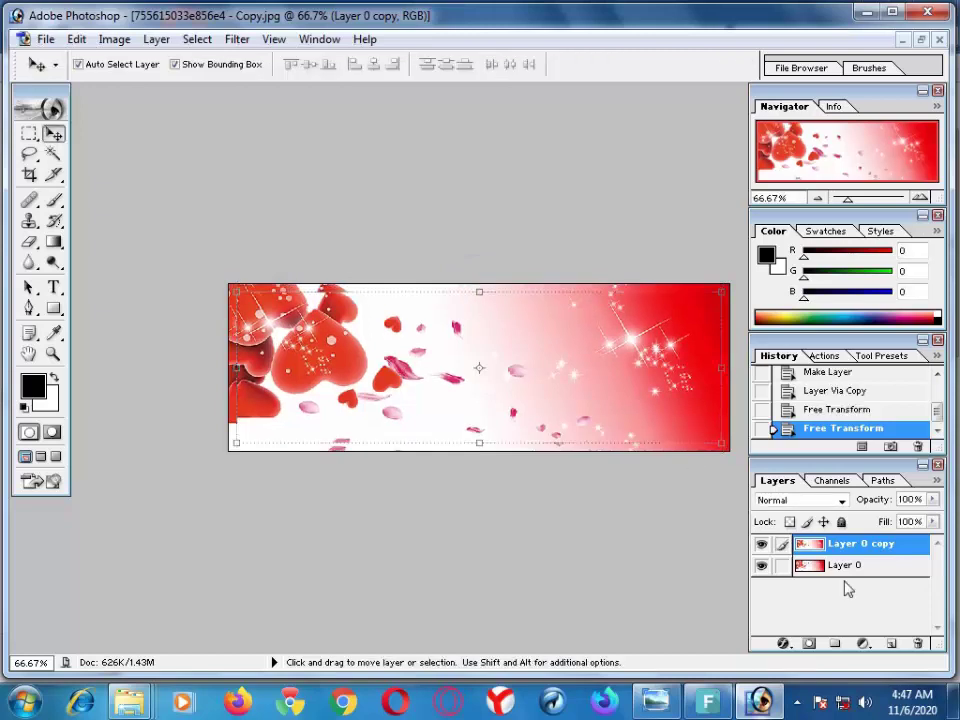
# Step: Apply maximum-radius Gaussian Blur to Layer 0, then reselect the top copy layer
pyautogui.click(838, 566)
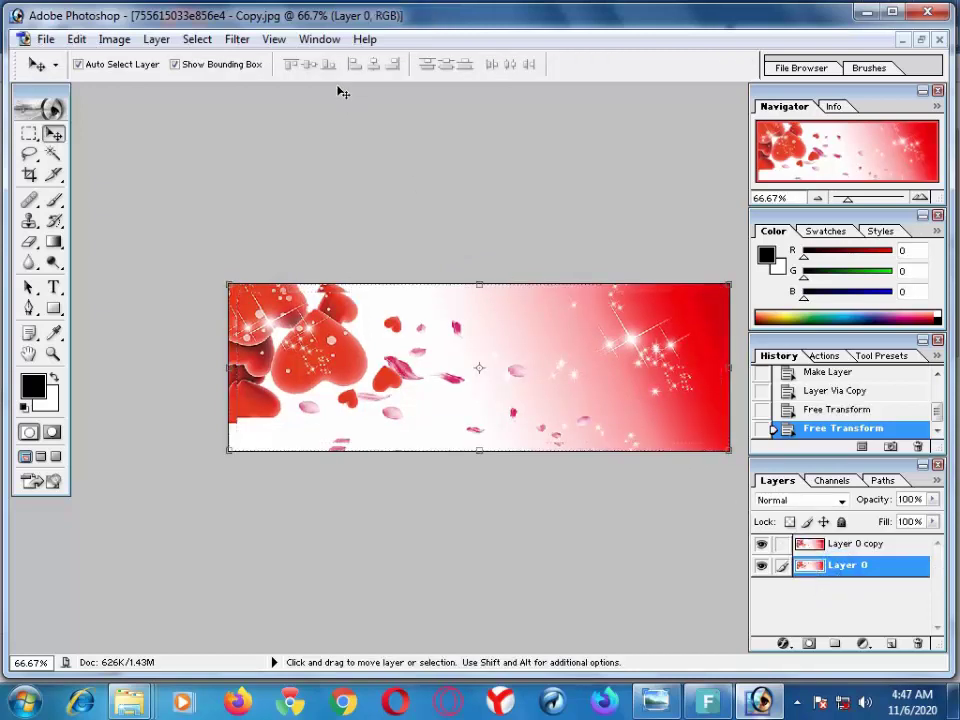
pyautogui.click(237, 39)
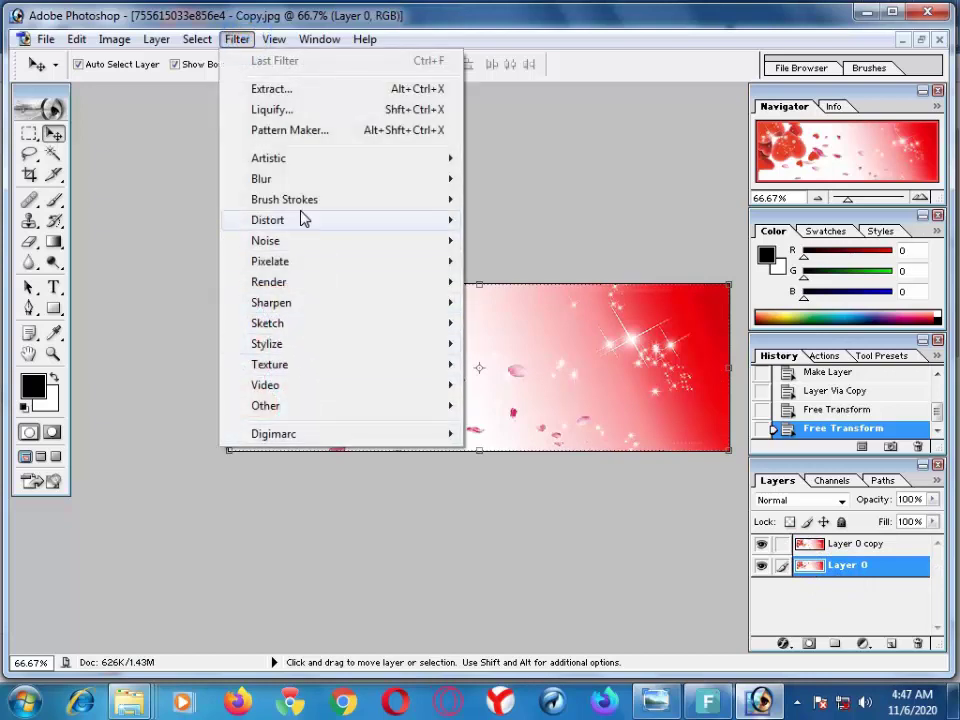
pyautogui.moveTo(262, 178)
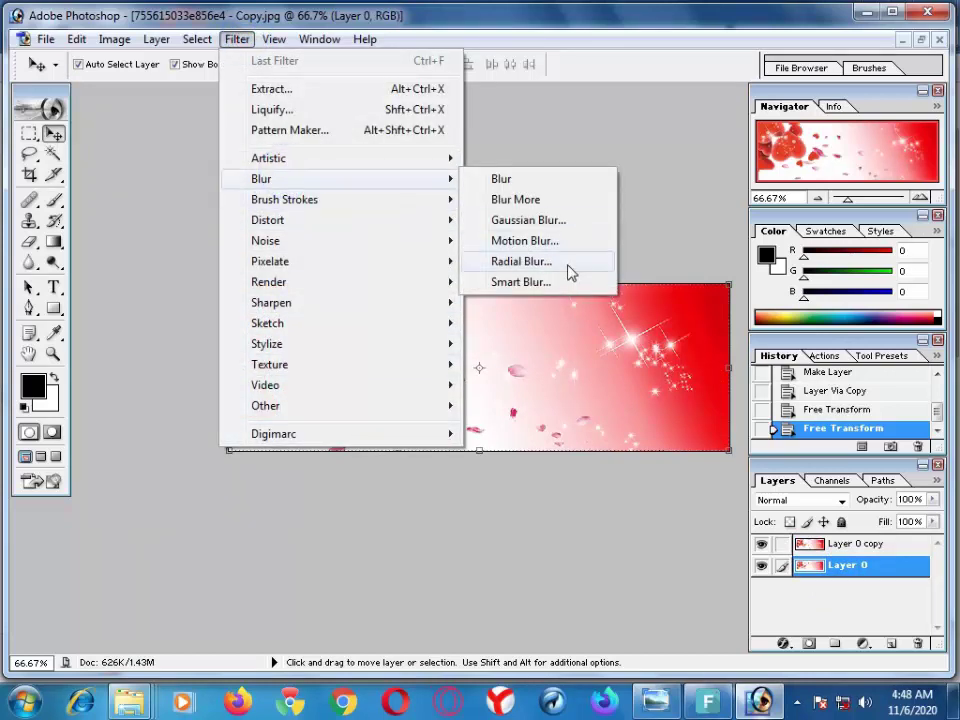
pyautogui.click(535, 220)
pyautogui.moveTo(354, 485); pyautogui.dragTo(508, 486)
pyautogui.press('Return')
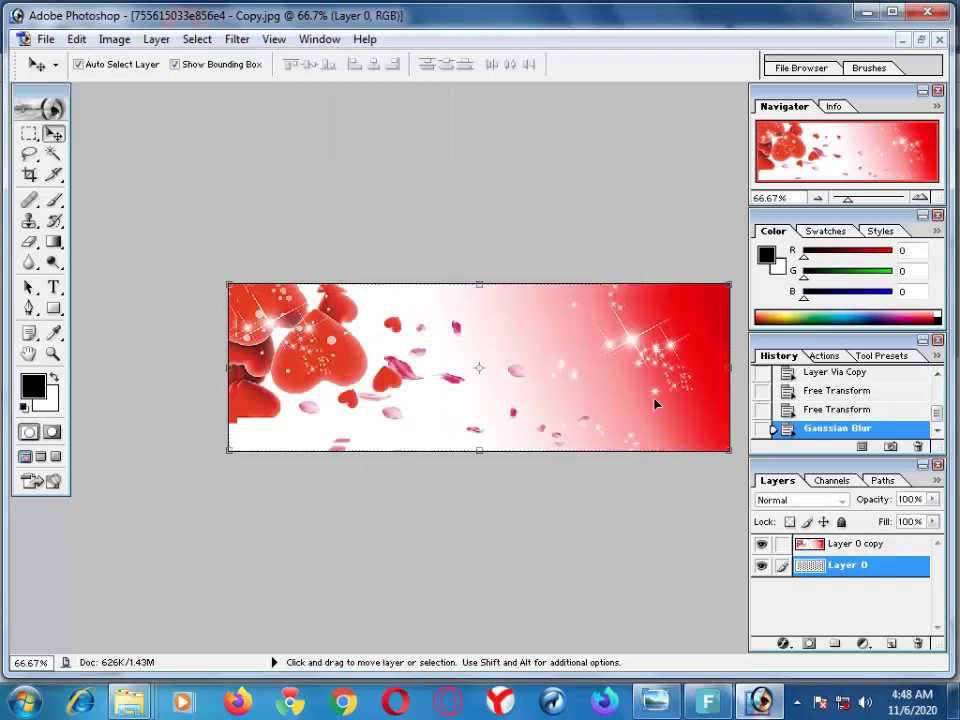
pyautogui.click(270, 340)
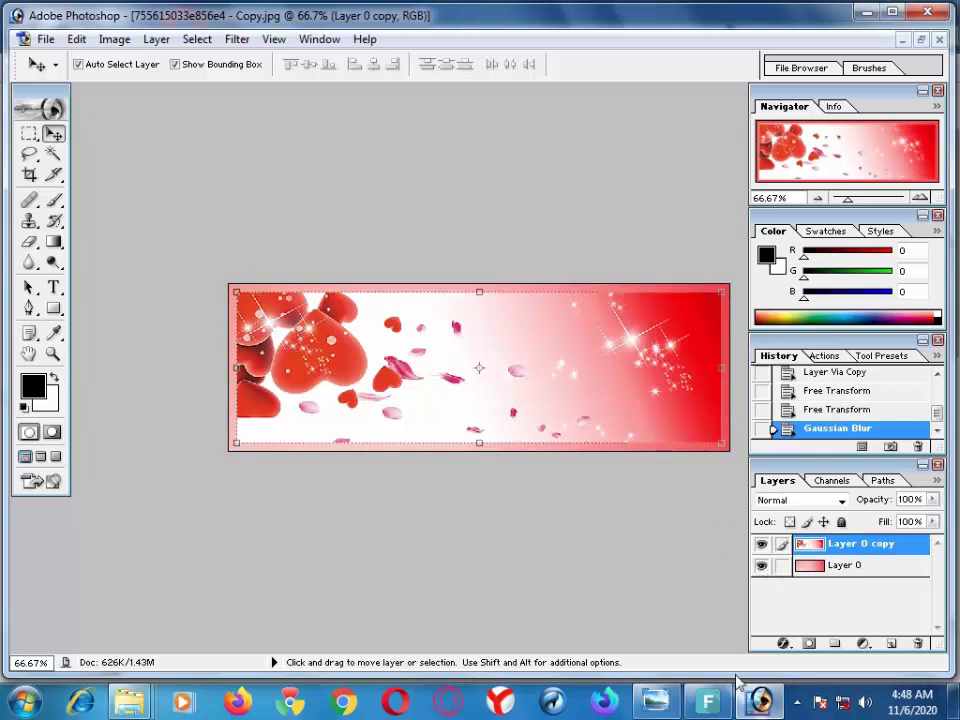
# Step: Add a pale pink Stroke layer style to Layer 0 copy
pyautogui.click(783, 644)
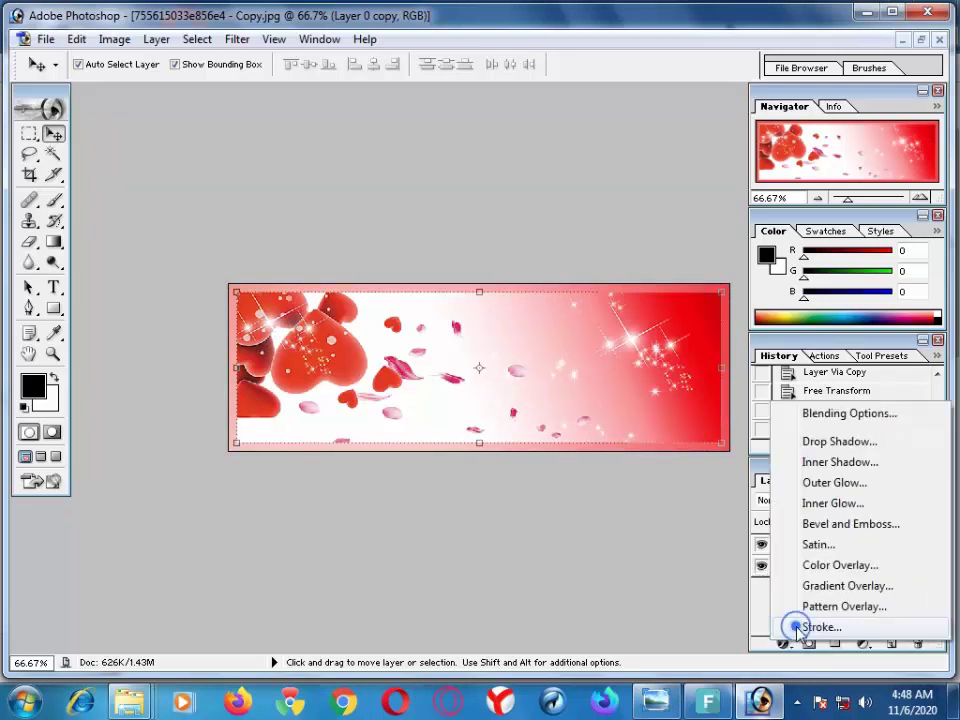
pyautogui.click(796, 628)
pyautogui.moveTo(585, 152)
pyautogui.mouseDown()
pyautogui.moveTo(623, 372)
pyautogui.moveTo(732, 246)
pyautogui.moveTo(901, 178)
pyautogui.mouseUp()
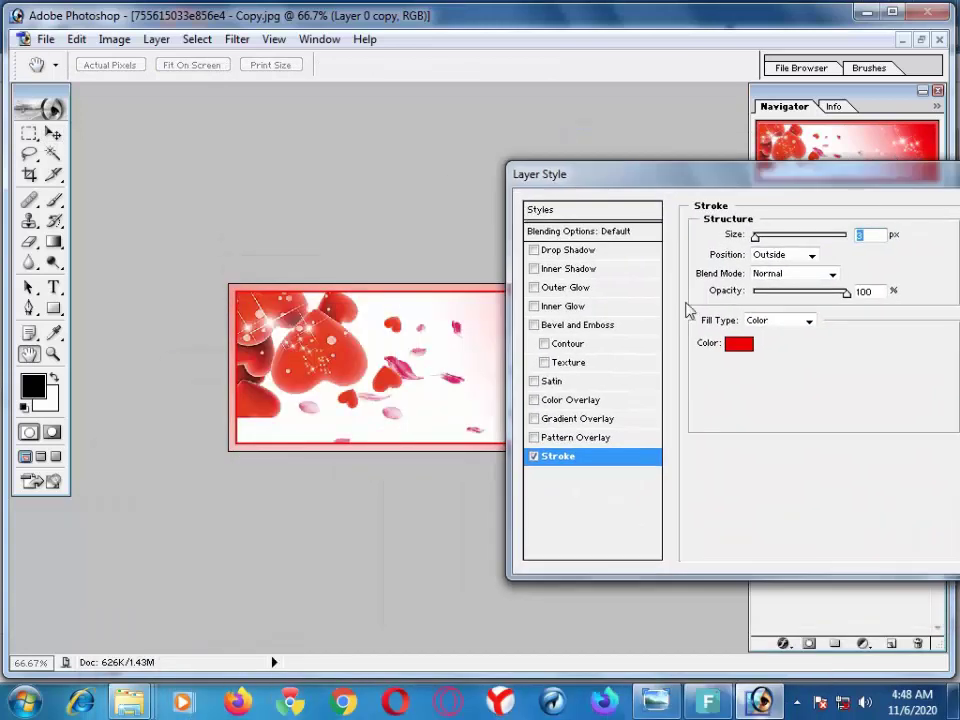
pyautogui.click(738, 345)
pyautogui.moveTo(296, 240); pyautogui.dragTo(262, 240)
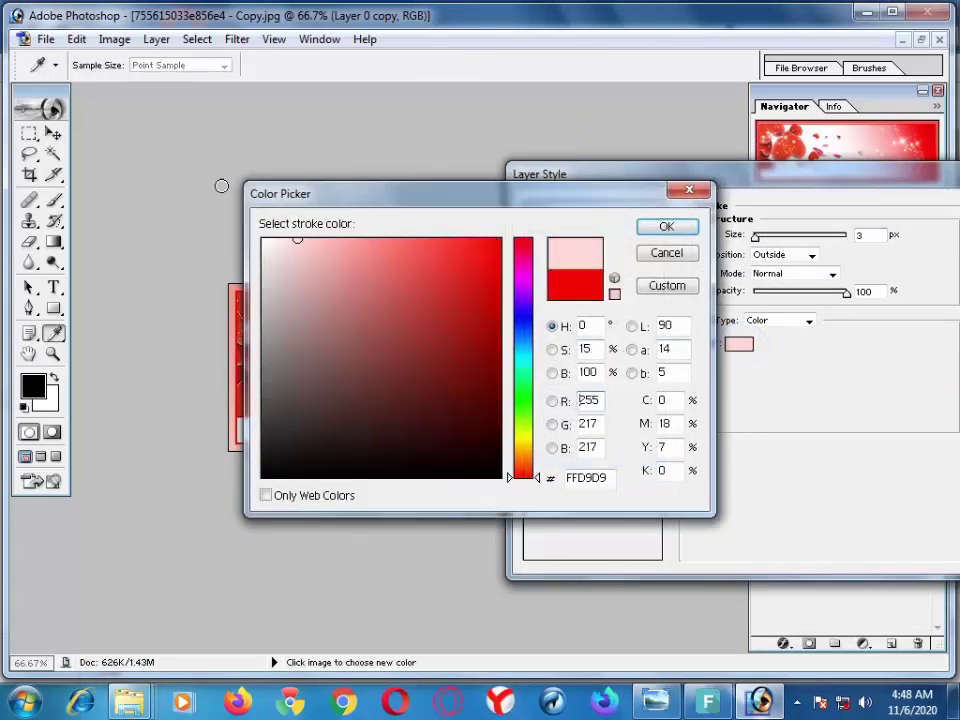
pyautogui.click(666, 226)
# Step: Add a drop shadow of size 21, then begin shrinking the top layer slightly
pyautogui.click(580, 250)
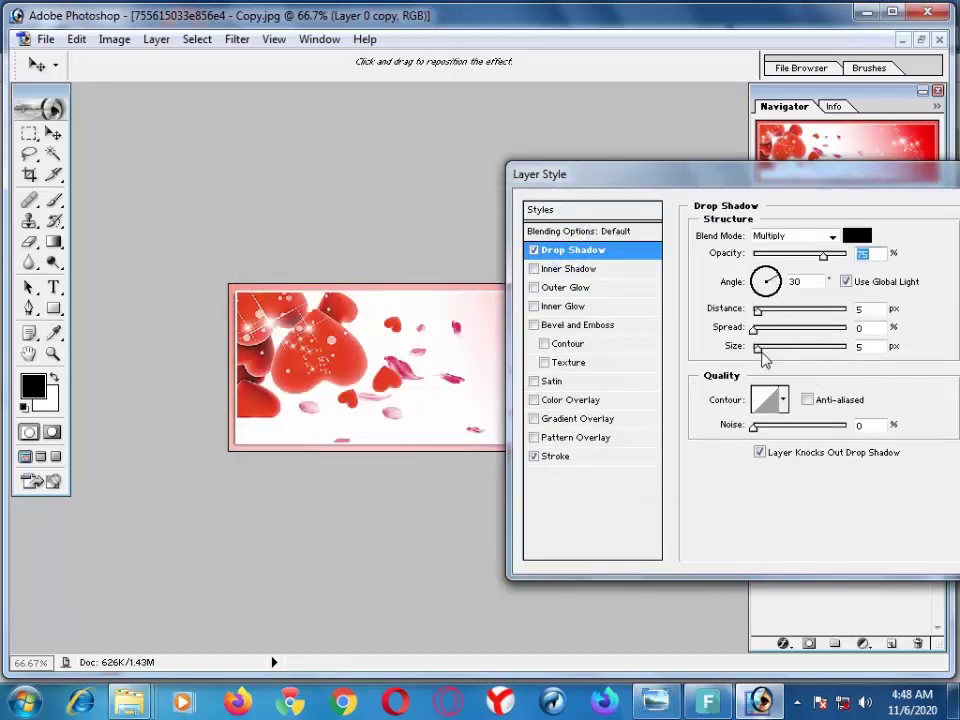
pyautogui.moveTo(758, 348)
pyautogui.mouseDown()
pyautogui.moveTo(769, 360)
pyautogui.moveTo(765, 329)
pyautogui.mouseUp()
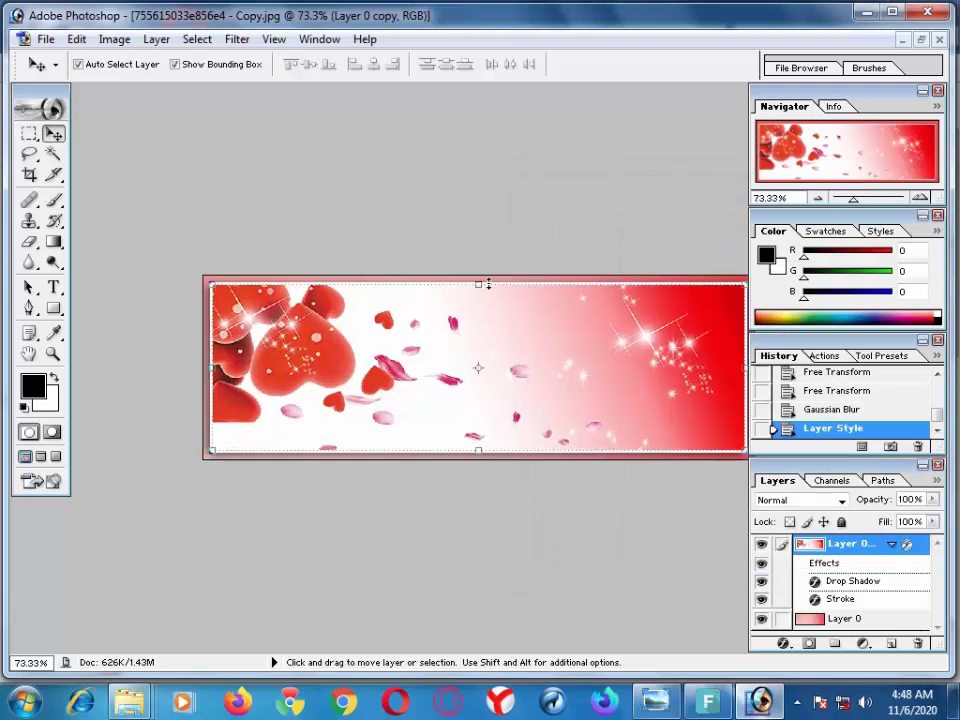
pyautogui.hotkey('ctrl', '0')
pyautogui.click(499, 343)
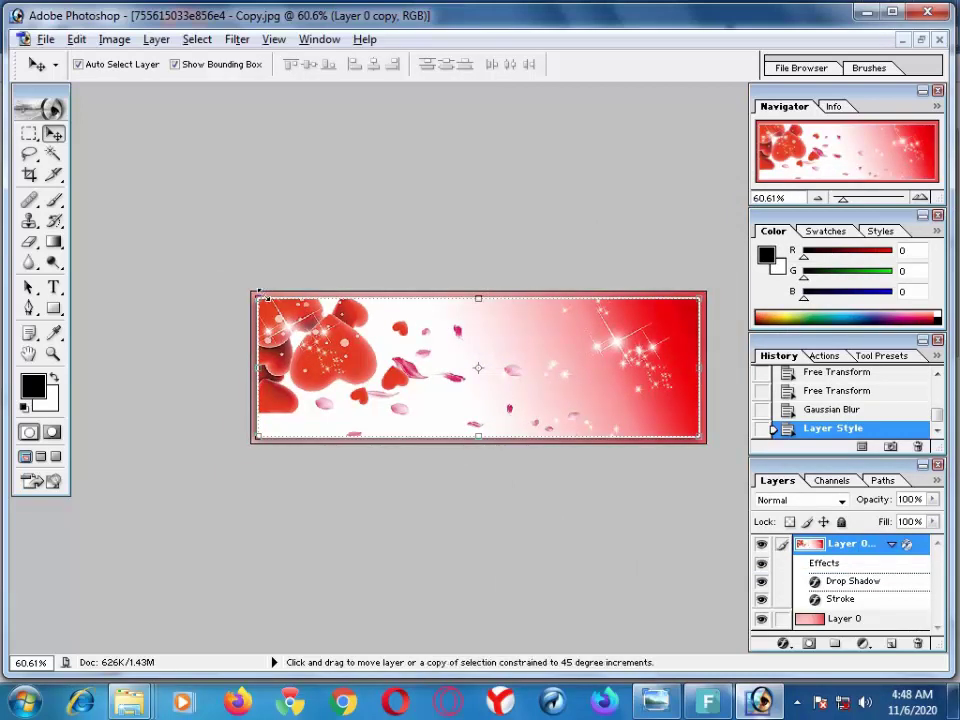
pyautogui.moveTo(259, 297); pyautogui.dragTo(263, 300)
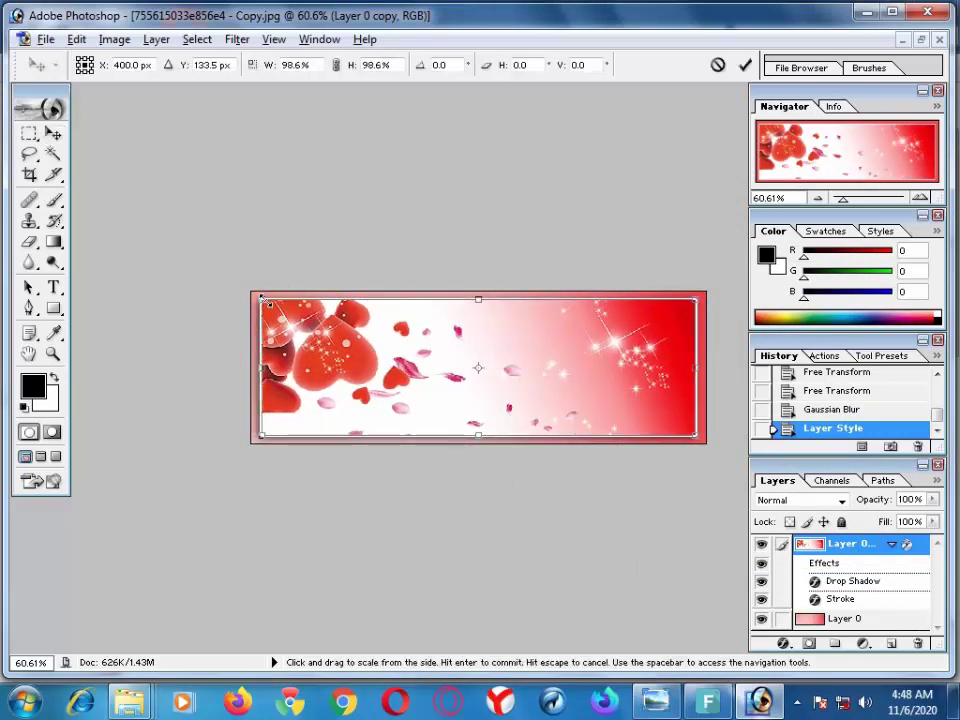
# Step: Commit the banner resize, nudge the layer up one step, and zoom to inspect it
pyautogui.press('Return')
pyautogui.press('Up')
pyautogui.click(355, 213)
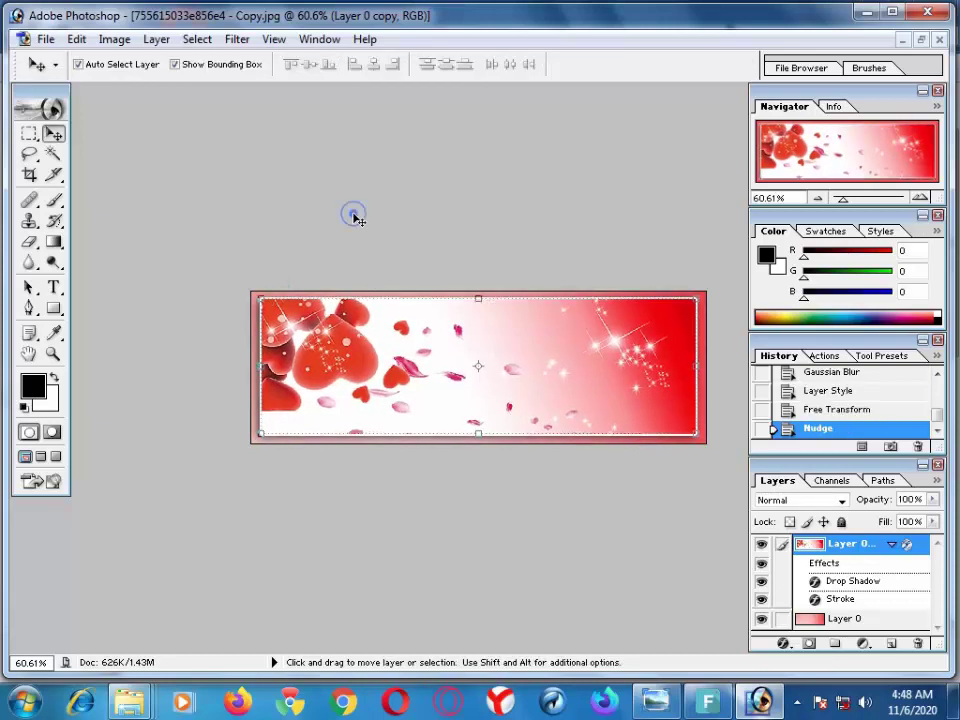
pyautogui.scroll(1, 345, 316)
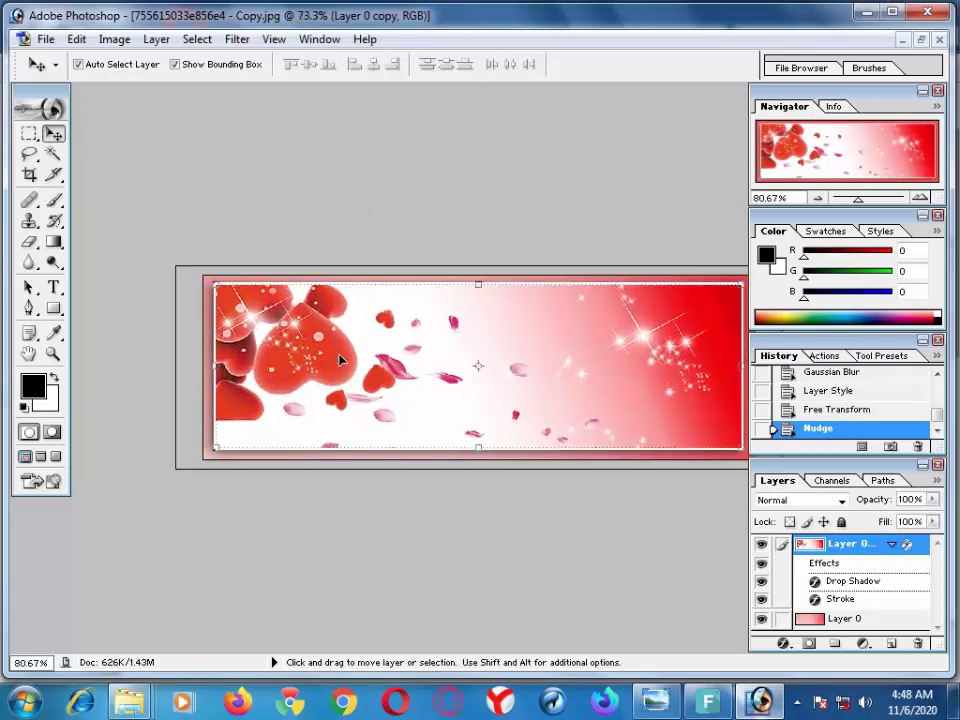
pyautogui.scroll(1, 344, 356)
pyautogui.scroll(-1, 345, 356)
pyautogui.scroll(-1, 345, 350)
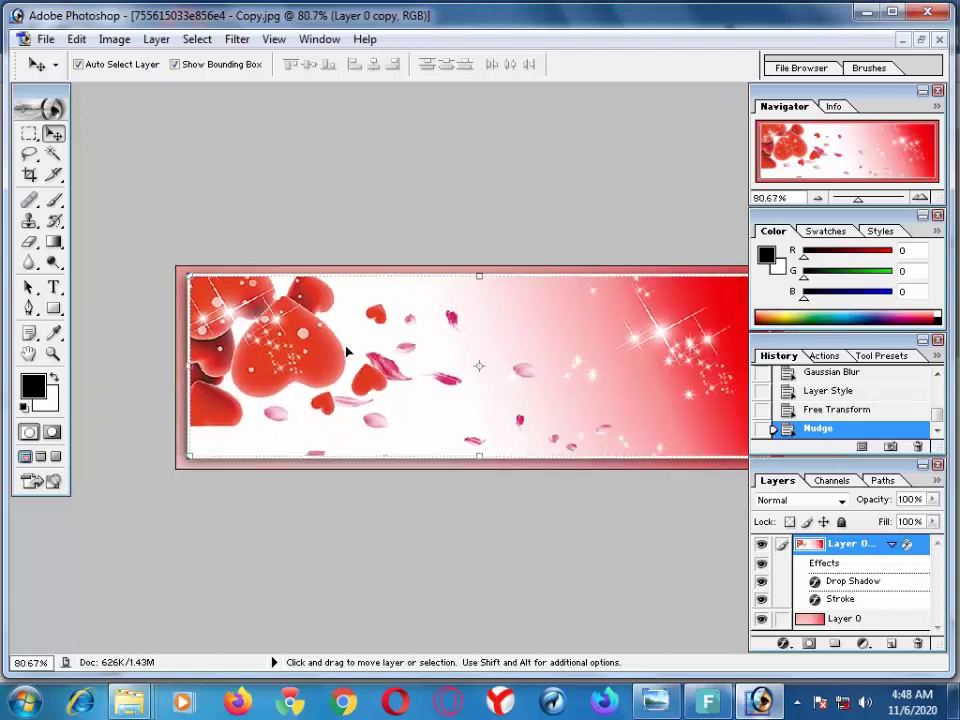
pyautogui.scroll(-1, 346, 351)
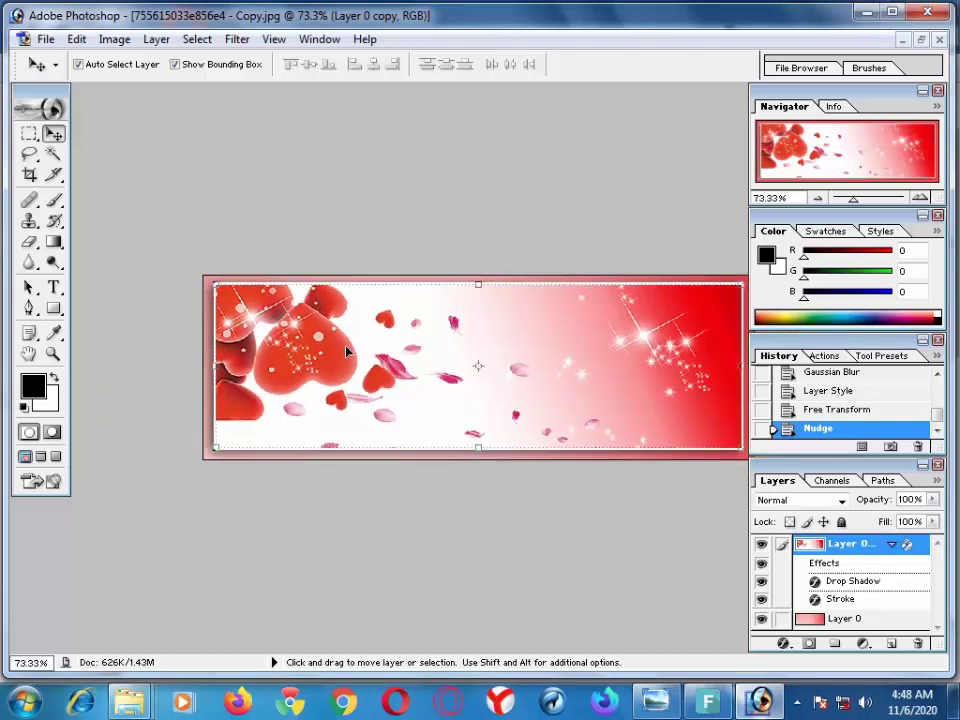
pyautogui.scroll(-1, 347, 351)
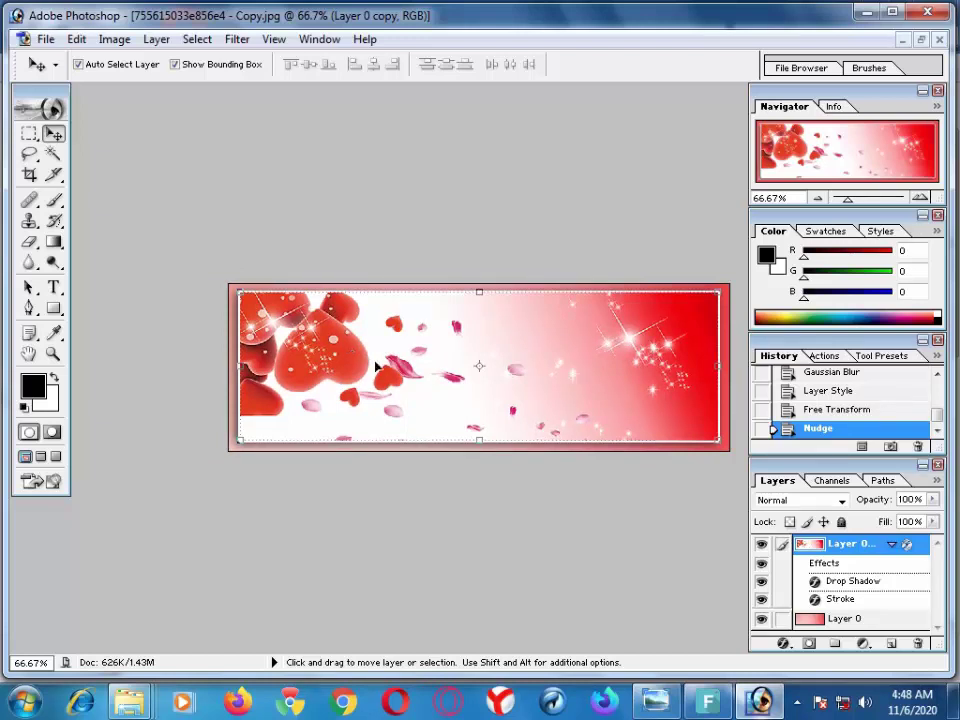
pyautogui.scroll(3, 400, 372)
pyautogui.scroll(-5, 436, 374)
pyautogui.scroll(-1, 436, 372)
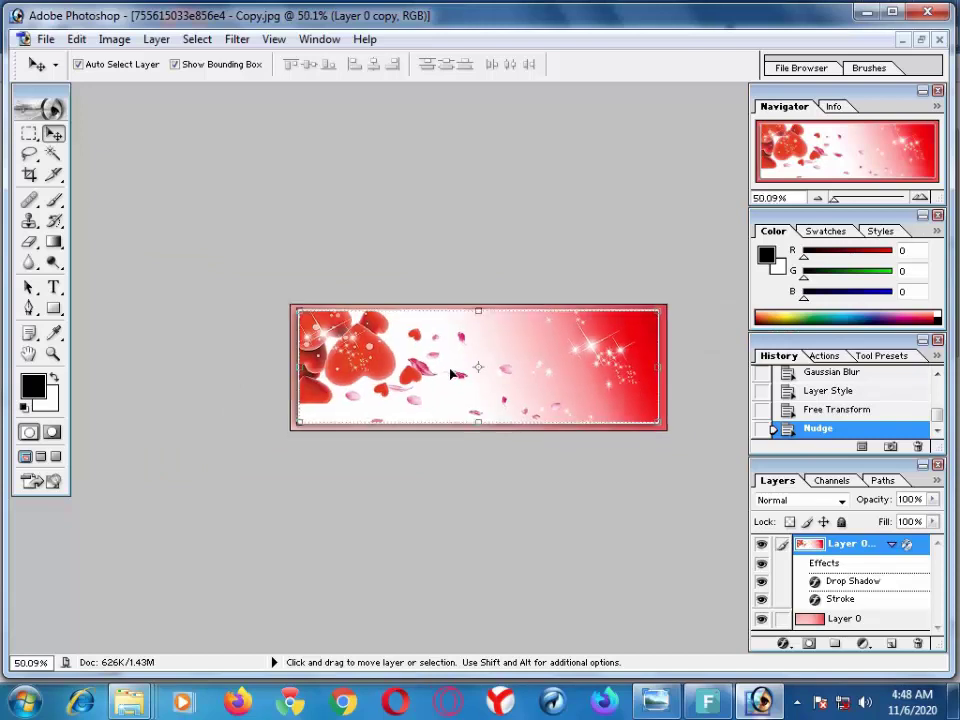
pyautogui.scroll(1, 454, 376)
pyautogui.scroll(2, 451, 375)
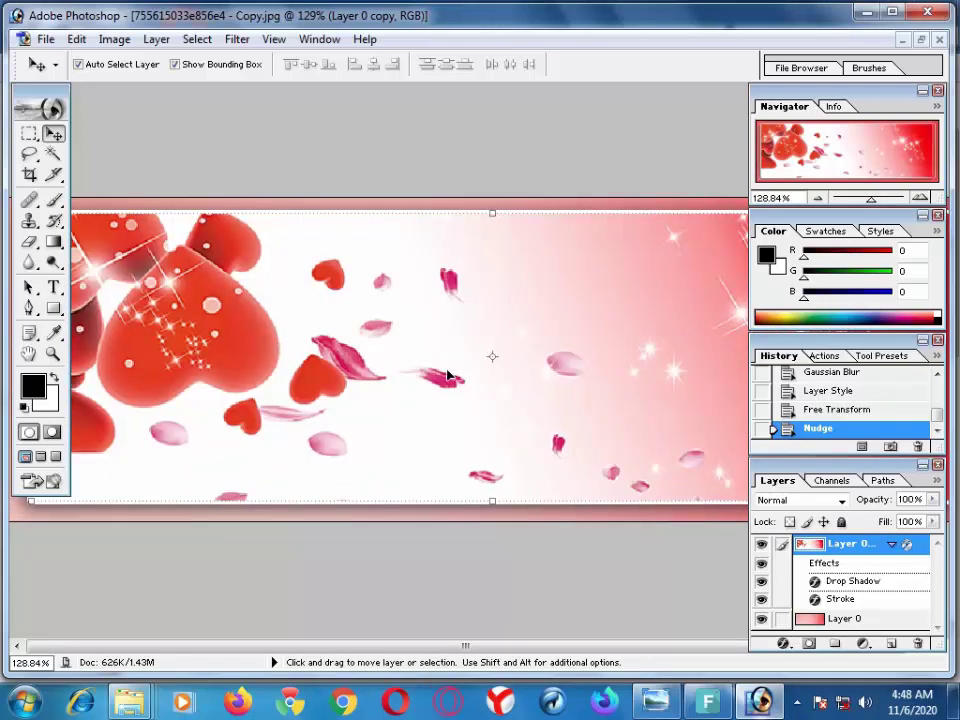
pyautogui.scroll(-2, 746, 75)
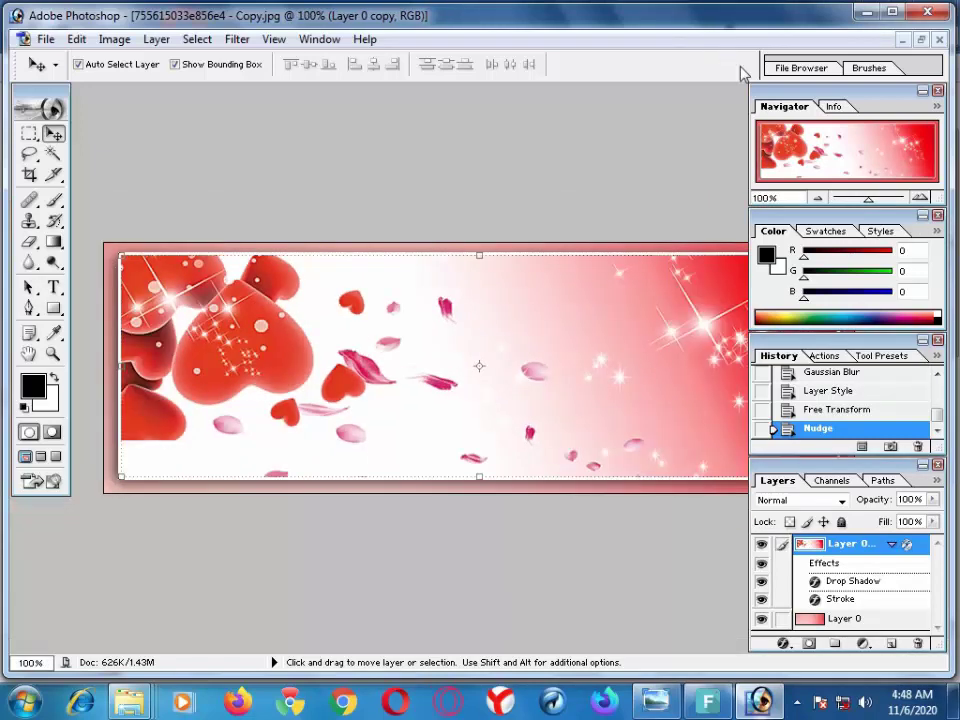
pyautogui.scroll(1, 738, 150)
pyautogui.scroll(-2, 700, 230)
pyautogui.scroll(-1, 688, 236)
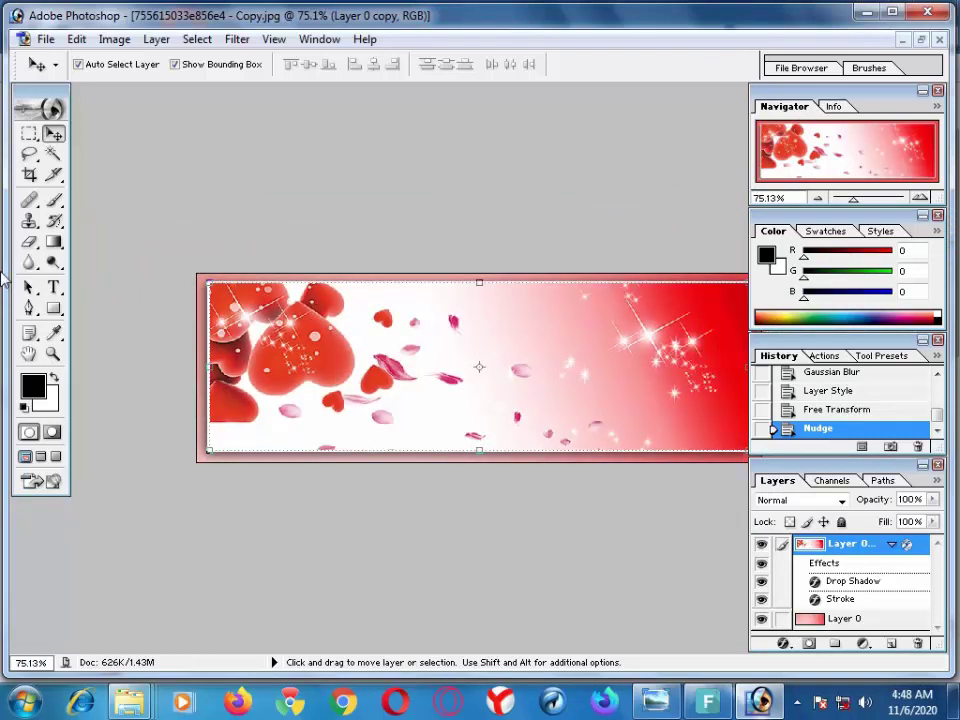
# Step: Draw a heart custom shape just left of the banner's centre
pyautogui.click(53, 308)
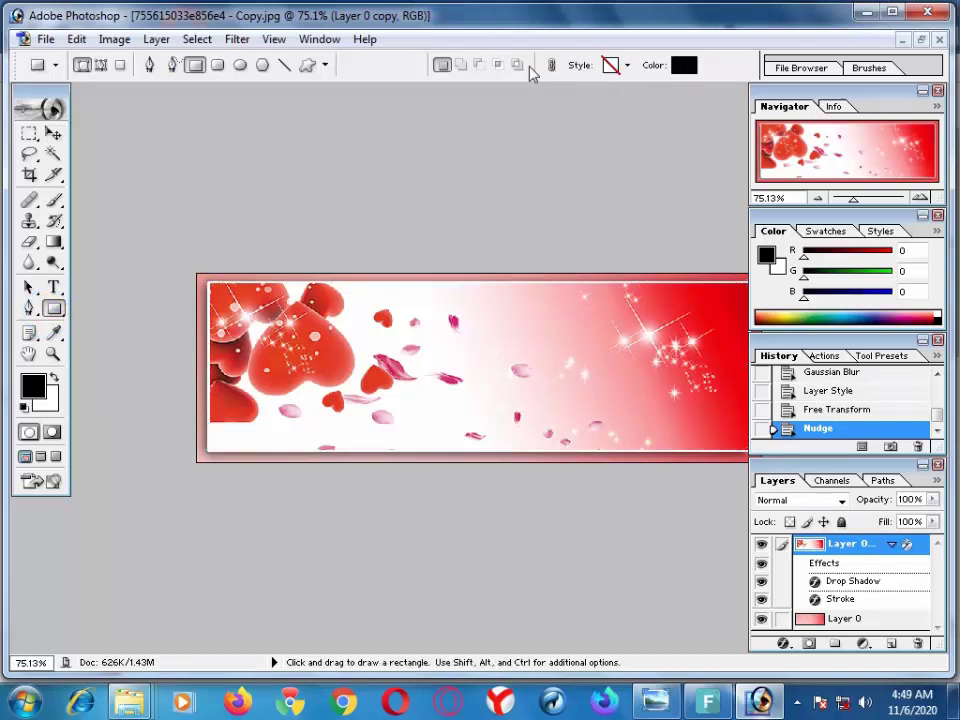
pyautogui.click(307, 65)
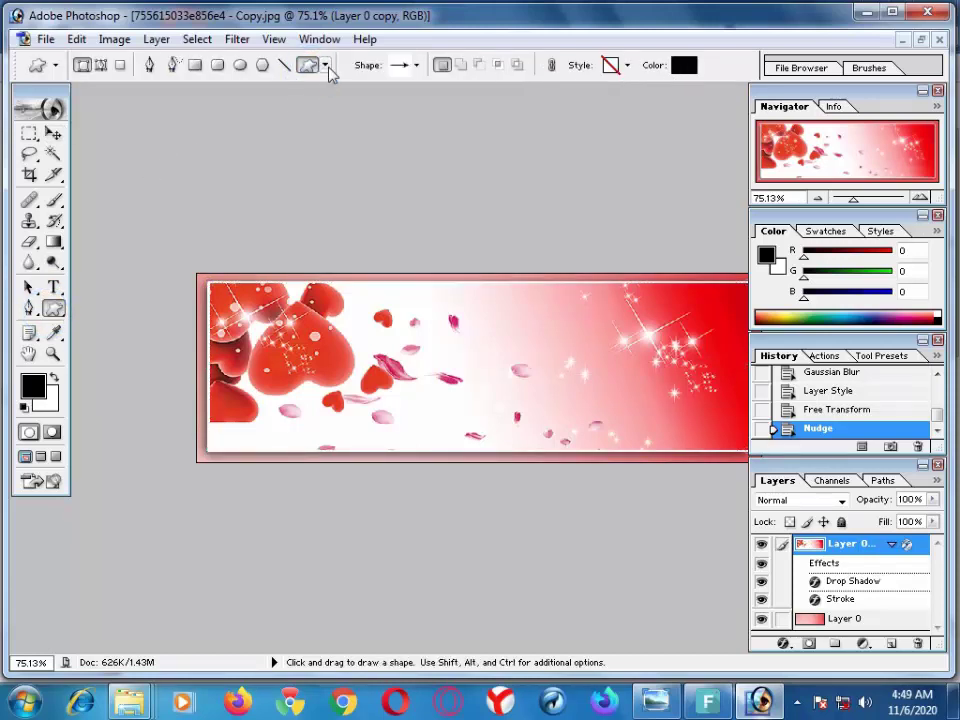
pyautogui.click(325, 65)
pyautogui.click(400, 65)
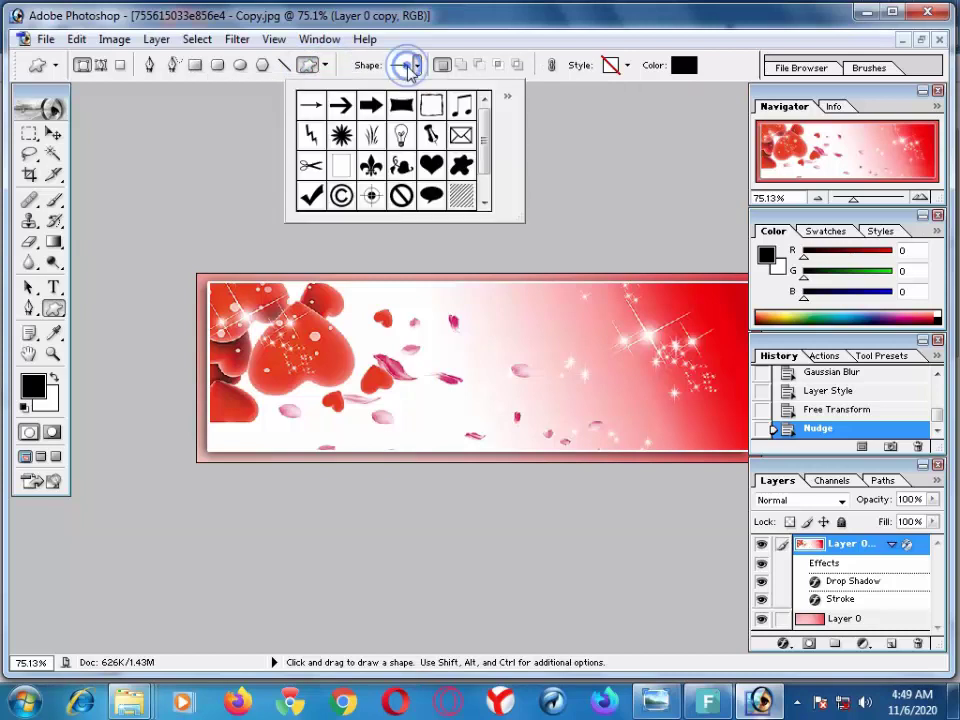
pyautogui.click(431, 163)
pyautogui.click(891, 643)
pyautogui.hotkey('ctrl', '-')
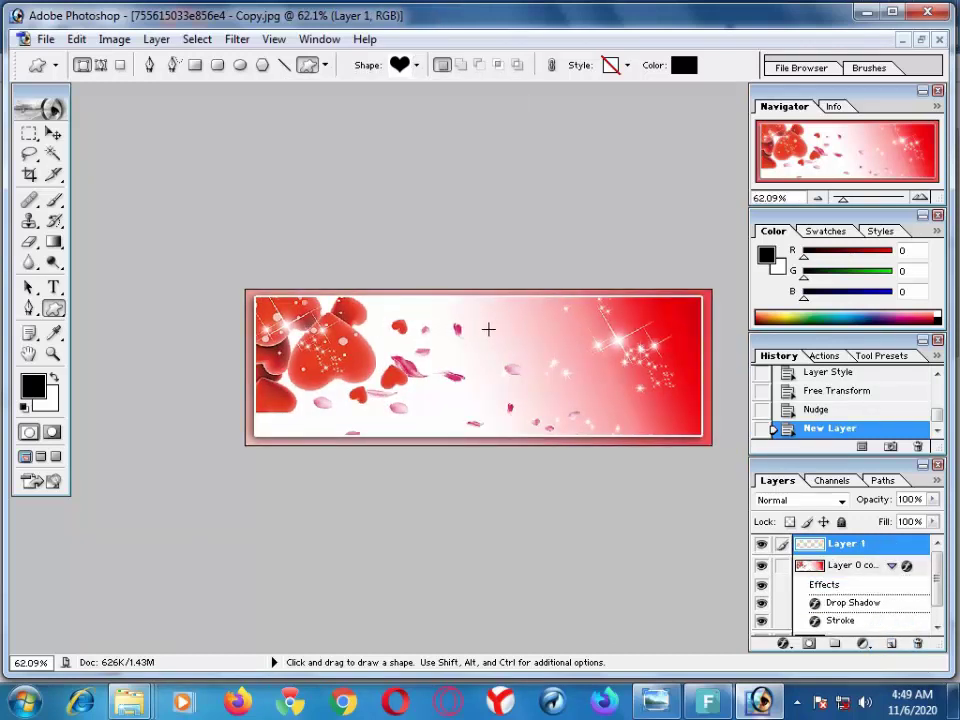
pyautogui.moveTo(501, 316); pyautogui.dragTo(379, 434)
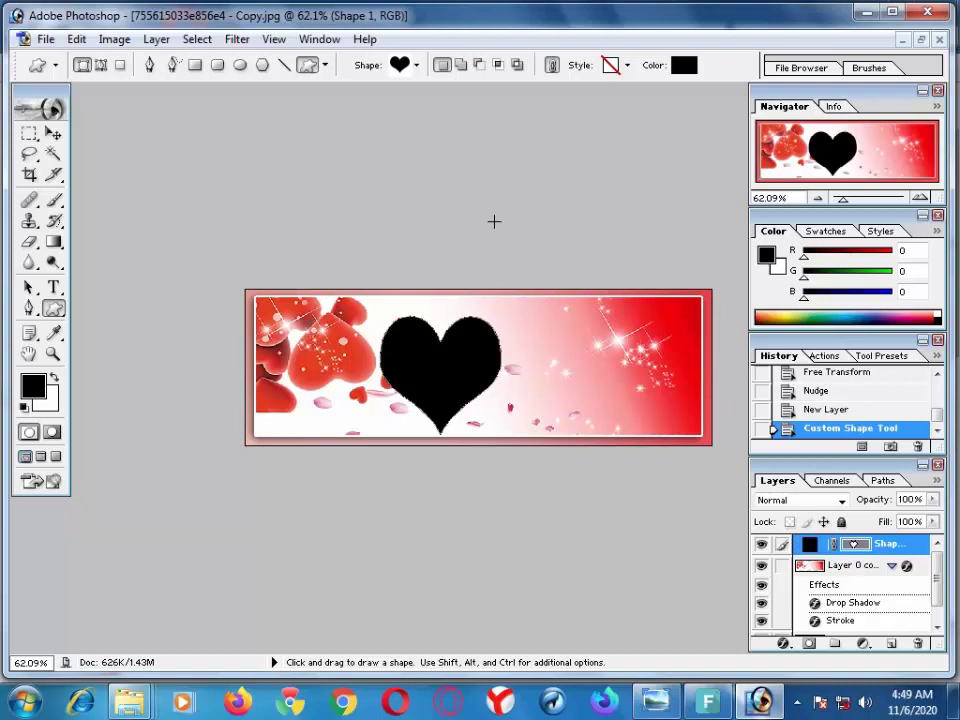
# Step: Load the heart as a selection and delete the Shape 1 layer
pyautogui.hotkey('ctrl', 'Return')
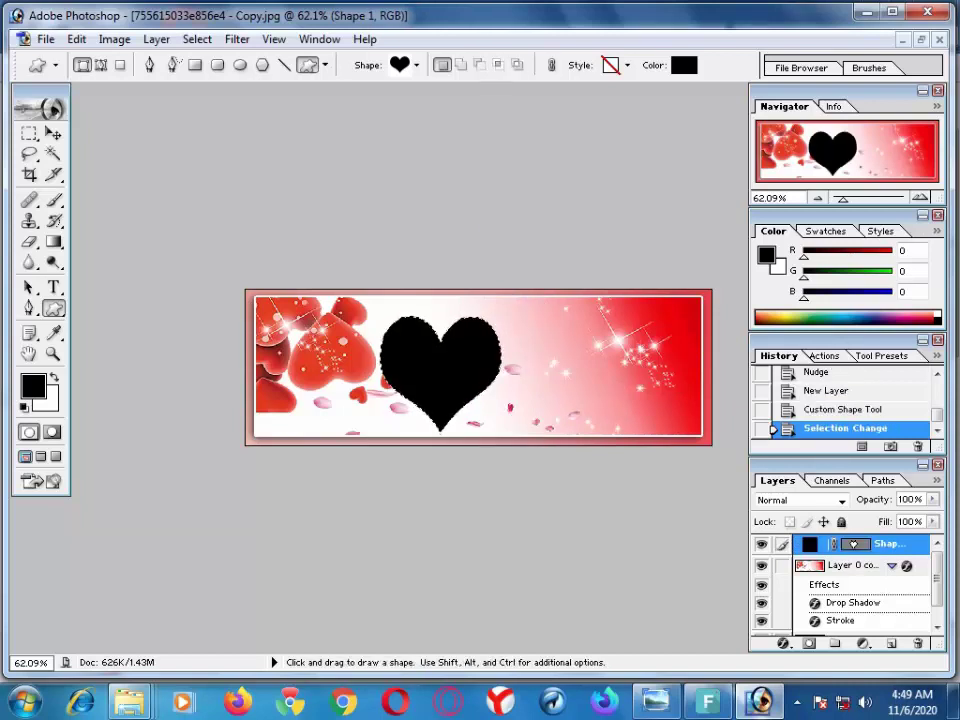
pyautogui.press('Delete')
pyautogui.press('Return')
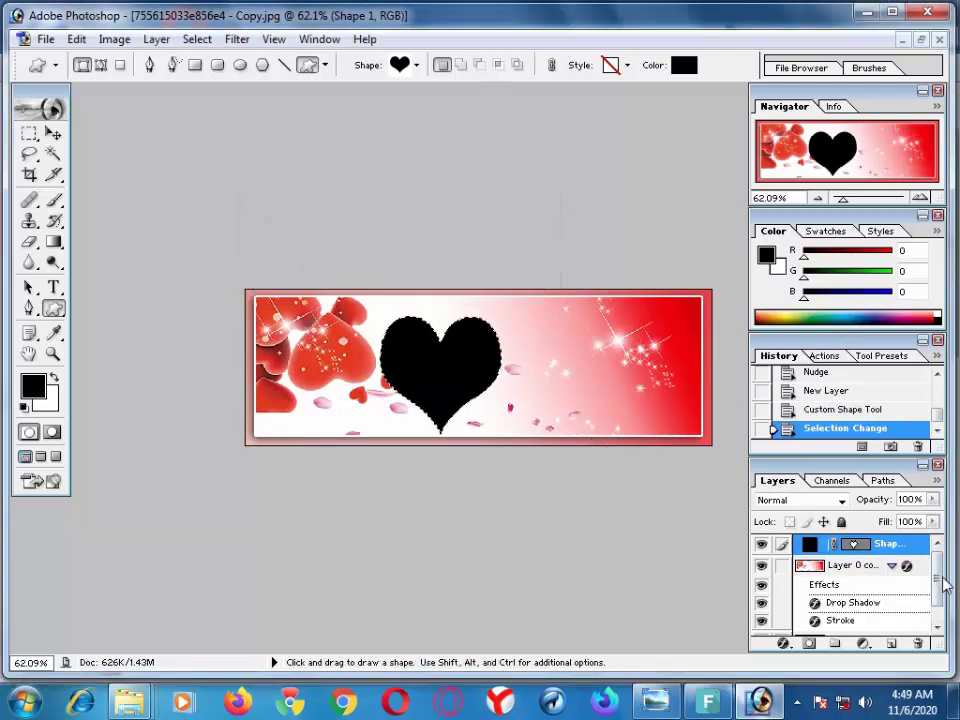
pyautogui.click(861, 570)
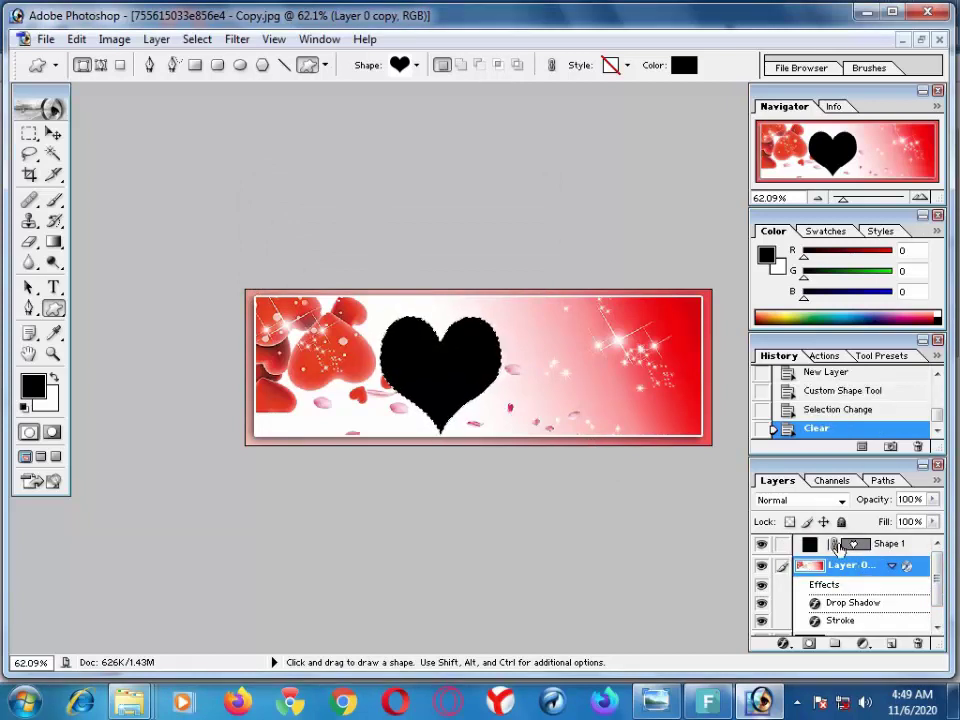
pyautogui.click(850, 545)
pyautogui.moveTo(855, 550)
pyautogui.mouseDown()
pyautogui.moveTo(933, 661)
pyautogui.moveTo(916, 641)
pyautogui.mouseUp()
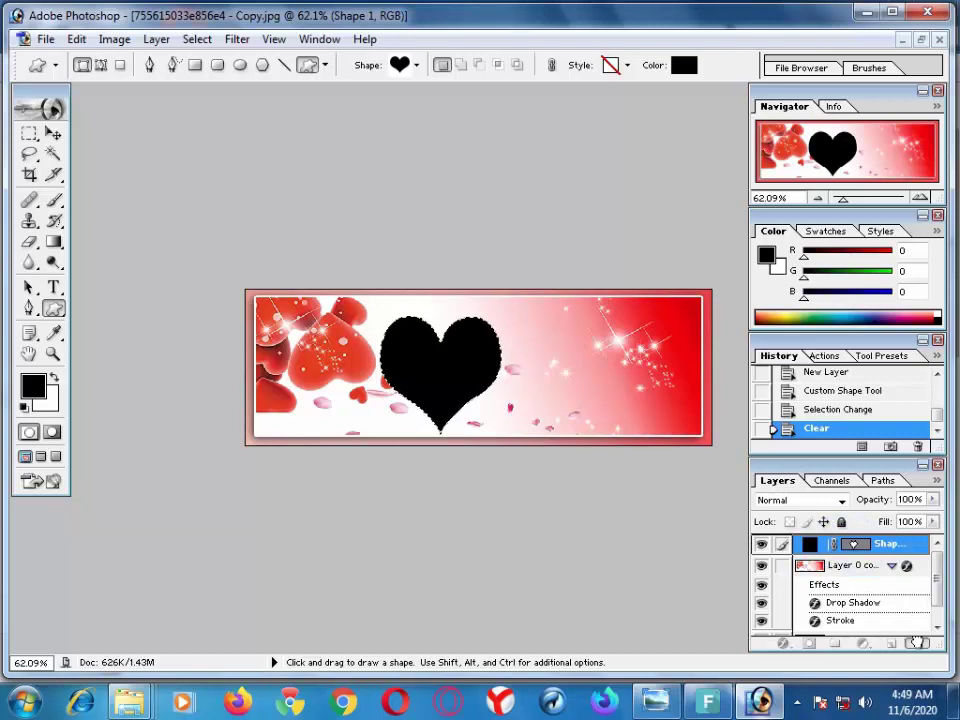
pyautogui.click(916, 641)
pyautogui.press('Return')
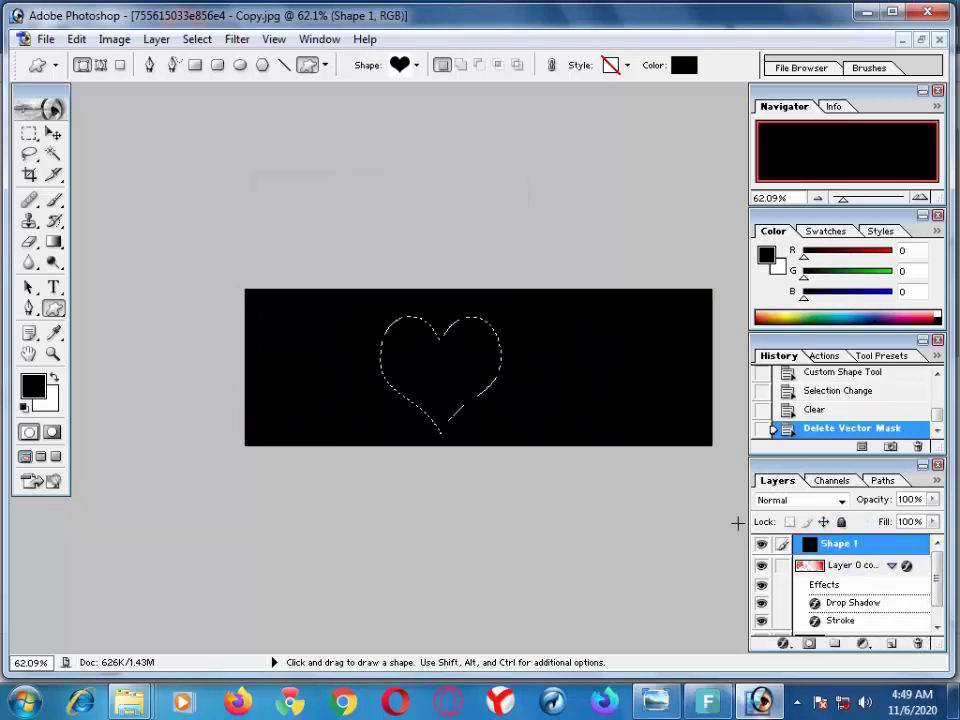
pyautogui.moveTo(887, 545); pyautogui.dragTo(914, 634)
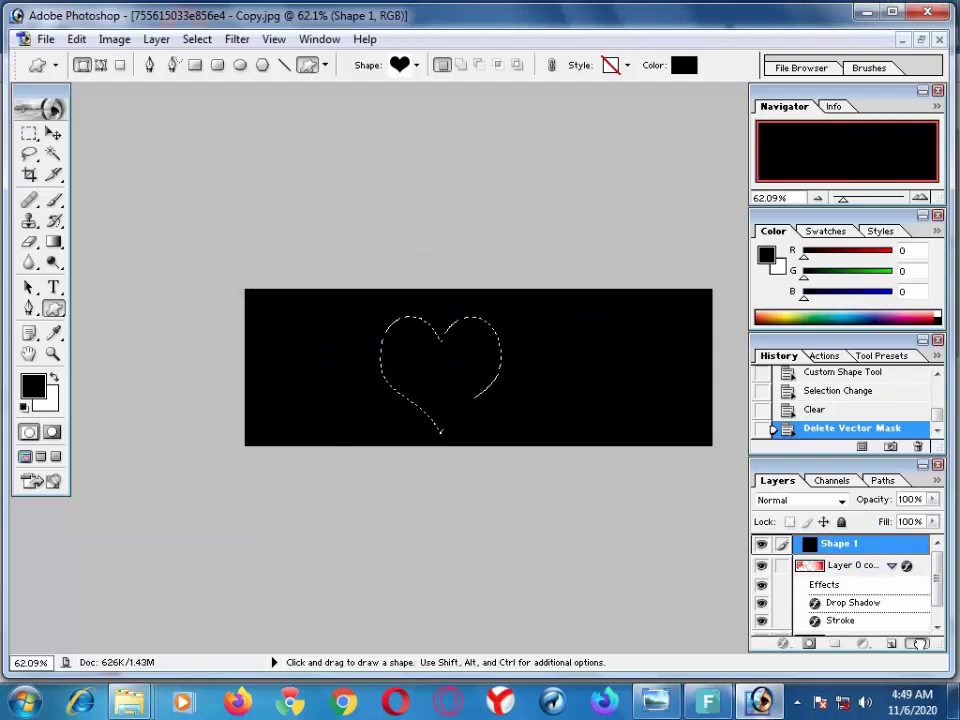
pyautogui.click(918, 643)
pyautogui.press('Return')
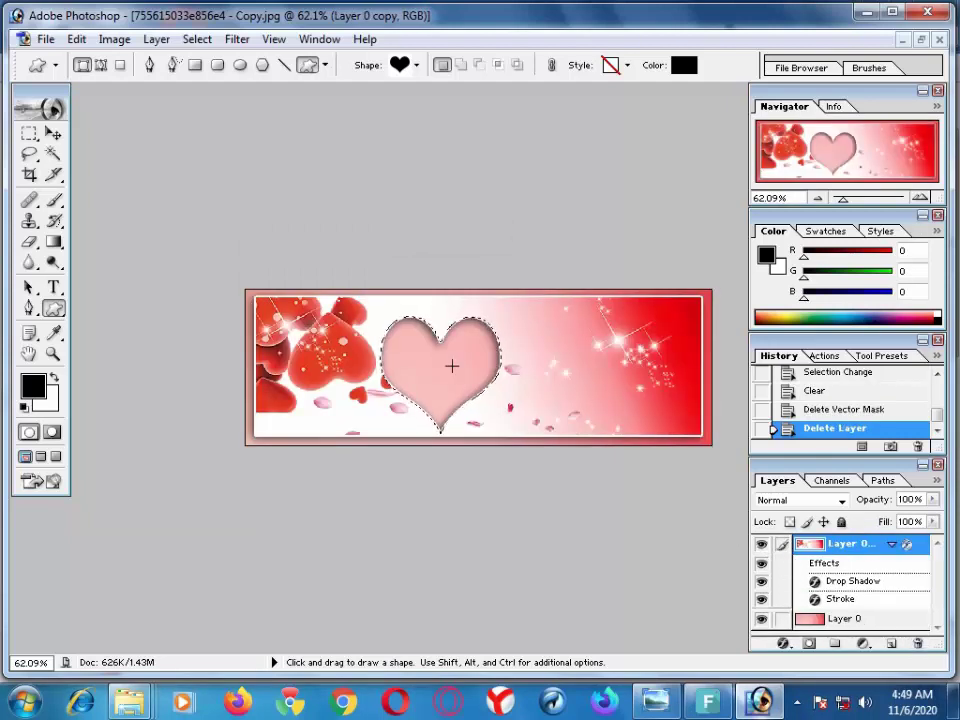
# Step: Clear the heart area from Layer 0 copy and deselect
pyautogui.press('Delete')
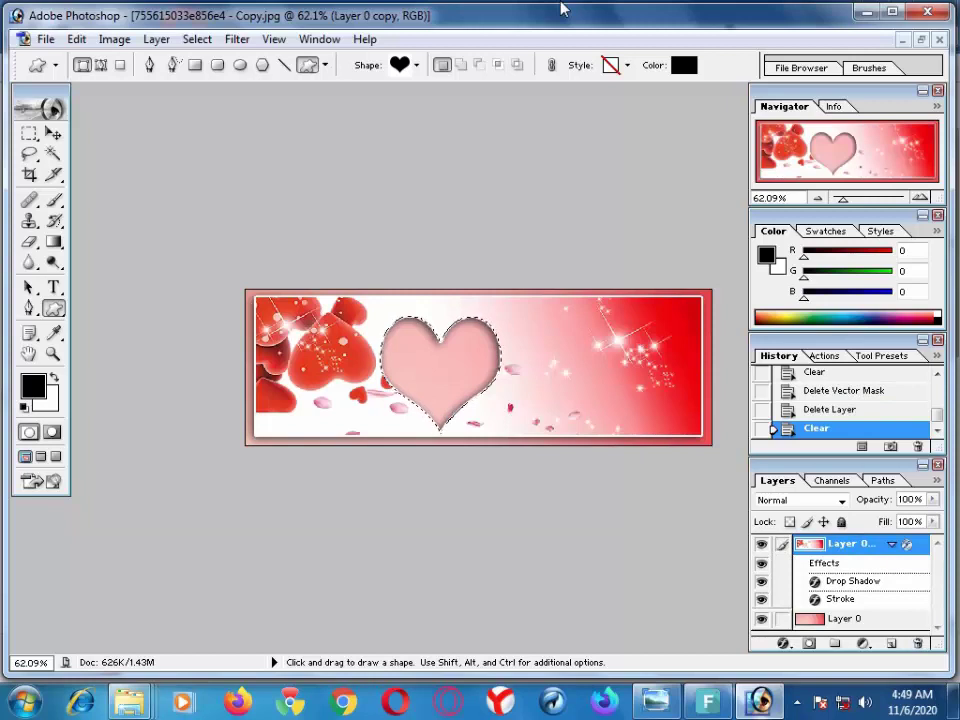
pyautogui.press('ctrl')
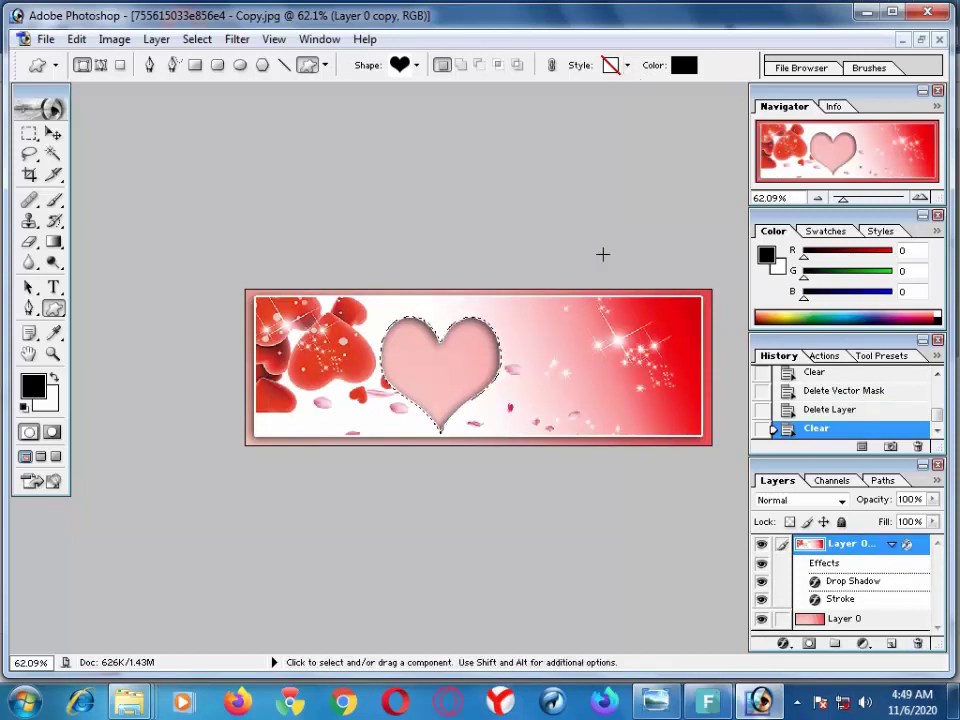
pyautogui.hotkey('ctrl', 'd')
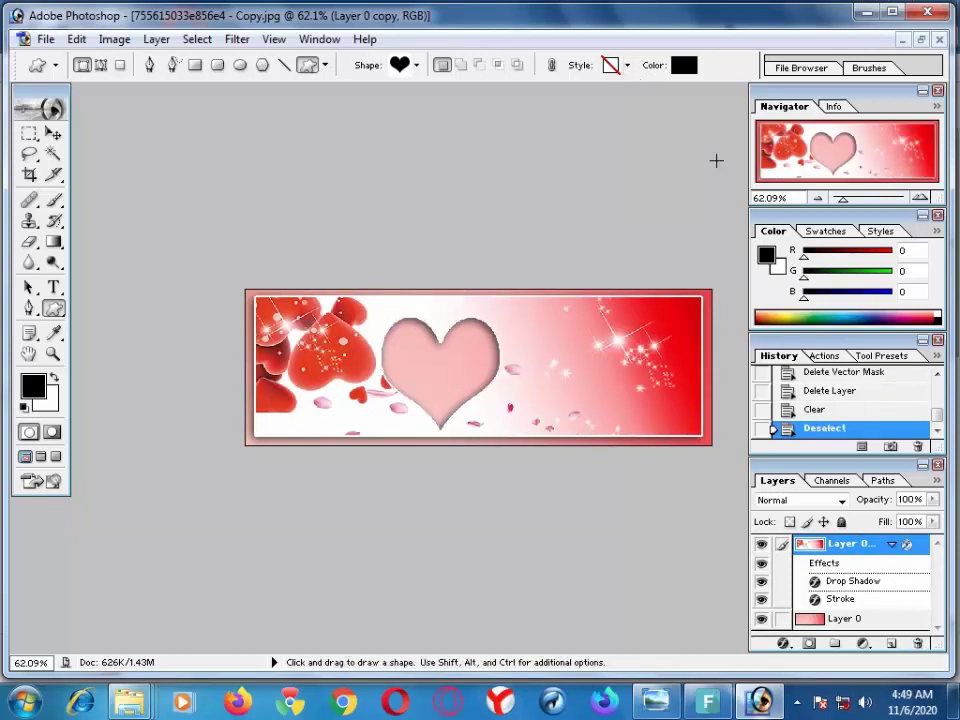
pyautogui.click(53, 153)
pyautogui.click(53, 133)
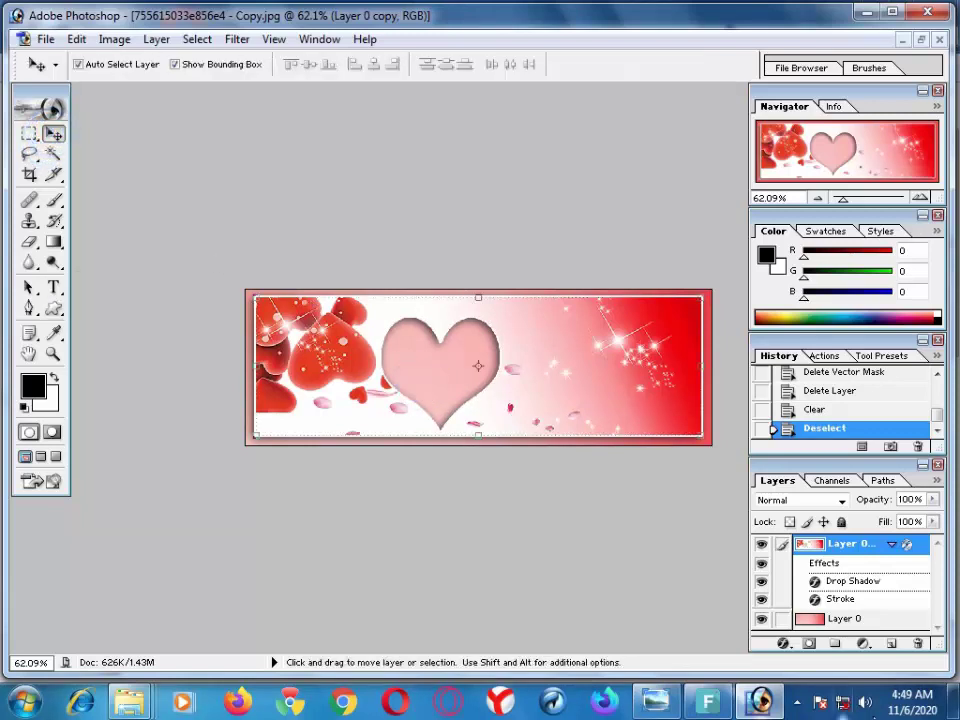
# Step: Switch to the image folder and browse the wedding photos there
pyautogui.click(764, 703)
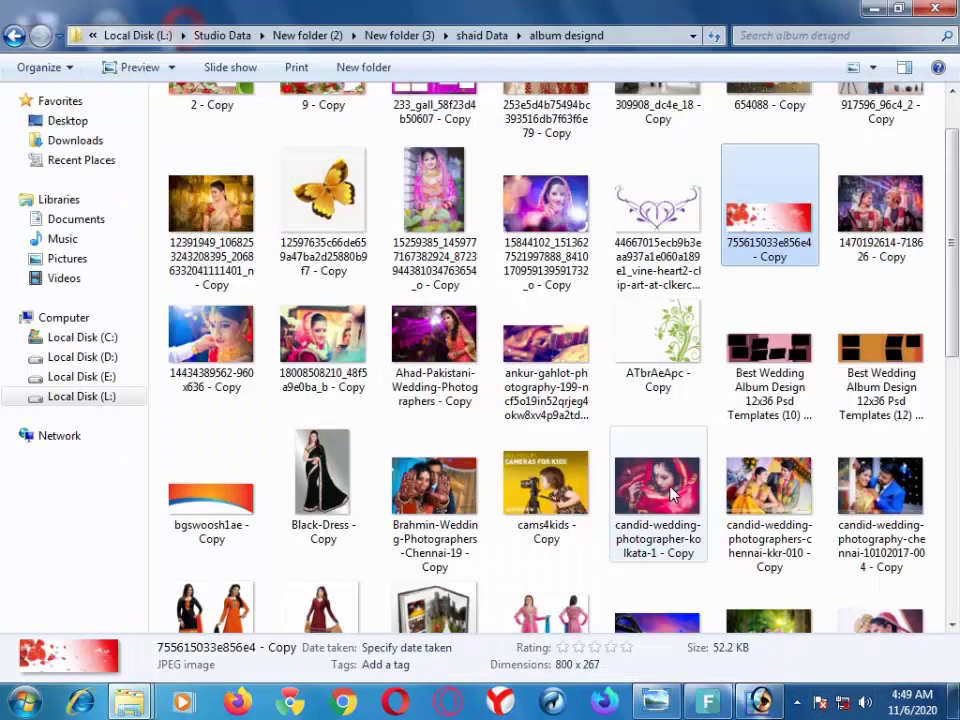
pyautogui.click(672, 493)
pyautogui.click(530, 210)
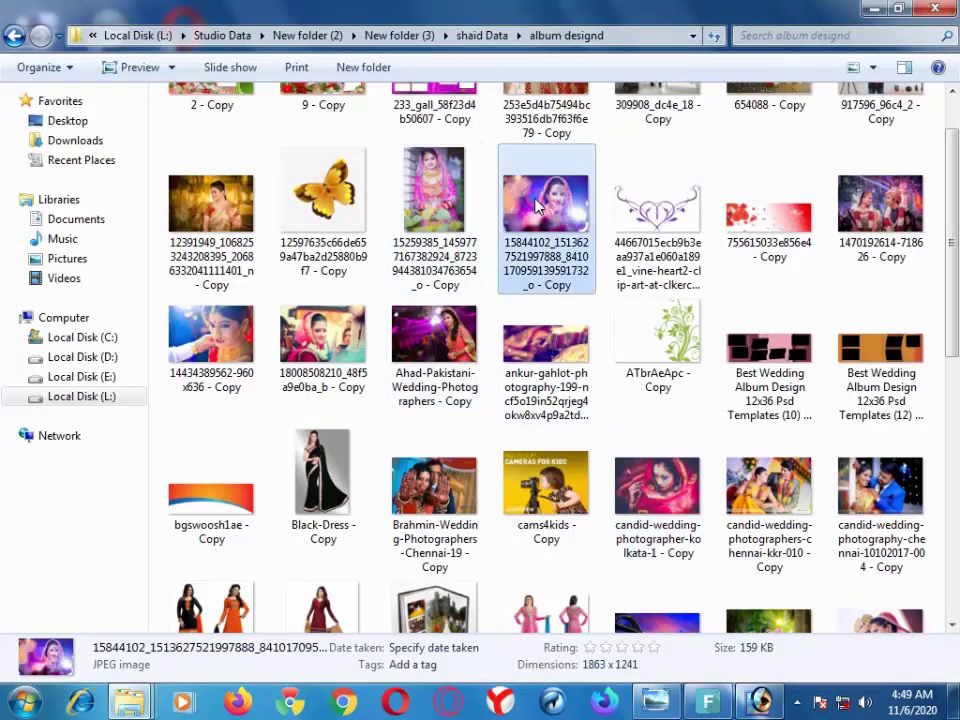
pyautogui.scroll(-10, 500, 205)
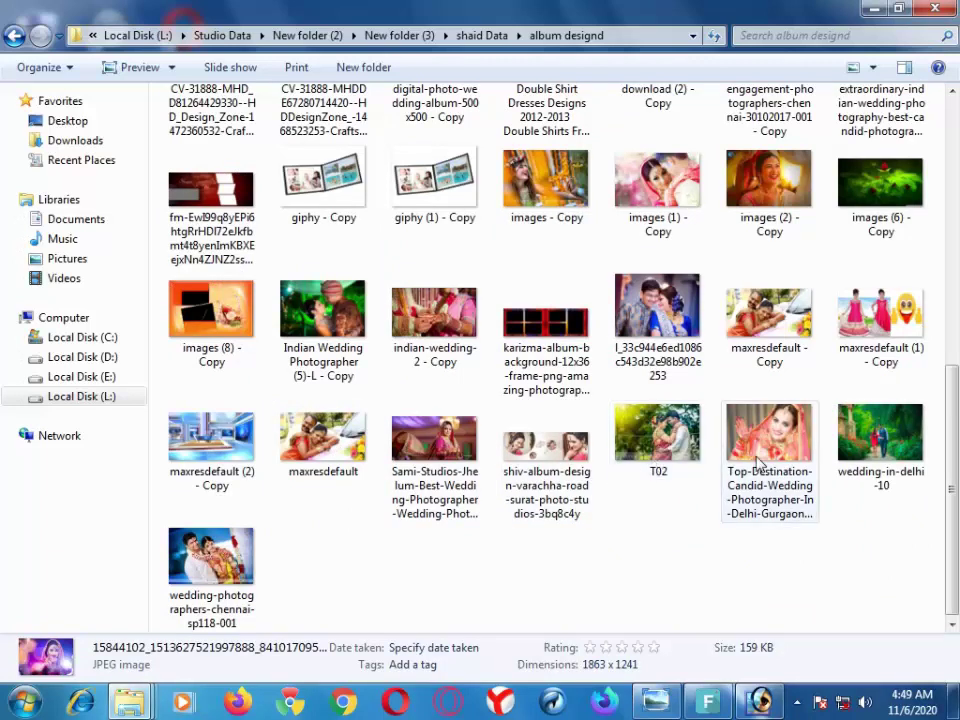
pyautogui.scroll(3, 520, 328)
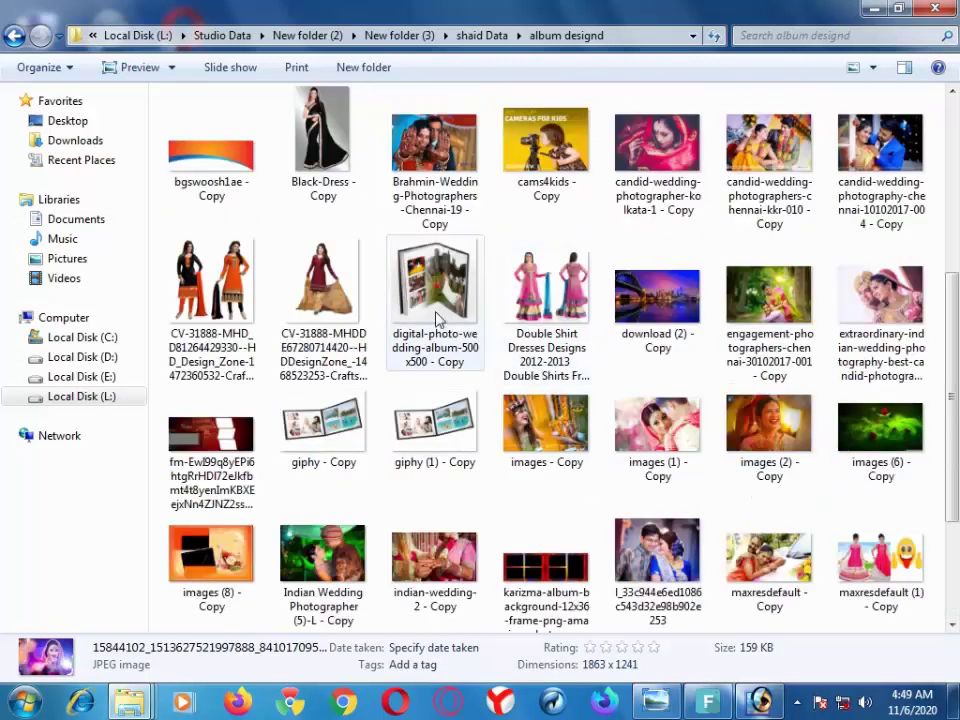
pyautogui.scroll(3, 463, 298)
pyautogui.scroll(3, 420, 290)
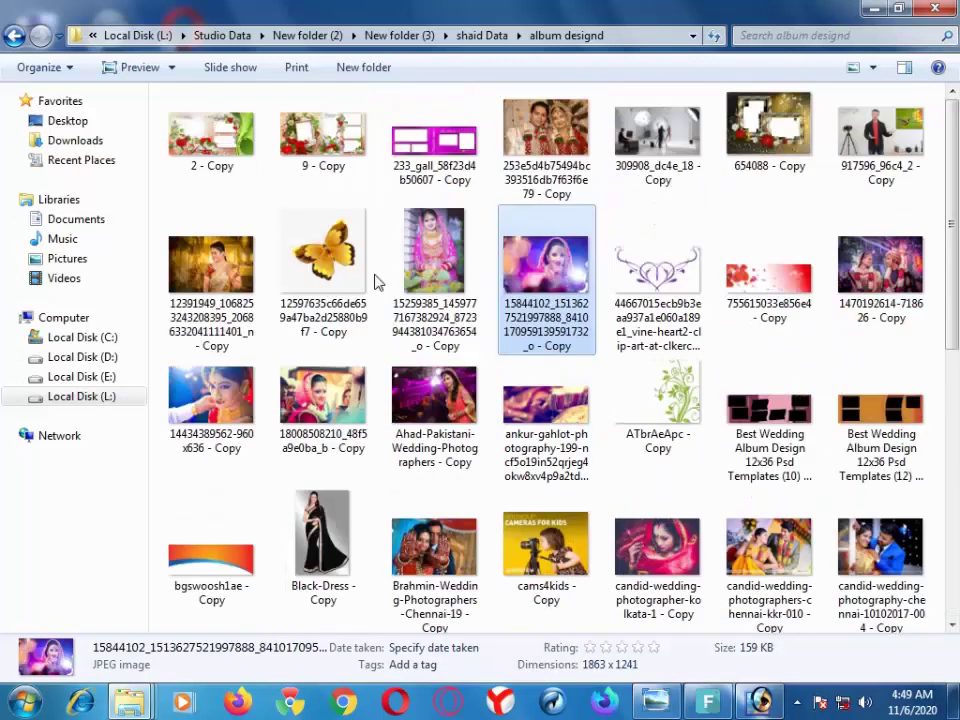
pyautogui.scroll(-4, 740, 280)
# Step: From shaid Data, preview the Wedding Album design in marrage farm photo, then close it
pyautogui.press('BackSpace')
pyautogui.press('Right')
pyautogui.press('Right')
pyautogui.press('Right')
pyautogui.press('Return')
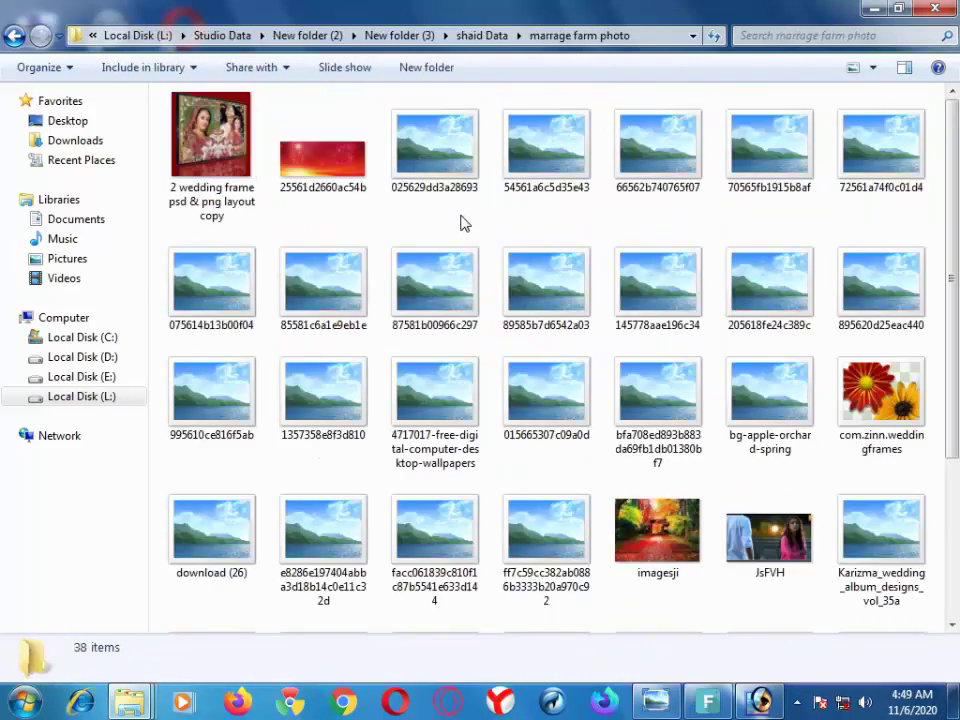
pyautogui.scroll(-3, 460, 220)
pyautogui.doubleClick(545, 478)
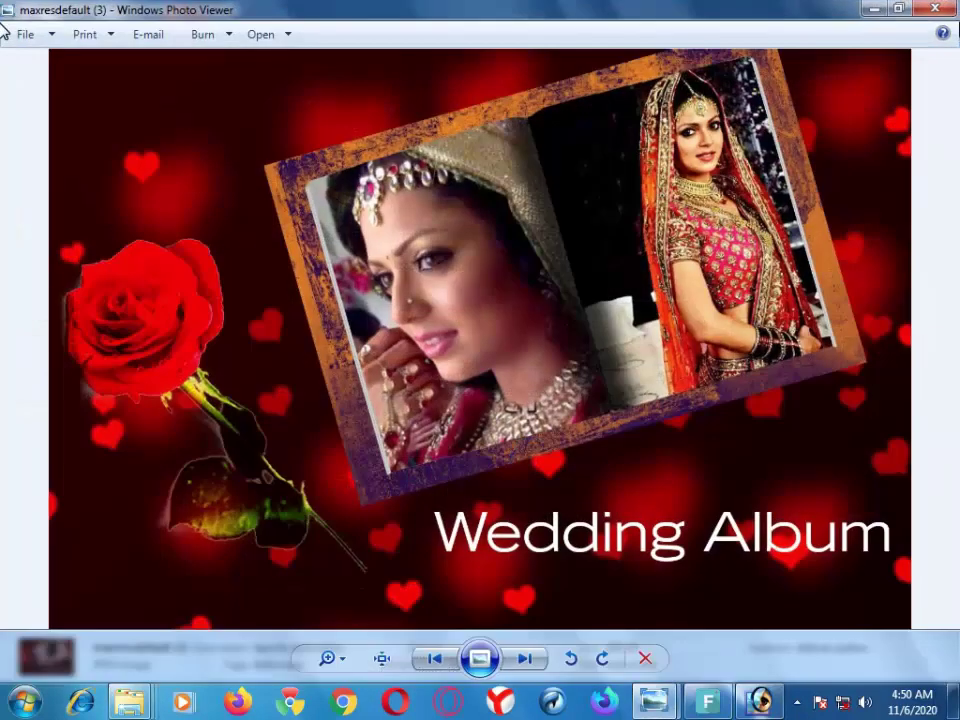
pyautogui.press('Escape')
# Step: Open the best-candid-wedding-photographer-coimbatore photo from the Mairrg folder in Photoshop
pyautogui.press('BackSpace')
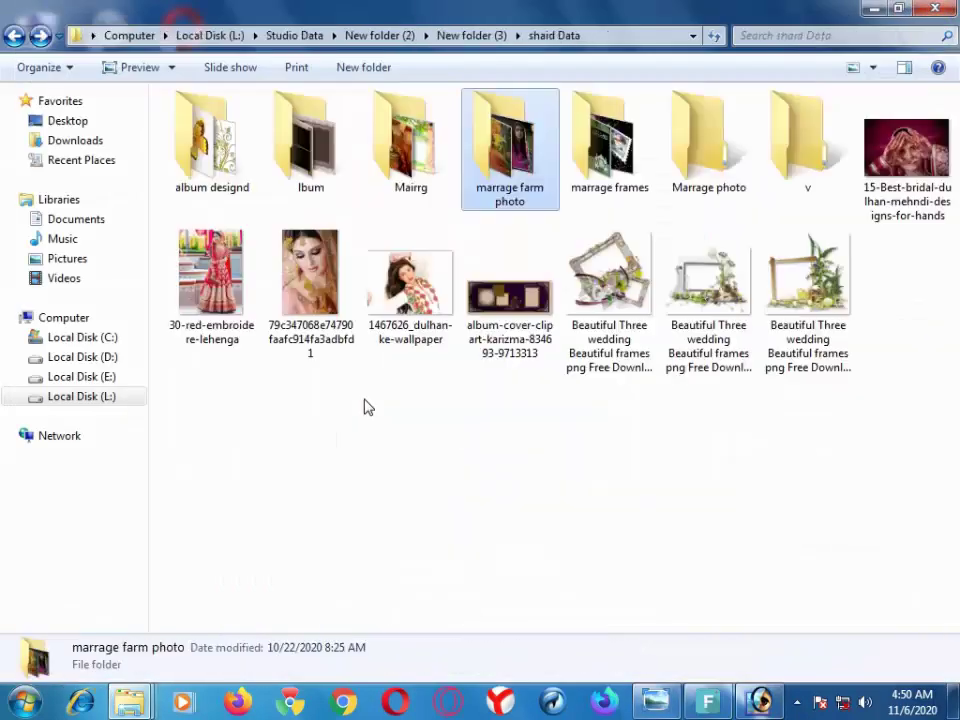
pyautogui.press('Left')
pyautogui.press('Return')
pyautogui.scroll(-5, 440, 425)
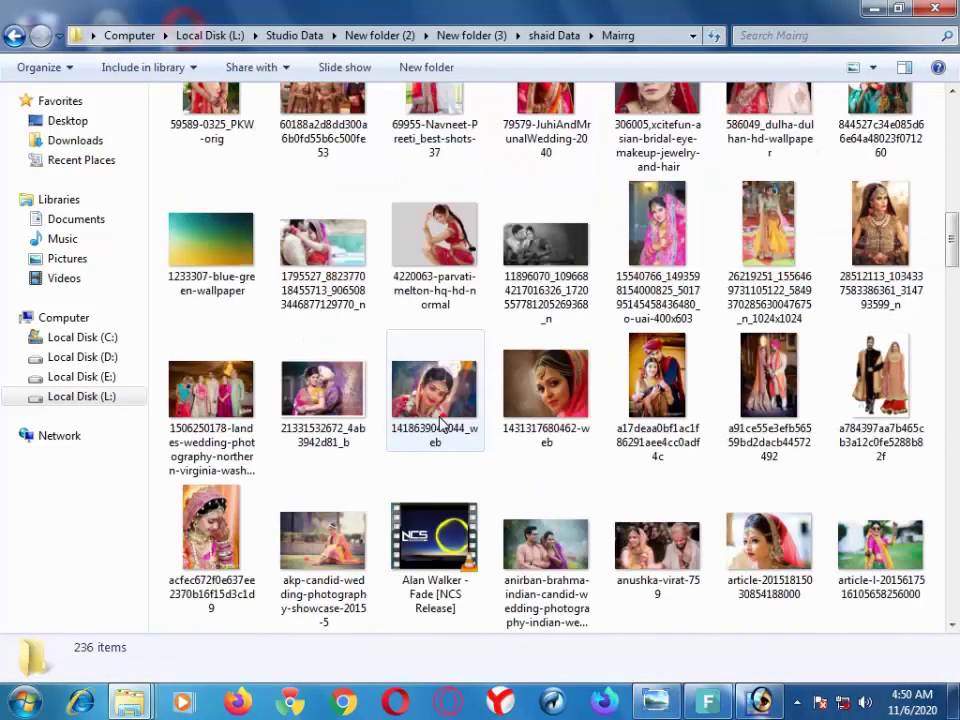
pyautogui.click(322, 418)
pyautogui.scroll(-3, 493, 549)
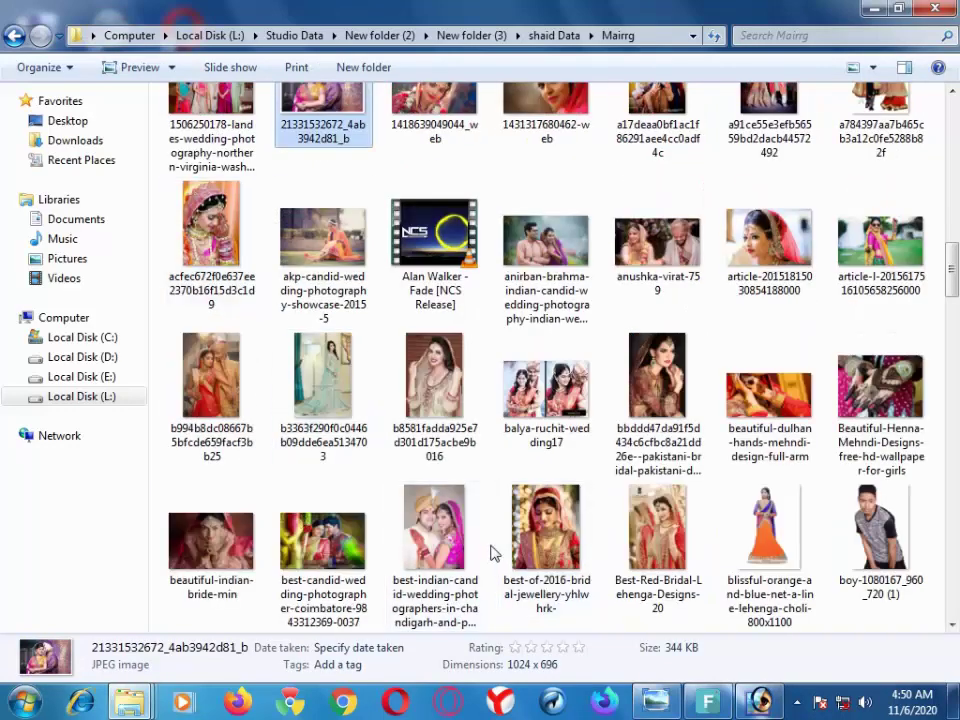
pyautogui.moveTo(322, 540); pyautogui.dragTo(620, 658)
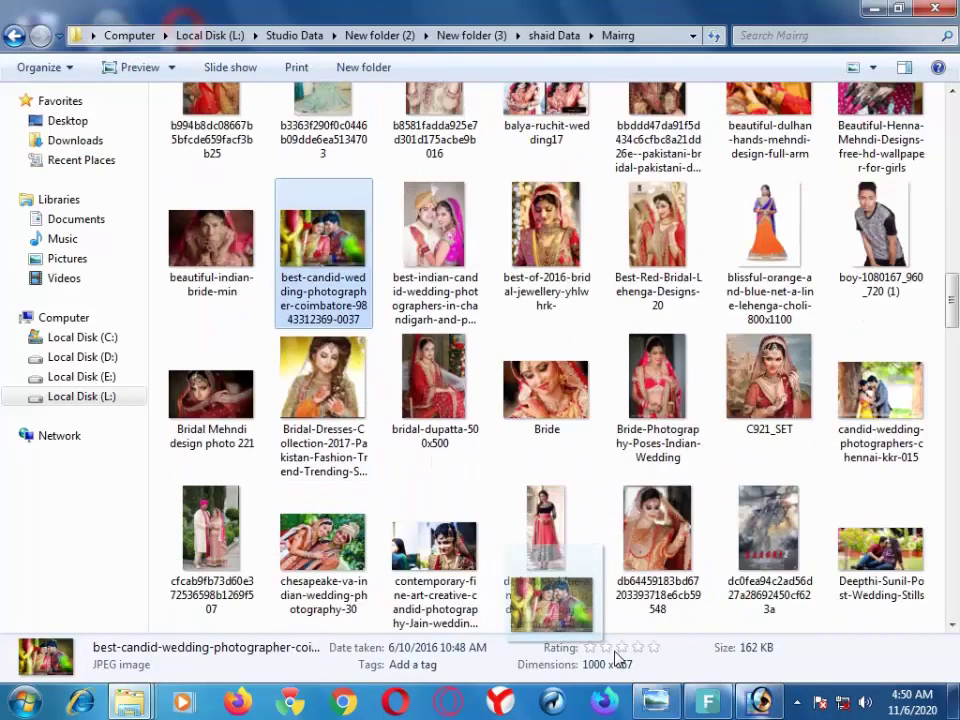
pyautogui.moveTo(620, 658)
pyautogui.mouseDown()
pyautogui.moveTo(780, 700)
pyautogui.moveTo(3, 215)
pyautogui.mouseUp()
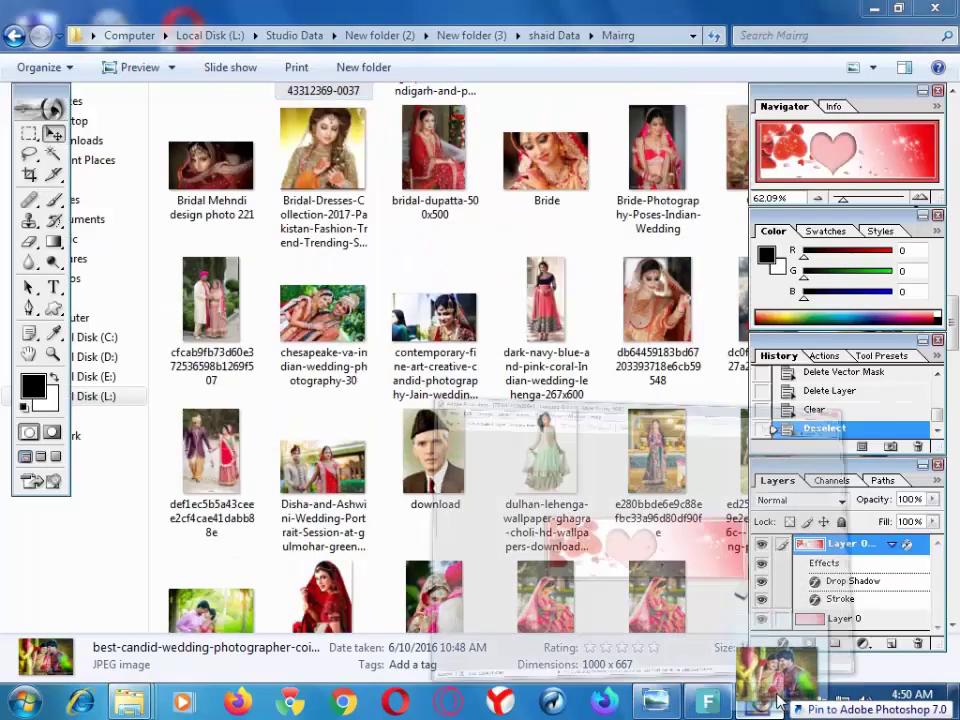
# Step: Marquee-select the couple and copy them into the hearts banner
pyautogui.click(30, 136)
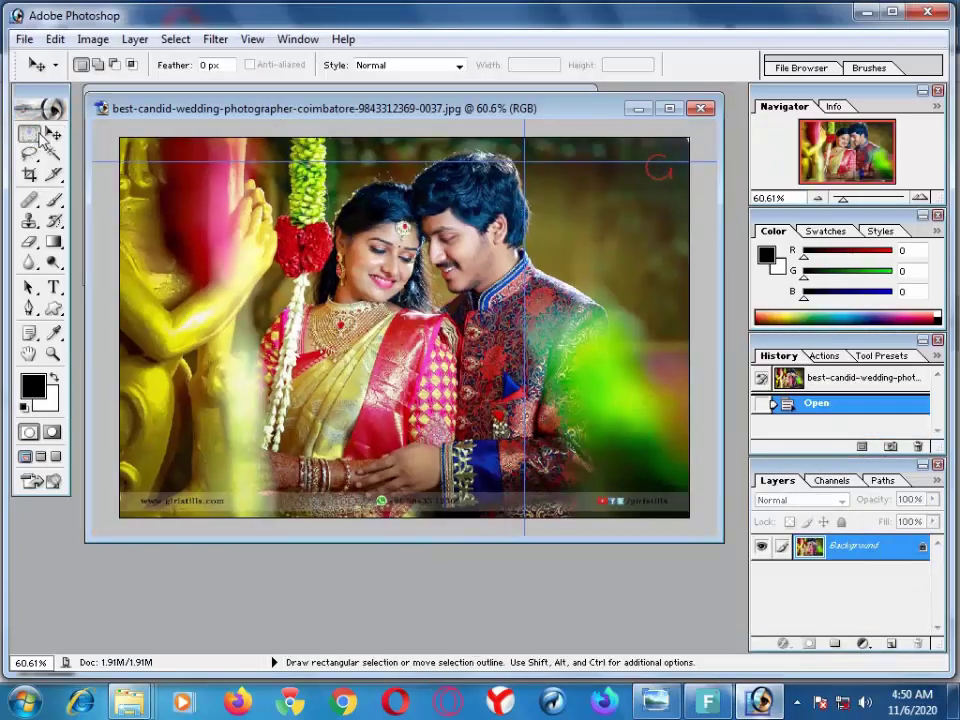
pyautogui.moveTo(561, 141); pyautogui.dragTo(271, 413)
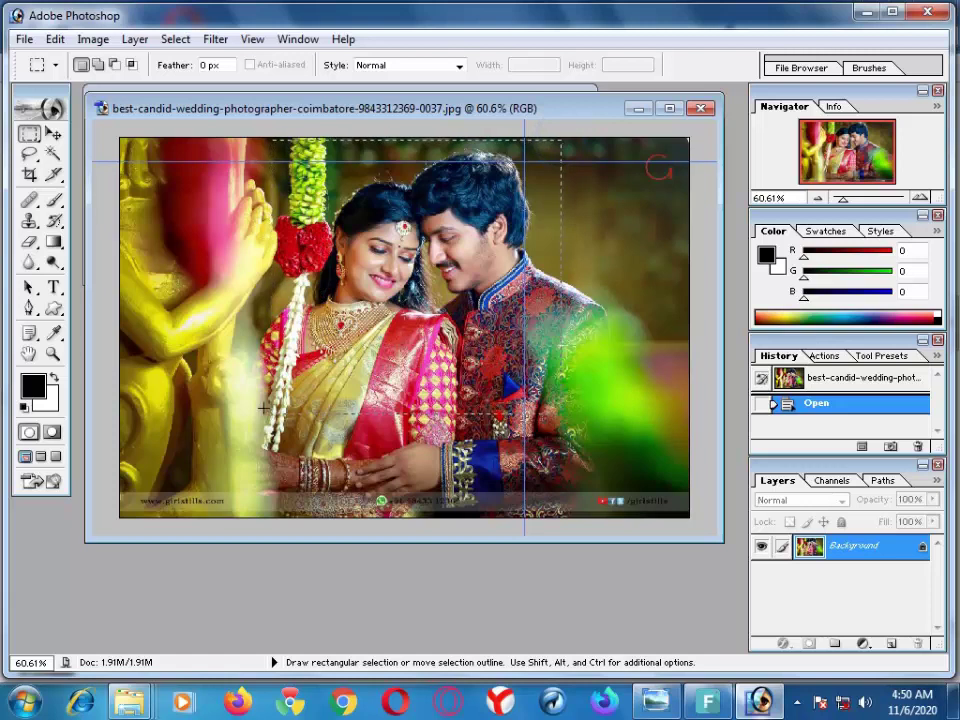
pyautogui.click(53, 134)
pyautogui.moveTo(212, 107)
pyautogui.mouseDown()
pyautogui.moveTo(557, 253)
pyautogui.moveTo(365, 203)
pyautogui.moveTo(255, 203)
pyautogui.mouseUp()
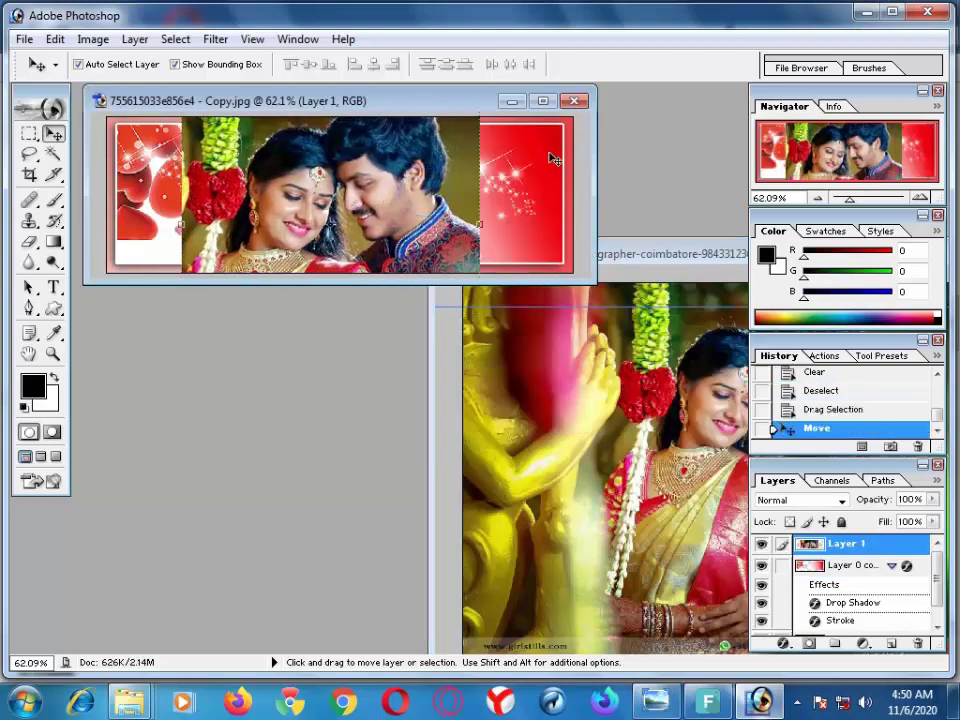
# Step: Scale the couple to about 45% and move Layer 1 beneath the banner layer
pyautogui.click(541, 101)
pyautogui.scroll(-2, 476, 251)
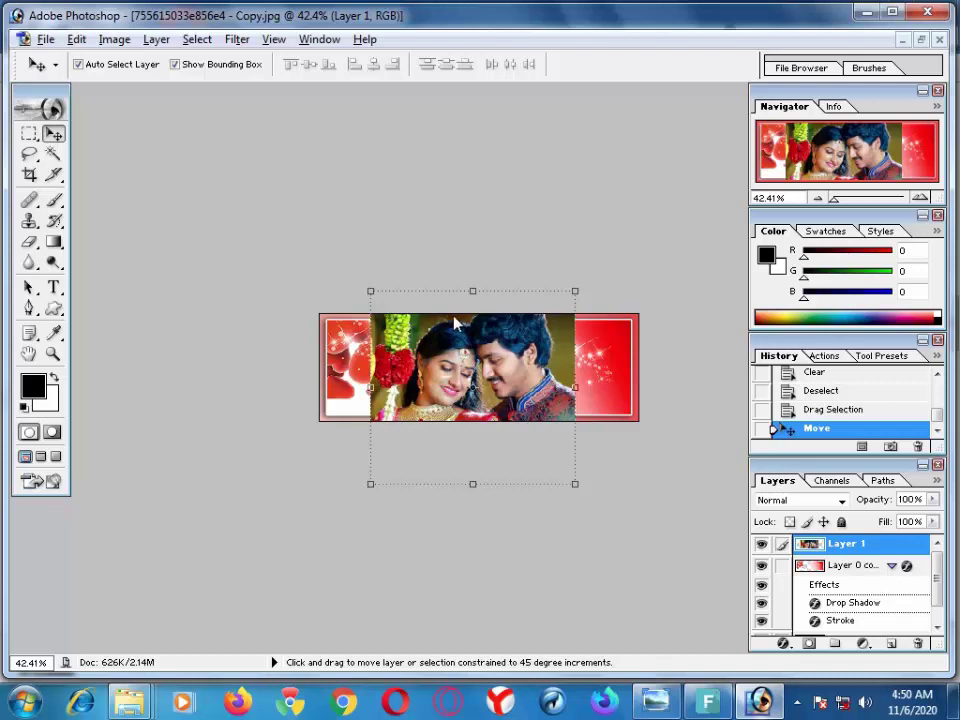
pyautogui.moveTo(368, 289)
pyautogui.mouseDown()
pyautogui.moveTo(427, 344)
pyautogui.moveTo(422, 352)
pyautogui.moveTo(442, 356)
pyautogui.mouseUp()
pyautogui.press('Return')
pyautogui.scroll(1, 467, 370)
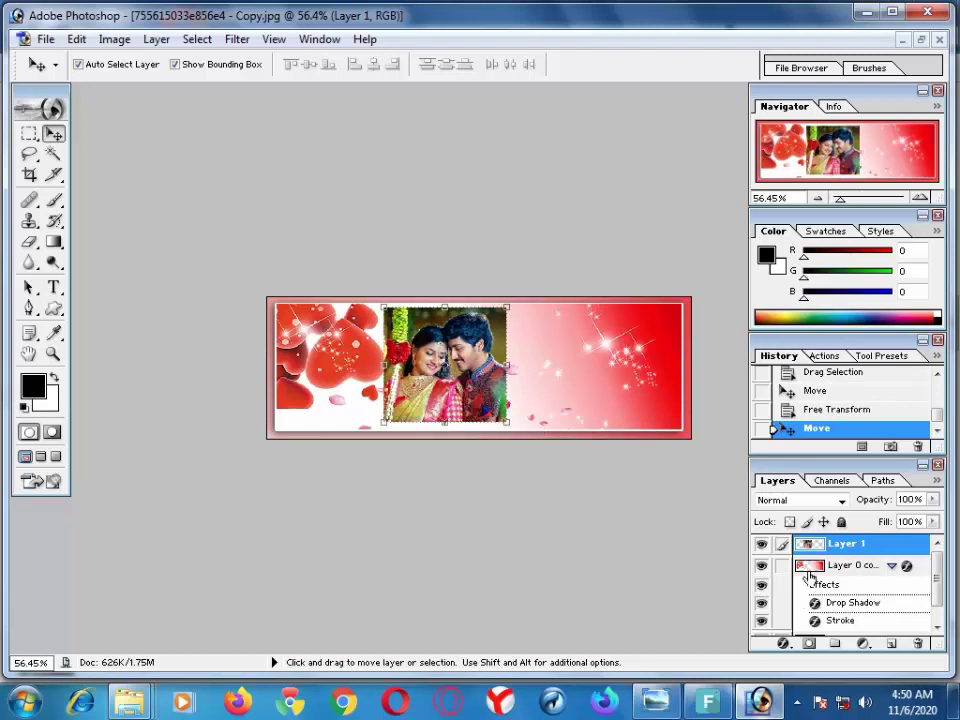
pyautogui.moveTo(810, 570); pyautogui.dragTo(806, 545)
pyautogui.hotkey('ctrl', '+')
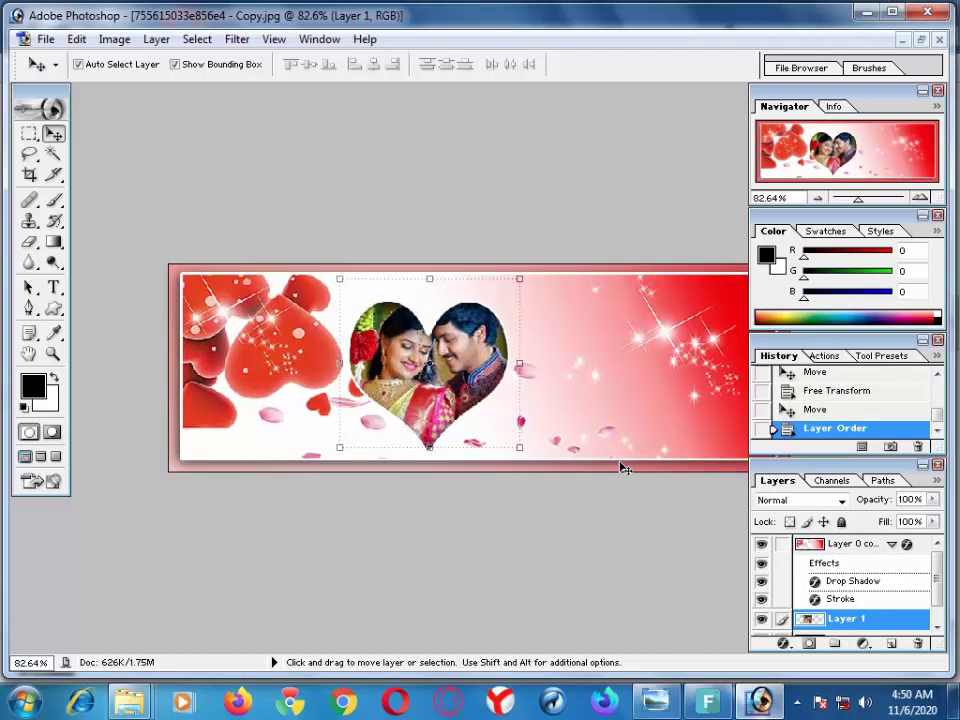
pyautogui.hotkey('ctrl', '+')
pyautogui.click(444, 354)
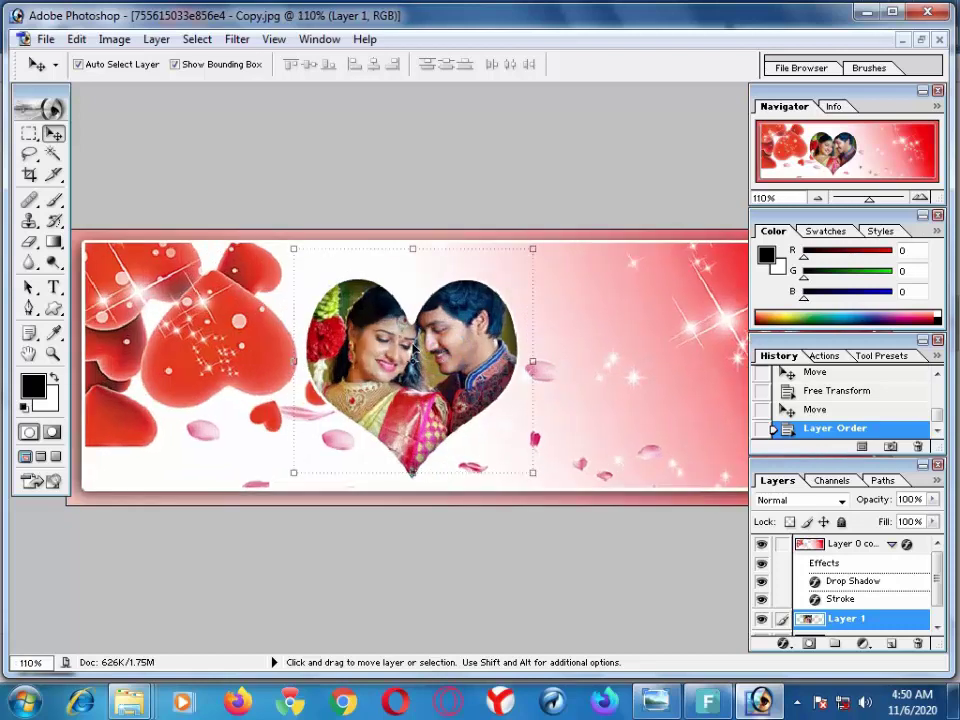
# Step: Give Layer 1 a drop shadow with 25% spread and a very small size
pyautogui.click(784, 649)
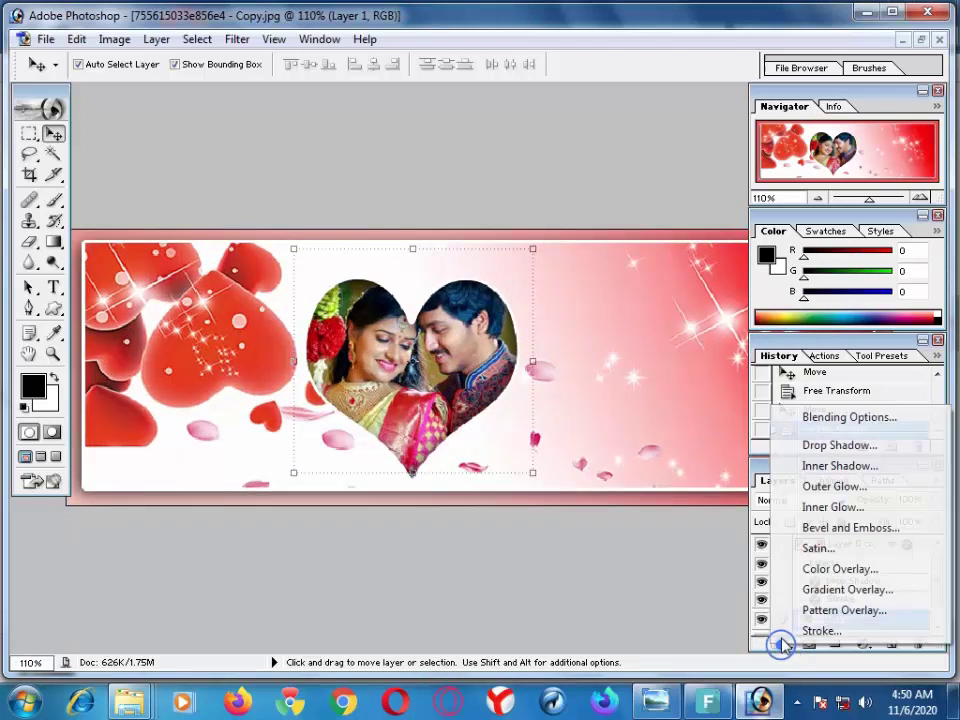
pyautogui.click(821, 446)
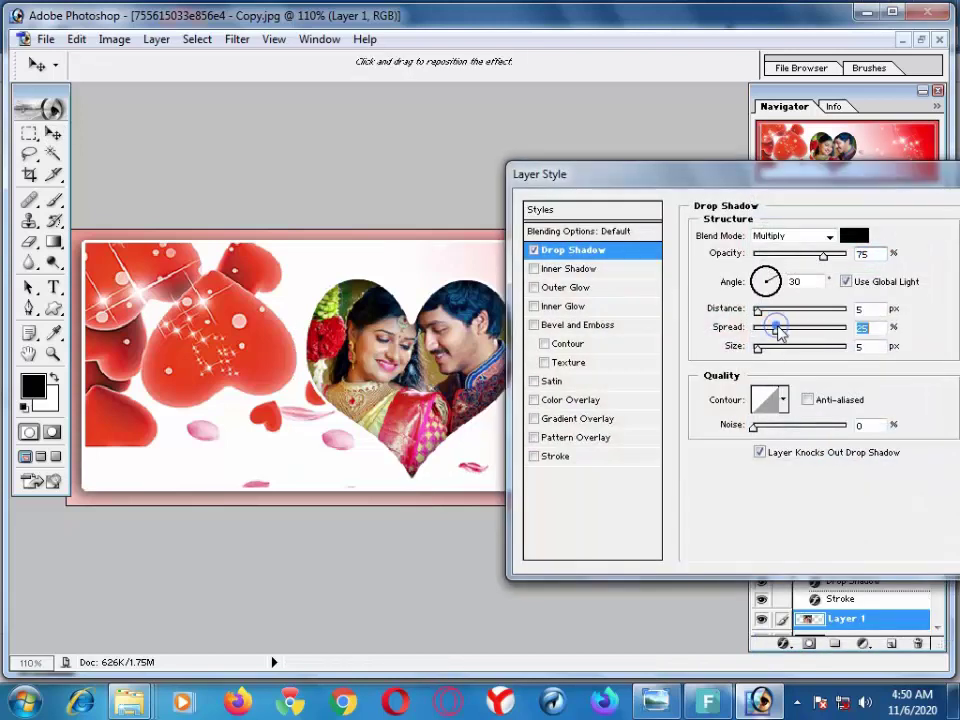
pyautogui.moveTo(791, 350); pyautogui.dragTo(758, 350)
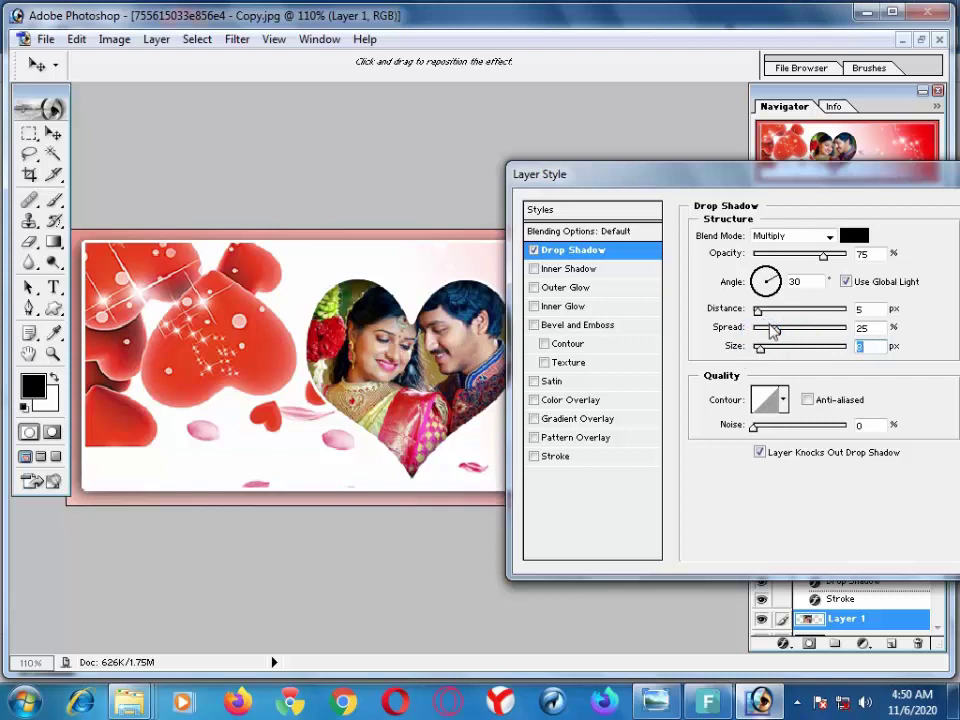
pyautogui.moveTo(868, 176); pyautogui.dragTo(746, 190)
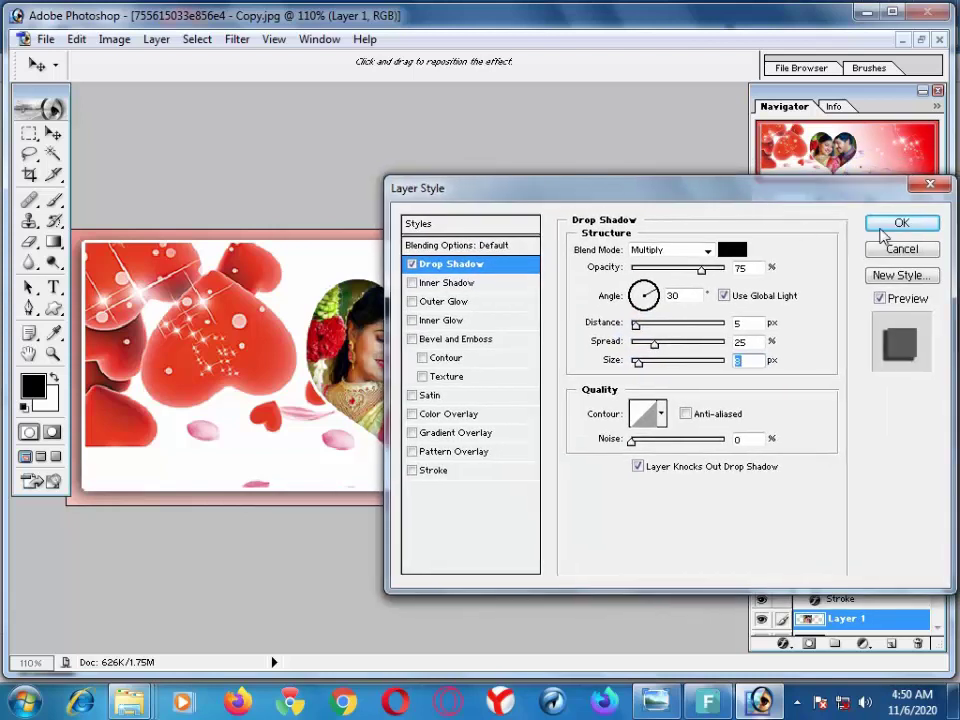
pyautogui.click(885, 227)
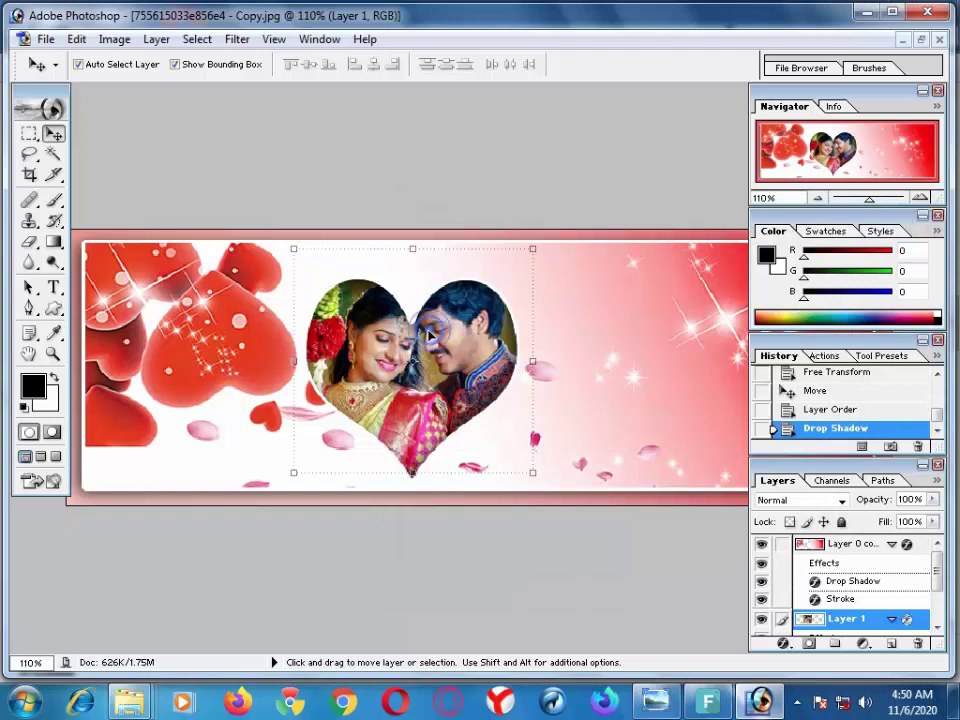
# Step: Soften the heart cut-out edge by feathering the Magic Wand selection and deleting it
pyautogui.click(826, 543)
pyautogui.click(840, 619)
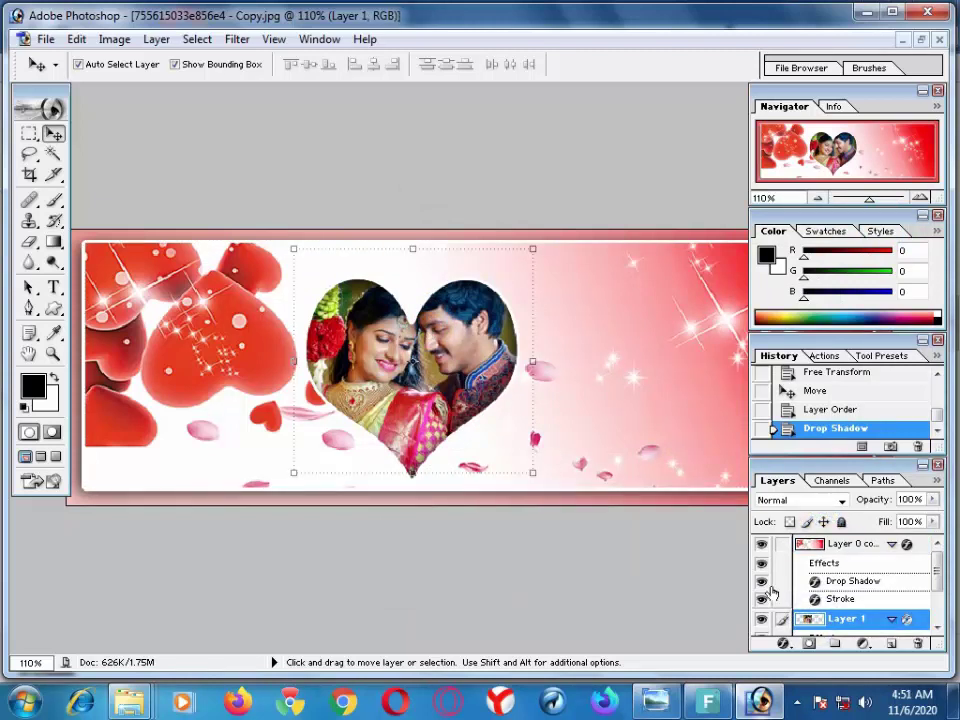
pyautogui.click(776, 544)
pyautogui.click(53, 154)
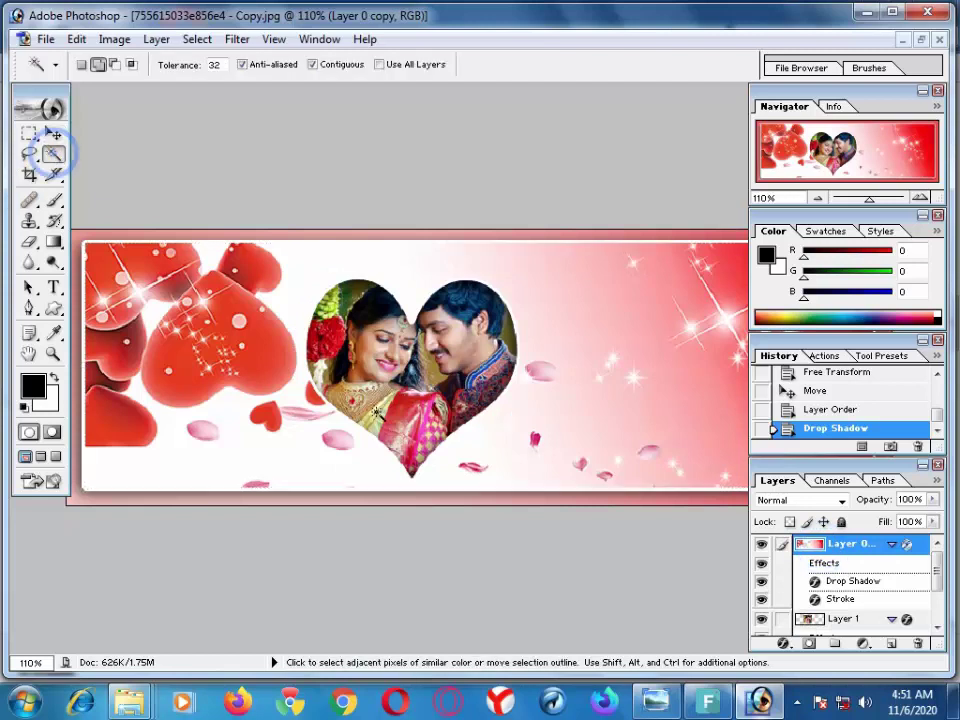
pyautogui.click(268, 280)
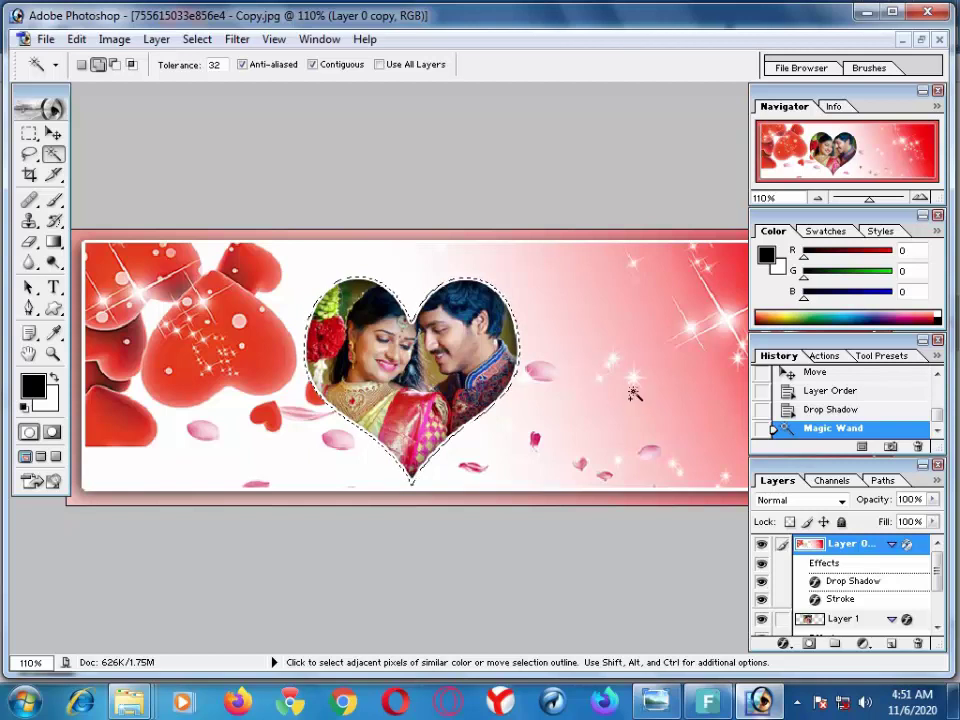
pyautogui.rightClick(434, 349)
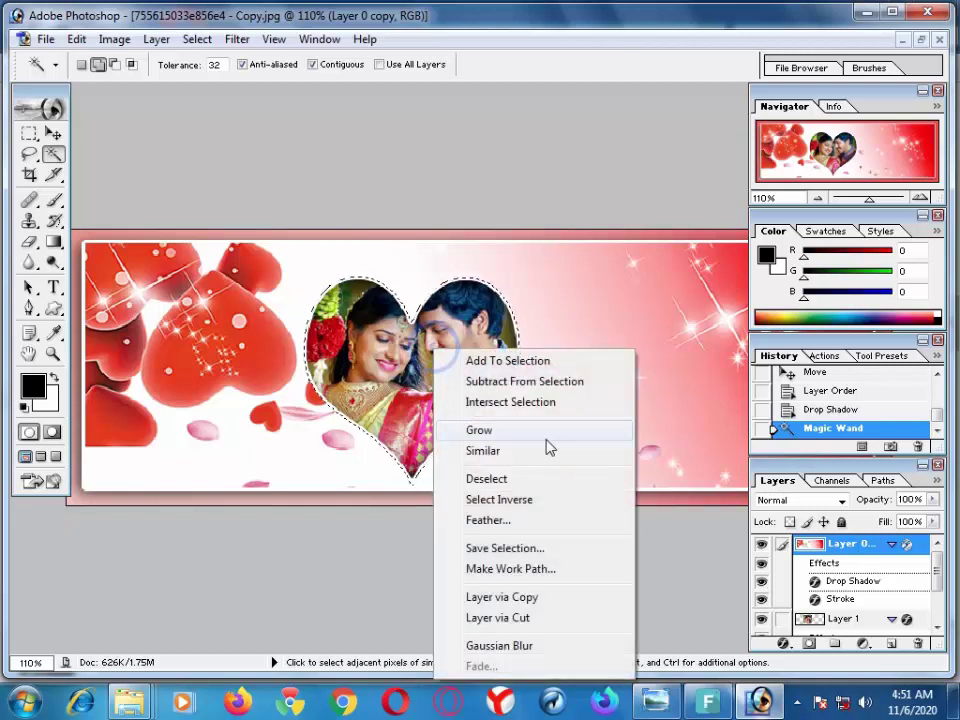
pyautogui.click(508, 522)
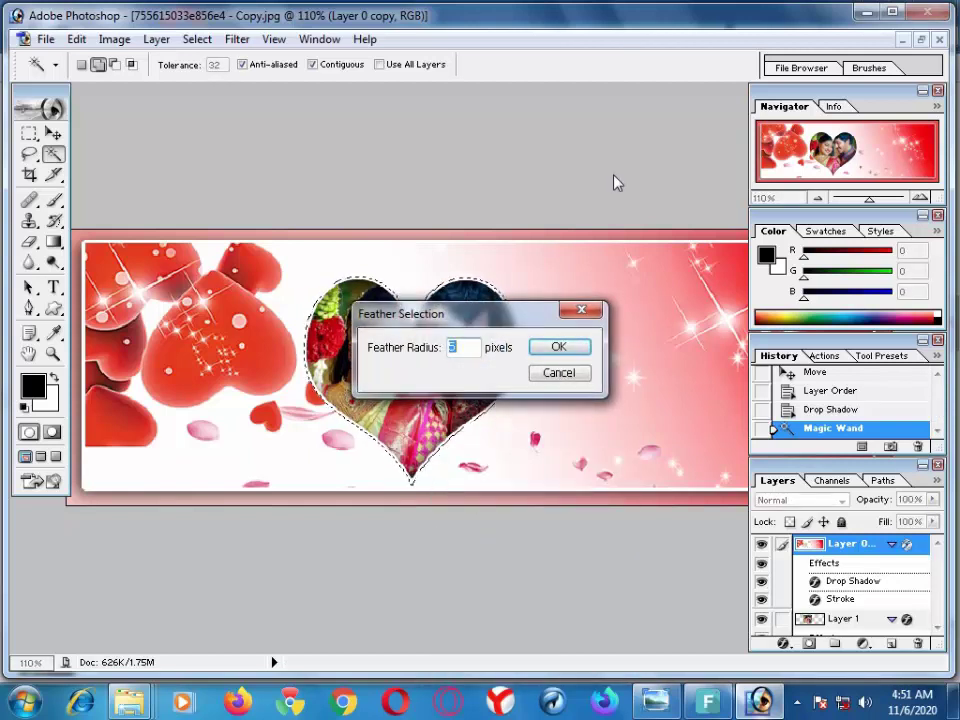
pyautogui.press('Return')
pyautogui.press('Delete')
pyautogui.press('Delete')
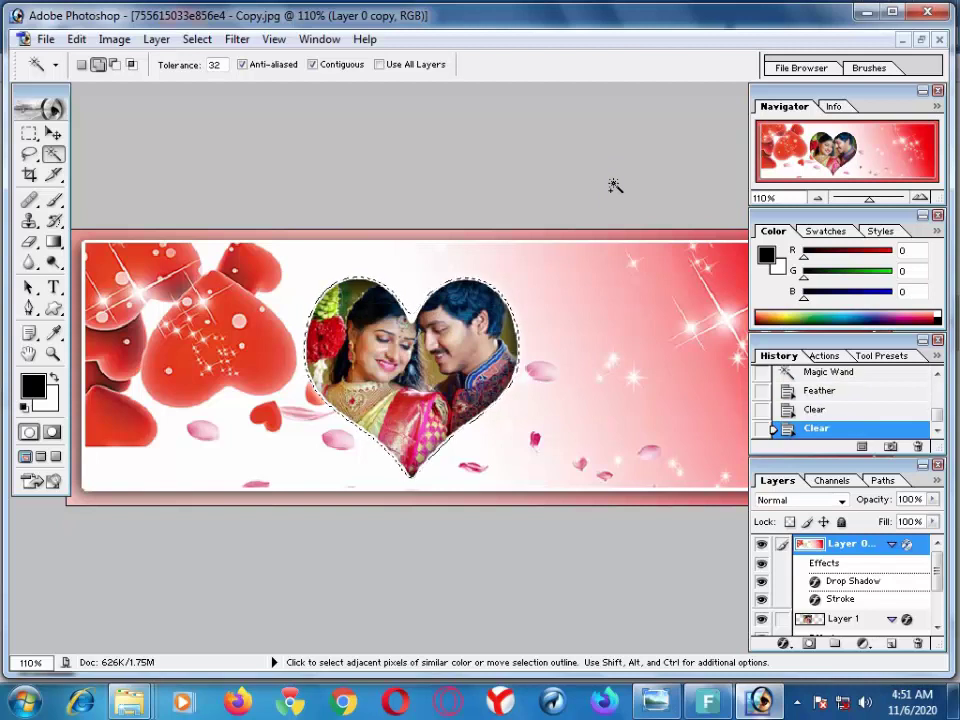
pyautogui.hotkey('ctrl', 'd')
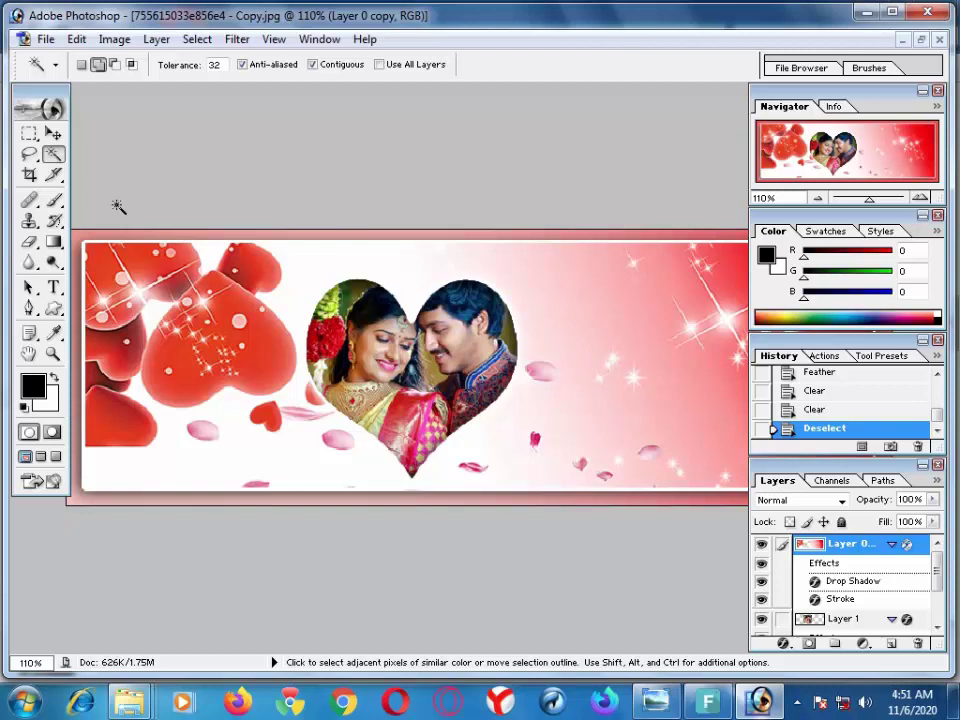
# Step: Open the Elegant-Blue-Net-Lehenga-Choli photo from the Mairrg folder in Photoshop
pyautogui.scroll(2, 255, 270)
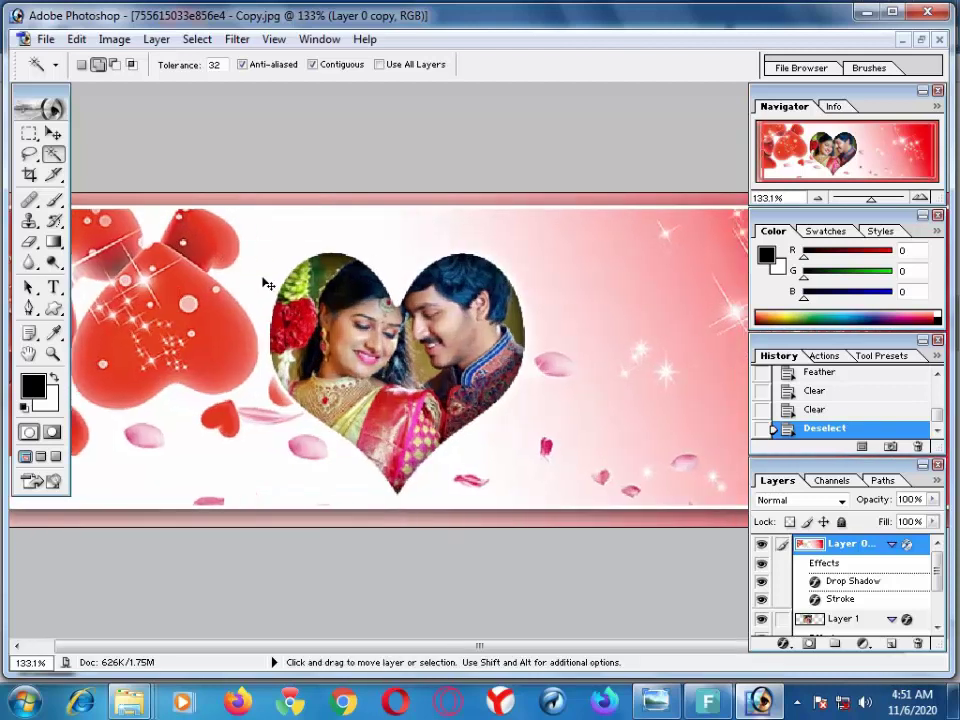
pyautogui.hotkey('ctrl', '-')
pyautogui.hotkey('ctrl', '-')
pyautogui.hotkey('ctrl', '-')
pyautogui.hotkey('ctrl', '+')
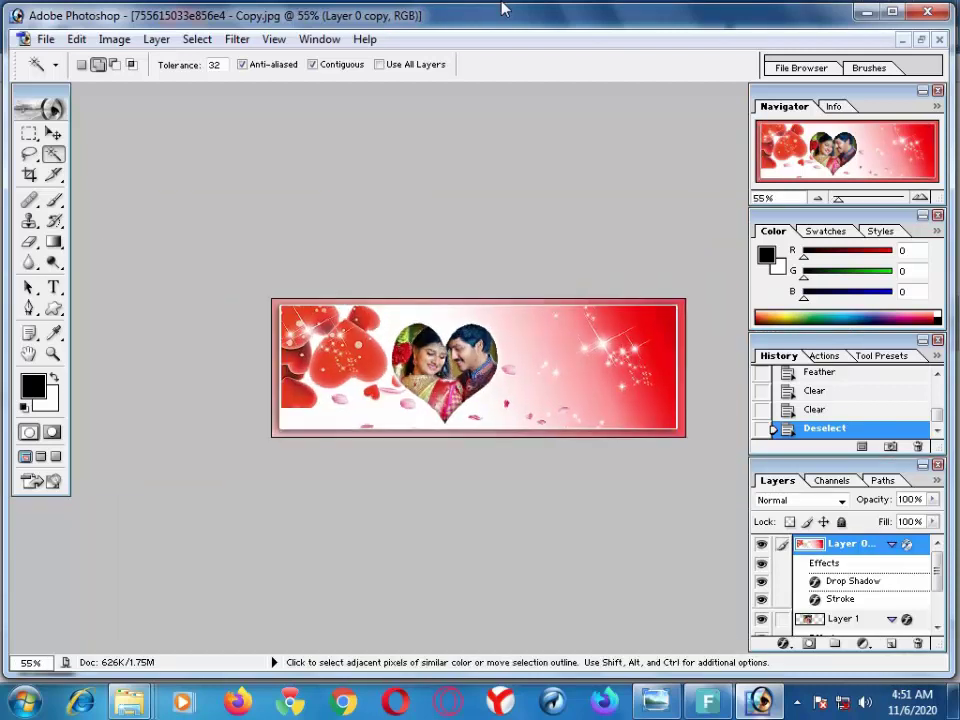
pyautogui.hotkey('ctrl', '+')
pyautogui.hotkey('ctrl', '-')
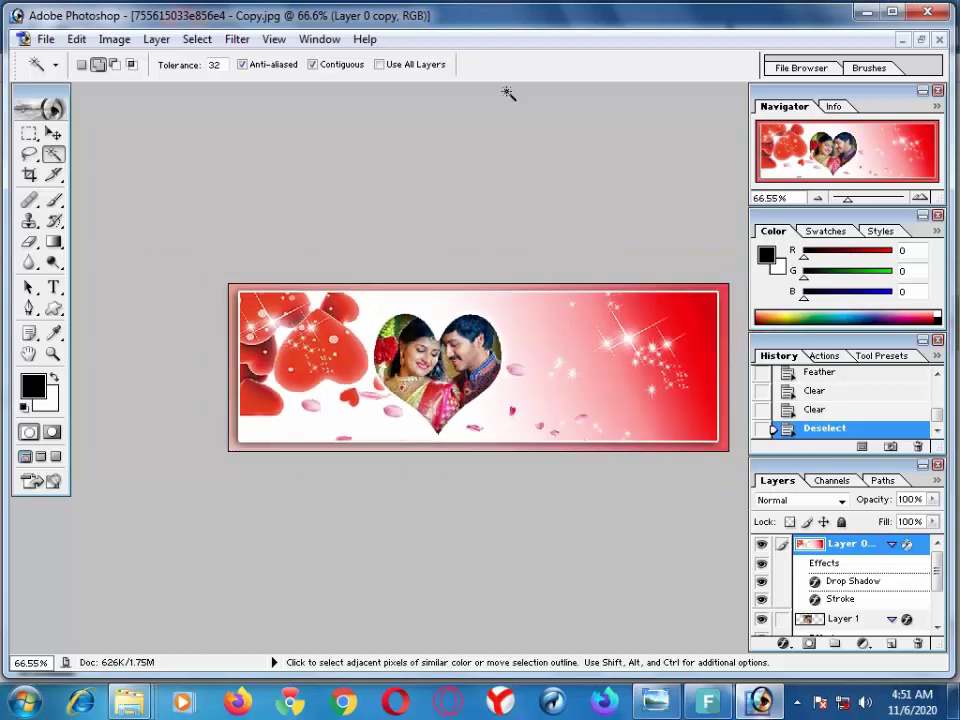
pyautogui.click(762, 705)
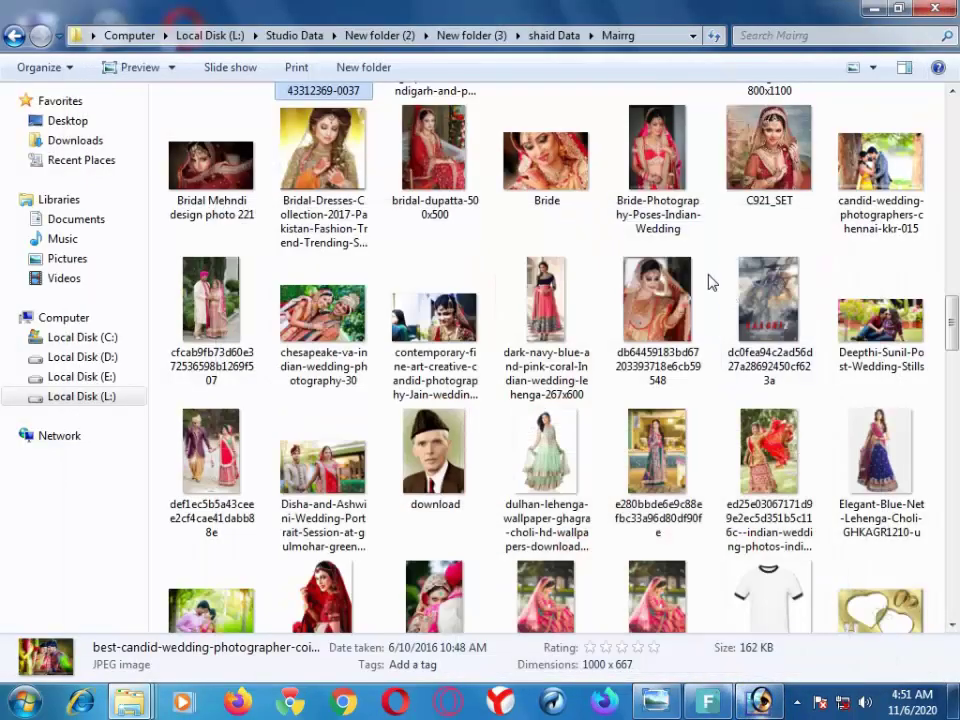
pyautogui.click(690, 290)
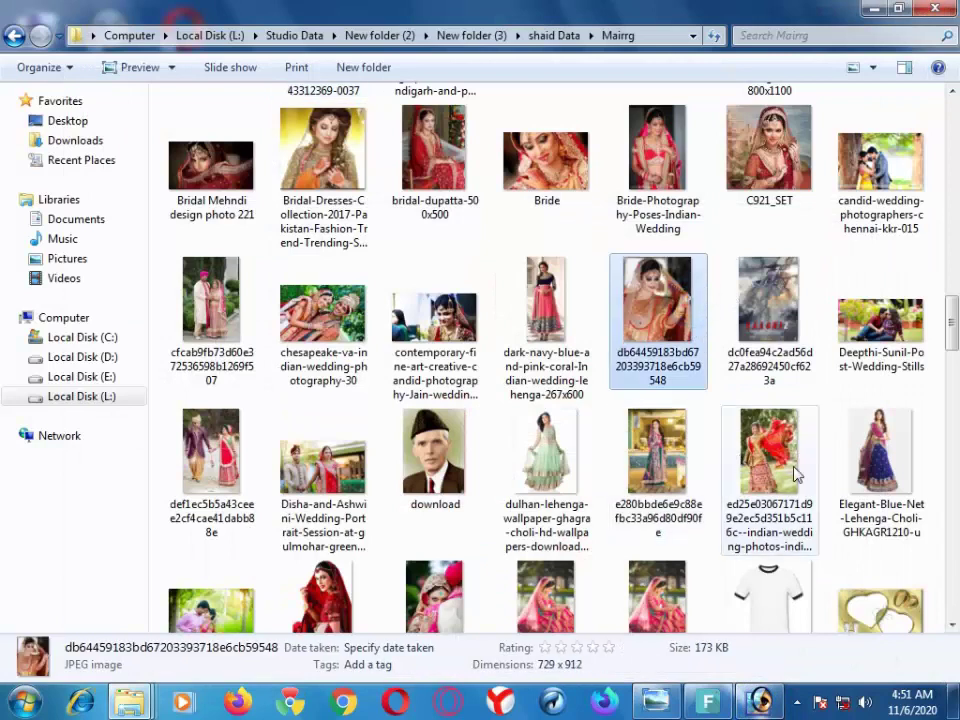
pyautogui.doubleClick(880, 455)
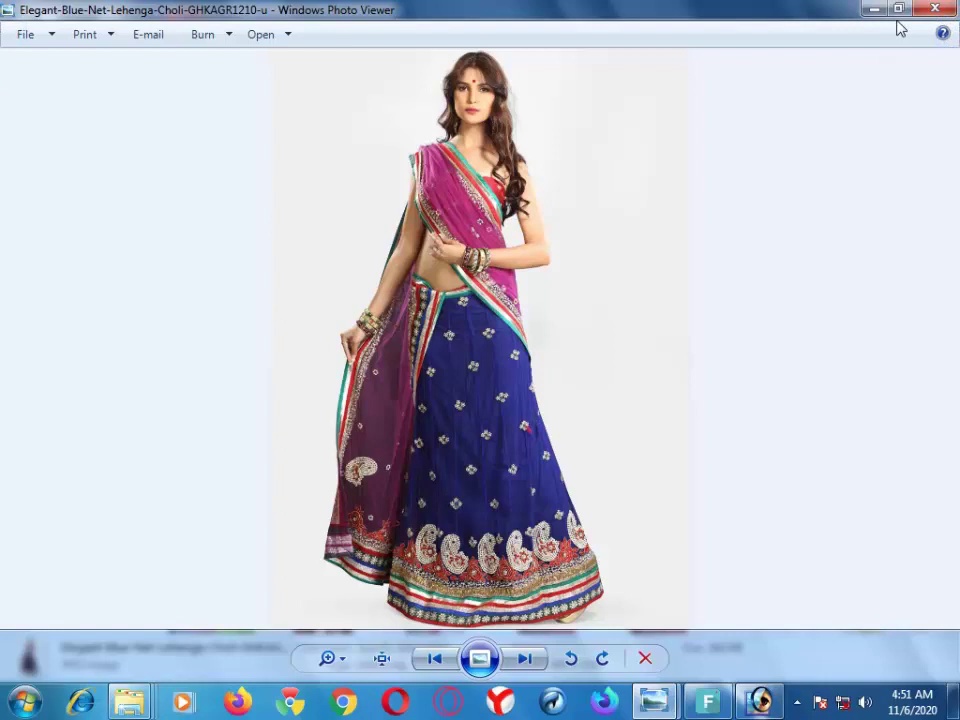
pyautogui.click(930, 10)
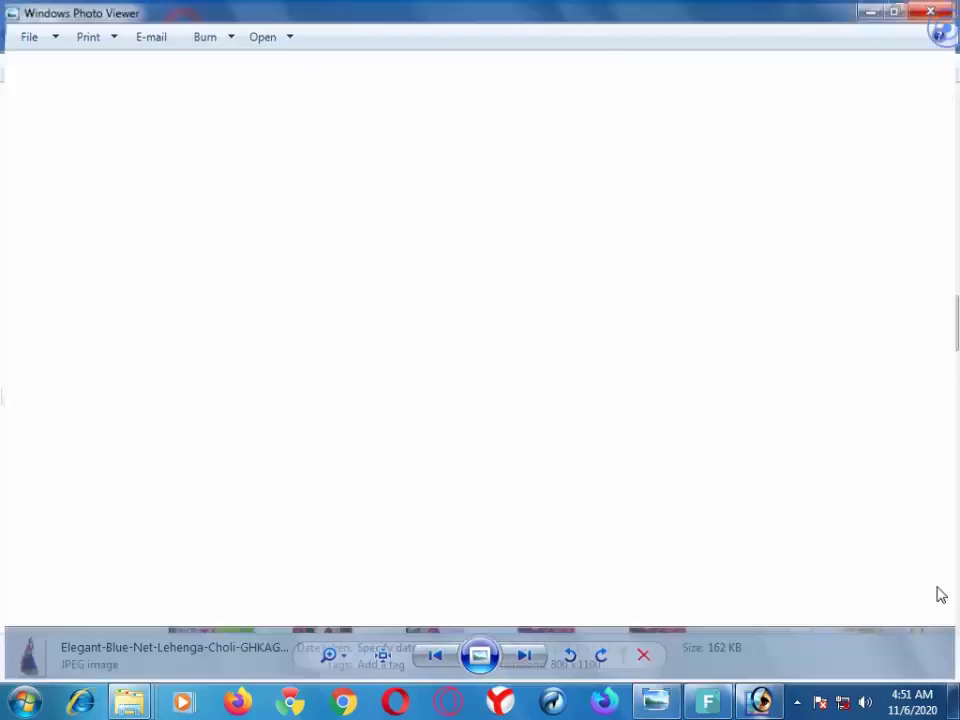
pyautogui.moveTo(878, 450)
pyautogui.mouseDown()
pyautogui.moveTo(780, 707)
pyautogui.moveTo(500, 500)
pyautogui.mouseUp()
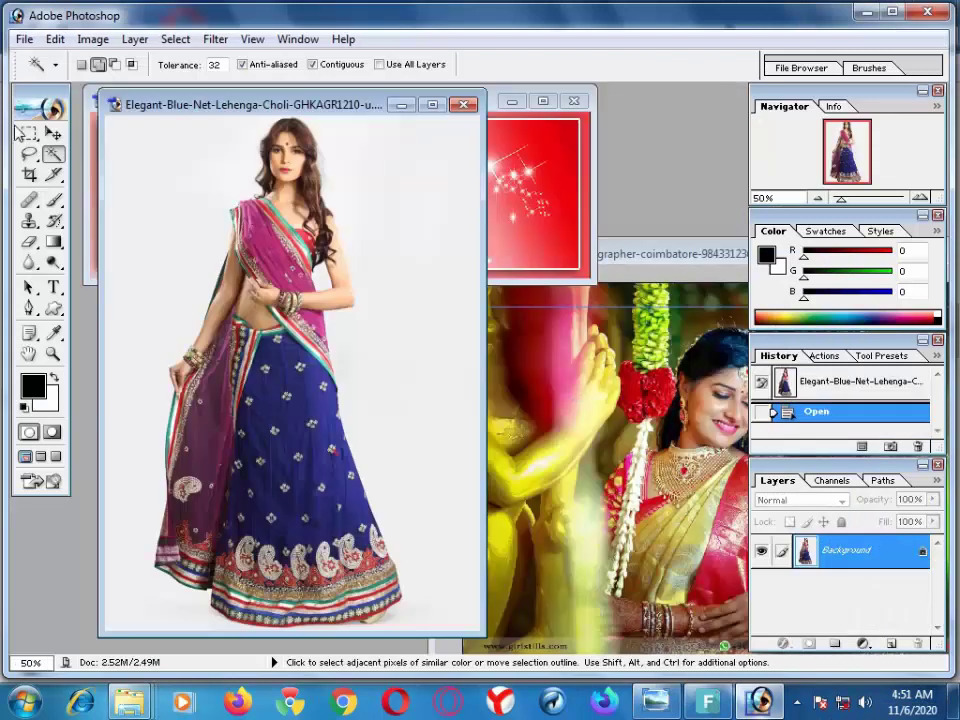
# Step: Copy the lehenga photo into the banner as Layer 2 and shrink it
pyautogui.click(53, 133)
pyautogui.moveTo(225, 193); pyautogui.dragTo(540, 210)
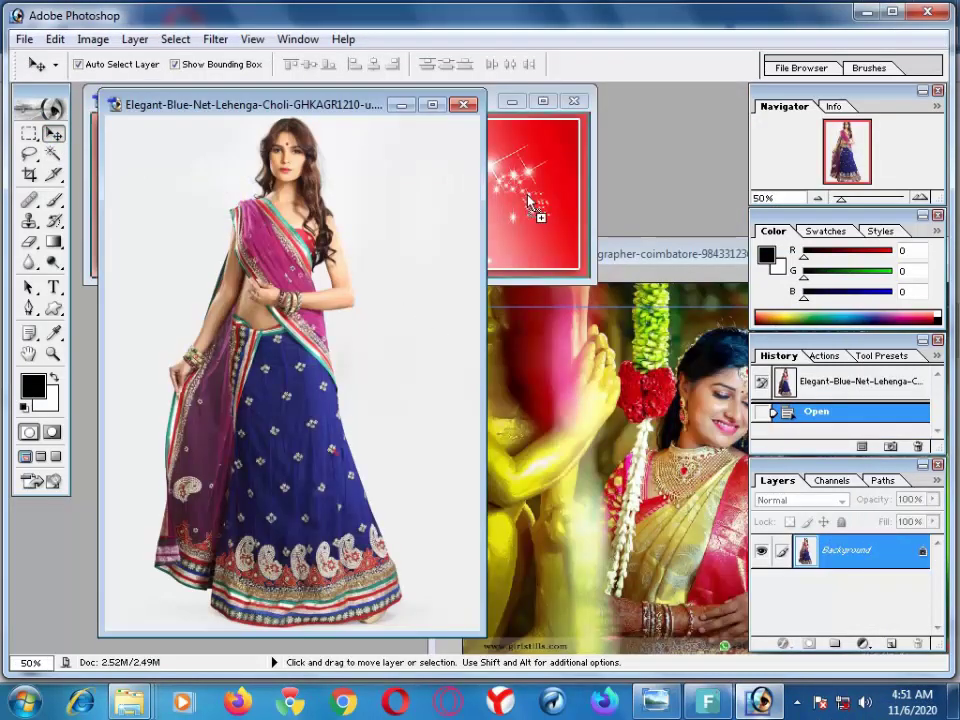
pyautogui.click(543, 101)
pyautogui.moveTo(587, 320)
pyautogui.mouseDown()
pyautogui.moveTo(380, 179)
pyautogui.moveTo(509, 357)
pyautogui.mouseUp()
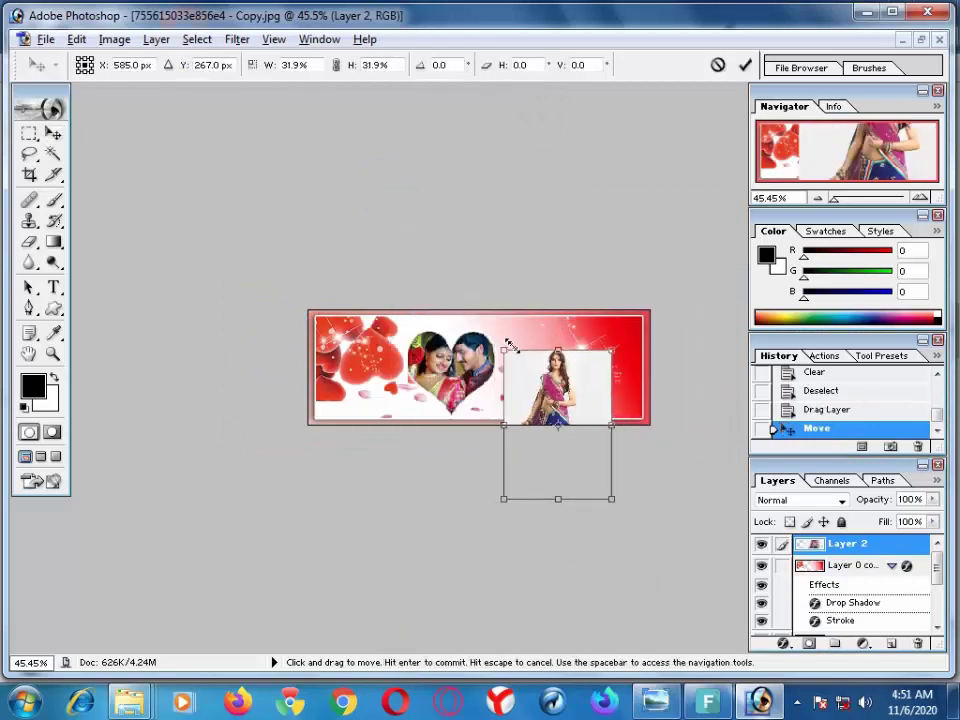
pyautogui.press('Return')
pyautogui.moveTo(515, 411); pyautogui.dragTo(538, 364)
# Step: Resize the lehenga model further and position her at the banner's right end
pyautogui.hotkey('ctrl', '0')
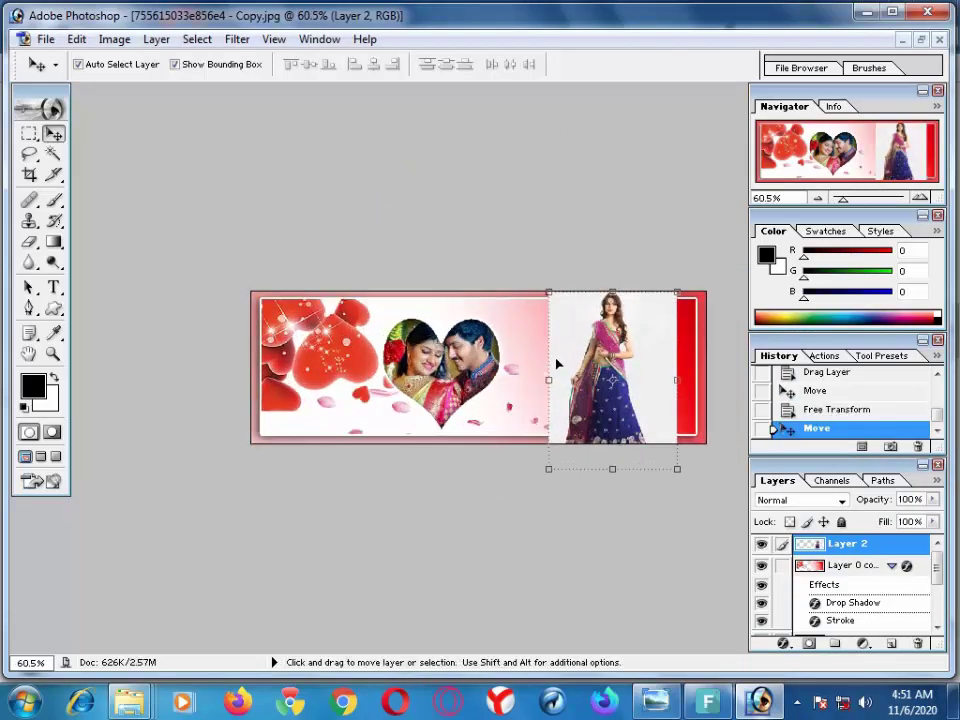
pyautogui.moveTo(548, 293); pyautogui.dragTo(574, 325)
pyautogui.press('Return')
pyautogui.moveTo(590, 378); pyautogui.dragTo(613, 372)
pyautogui.scroll(2, 613, 372)
pyautogui.scroll(2, 613, 372)
pyautogui.scroll(-1, 613, 372)
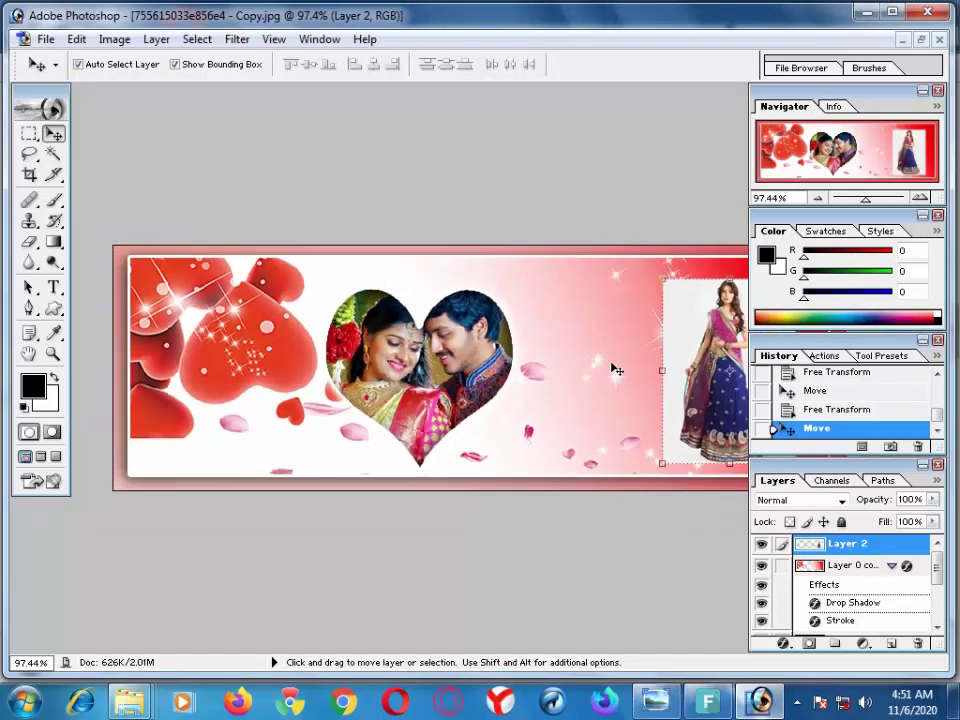
pyautogui.scroll(-2, 613, 372)
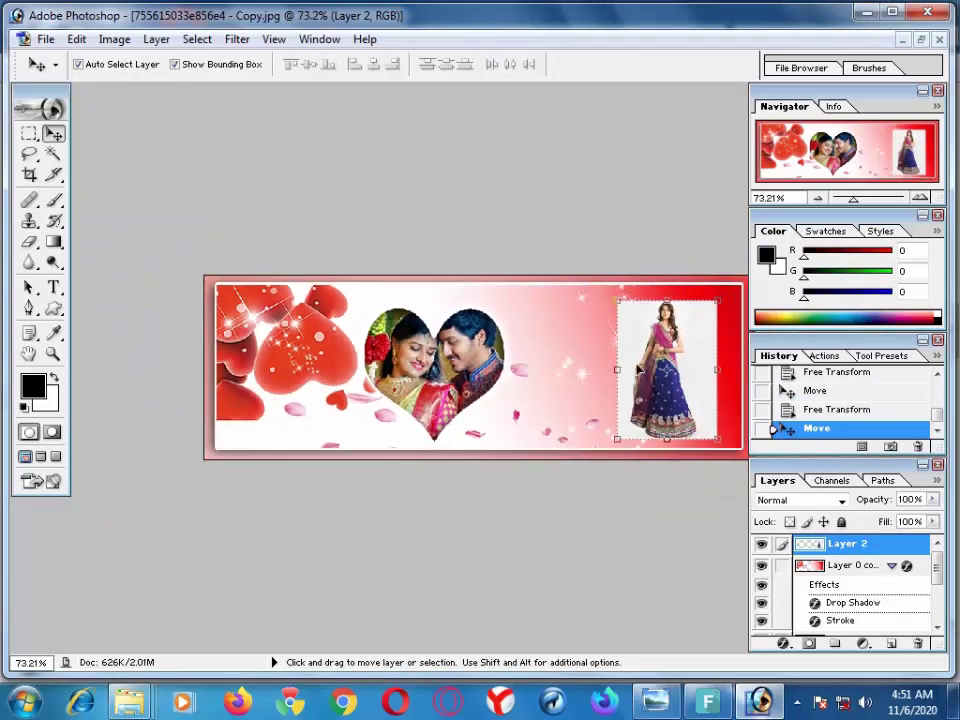
pyautogui.click(618, 294)
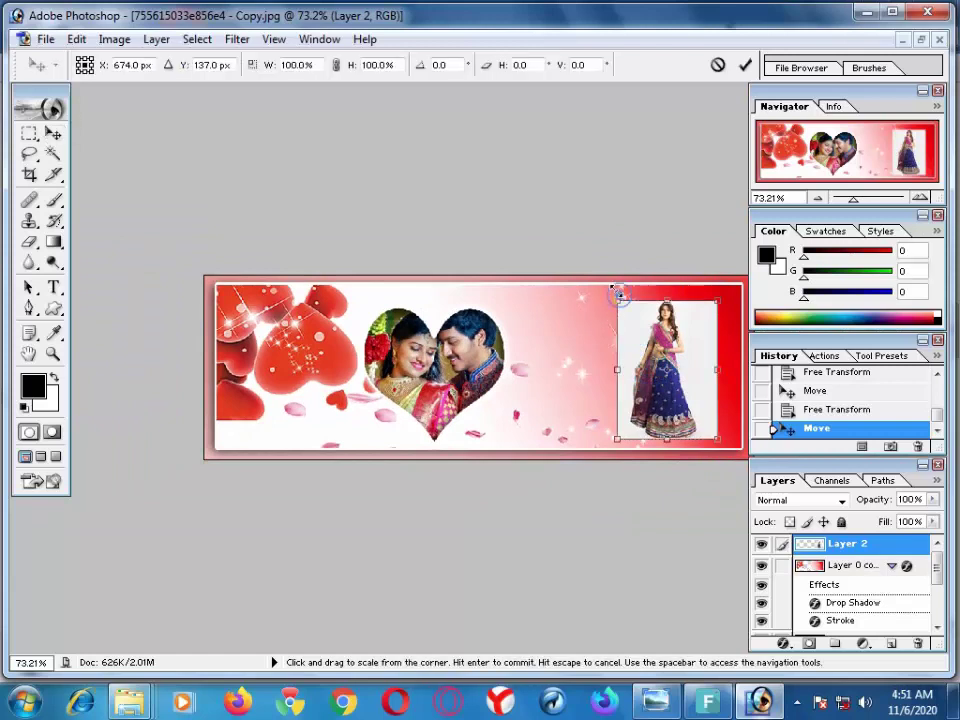
pyautogui.moveTo(618, 294); pyautogui.dragTo(610, 286)
pyautogui.press('Return')
pyautogui.press('Down')
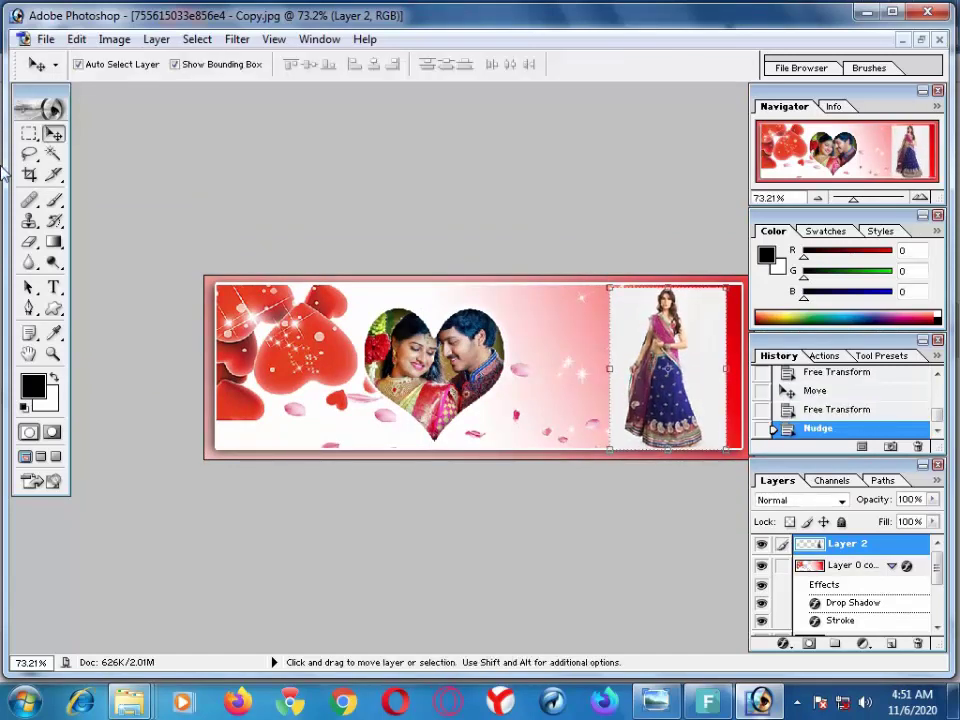
# Step: Delete the model's white background via Magic Wand, feathering the selection by 2
pyautogui.click(53, 153)
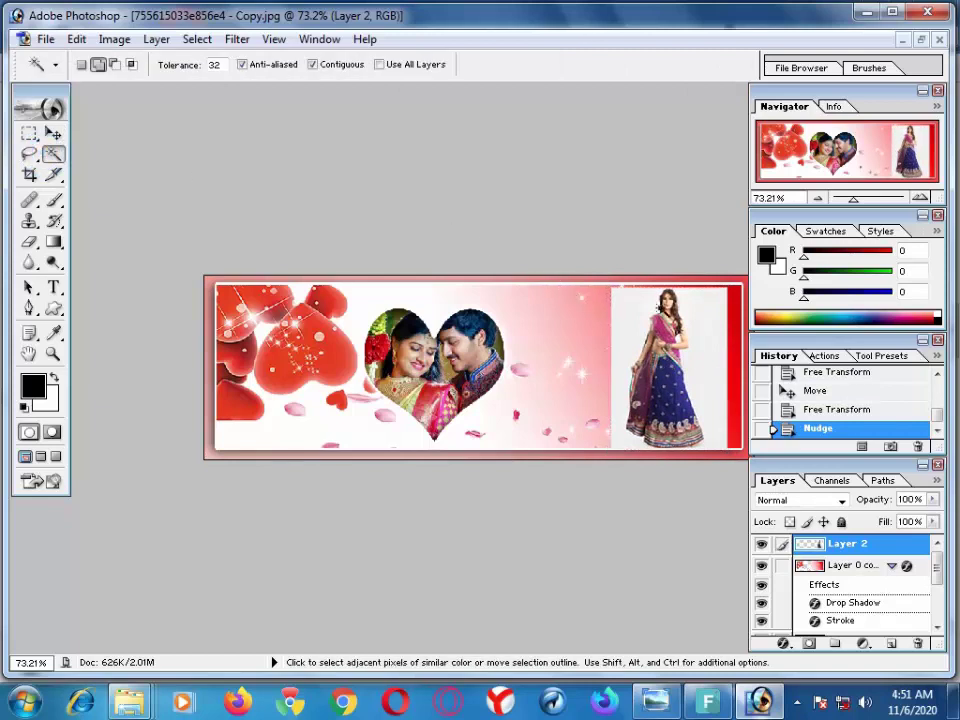
pyautogui.click(647, 308)
pyautogui.press('Delete')
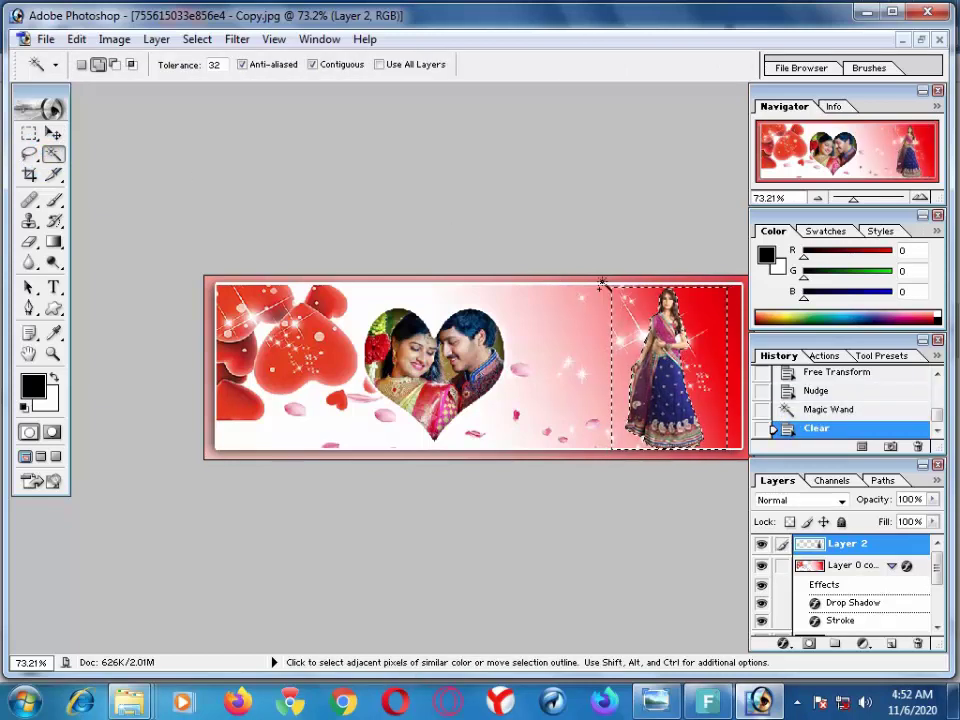
pyautogui.rightClick(682, 380)
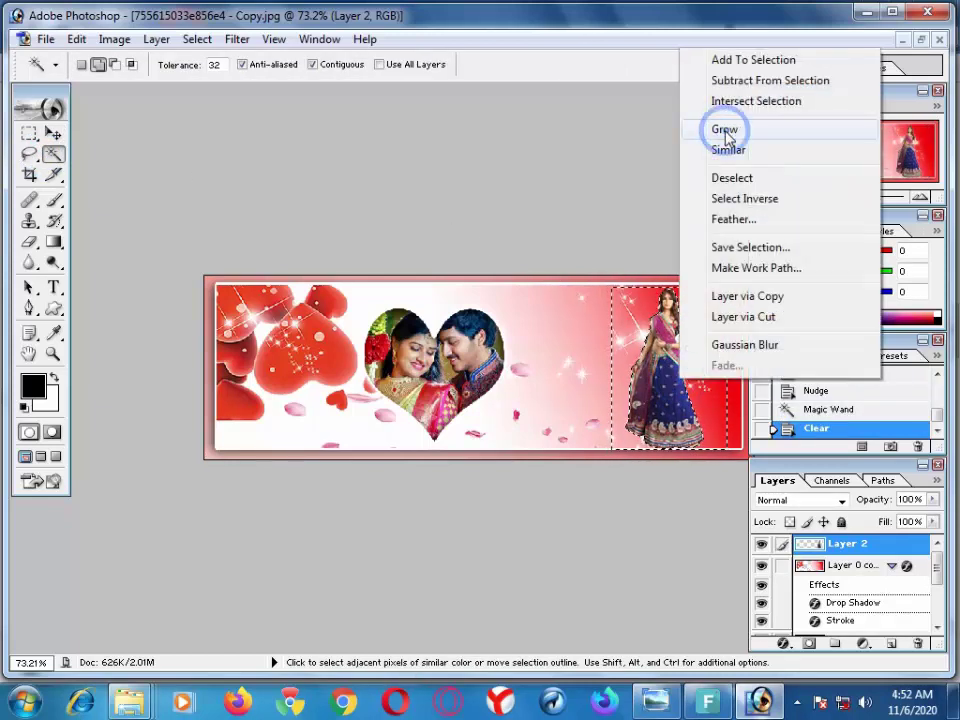
pyautogui.click(741, 224)
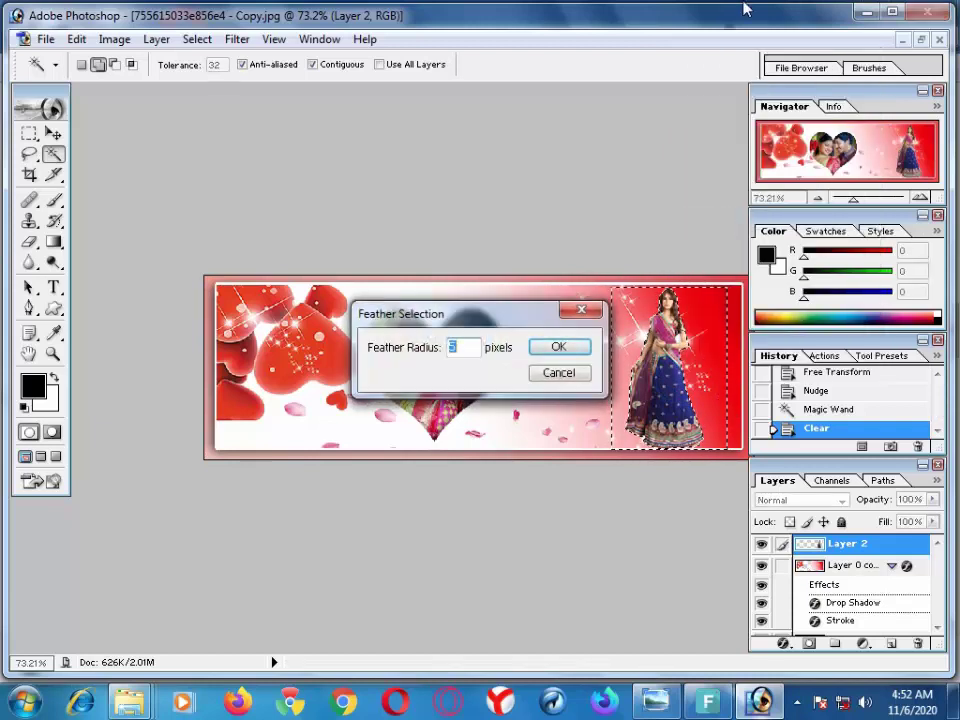
pyautogui.write('2')
pyautogui.press('Return')
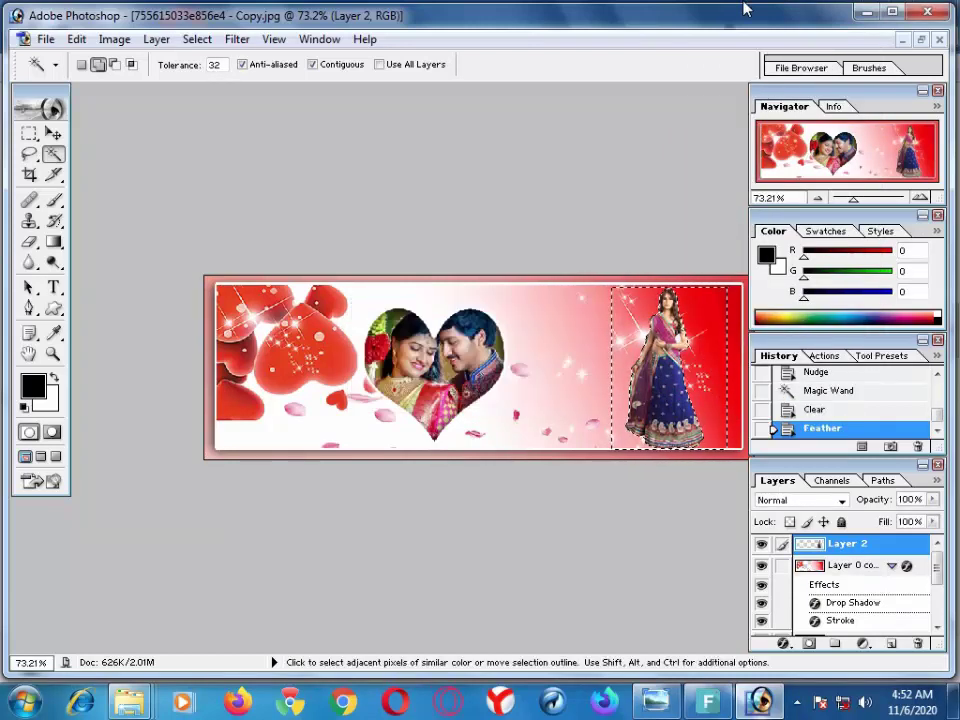
pyautogui.hotkey('ctrl', 'd')
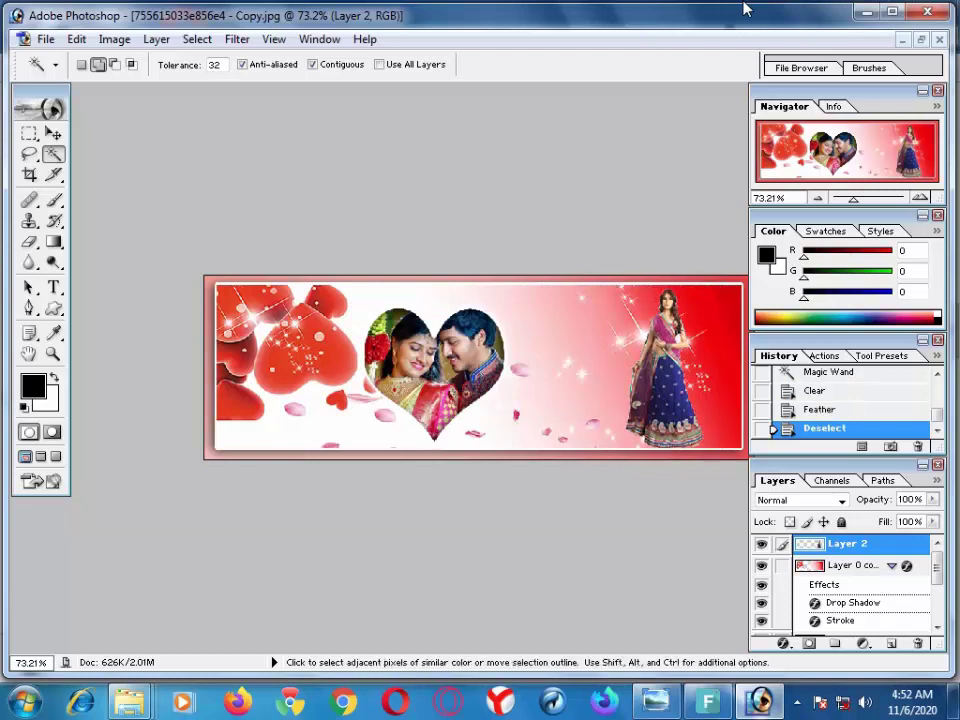
pyautogui.hotkey('ctrl', '+')
pyautogui.scroll(-1, 638, 216)
pyautogui.scroll(-1, 687, 253)
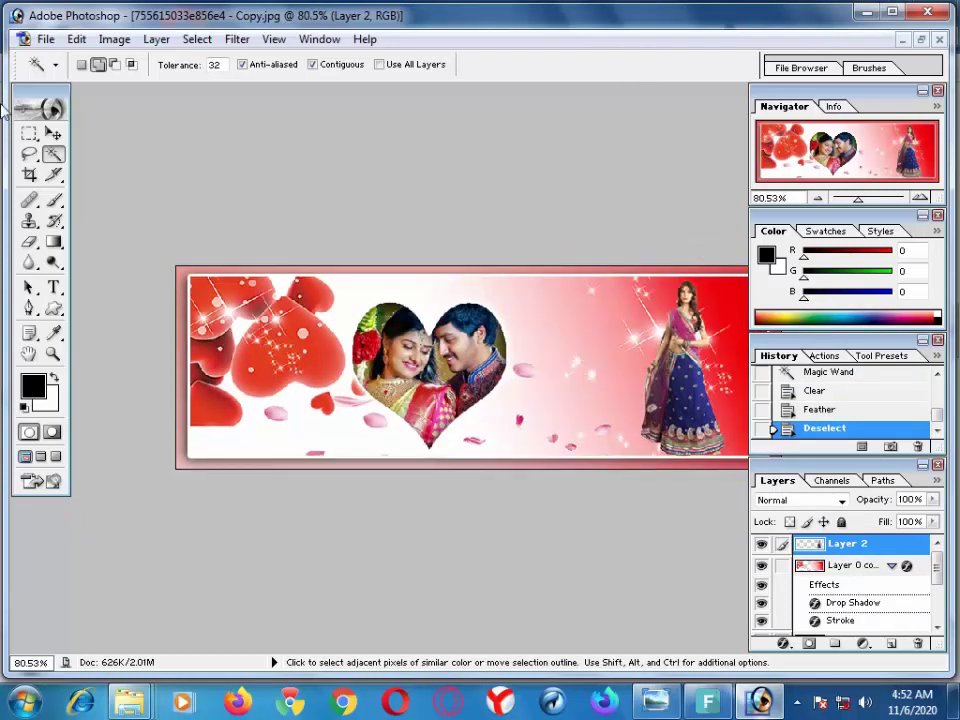
# Step: Nudge Layer 2 right with Shift+Right, against the banner's right edge
pyautogui.click(53, 133)
pyautogui.press('Up')
pyautogui.scroll(-1, 555, 340)
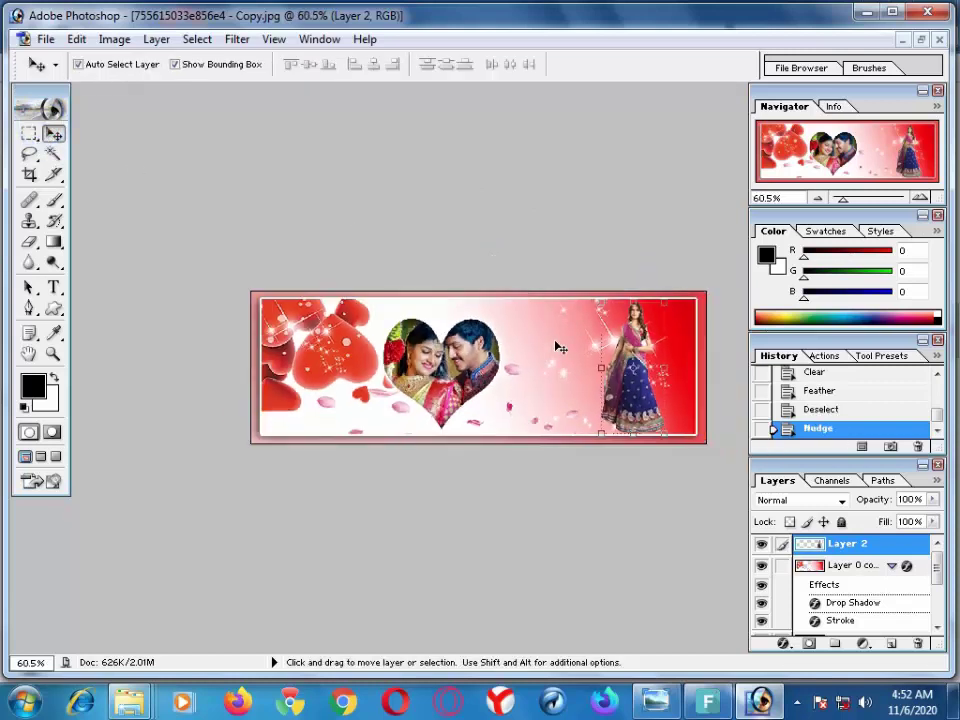
pyautogui.hotkey('shift', 'Right')
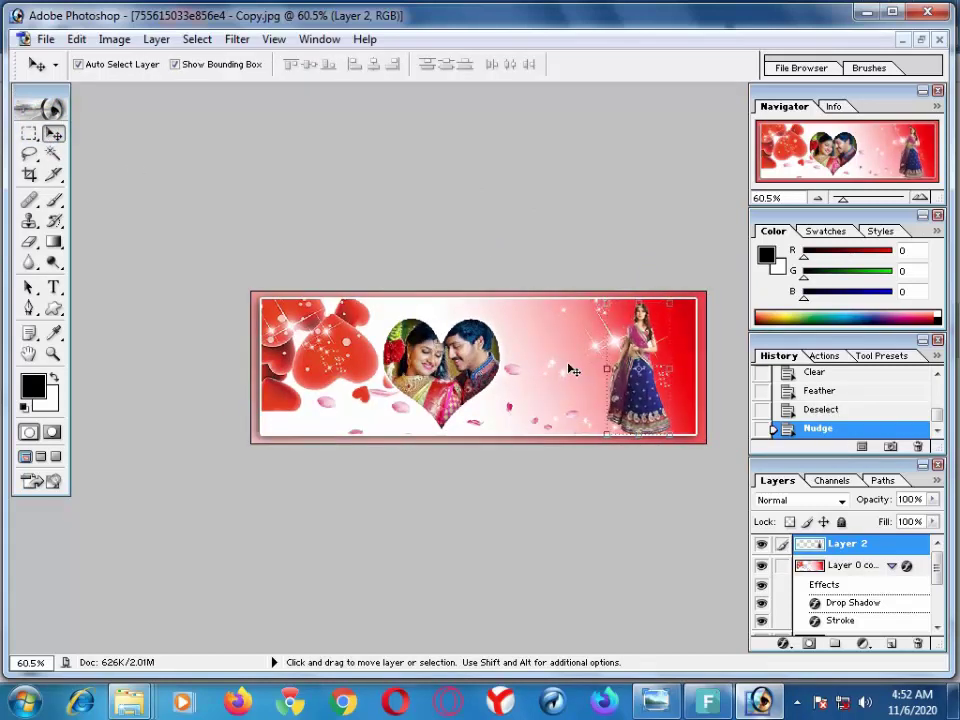
pyautogui.hotkey('shift', 'Right')
pyautogui.hotkey('shift', 'Right')
pyautogui.hotkey('shift', 'Right')
pyautogui.hotkey('shift', 'Right')
pyautogui.hotkey('ctrl', 't')
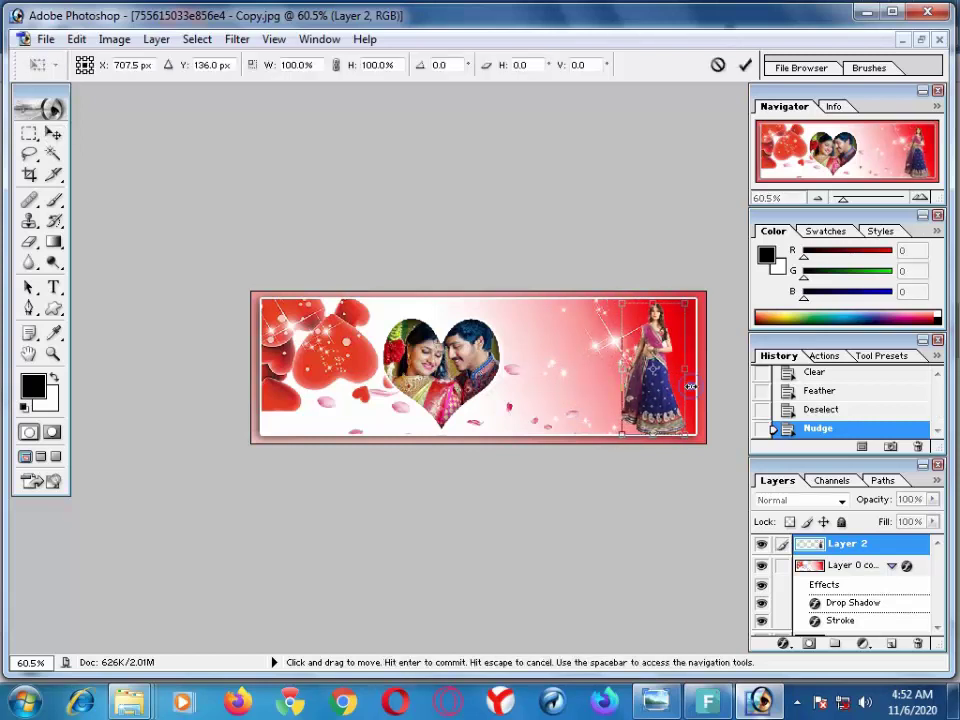
pyautogui.press('Return')
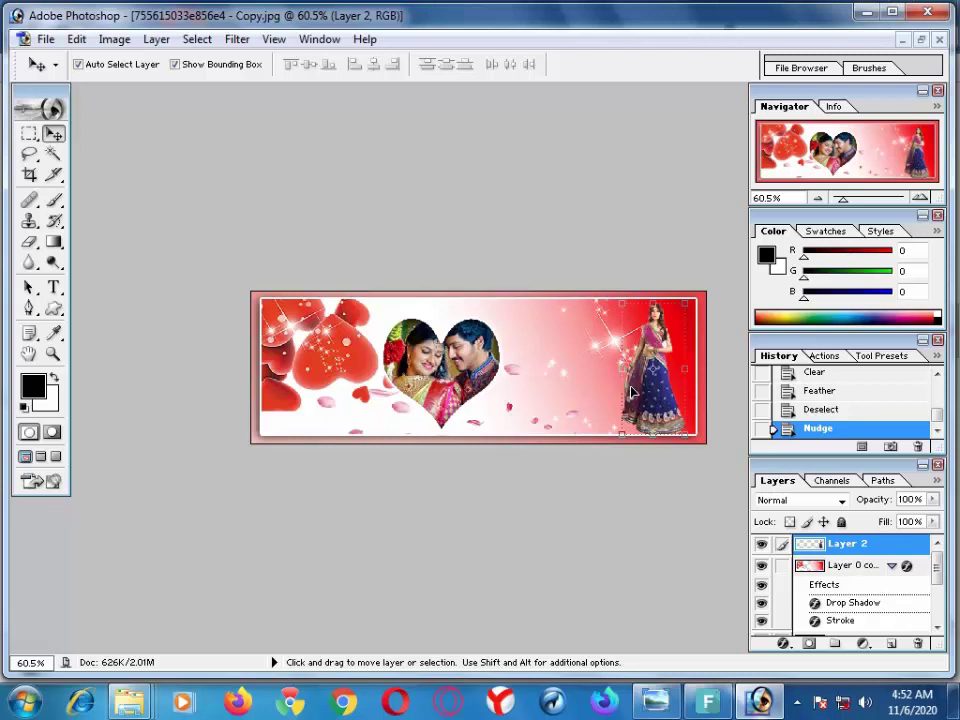
# Step: Browse the Mairrg bridal photo folder and preview the red-veiled bride portrait
pyautogui.click(750, 708)
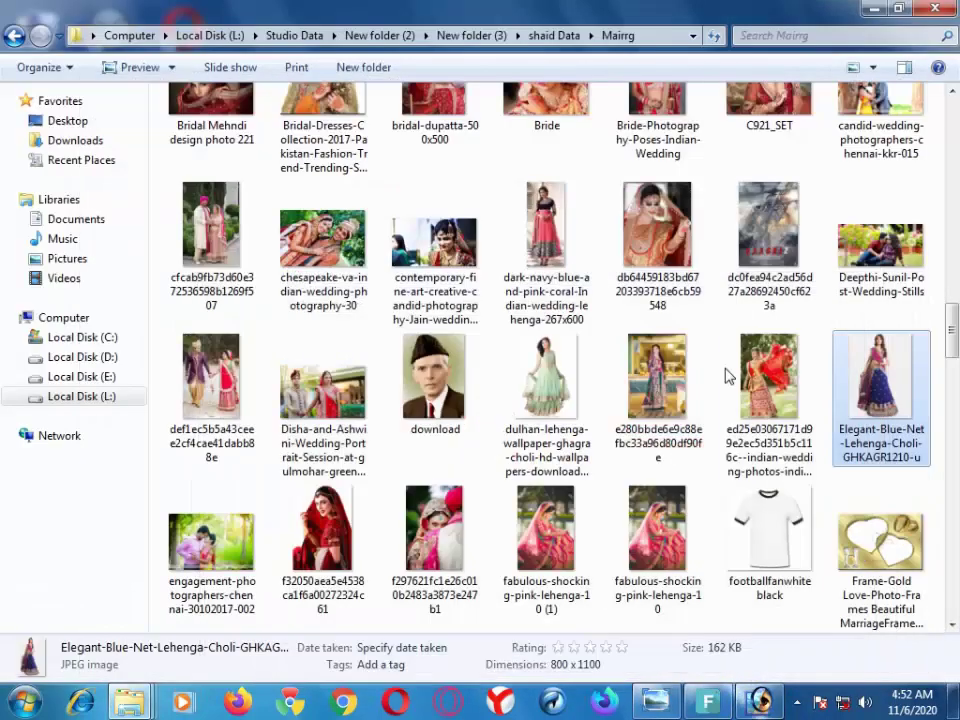
pyautogui.click(731, 387)
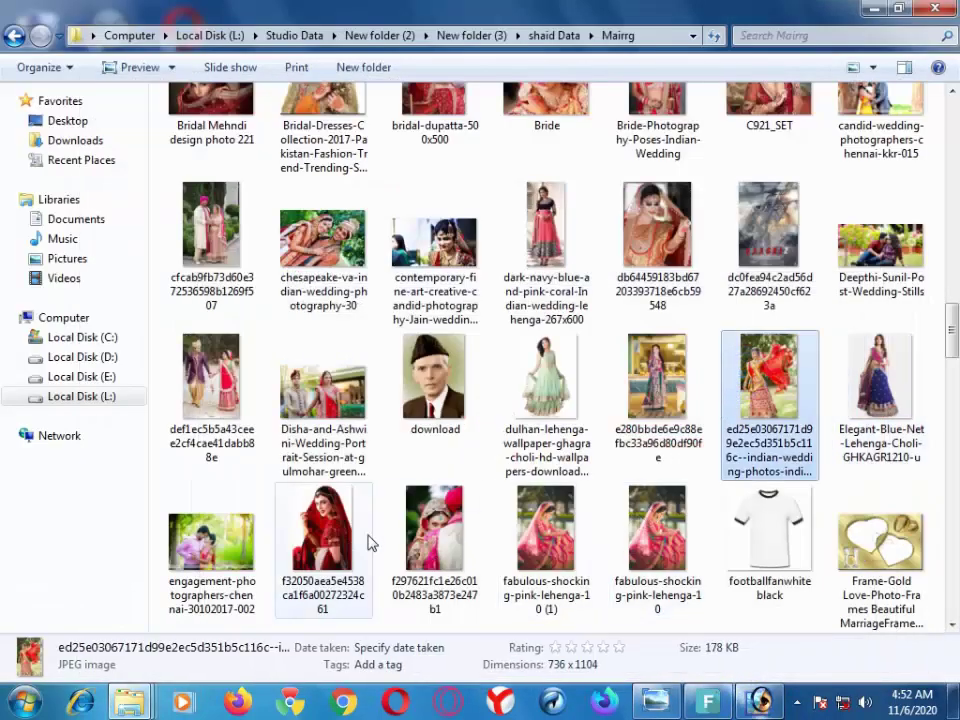
pyautogui.doubleClick(657, 378)
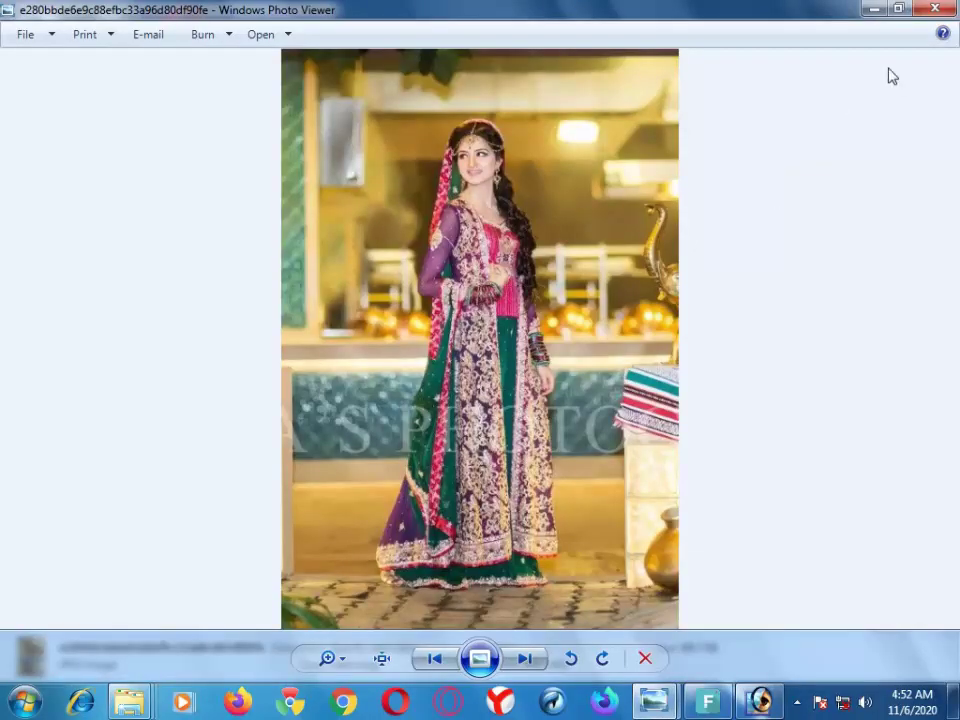
pyautogui.click(935, 10)
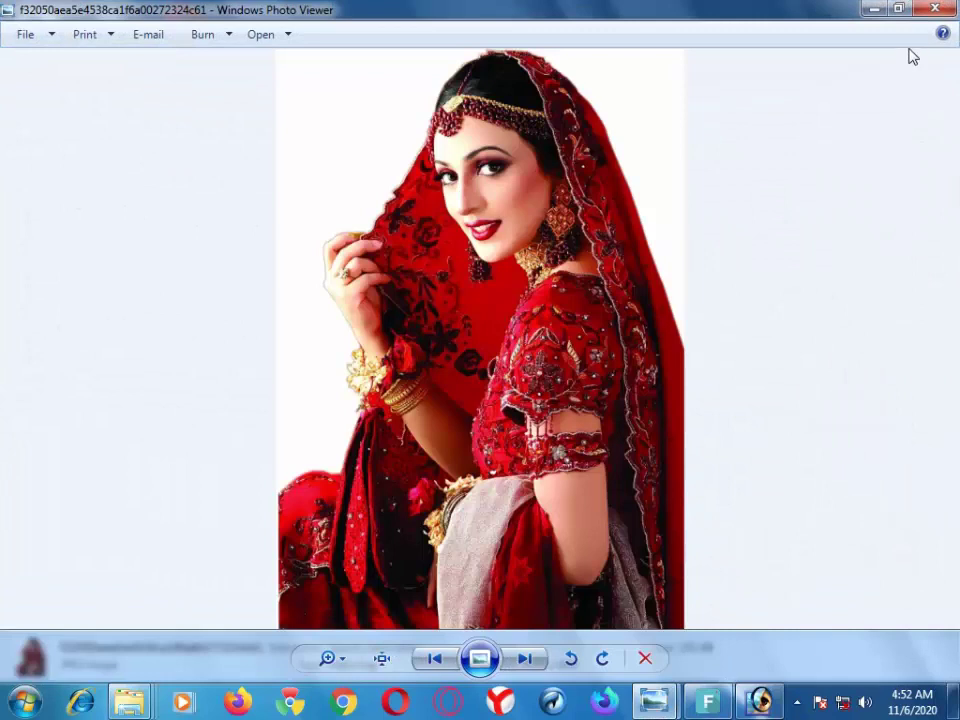
pyautogui.click(930, 8)
# Step: Drag the red-veiled bride photo into the banner as Layer 3 and shift it up-left
pyautogui.moveTo(323, 530)
pyautogui.mouseDown()
pyautogui.moveTo(586, 688)
pyautogui.moveTo(678, 508)
pyautogui.moveTo(760, 705)
pyautogui.moveTo(544, 386)
pyautogui.moveTo(454, 284)
pyautogui.moveTo(461, 293)
pyautogui.mouseUp()
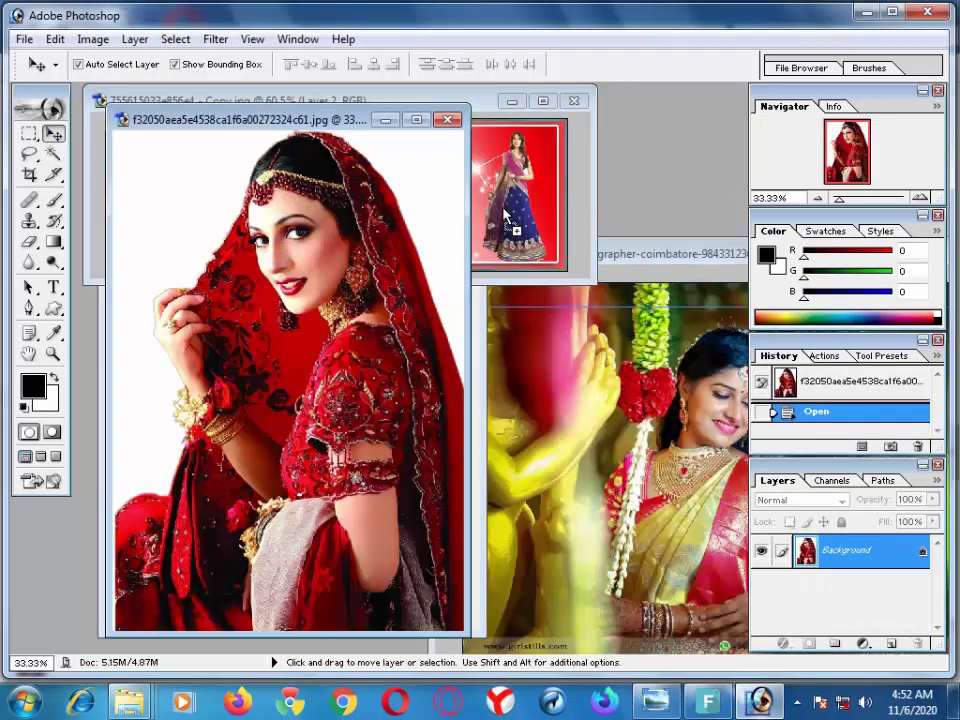
pyautogui.moveTo(280, 235); pyautogui.dragTo(510, 138)
pyautogui.hotkey('ctrl', '-')
pyautogui.hotkey('ctrl', '-')
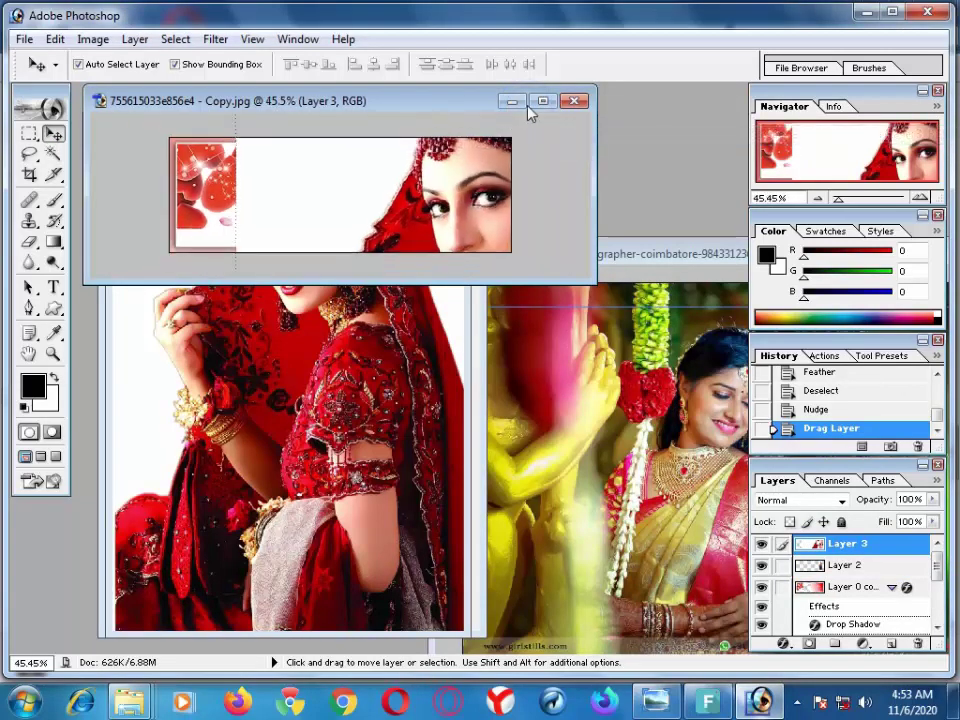
pyautogui.click(542, 101)
pyautogui.moveTo(507, 401); pyautogui.dragTo(366, 367)
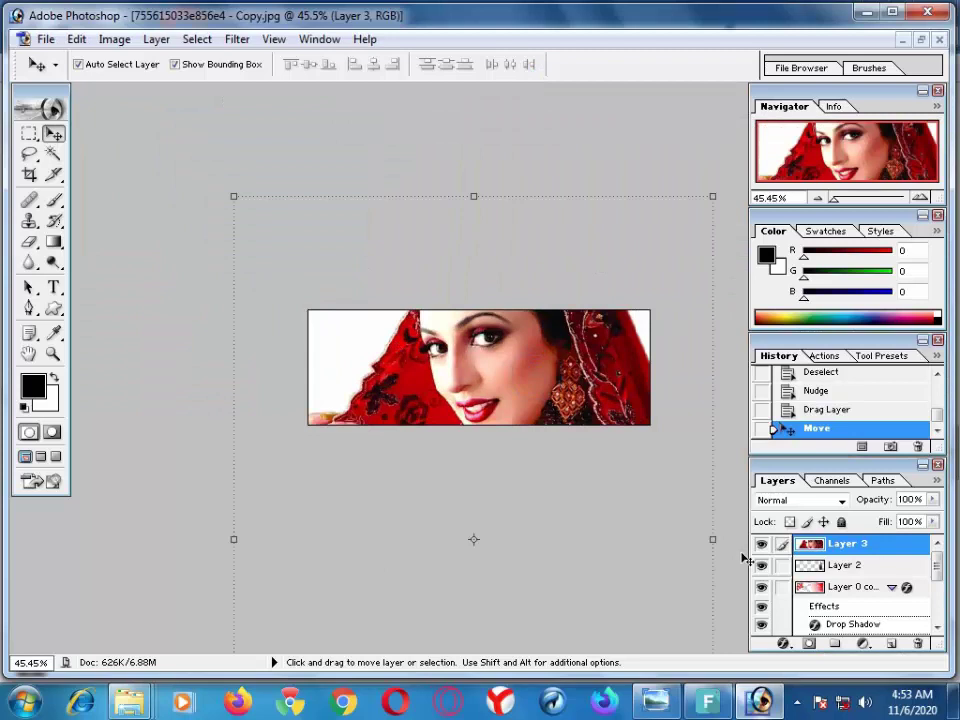
# Step: Reposition the bride photo and scale it down to about half size
pyautogui.moveTo(531, 368); pyautogui.dragTo(272, 348)
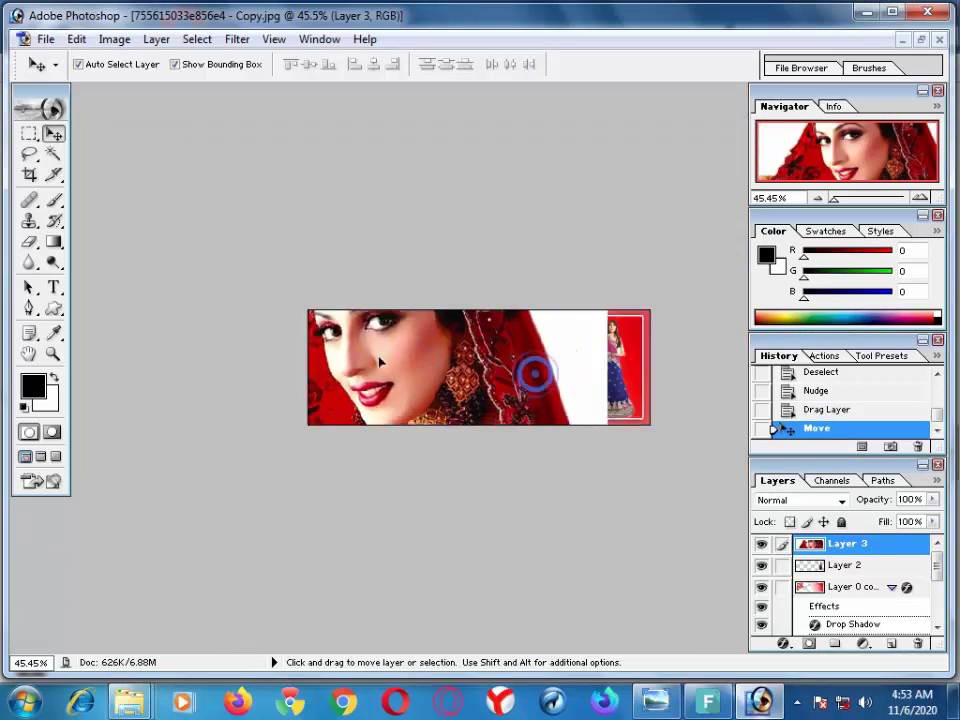
pyautogui.moveTo(600, 373); pyautogui.dragTo(458, 372)
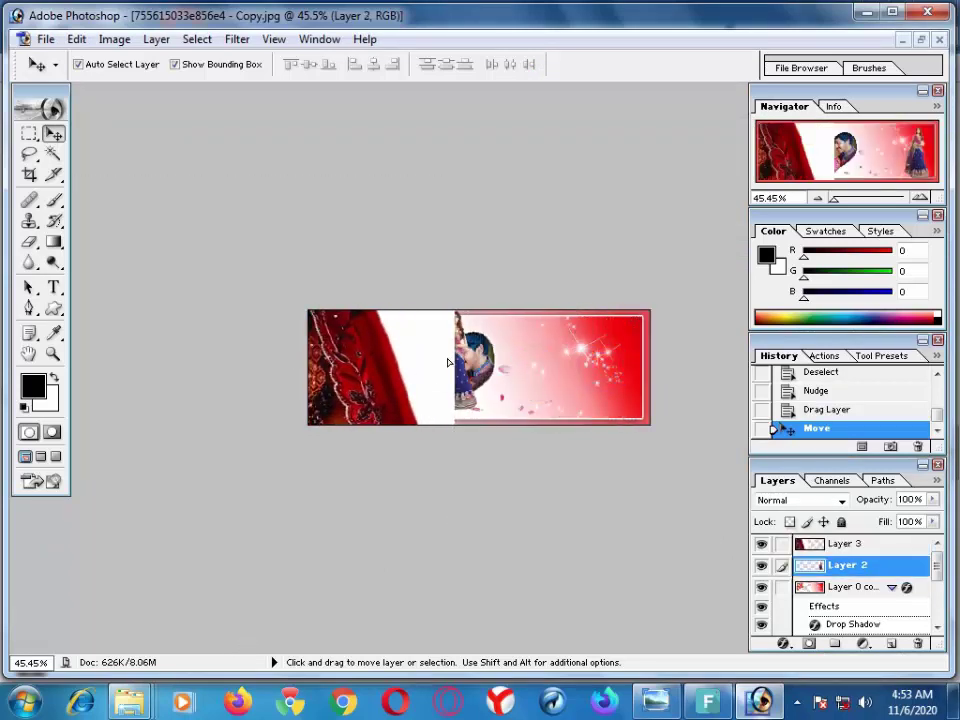
pyautogui.moveTo(352, 367); pyautogui.dragTo(629, 385)
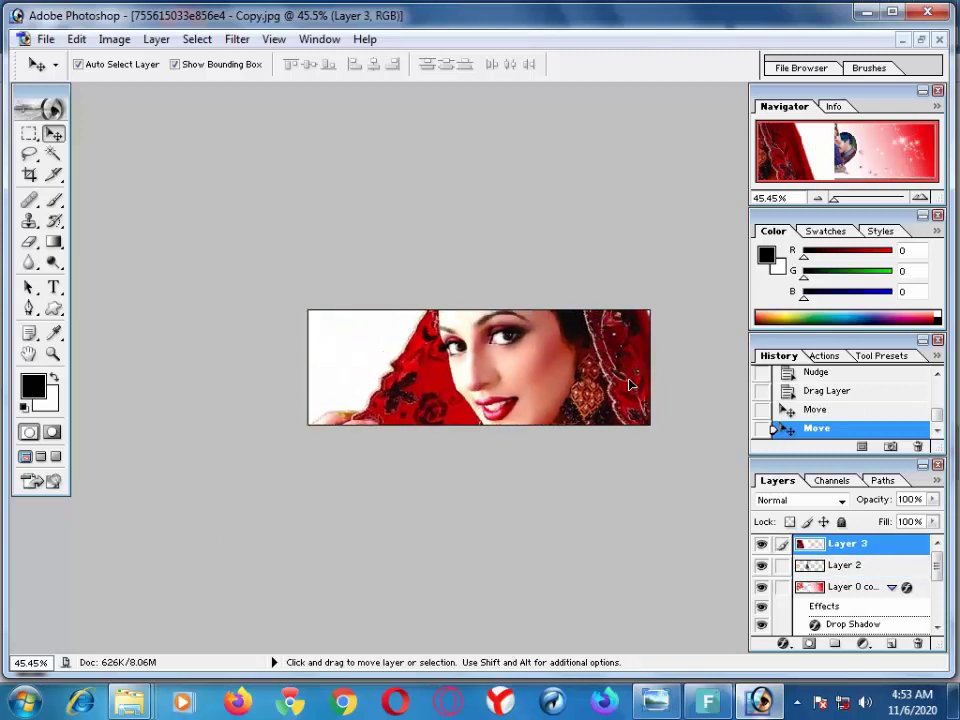
pyautogui.press('shift')
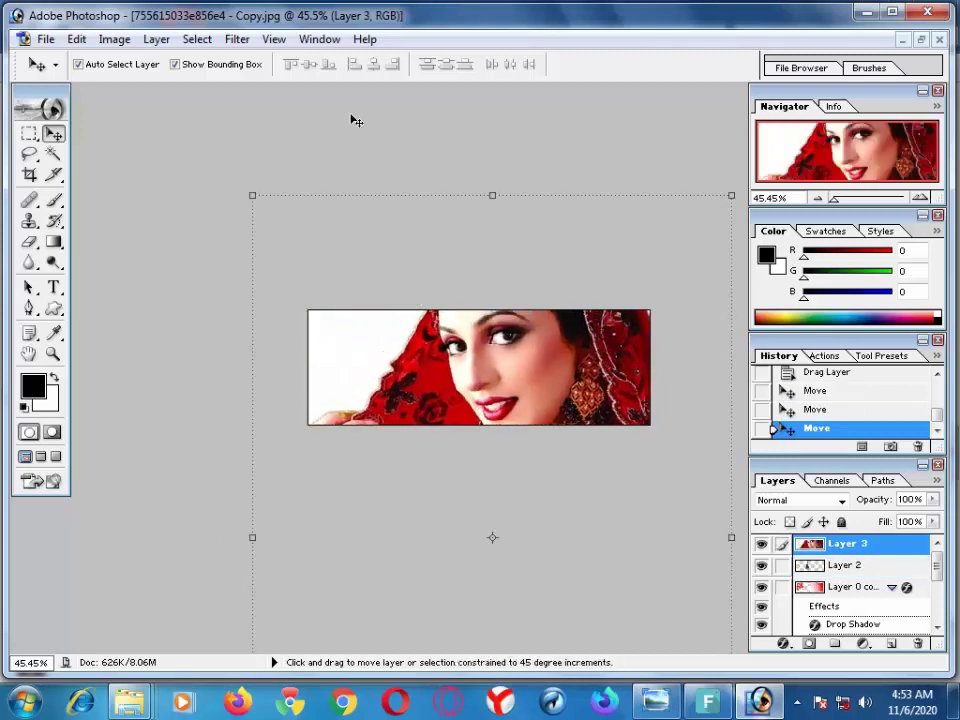
pyautogui.press('space')
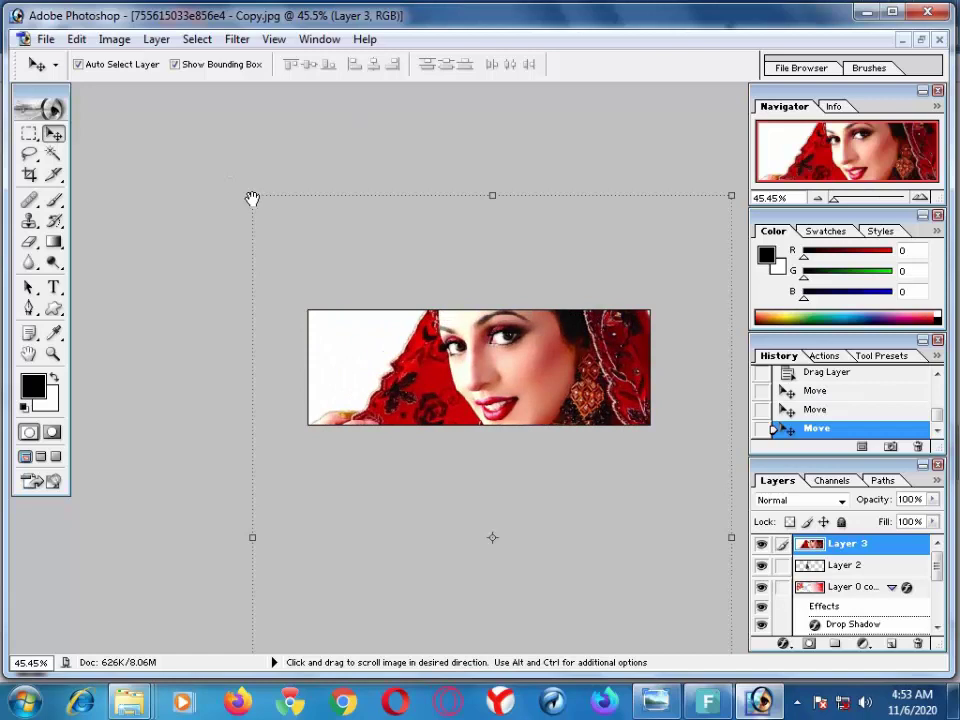
pyautogui.press('space')
pyautogui.press('shift')
pyautogui.press('shift')
pyautogui.press('alt')
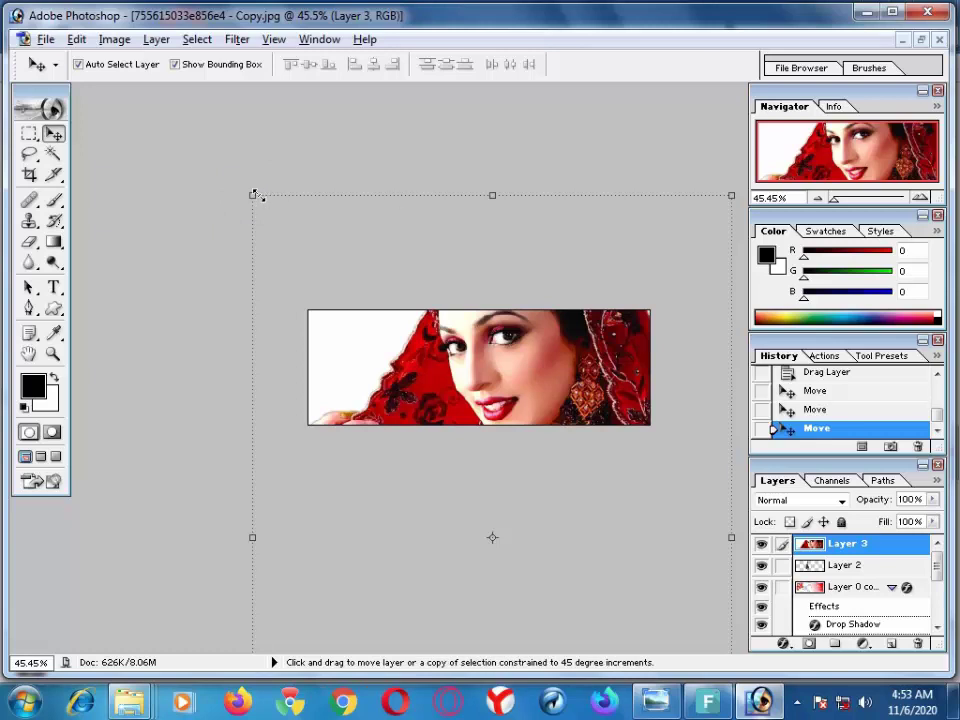
pyautogui.moveTo(253, 195); pyautogui.dragTo(367, 360)
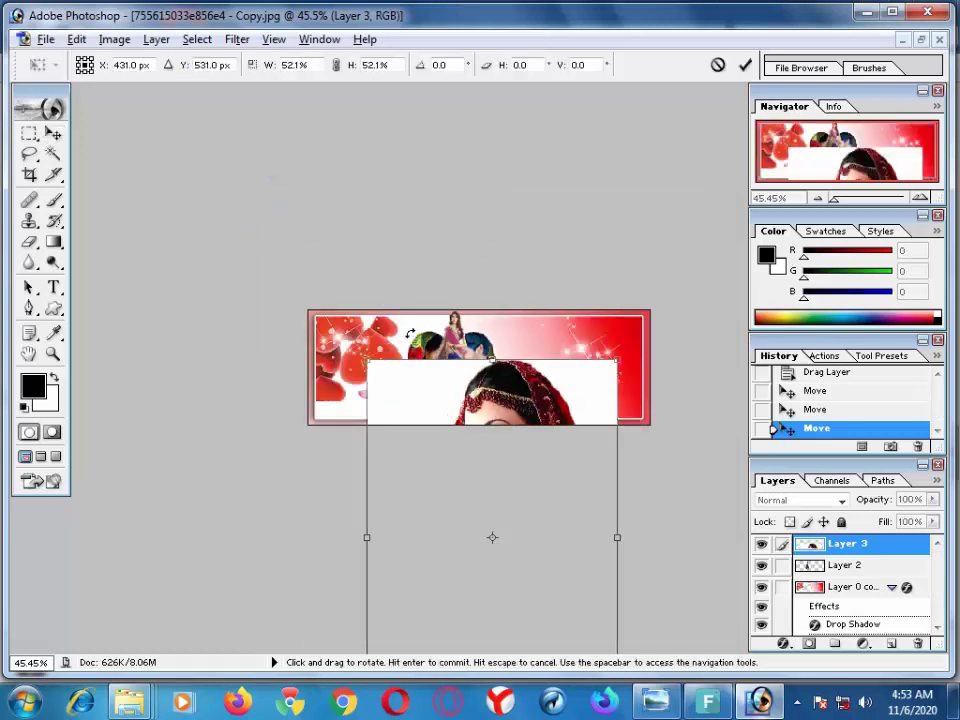
pyautogui.press('Return')
# Step: Move the bride photo up-right and shrink it further to 87.8%
pyautogui.moveTo(418, 364); pyautogui.dragTo(450, 317)
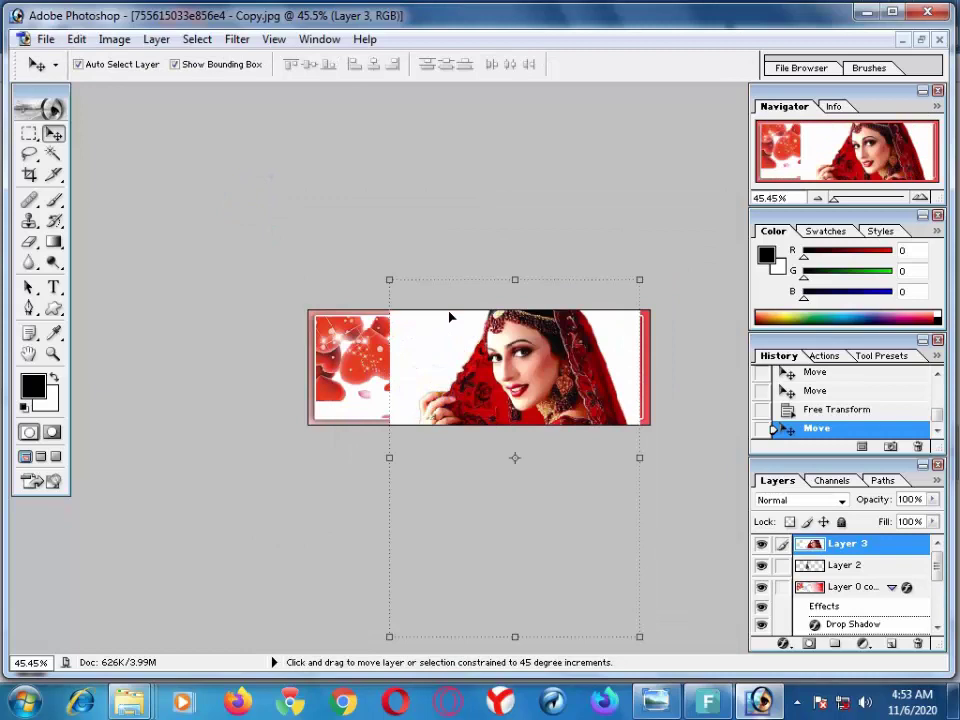
pyautogui.moveTo(388, 272)
pyautogui.mouseDown()
pyautogui.moveTo(452, 368)
pyautogui.moveTo(502, 320)
pyautogui.moveTo(502, 333)
pyautogui.mouseUp()
pyautogui.press('Return')
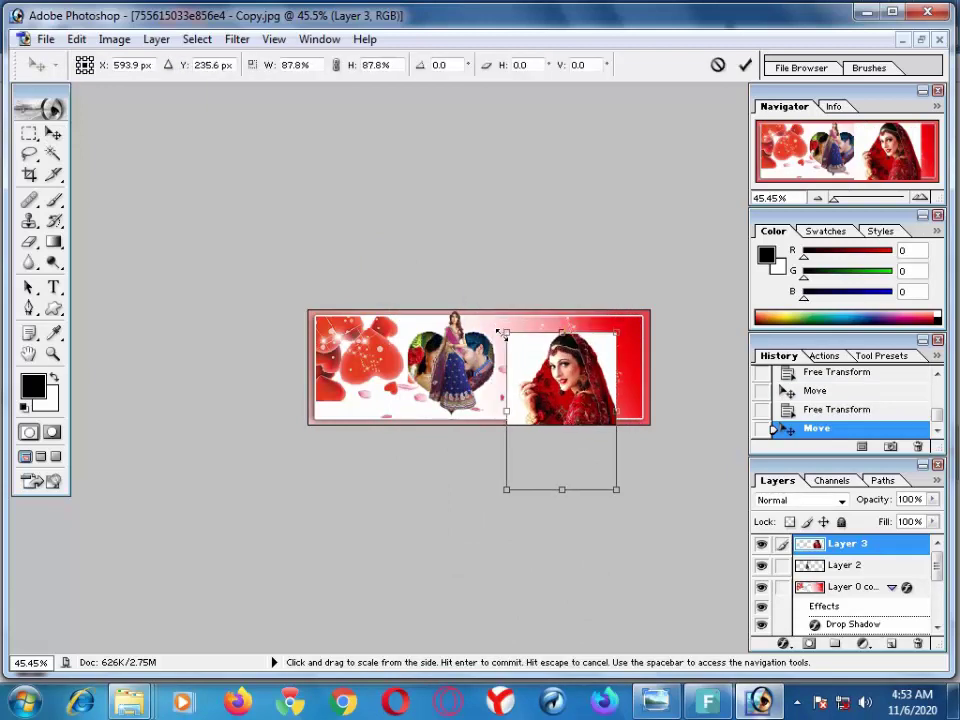
pyautogui.press('super')
pyautogui.press('super')
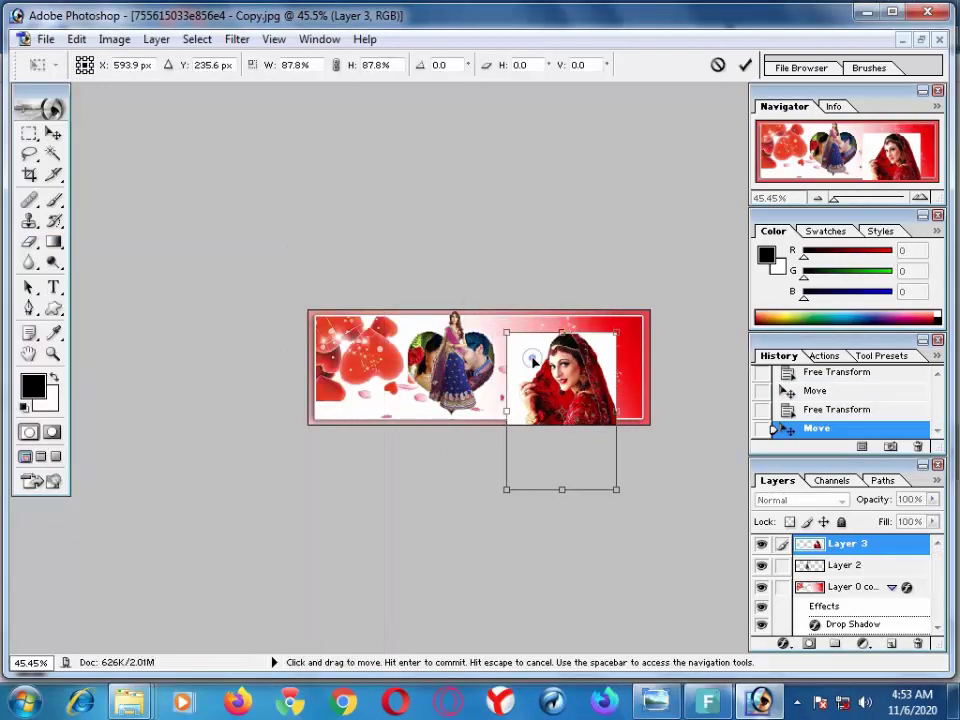
pyautogui.press('Return')
# Step: Nudge the bride photo up and right until it sits against the banner's right end
pyautogui.hotkey('ctrl', '0')
pyautogui.hotkey('ctrl', '-')
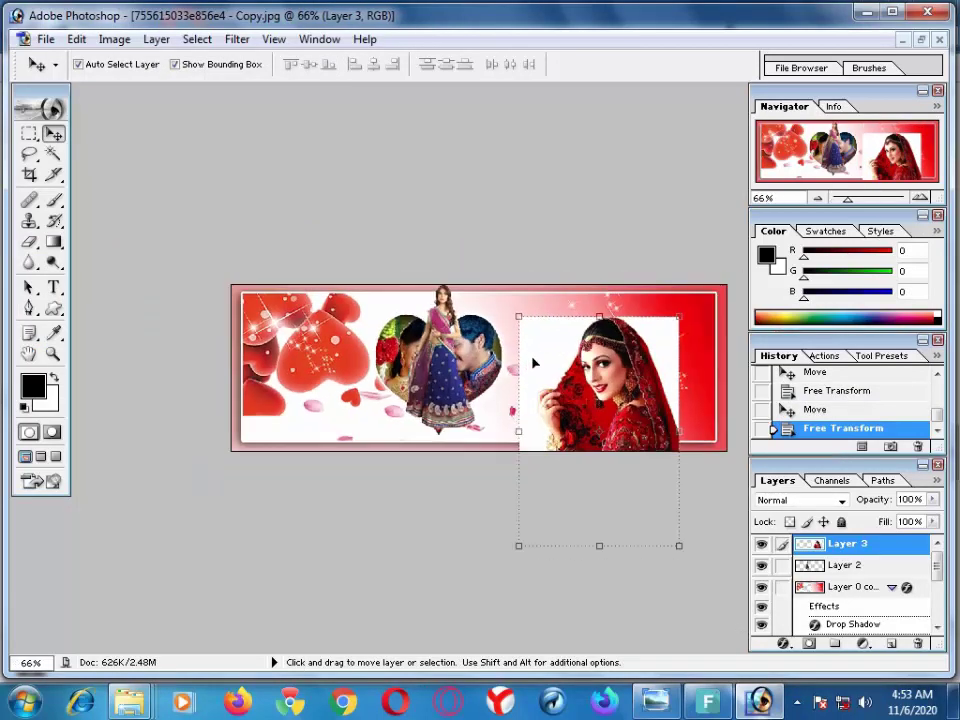
pyautogui.press('Up')
pyautogui.press('Up')
pyautogui.hotkey('shift', 'Up')
pyautogui.hotkey('shift', 'Up')
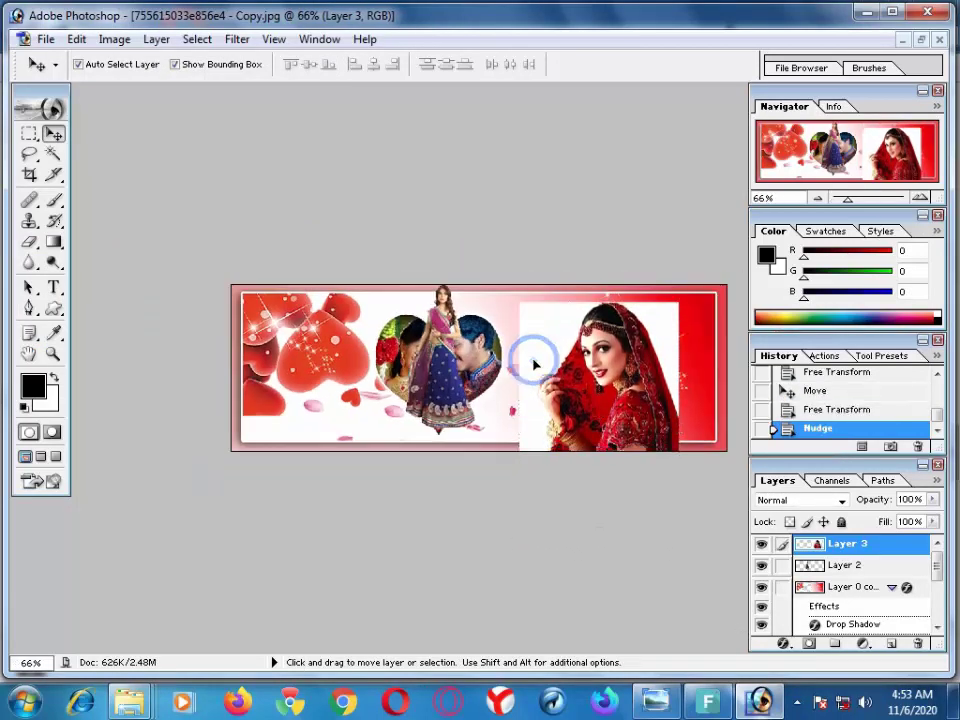
pyautogui.hotkey('shift', 'Up')
pyautogui.hotkey('shift', 'Up')
pyautogui.hotkey('shift', 'Right')
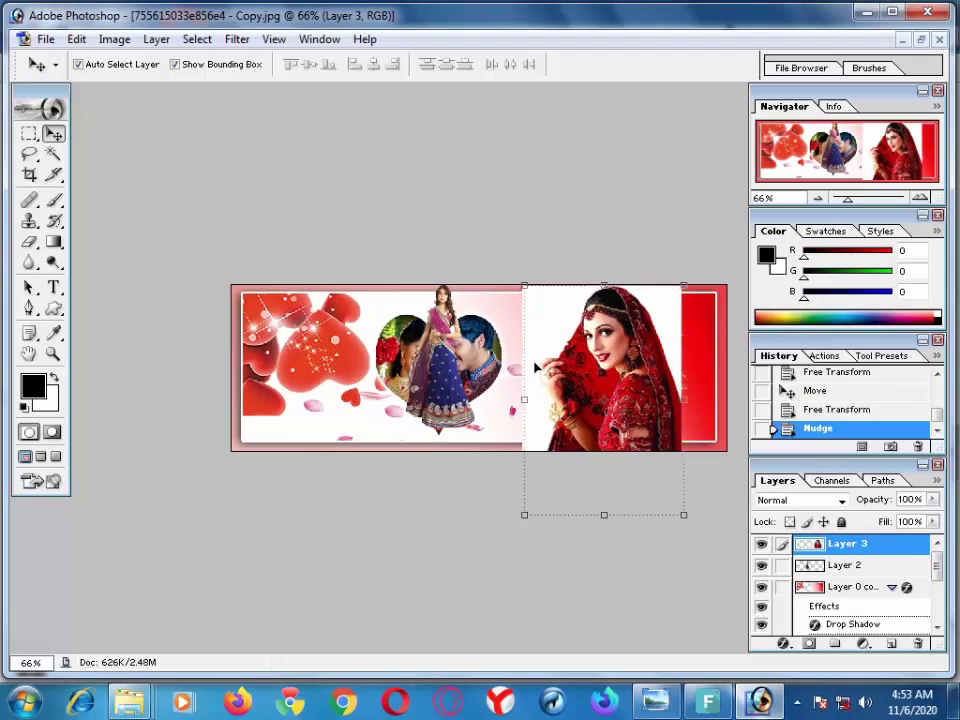
pyautogui.hotkey('shift', 'Right')
pyautogui.hotkey('shift', 'Right')
pyautogui.press('Down')
pyautogui.press('Down')
pyautogui.press('Down')
pyautogui.press('Right')
pyautogui.press('Right')
pyautogui.press('Right')
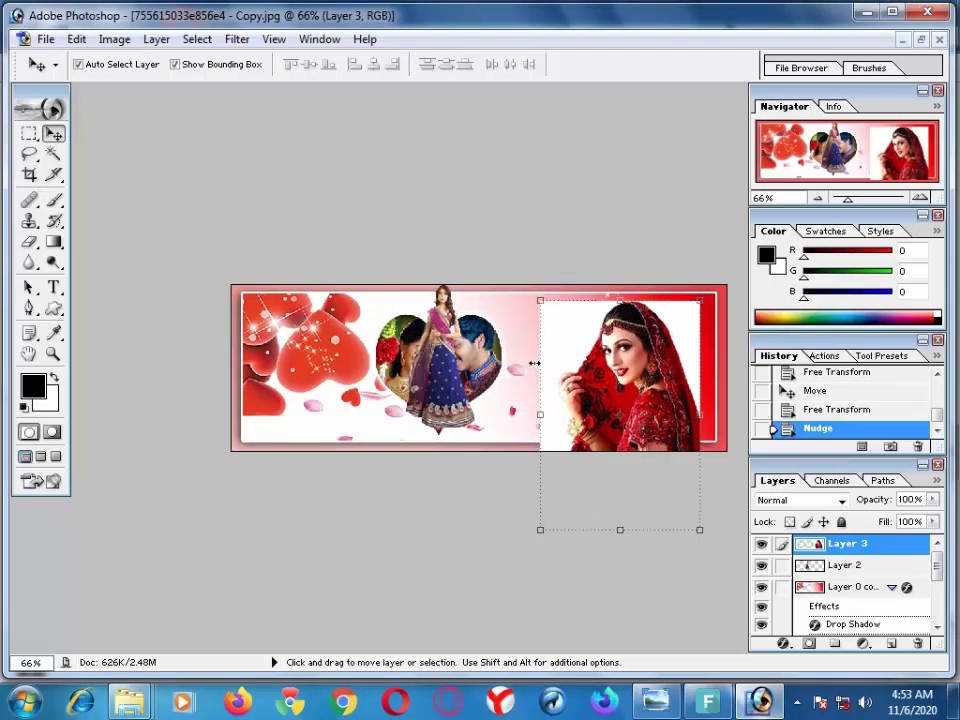
pyautogui.press('Right')
pyautogui.press('Right')
pyautogui.press('Right')
pyautogui.press('Right')
pyautogui.press('Right')
pyautogui.press('Right')
pyautogui.press('Right')
pyautogui.hotkey('shift', 'Right')
pyautogui.press('Right')
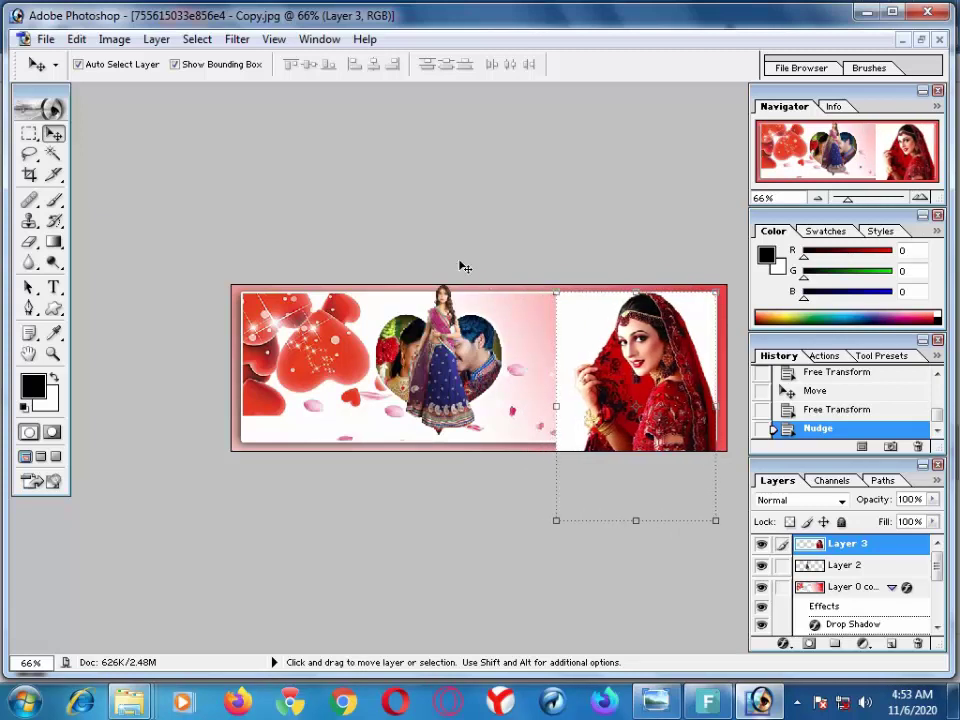
# Step: Delete the white background behind the bride using colour-based selection
pyautogui.click(53, 154)
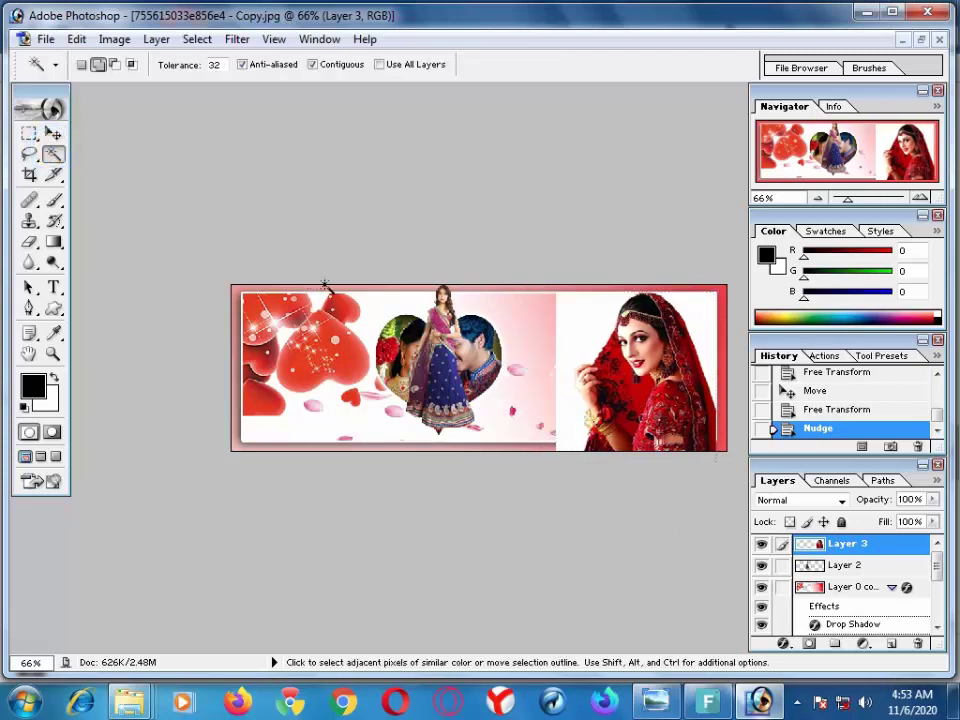
pyautogui.click(598, 324)
pyautogui.press('Delete')
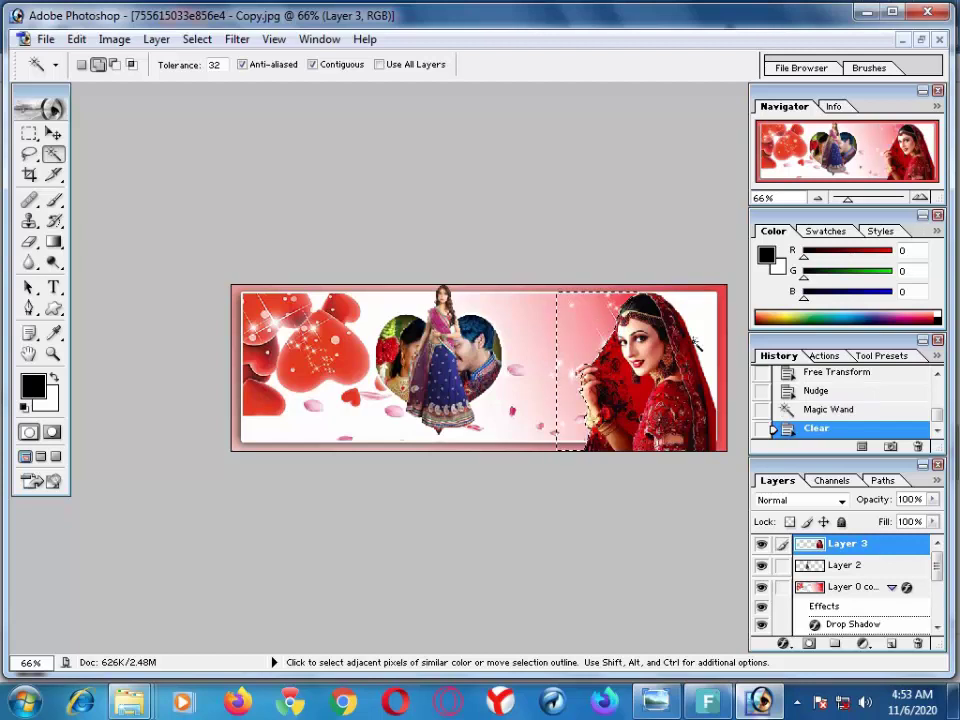
pyautogui.click(708, 332)
pyautogui.press('Delete')
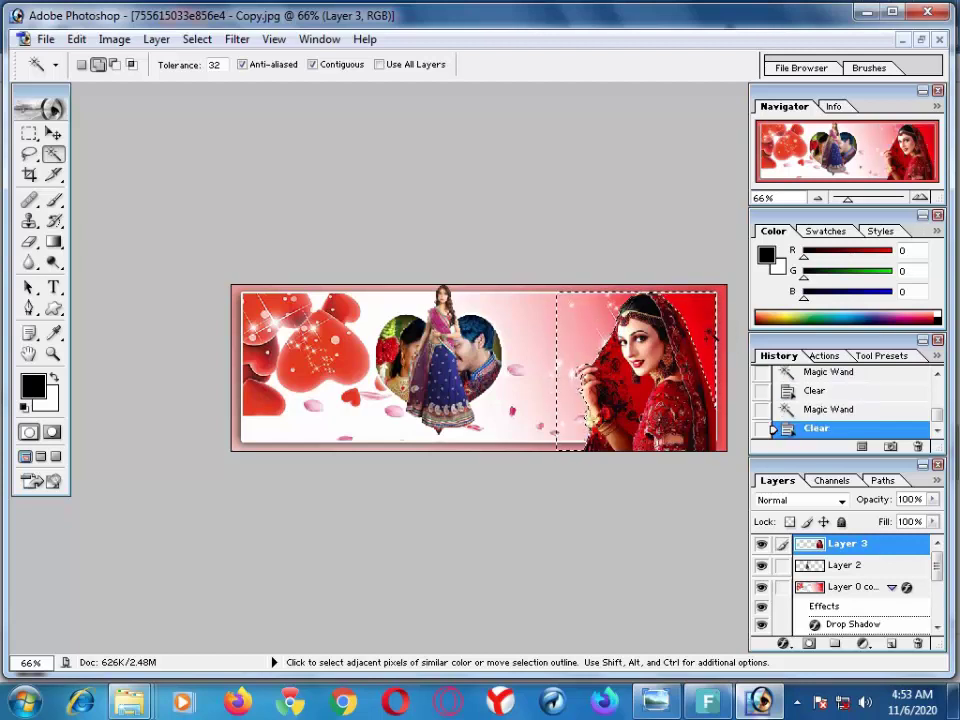
pyautogui.hotkey('ctrl', 'd')
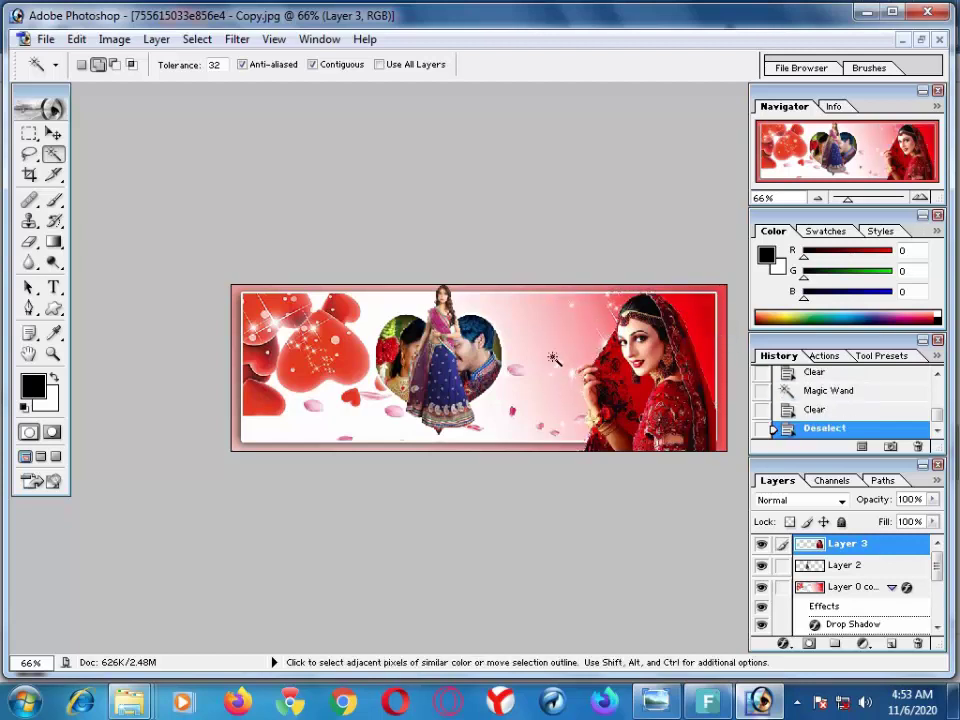
# Step: Clear a rectangular strip at the banner's bottom right of Layer 3 and deselect
pyautogui.click(29, 133)
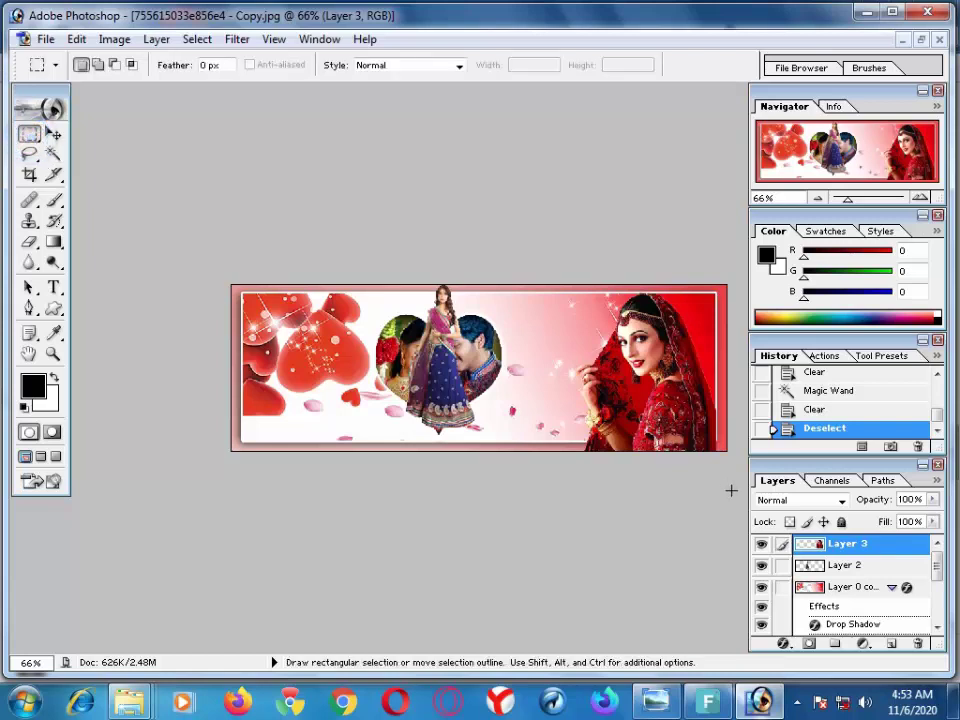
pyautogui.moveTo(722, 480); pyautogui.dragTo(578, 443)
pyautogui.press('Delete')
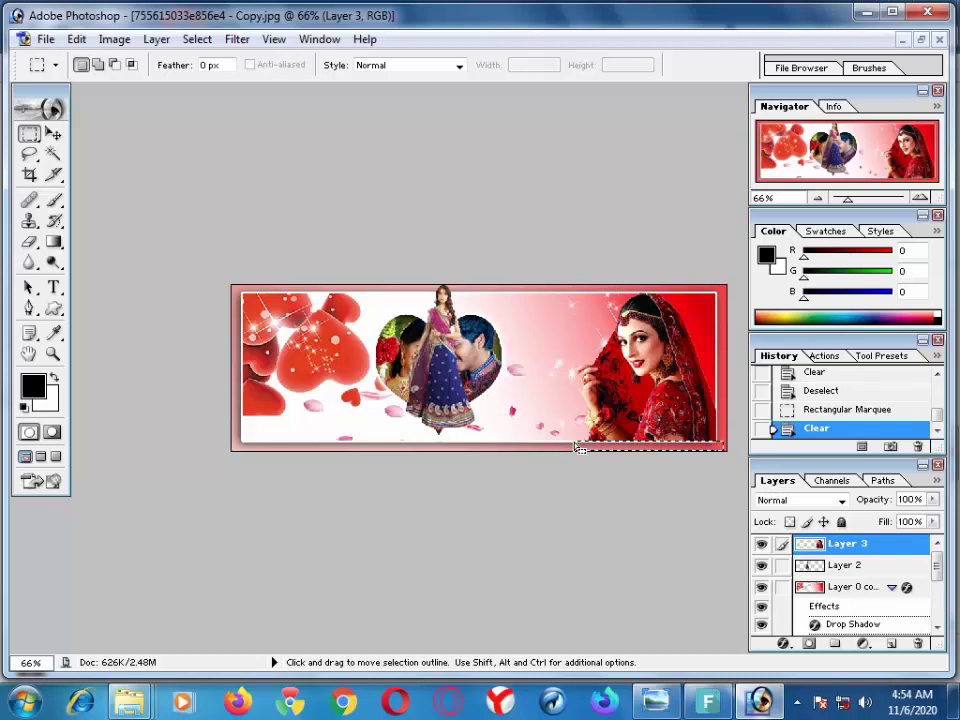
pyautogui.press('Up')
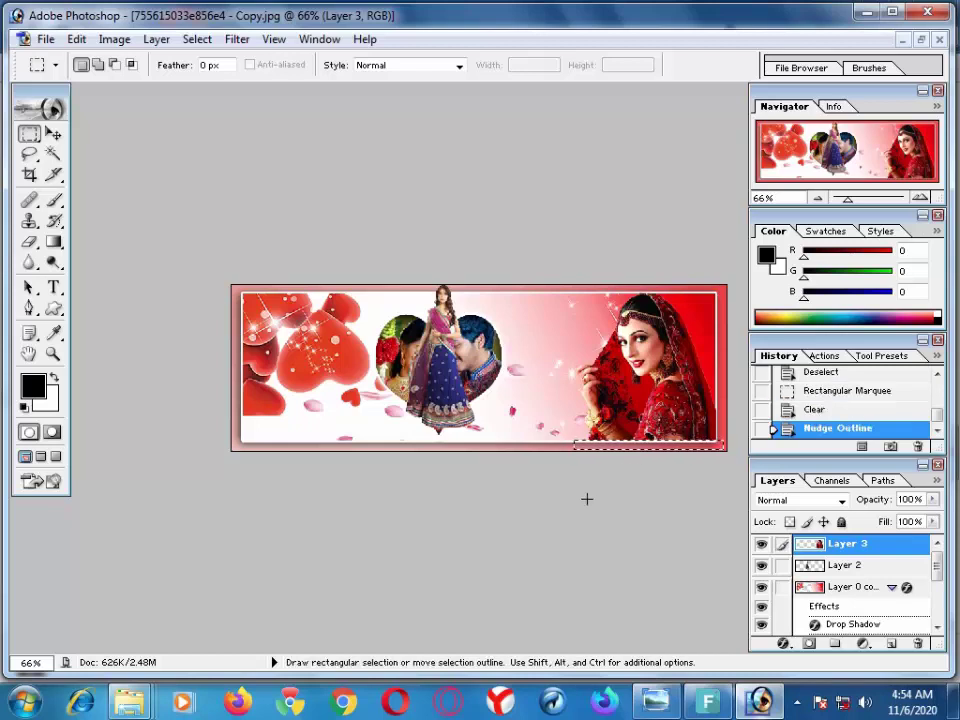
pyautogui.hotkey('ctrl', 'd')
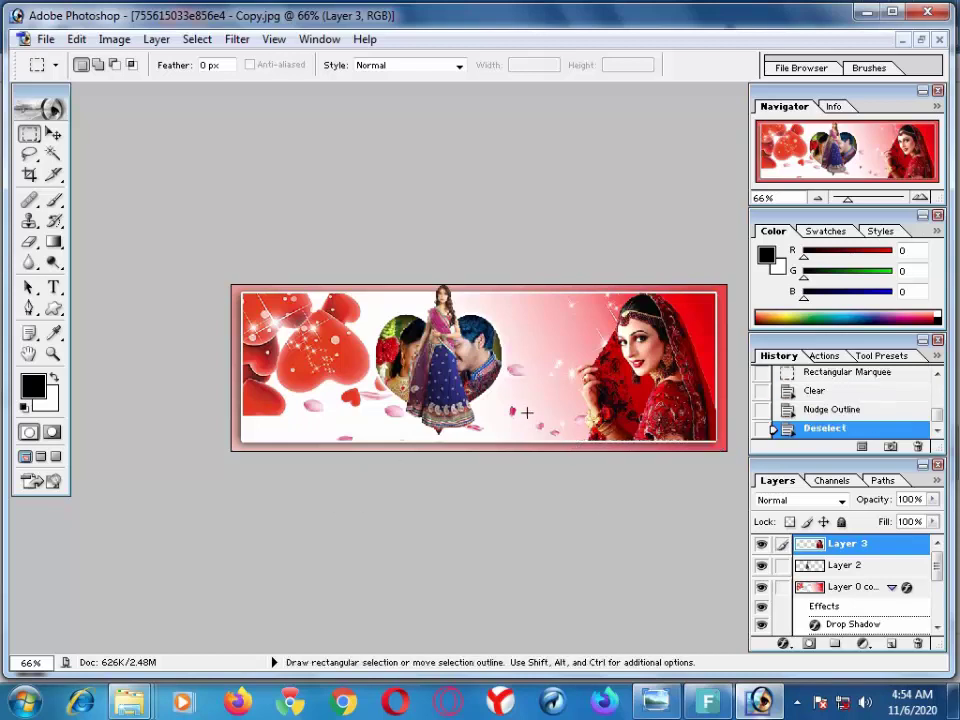
pyautogui.scroll(2, 526, 412)
pyautogui.scroll(-1, 526, 413)
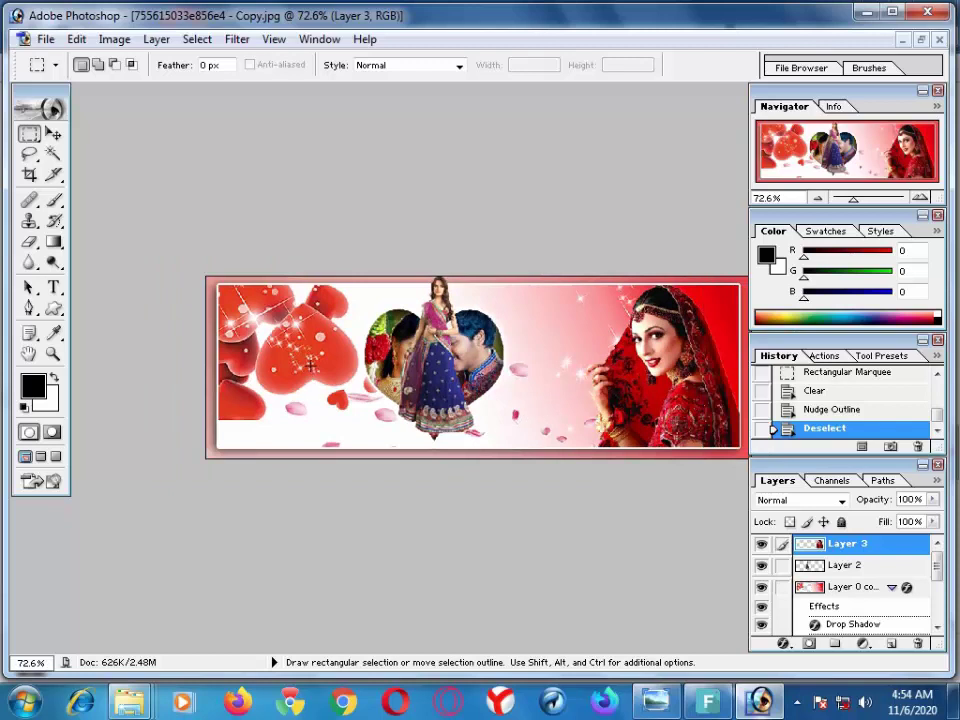
# Step: Move Layer 2's standing bride figure to the banner's top-right corner, behind the portrait
pyautogui.click(53, 133)
pyautogui.moveTo(437, 352)
pyautogui.mouseDown()
pyautogui.moveTo(507, 372)
pyautogui.moveTo(559, 330)
pyautogui.moveTo(722, 366)
pyautogui.moveTo(702, 343)
pyautogui.mouseUp()
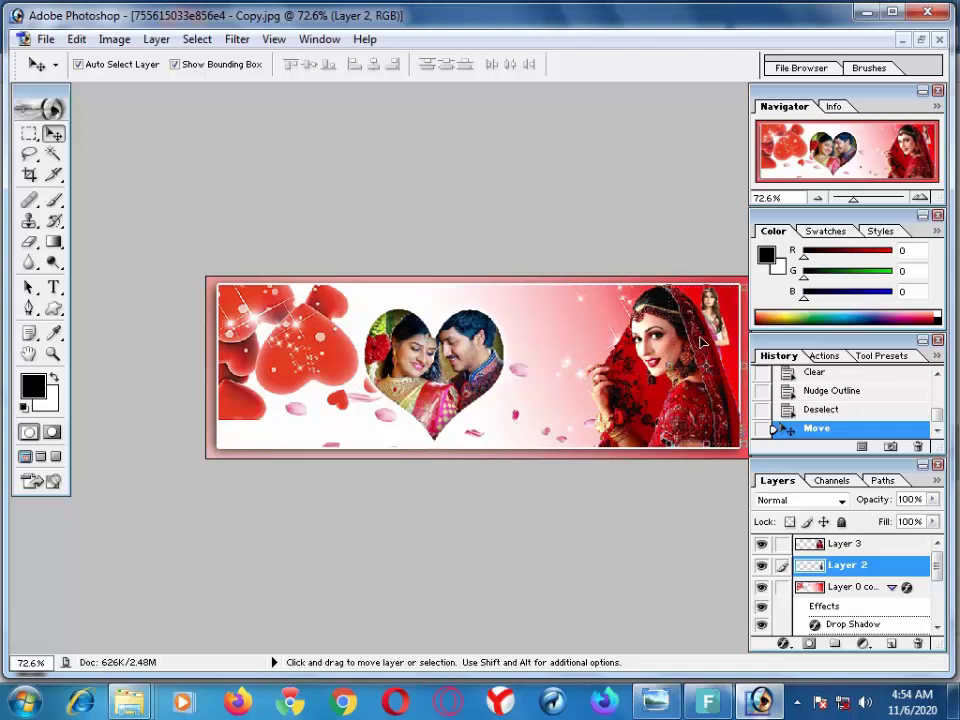
pyautogui.moveTo(702, 343); pyautogui.dragTo(703, 343)
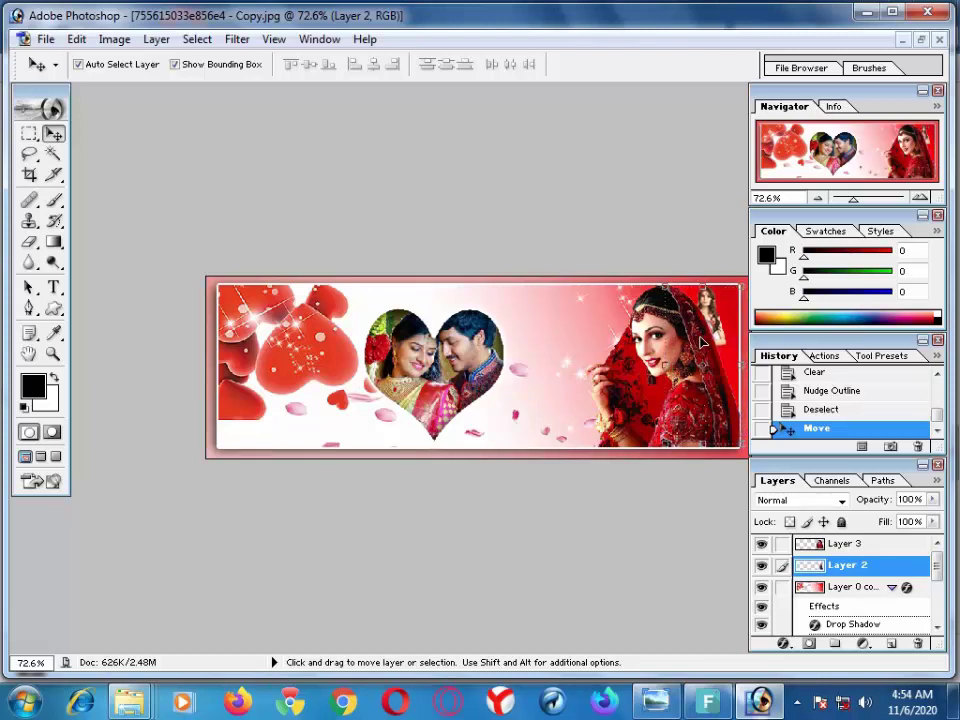
pyautogui.click(546, 321)
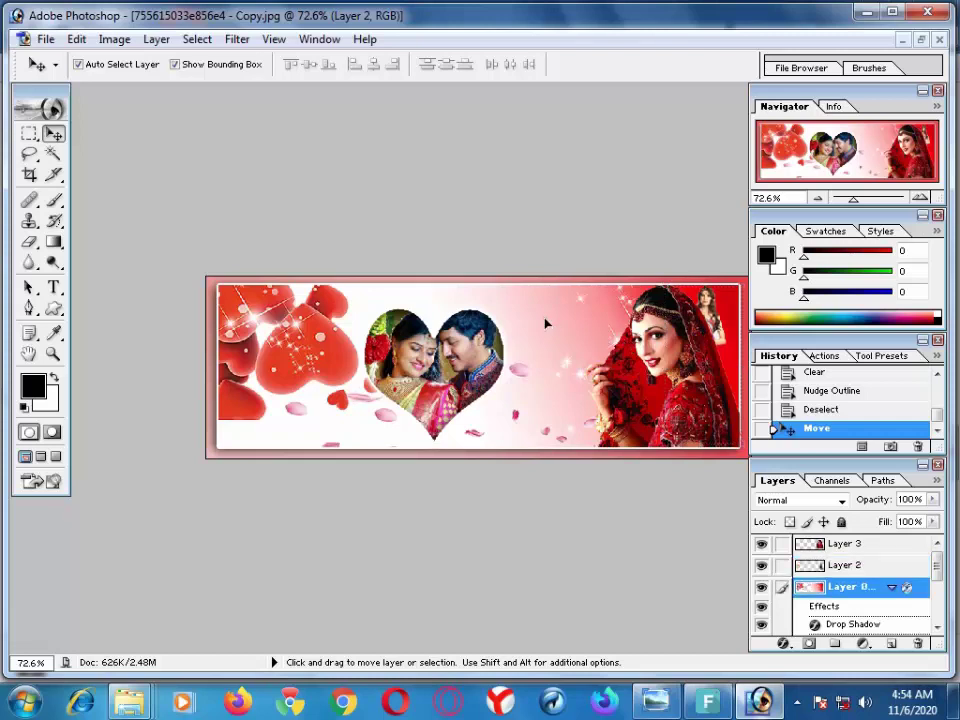
# Step: Preview the Happy Valentine's day graphic, then the Hindu-Love-Marriage-Jai-Mala-Picture couple image
pyautogui.click(706, 698)
pyautogui.click(546, 395)
pyautogui.click(254, 400)
pyautogui.moveTo(330, 425)
pyautogui.mouseDown()
pyautogui.moveTo(527, 572)
pyautogui.moveTo(410, 330)
pyautogui.mouseUp()
pyautogui.doubleClick(327, 262)
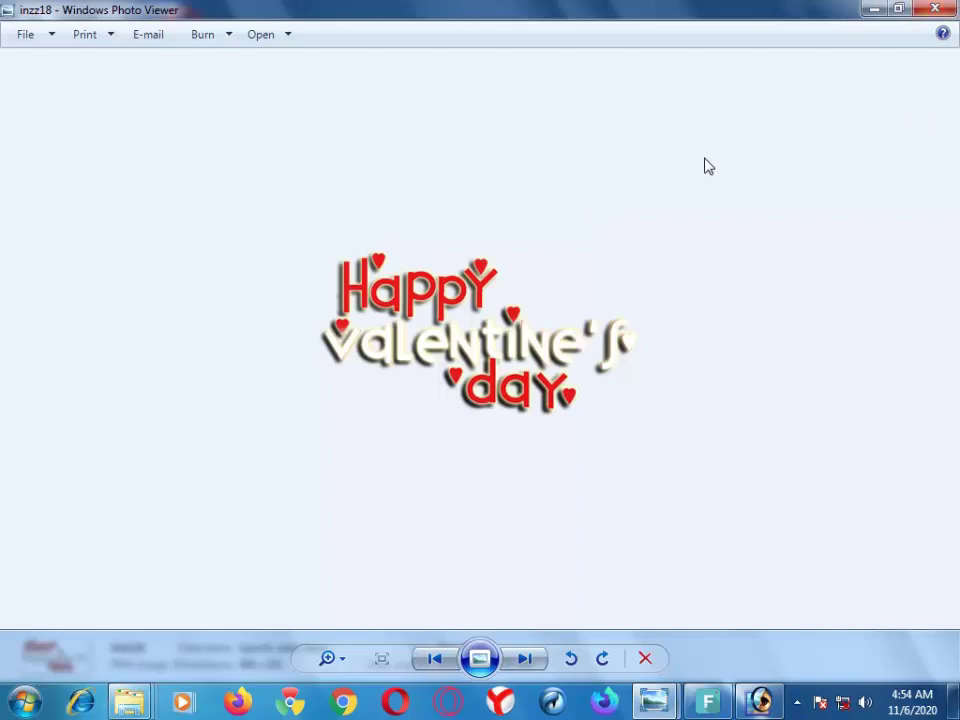
pyautogui.click(935, 9)
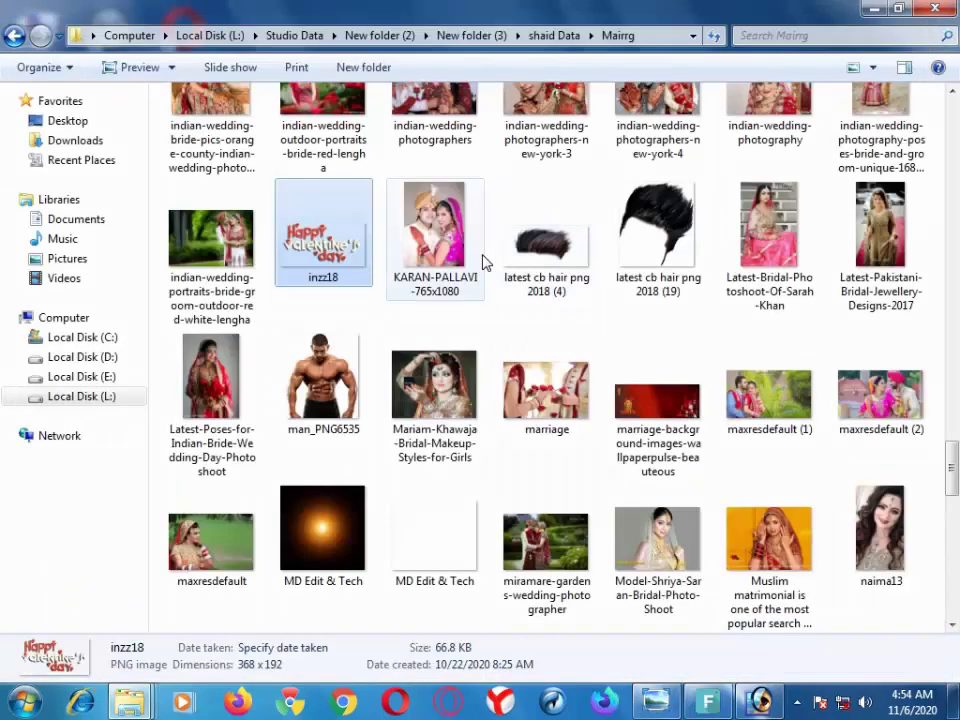
pyautogui.scroll(2, 488, 225)
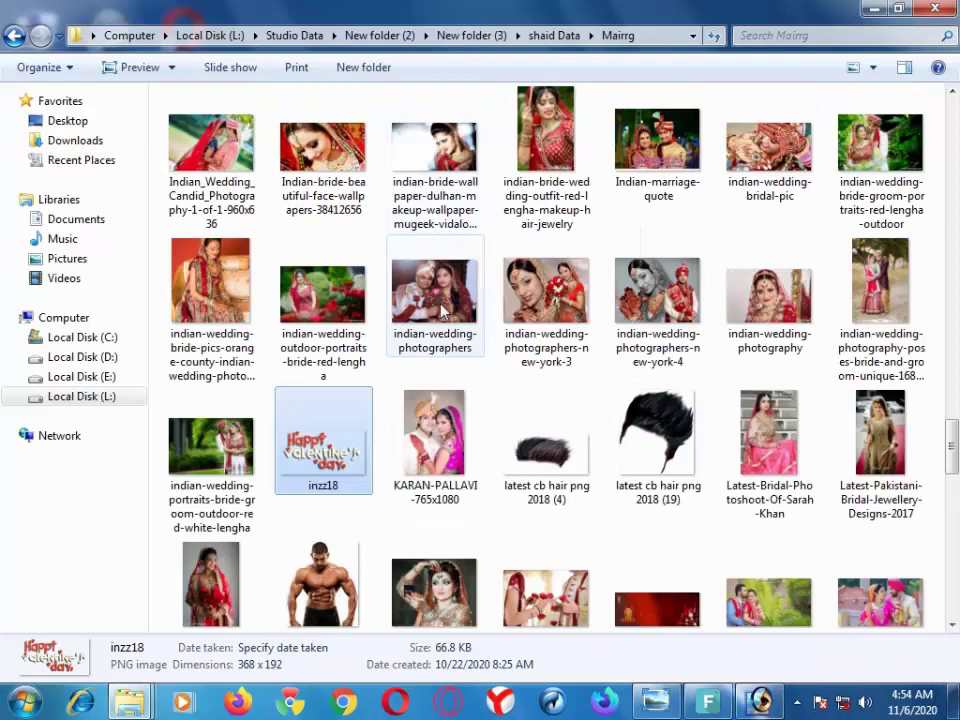
pyautogui.scroll(6, 470, 260)
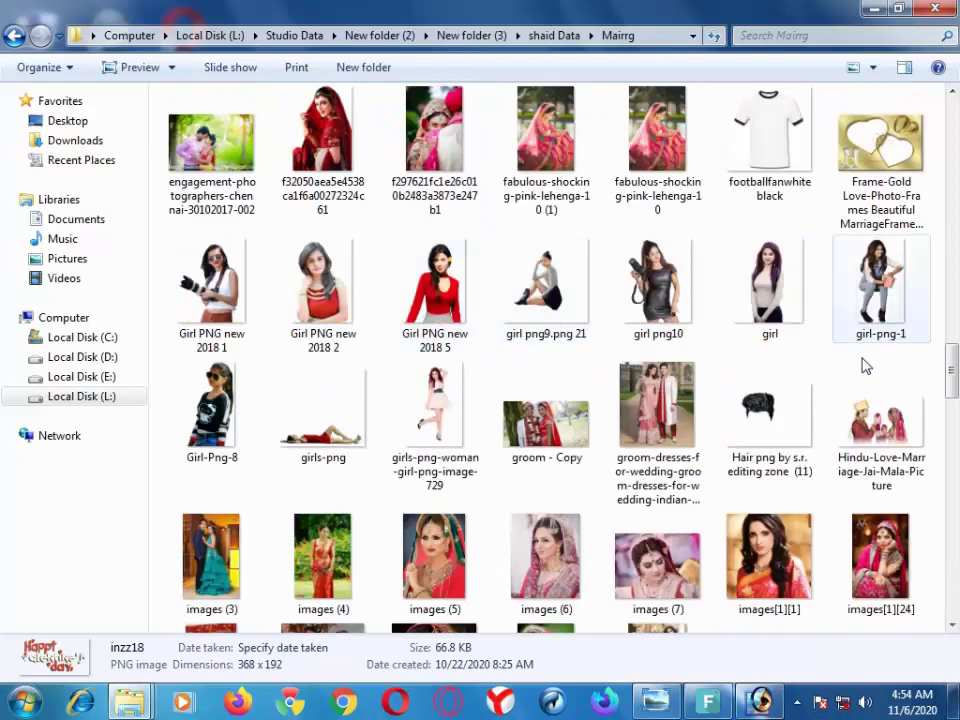
pyautogui.doubleClick(866, 416)
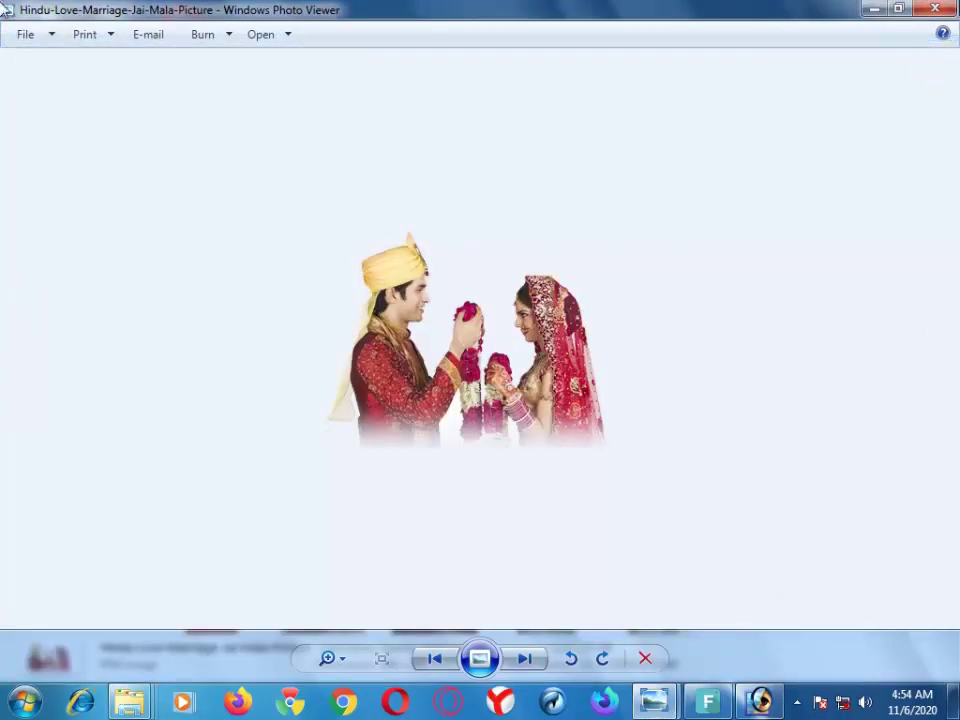
# Step: Drag the Jai Mala couple image into the banner document and maximize the banner window
pyautogui.click(932, 9)
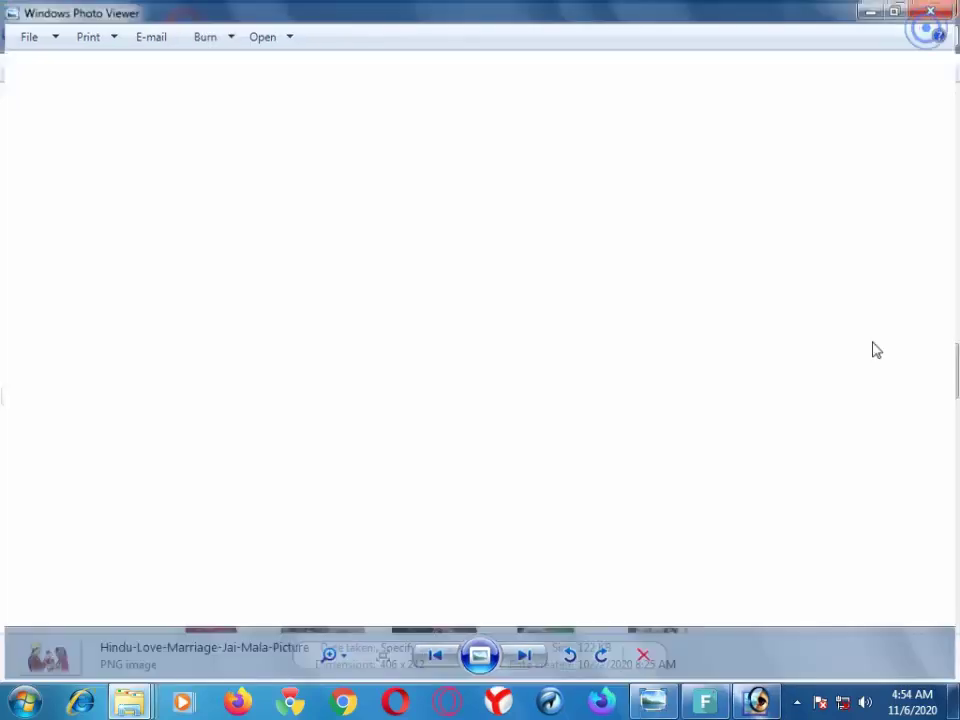
pyautogui.moveTo(872, 420)
pyautogui.mouseDown()
pyautogui.moveTo(714, 676)
pyautogui.moveTo(638, 632)
pyautogui.mouseUp()
pyautogui.moveTo(238, 130); pyautogui.dragTo(599, 348)
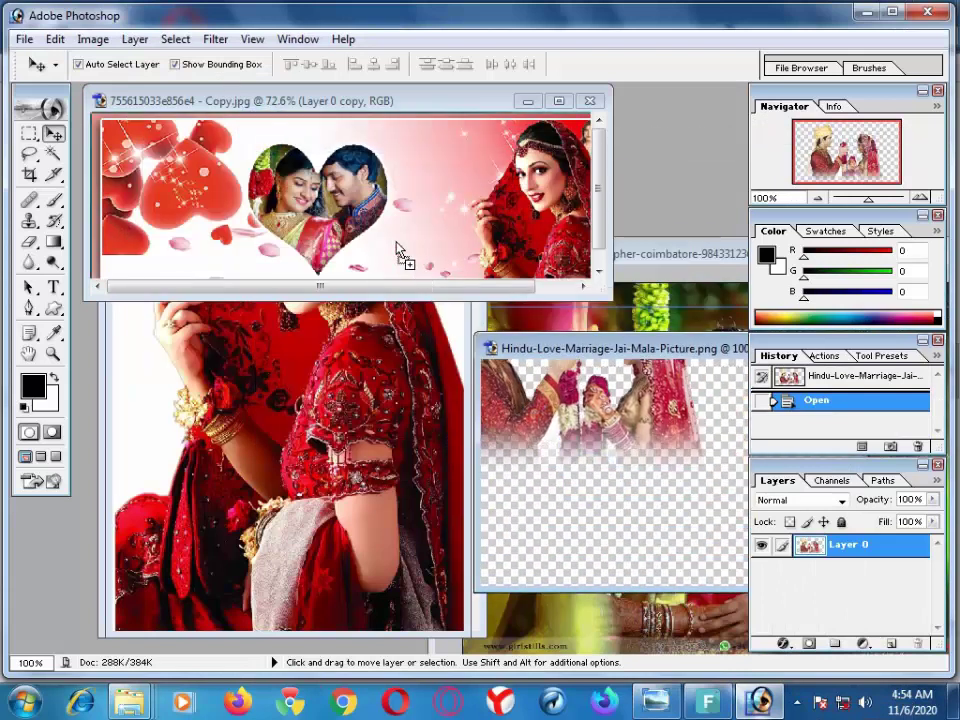
pyautogui.moveTo(400, 250); pyautogui.dragTo(483, 141)
pyautogui.click(540, 120)
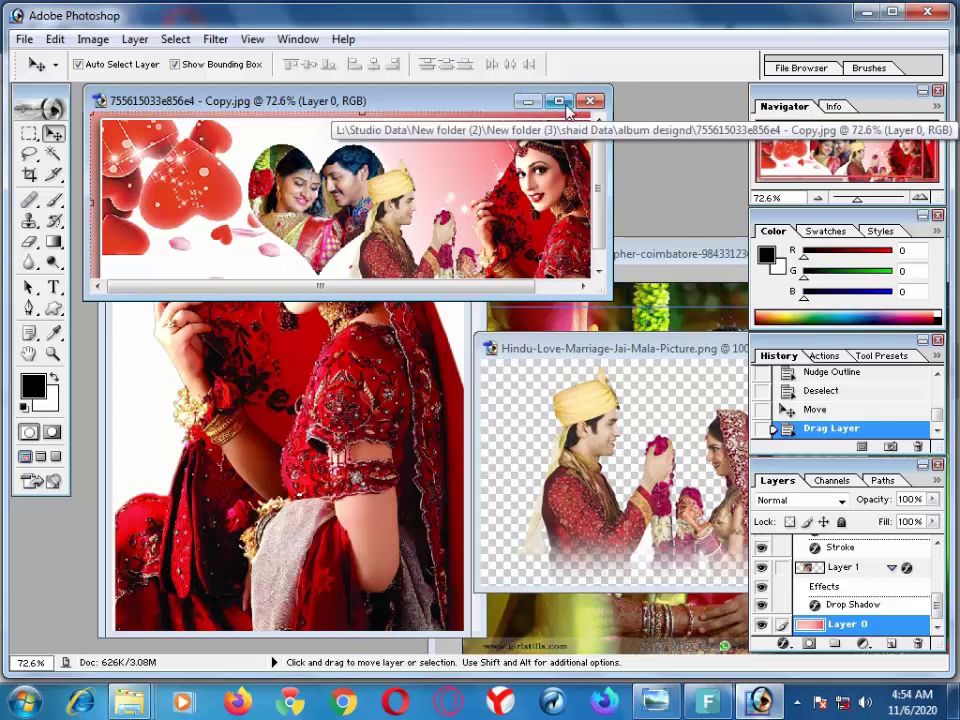
pyautogui.click(561, 102)
# Step: Cancel the Save As dialog and undo the accidental layer move
pyautogui.moveTo(537, 403); pyautogui.dragTo(538, 399)
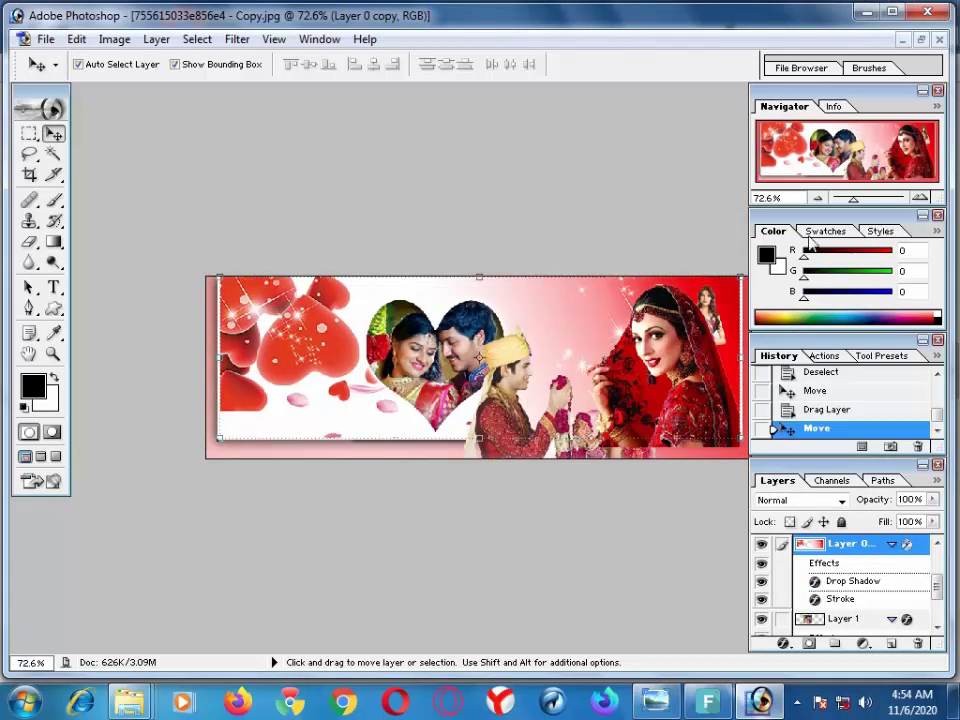
pyautogui.hotkey('ctrl', 'shift', 's')
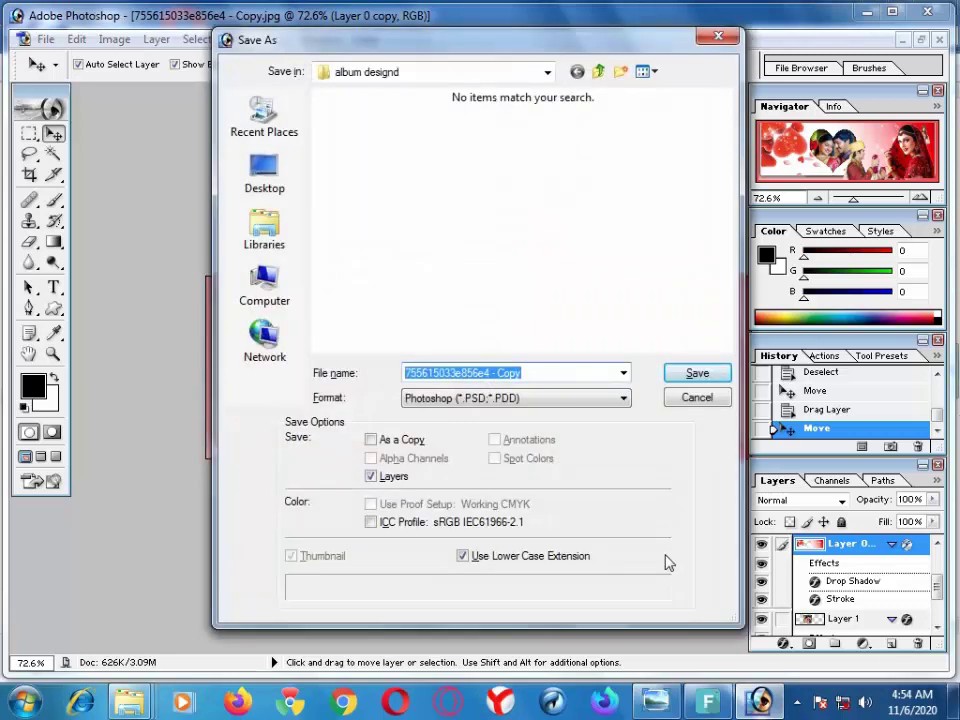
pyautogui.click(675, 402)
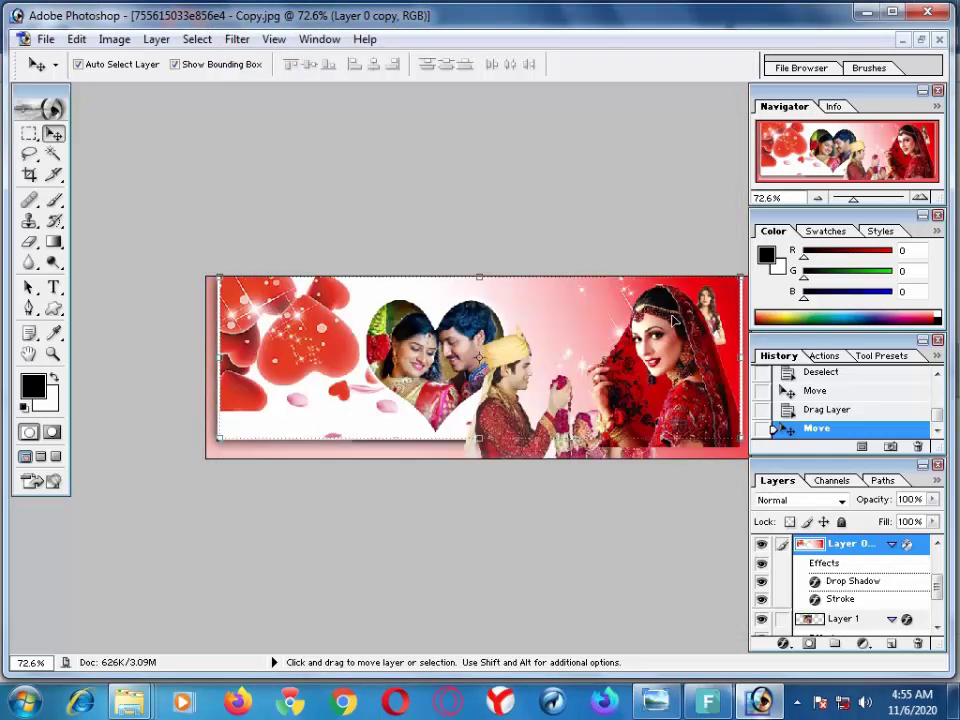
pyautogui.press('alt')
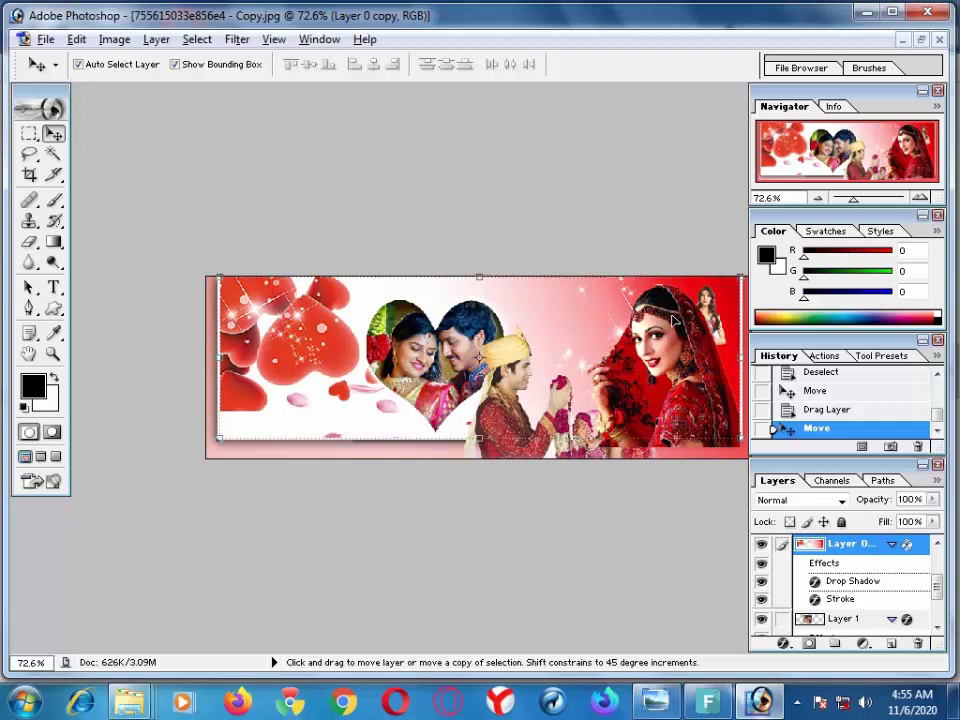
pyautogui.hotkey('ctrl', 'alt', 'z')
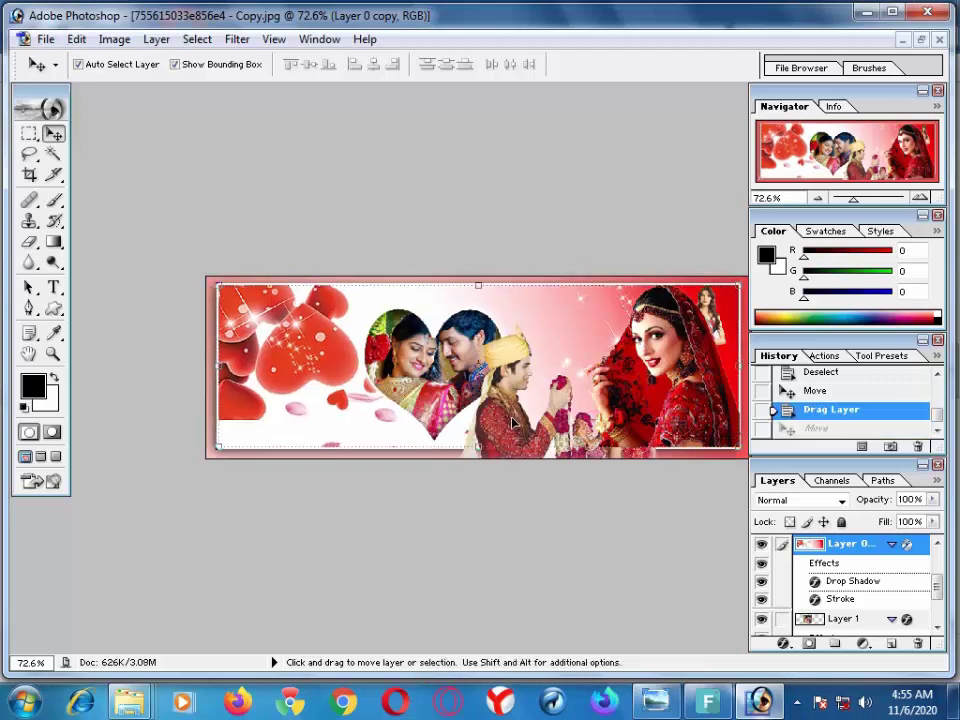
pyautogui.hotkey('ctrl', 'j')
# Step: Place the Jai Mala couple at the banner's left end, scaled to 77.6% and lowered slightly
pyautogui.moveTo(513, 422)
pyautogui.mouseDown()
pyautogui.moveTo(307, 393)
pyautogui.moveTo(362, 404)
pyautogui.moveTo(202, 404)
pyautogui.mouseUp()
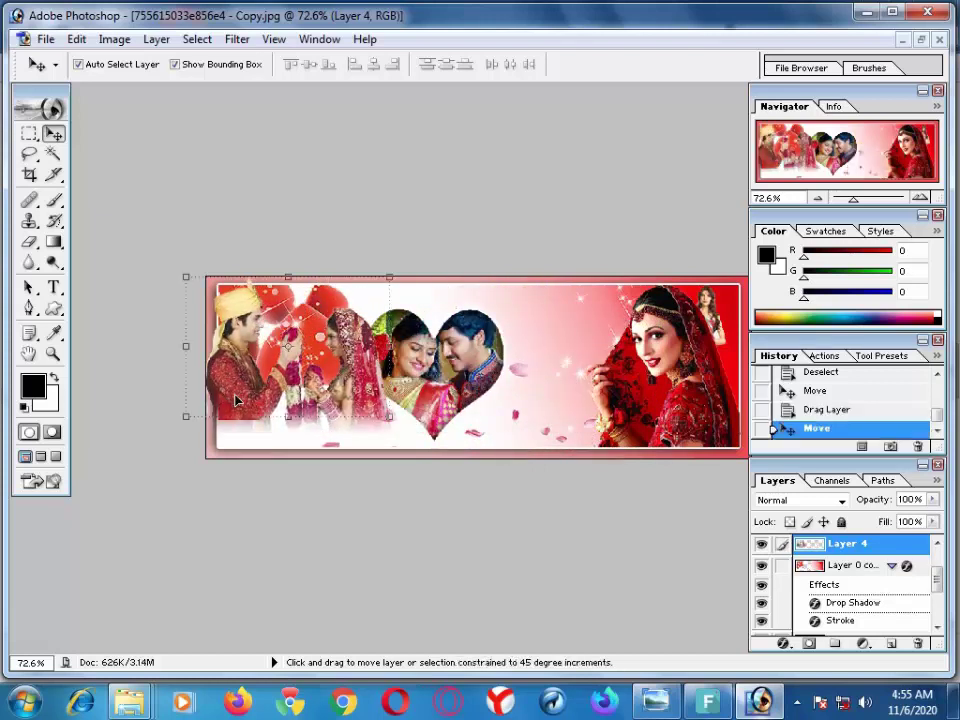
pyautogui.moveTo(395, 273); pyautogui.dragTo(367, 291)
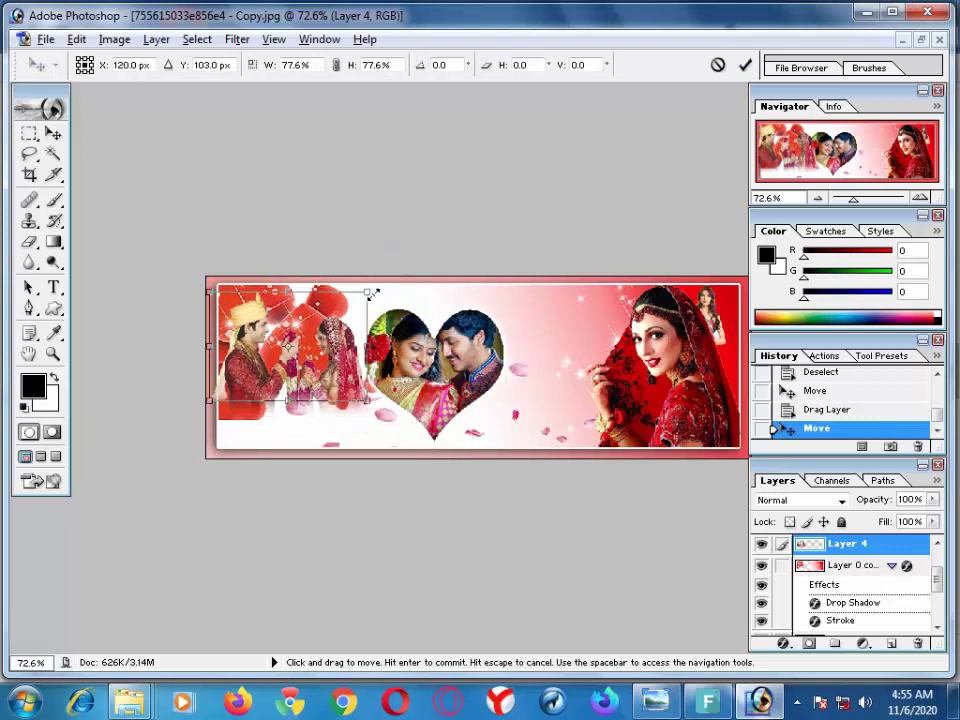
pyautogui.press('Return')
pyautogui.moveTo(331, 360); pyautogui.dragTo(341, 392)
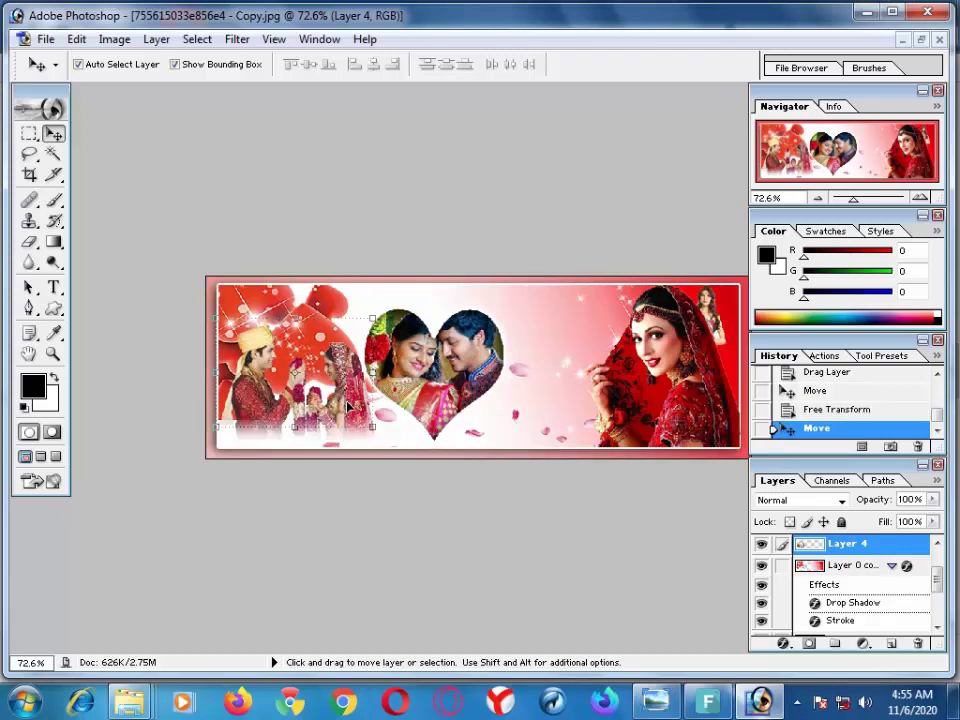
pyautogui.moveTo(314, 388); pyautogui.dragTo(315, 395)
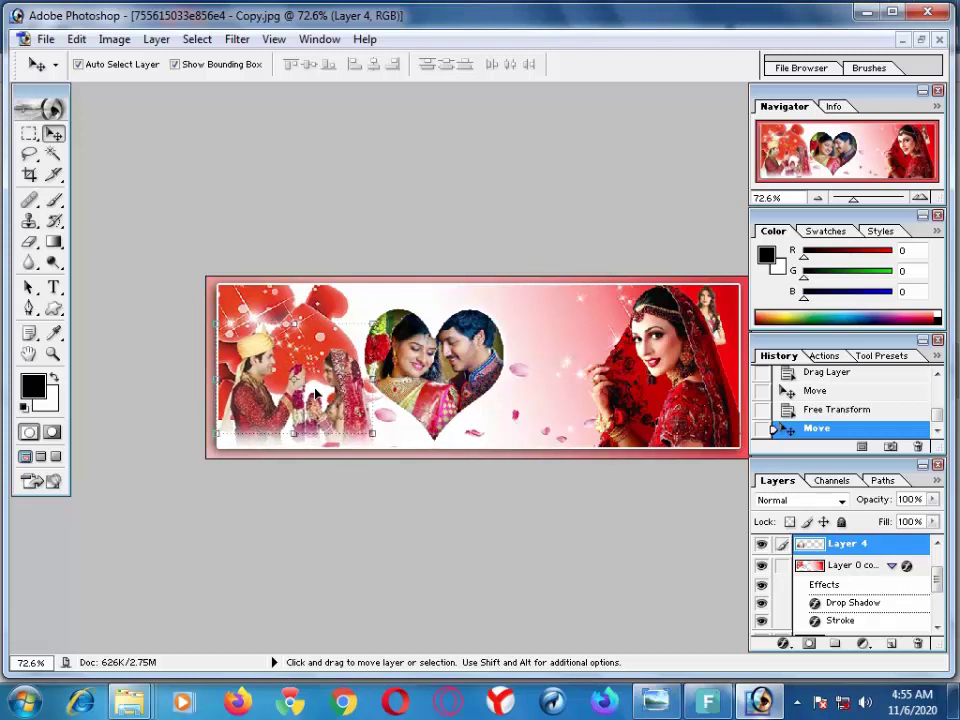
# Step: Nudge the couple slightly left and check which layer each figure belongs to
pyautogui.click(455, 383)
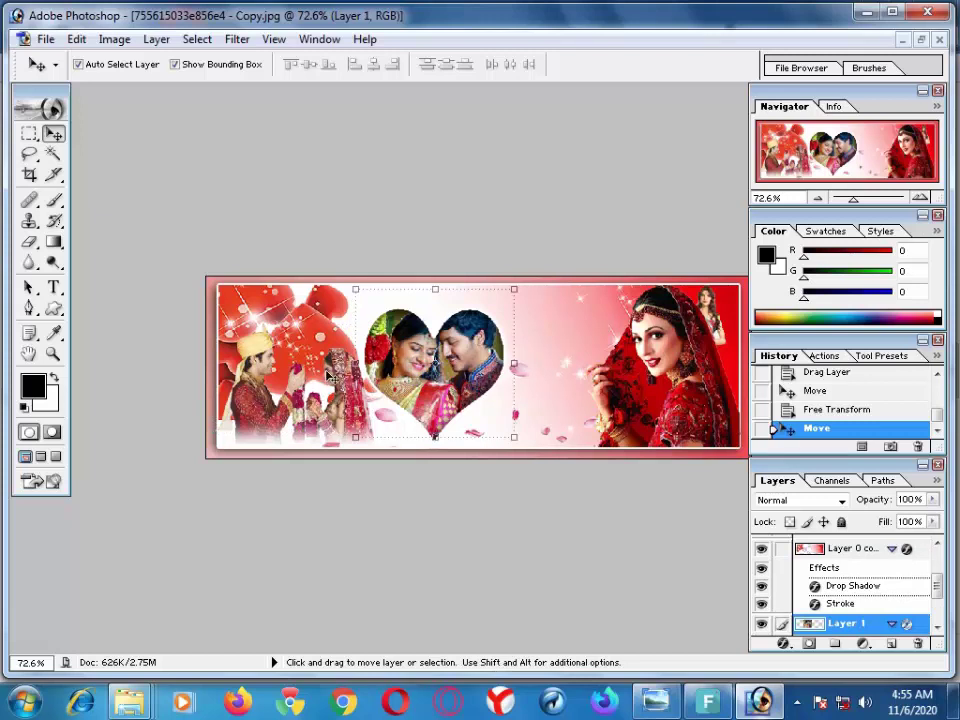
pyautogui.click(332, 414)
pyautogui.press('Left')
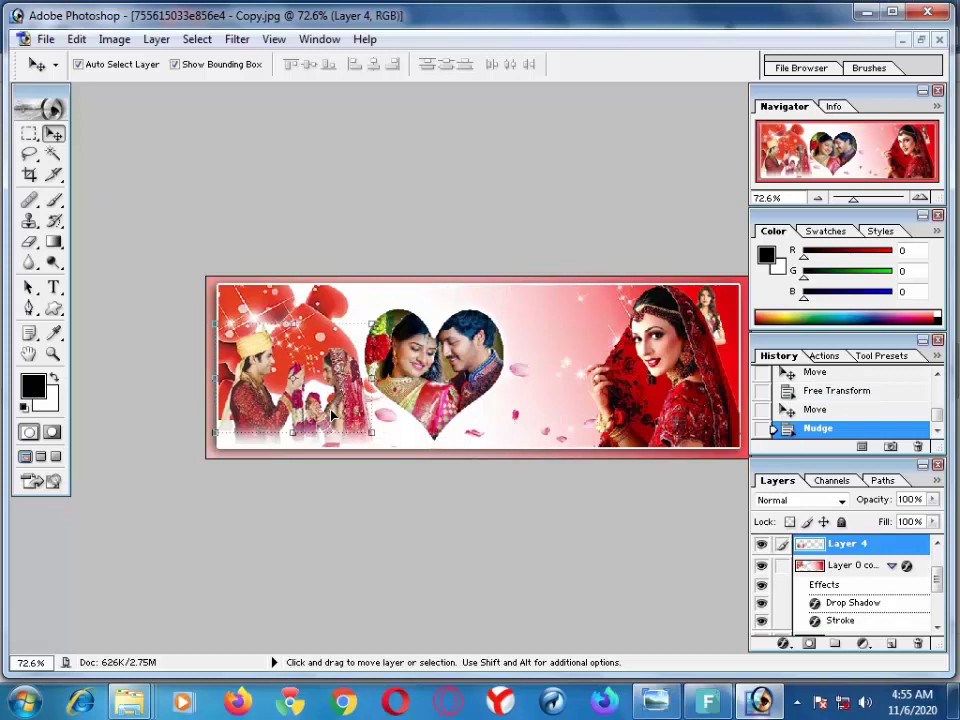
pyautogui.click(437, 375)
pyautogui.click(596, 386)
pyautogui.click(342, 417)
pyautogui.moveTo(853, 197); pyautogui.dragTo(847, 197)
pyautogui.click(438, 368)
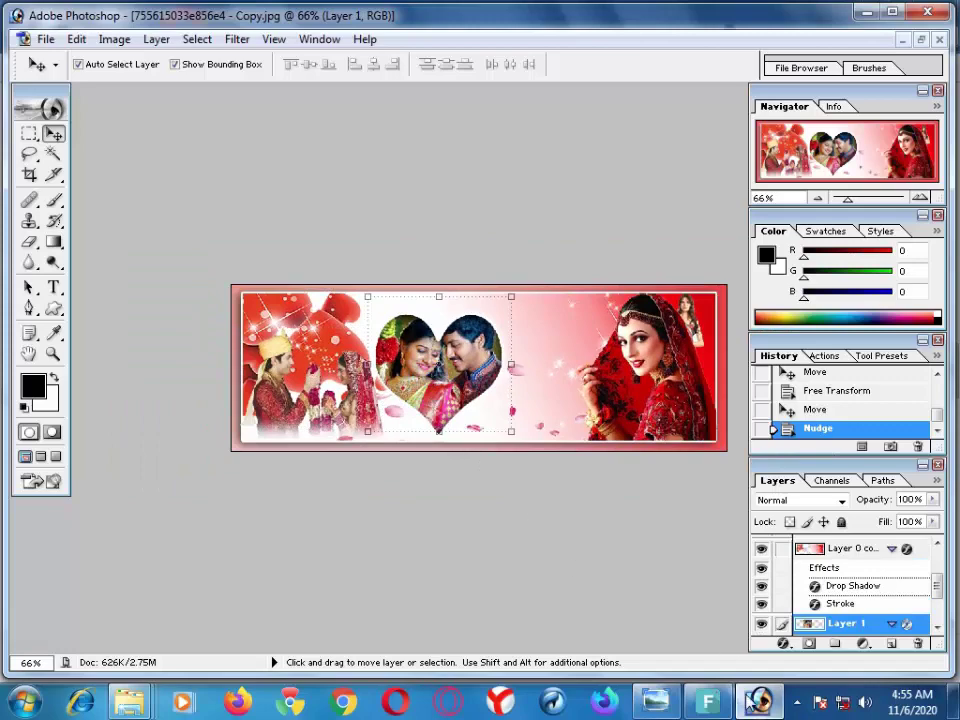
pyautogui.hotkey('alt', 'Tab')
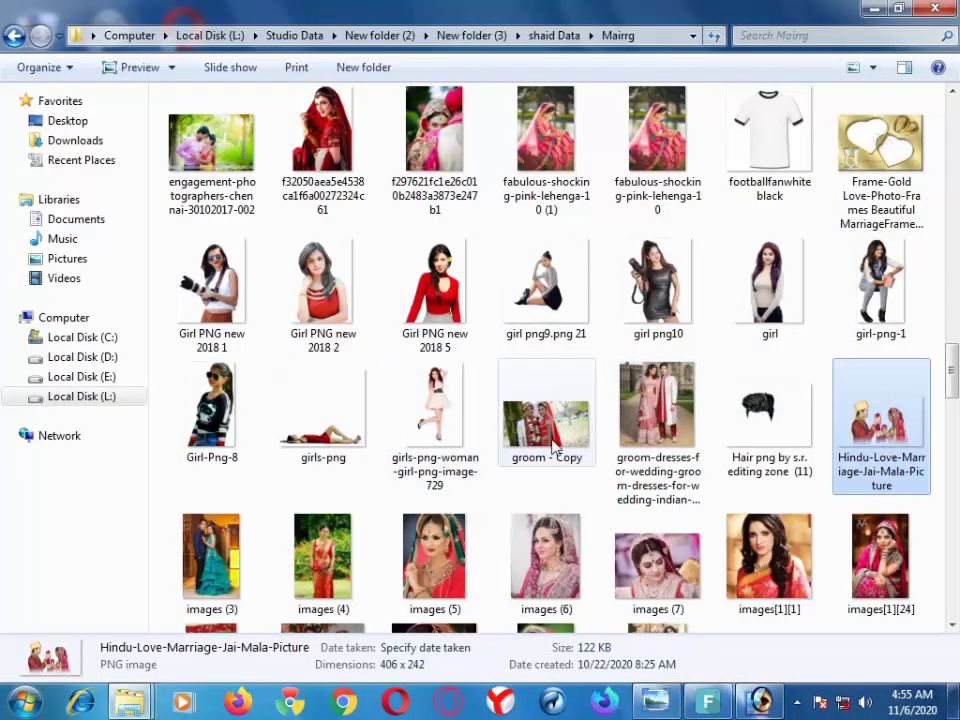
# Step: Preview the standing couple photo in the Mairrg folder
pyautogui.scroll(10, 553, 454)
pyautogui.scroll(5, 531, 362)
pyautogui.scroll(6, 531, 362)
pyautogui.scroll(-2, 482, 375)
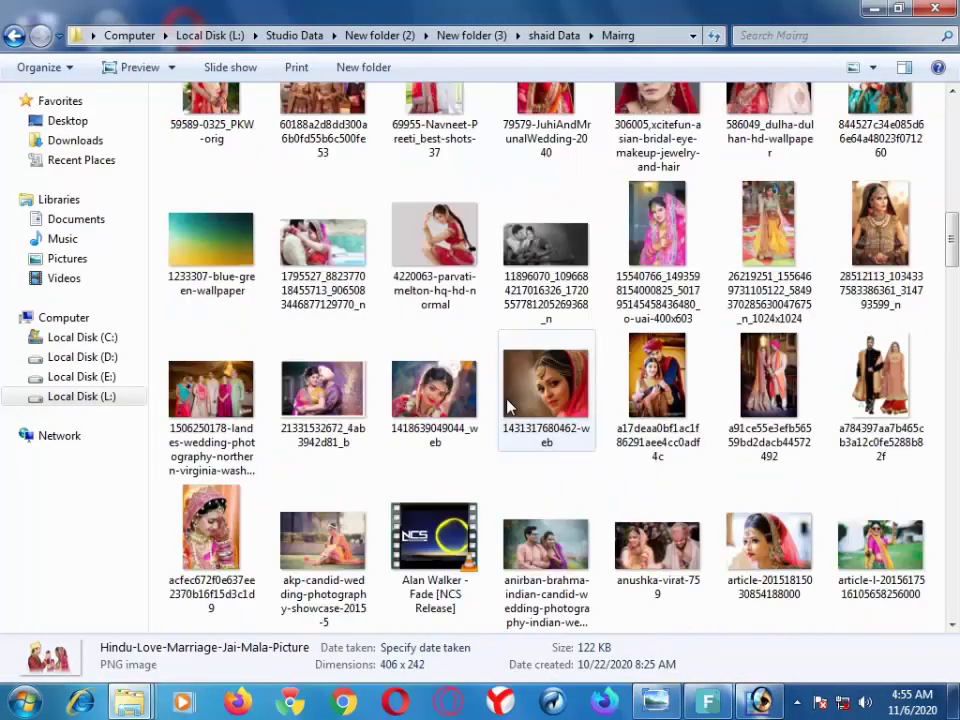
pyautogui.click(903, 390)
pyautogui.doubleClick(903, 390)
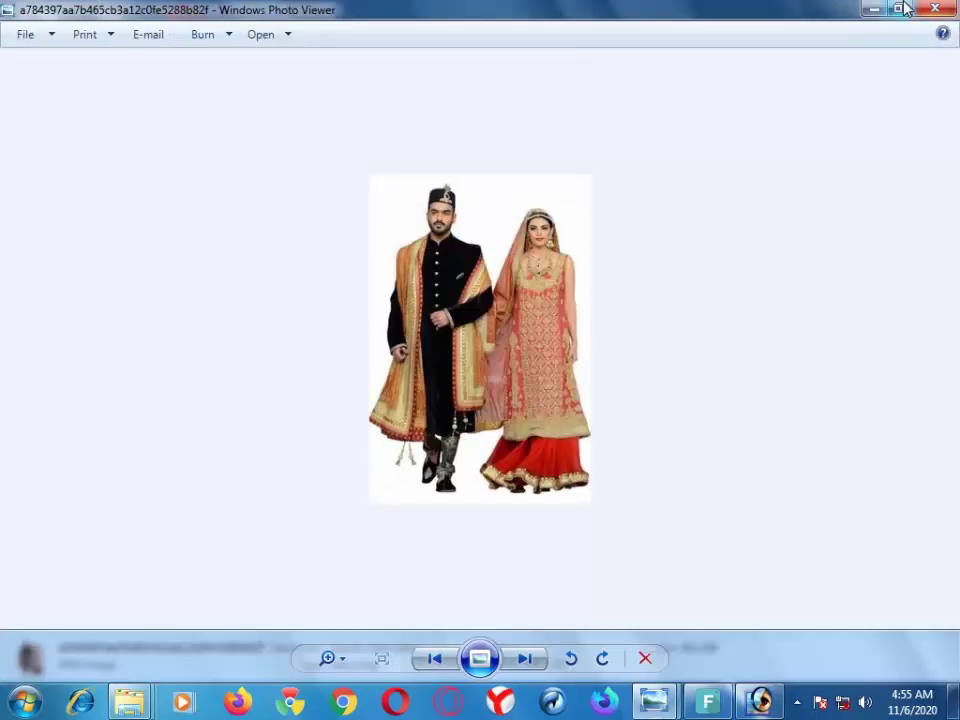
pyautogui.click(934, 8)
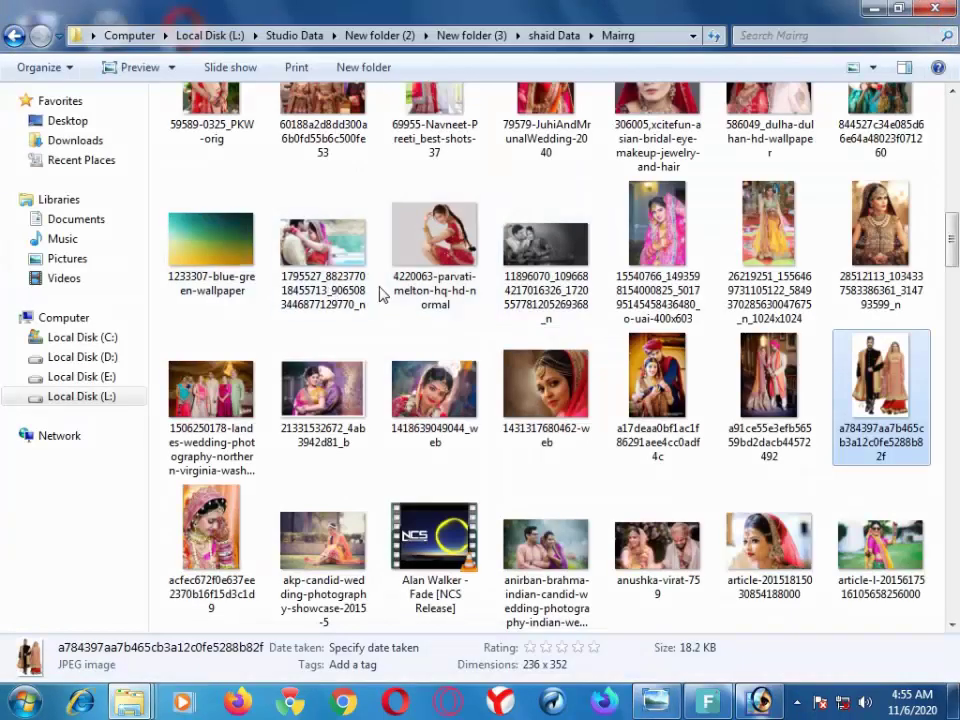
# Step: Open the 2018-best-indian-weds-images-on-pinterest bride photo in Photoshop by dragging it over
pyautogui.scroll(2, 380, 293)
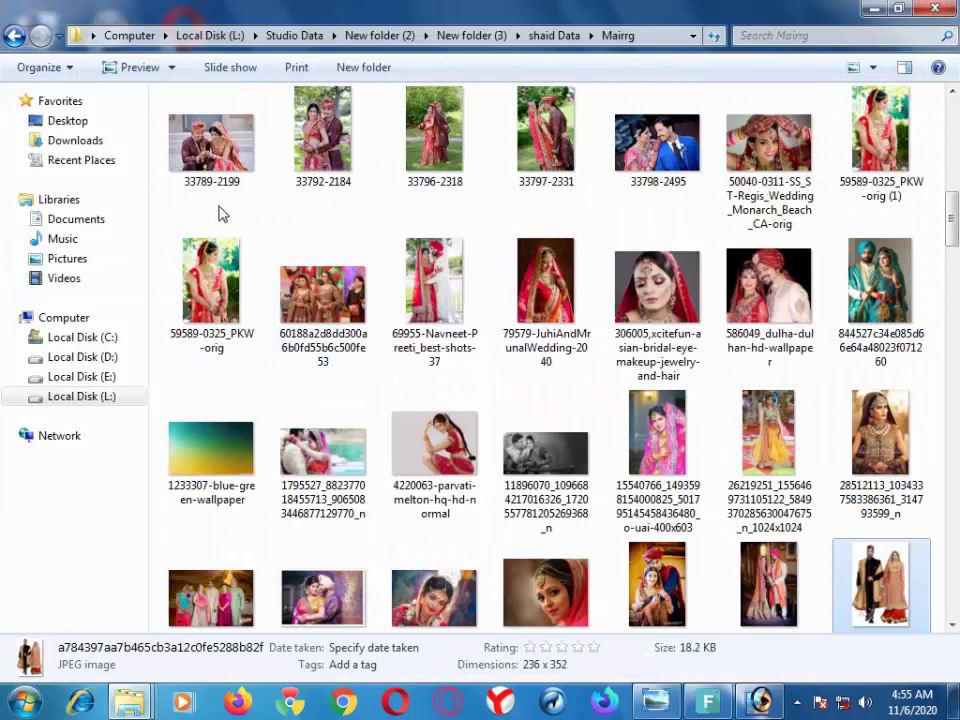
pyautogui.scroll(4, 230, 215)
pyautogui.moveTo(760, 160)
pyautogui.mouseDown()
pyautogui.moveTo(700, 615)
pyautogui.moveTo(765, 690)
pyautogui.mouseUp()
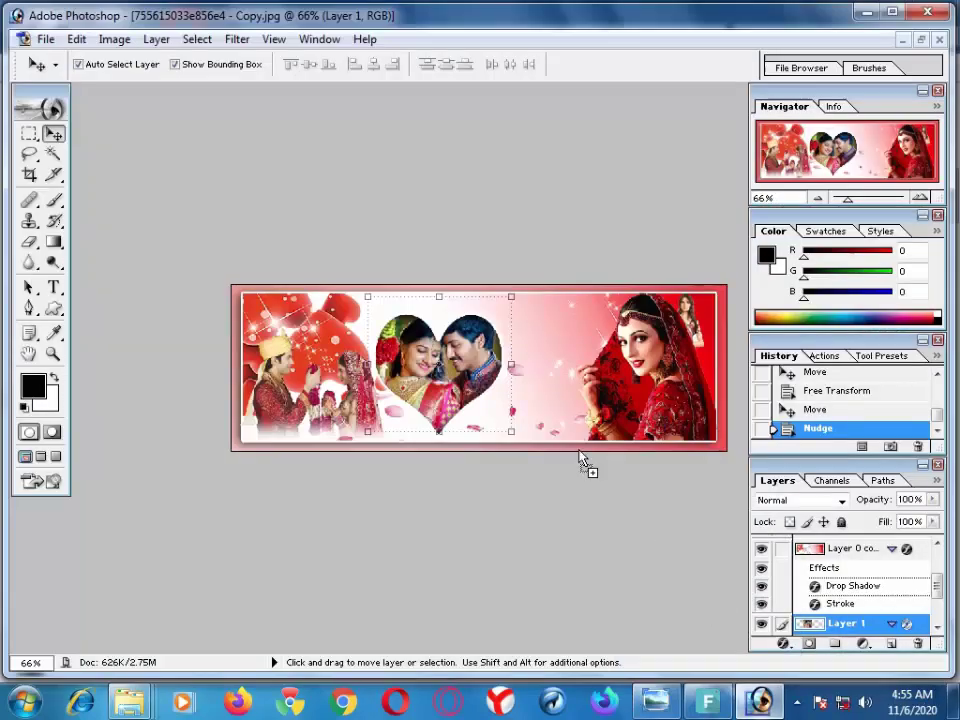
pyautogui.moveTo(765, 690); pyautogui.dragTo(558, 418)
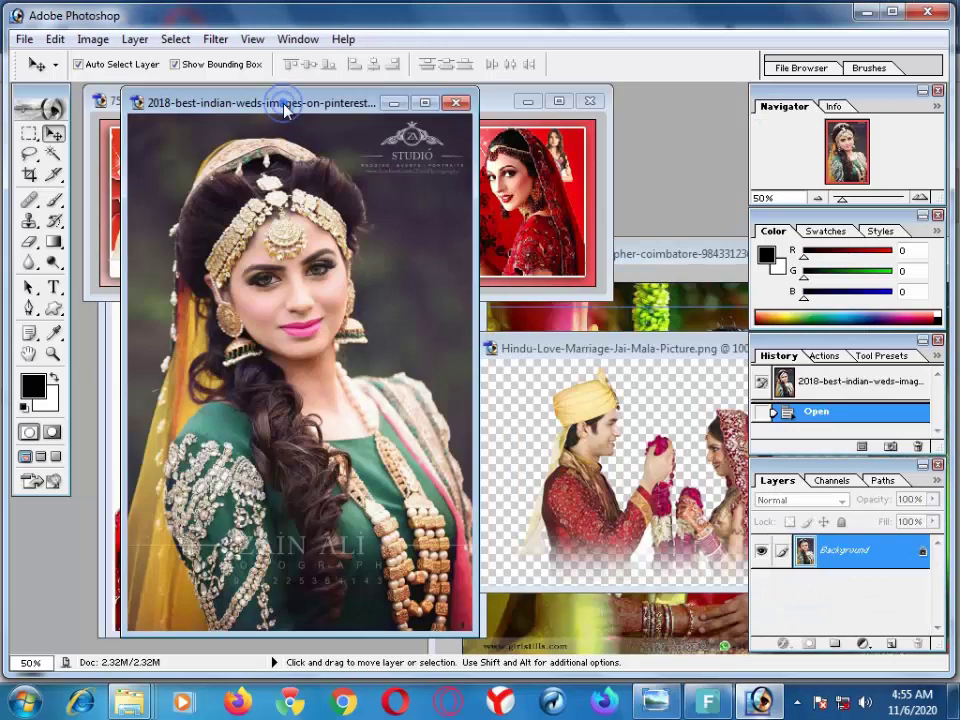
# Step: Copy the green-dress bride portrait into the banner as Layer 5, moved to the top
pyautogui.moveTo(285, 112); pyautogui.dragTo(380, 143)
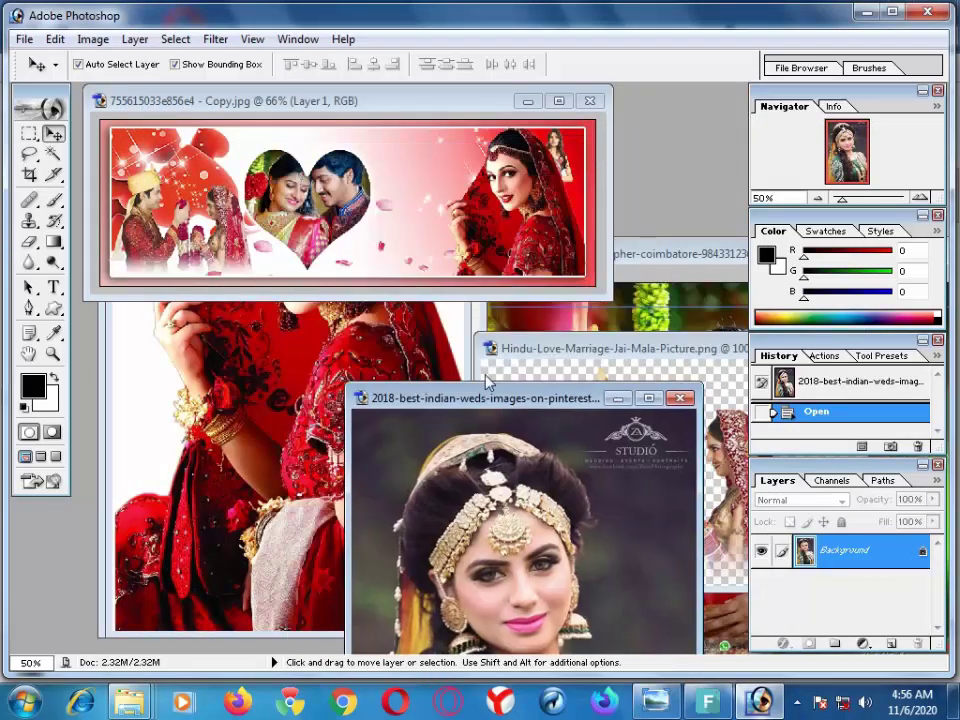
pyautogui.moveTo(450, 160); pyautogui.dragTo(483, 372)
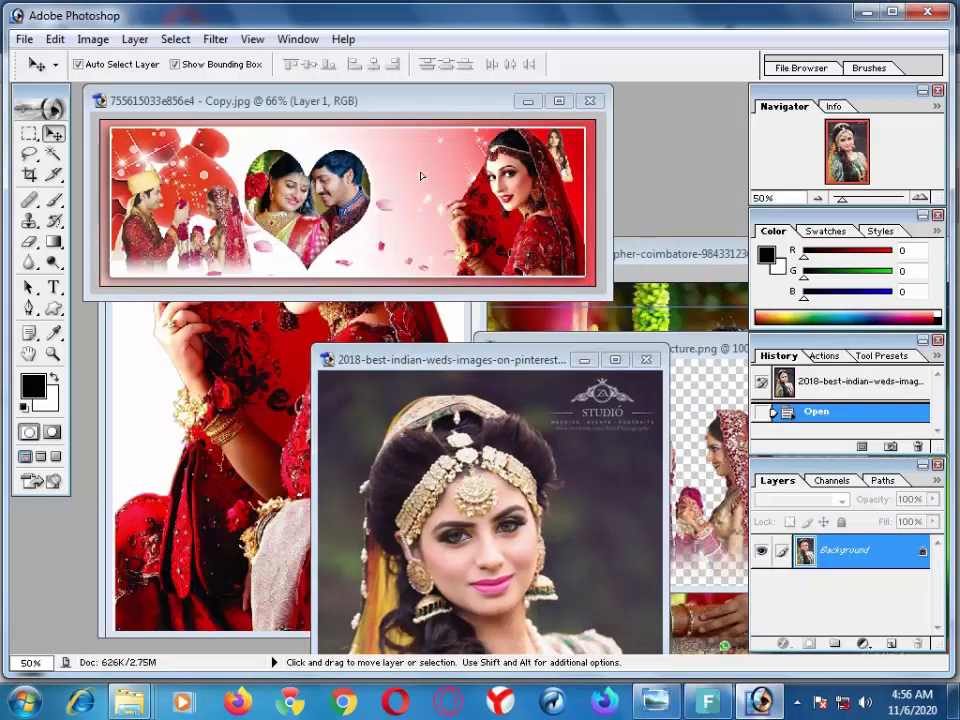
pyautogui.moveTo(397, 403); pyautogui.dragTo(315, 129)
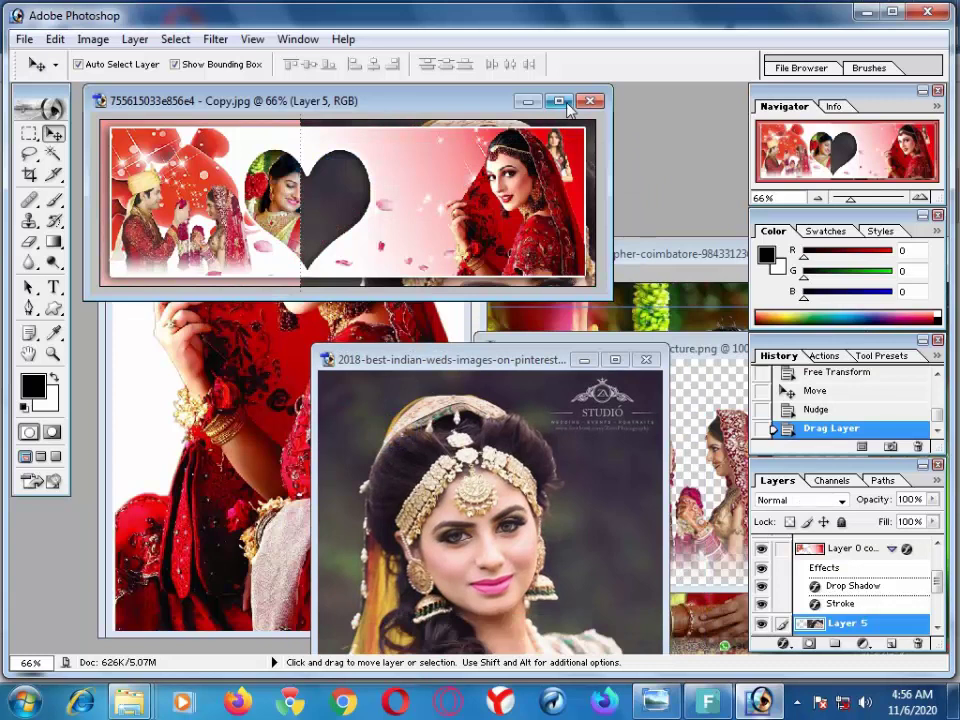
pyautogui.click(560, 102)
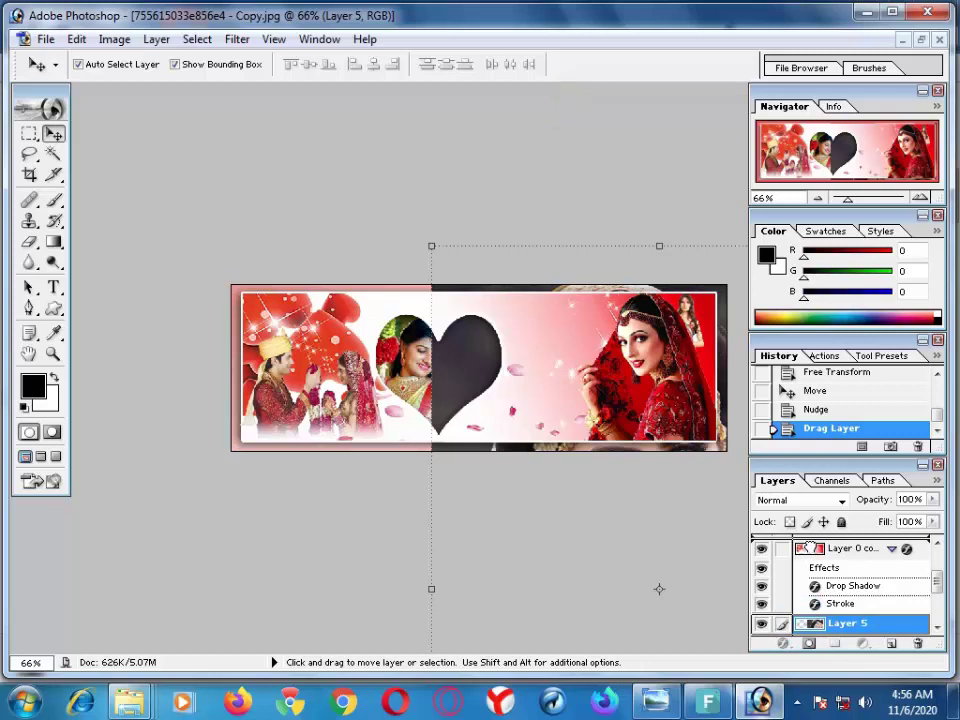
pyautogui.moveTo(808, 548); pyautogui.dragTo(811, 551)
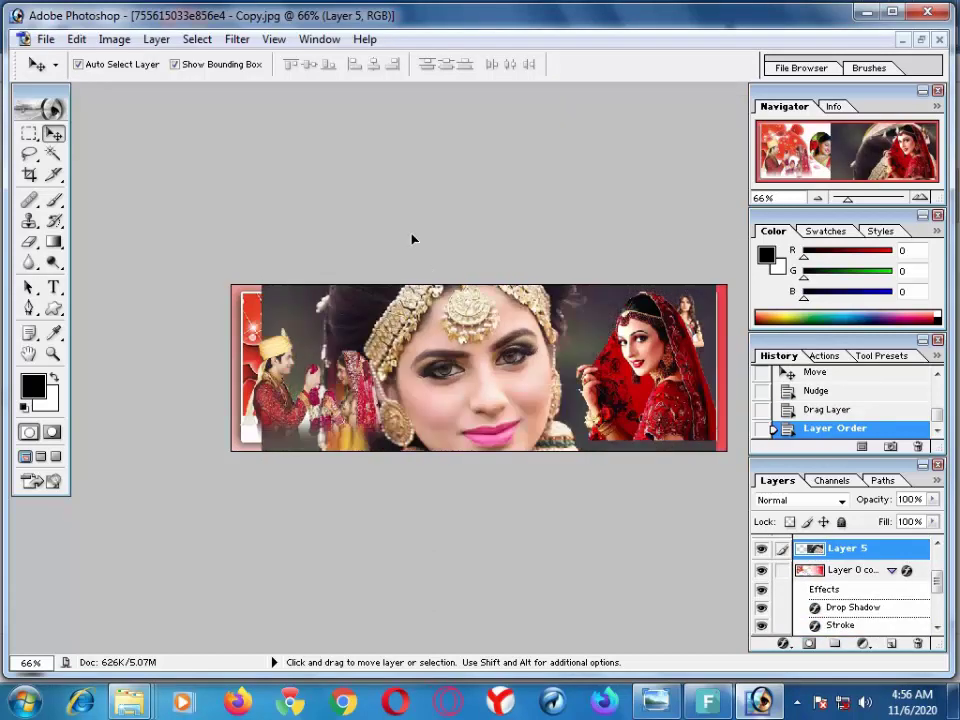
# Step: Scale the green-dress bride proportionally from its centre into a small inset
pyautogui.moveTo(587, 343); pyautogui.dragTo(412, 236)
pyautogui.press('shift')
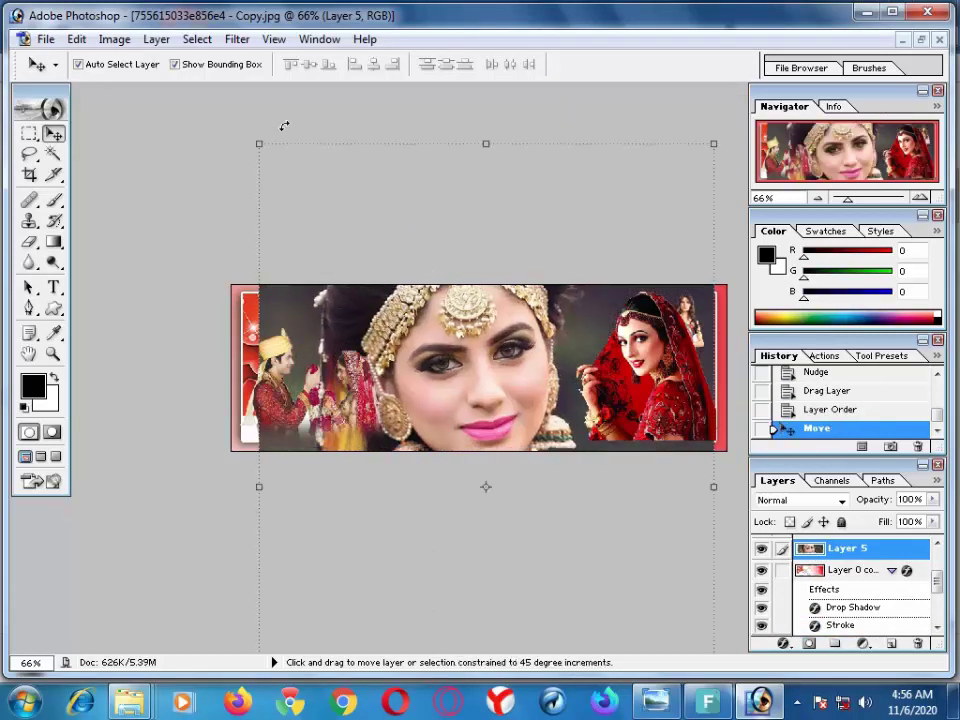
pyautogui.press('alt')
pyautogui.moveTo(258, 142); pyautogui.dragTo(505, 366)
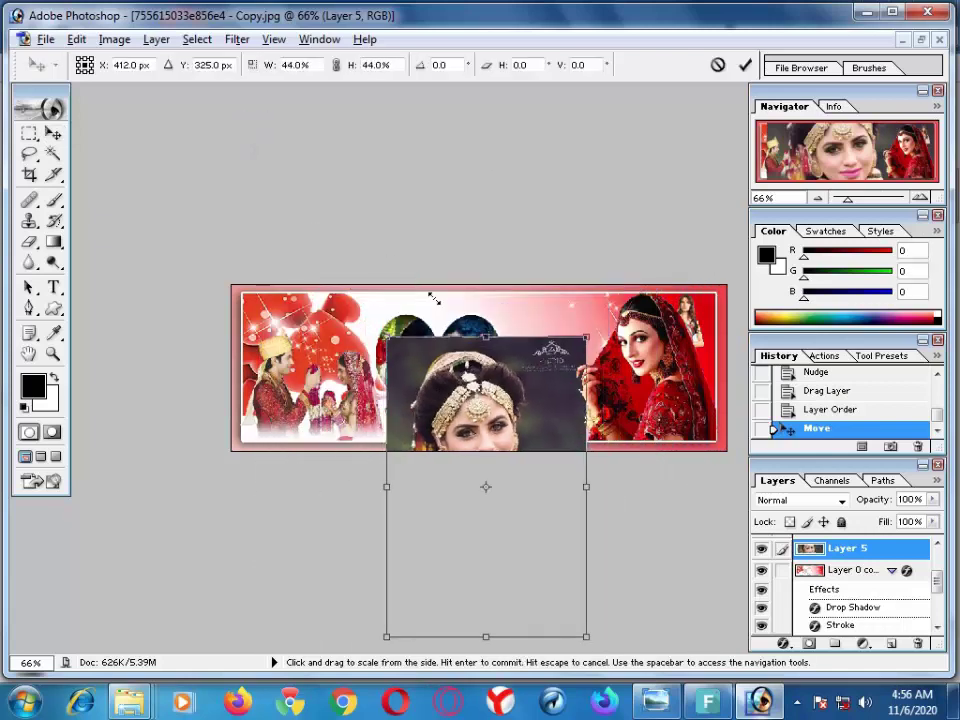
pyautogui.press('Return')
pyautogui.moveTo(480, 433)
pyautogui.mouseDown()
pyautogui.moveTo(525, 300)
pyautogui.moveTo(545, 318)
pyautogui.mouseUp()
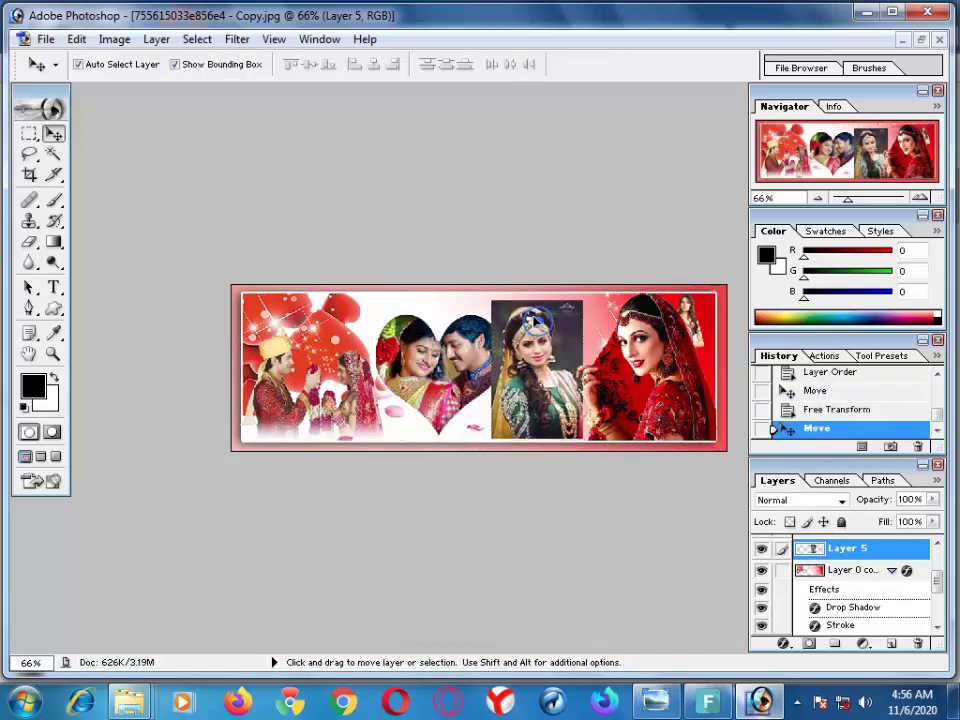
# Step: Shrink the inset to 74.7% and set it between the heart-framed couple and red-veiled bride
pyautogui.scroll(1, 545, 318)
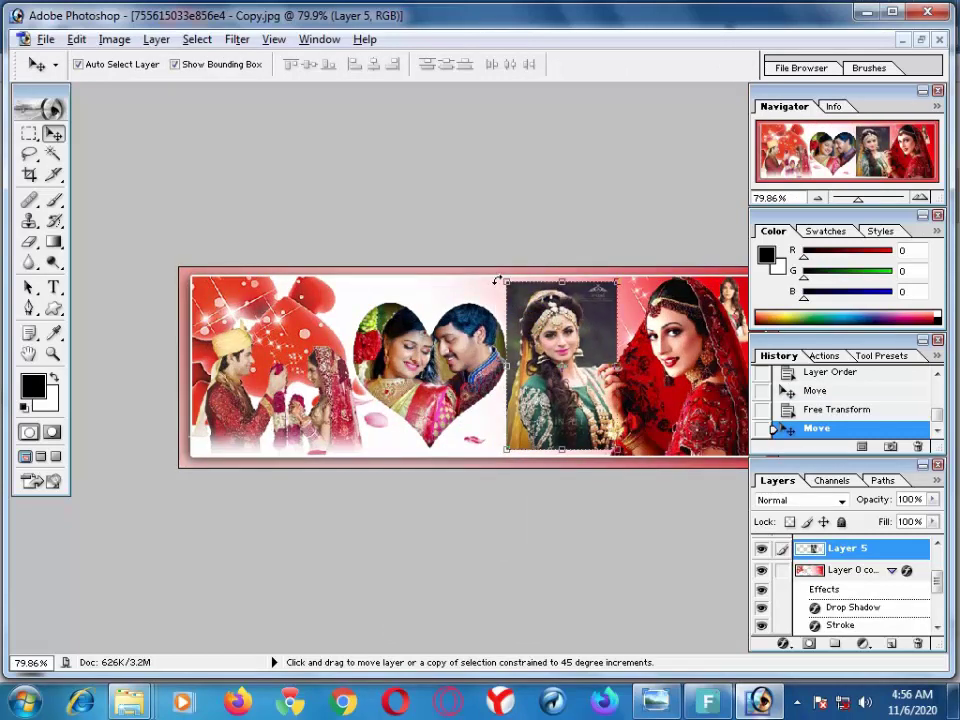
pyautogui.moveTo(500, 275); pyautogui.dragTo(512, 297)
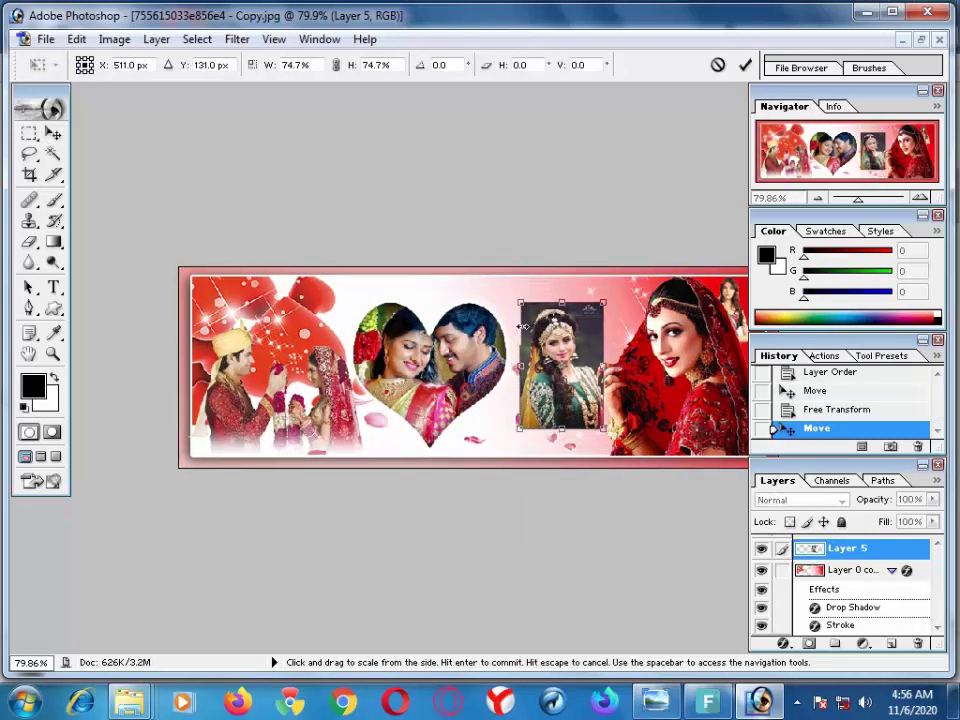
pyautogui.moveTo(560, 360); pyautogui.dragTo(553, 360)
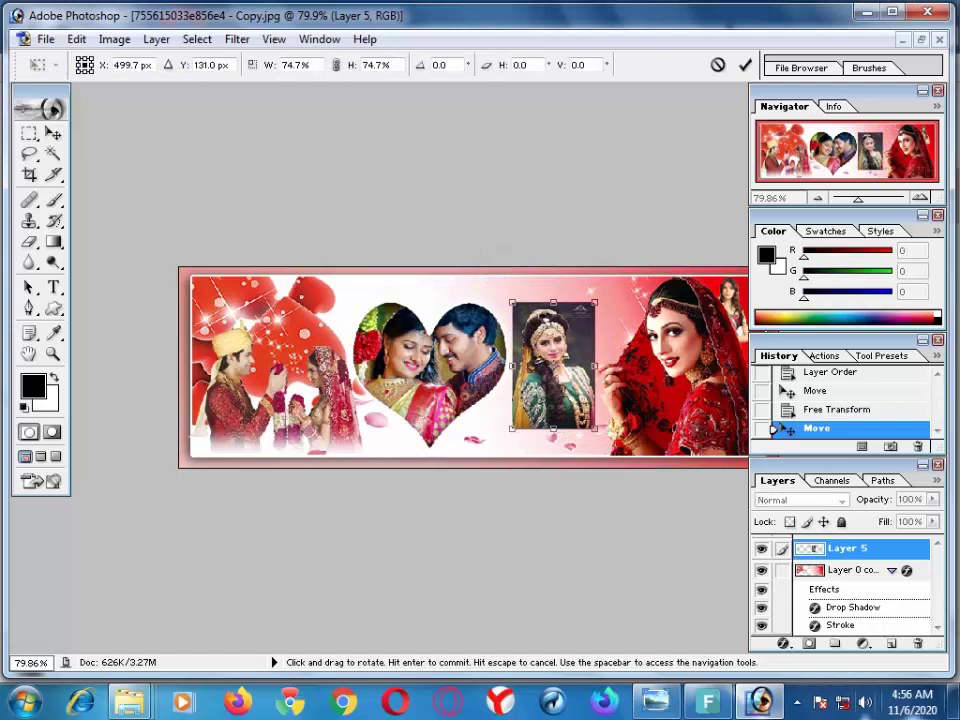
pyautogui.click(783, 642)
pyautogui.click(786, 642)
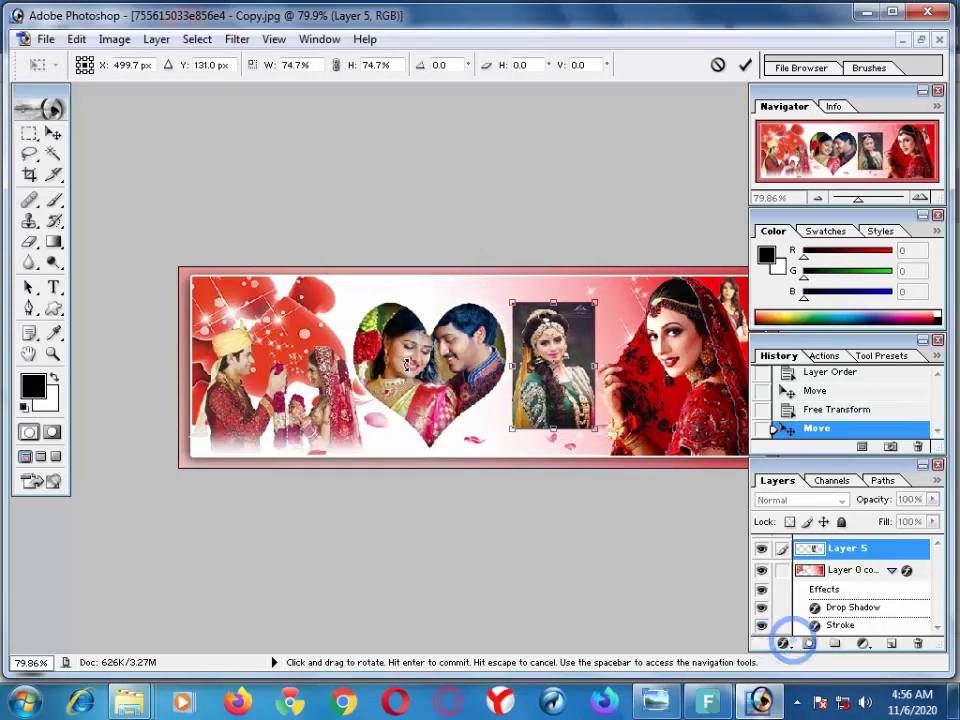
pyautogui.press('Return')
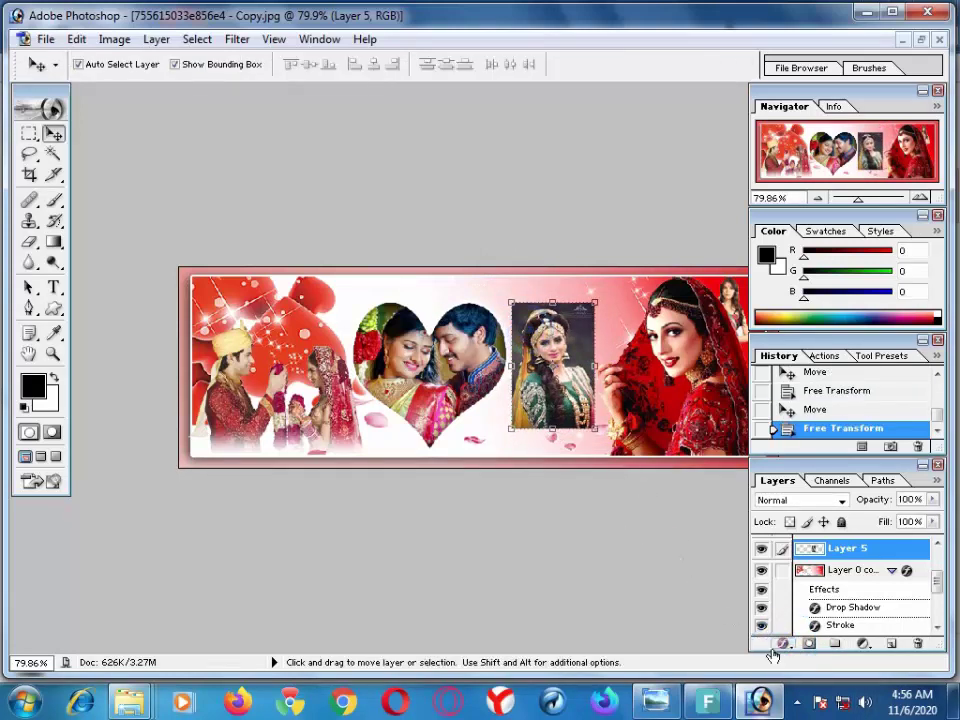
pyautogui.click(782, 643)
# Step: Add a white Stroke layer style to the green-dress bride inset
pyautogui.click(765, 626)
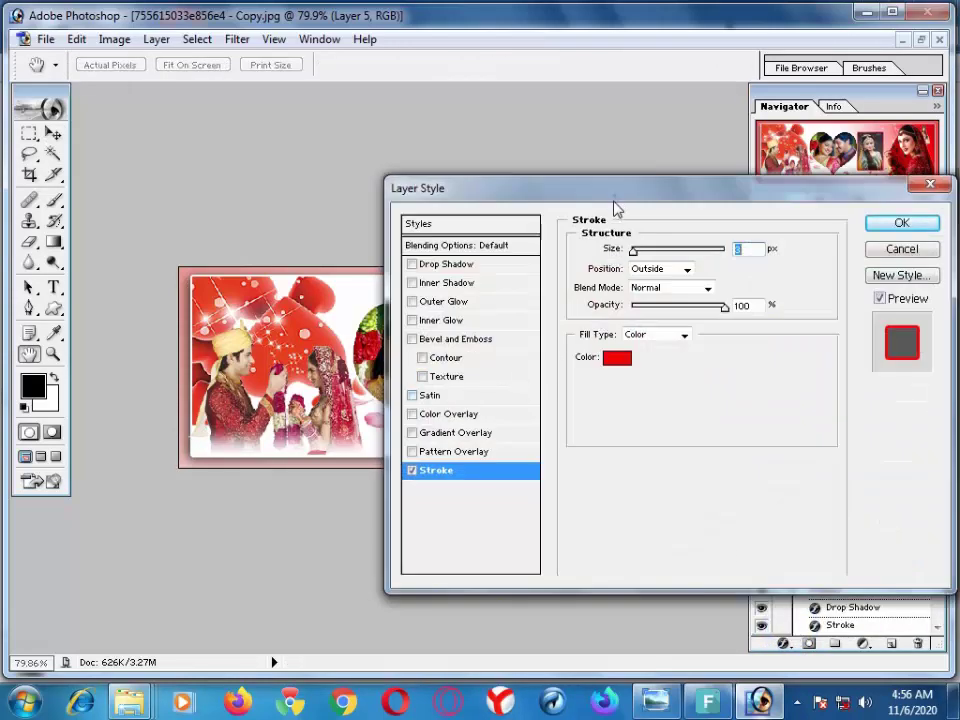
pyautogui.moveTo(617, 208); pyautogui.dragTo(465, 467)
pyautogui.click(464, 615)
pyautogui.click(318, 332)
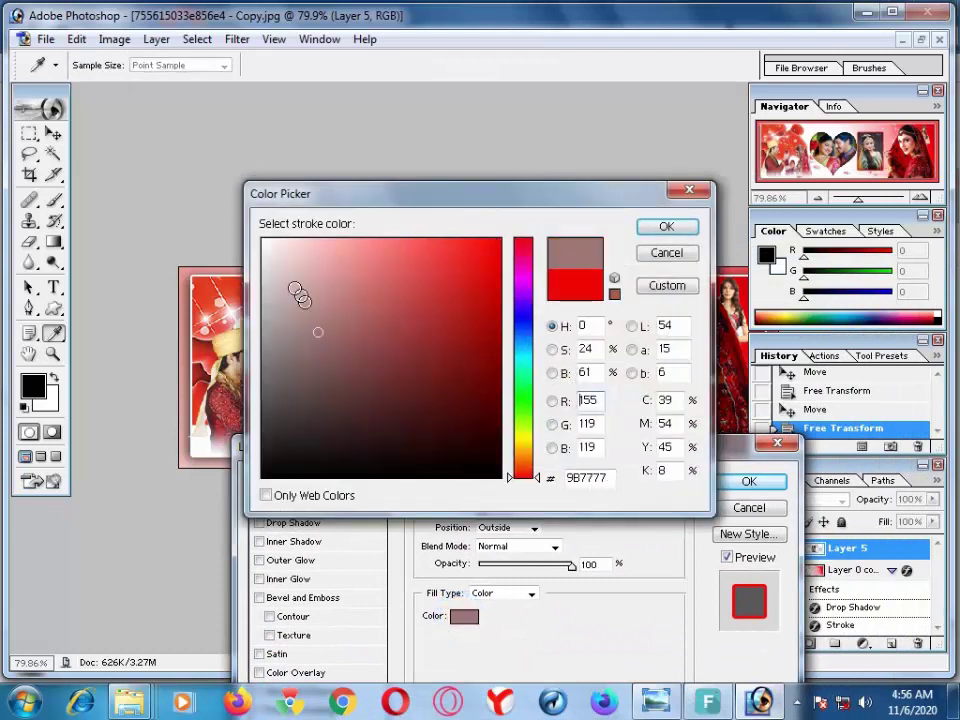
pyautogui.moveTo(300, 297); pyautogui.dragTo(204, 161)
pyautogui.click(667, 227)
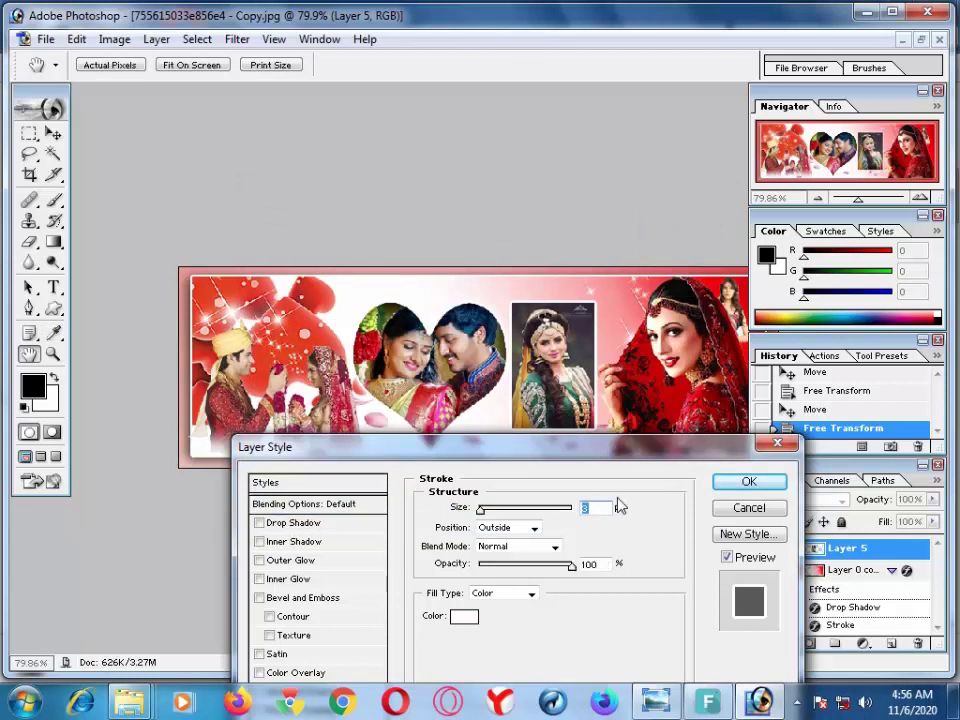
pyautogui.click(748, 481)
# Step: Move the inset up slightly and delete its lower part with a rectangular selection
pyautogui.moveTo(584, 394); pyautogui.dragTo(585, 372)
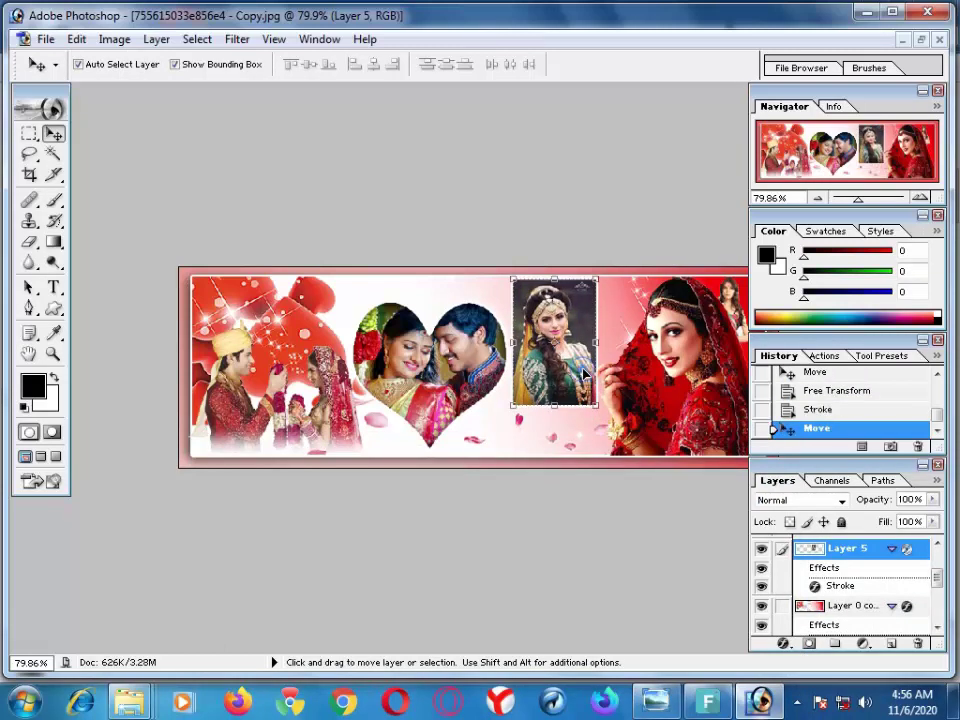
pyautogui.click(29, 133)
pyautogui.moveTo(611, 428)
pyautogui.mouseDown()
pyautogui.moveTo(503, 365)
pyautogui.moveTo(508, 375)
pyautogui.mouseUp()
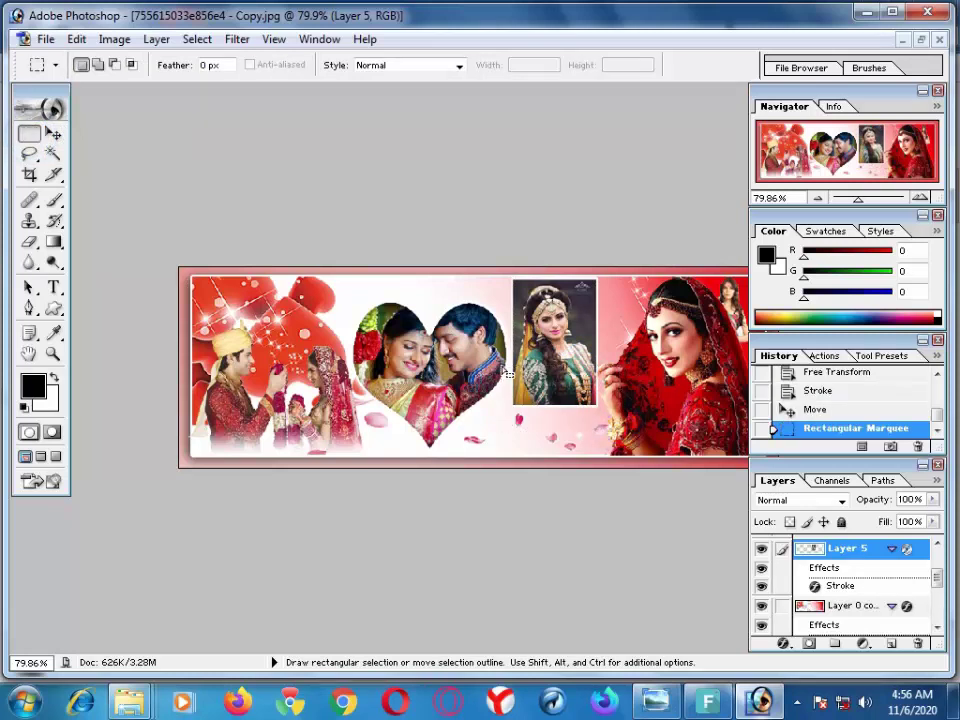
pyautogui.press('Delete')
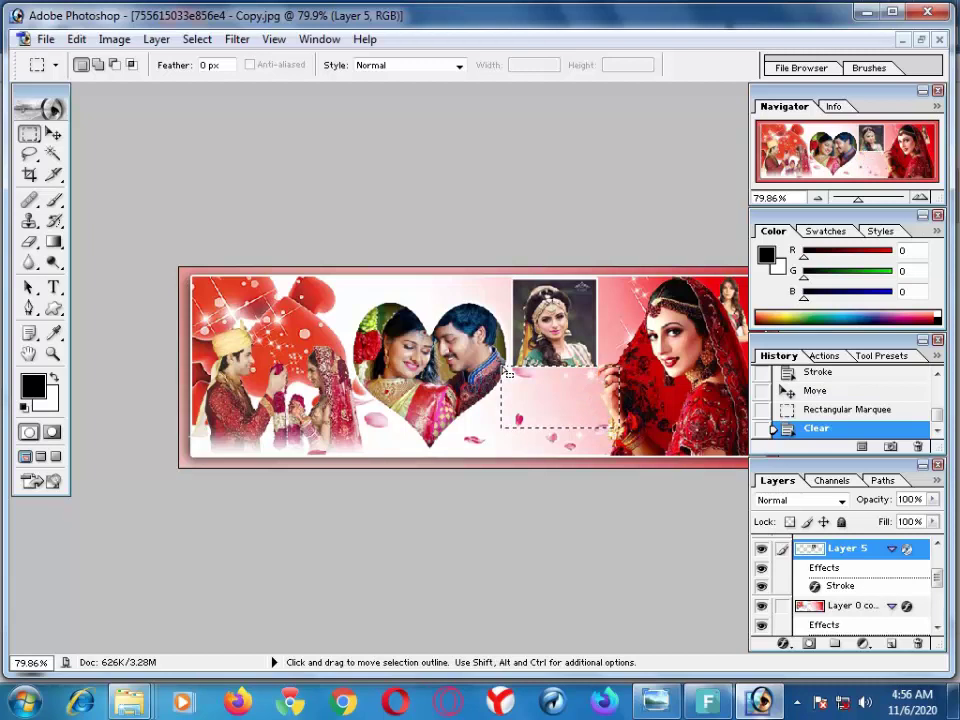
# Step: Deselect, enlarge the trimmed inset slightly, and nudge it right
pyautogui.hotkey('ctrl', 'd')
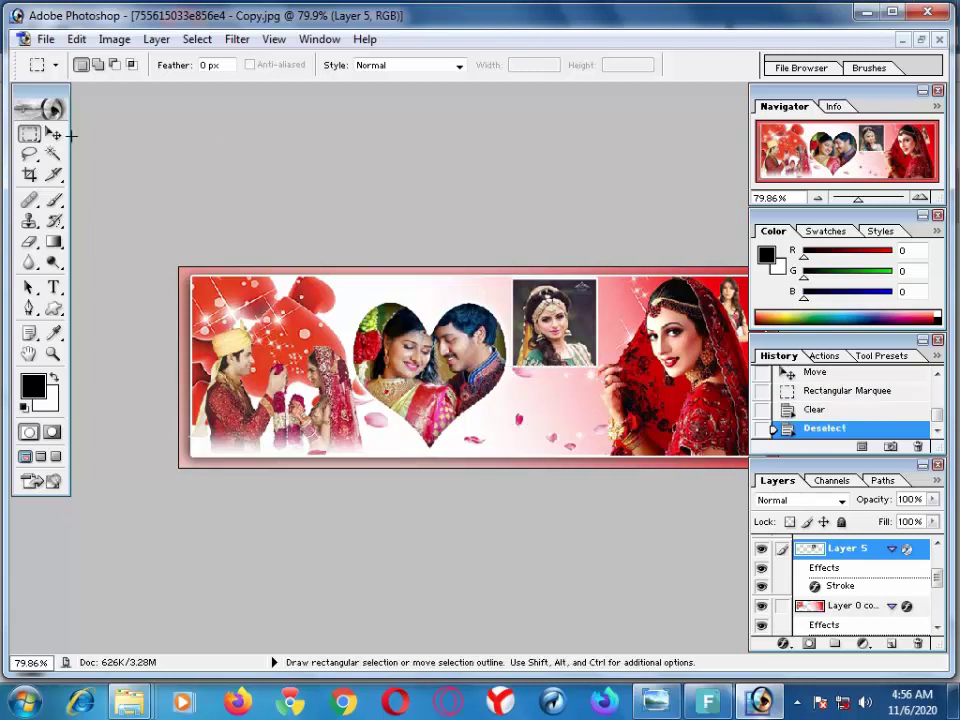
pyautogui.click(53, 133)
pyautogui.moveTo(515, 372); pyautogui.dragTo(508, 378)
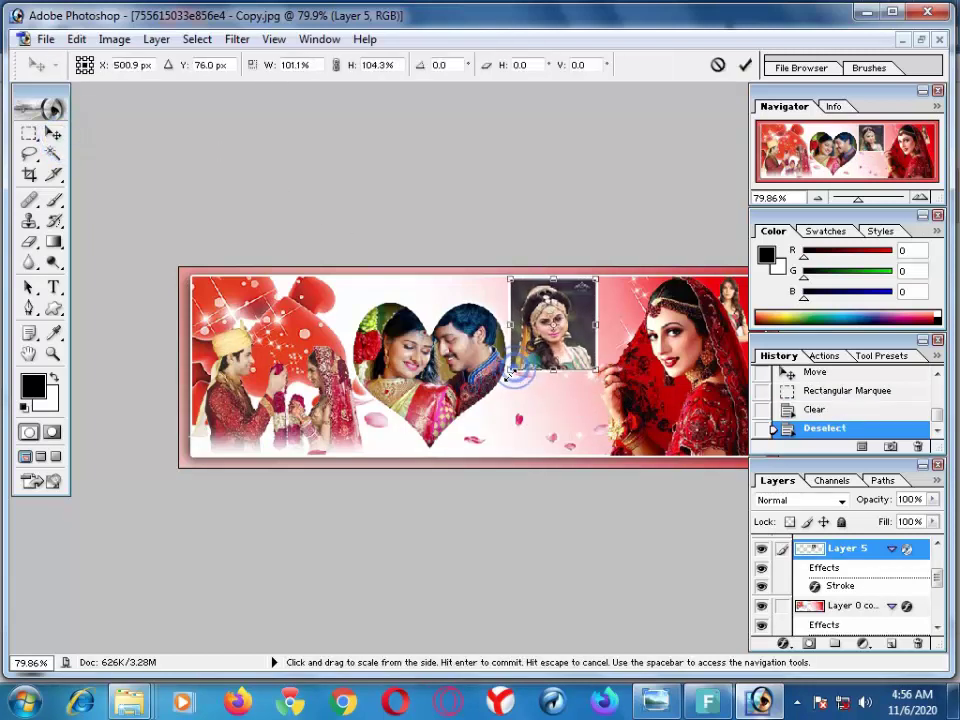
pyautogui.press('Return')
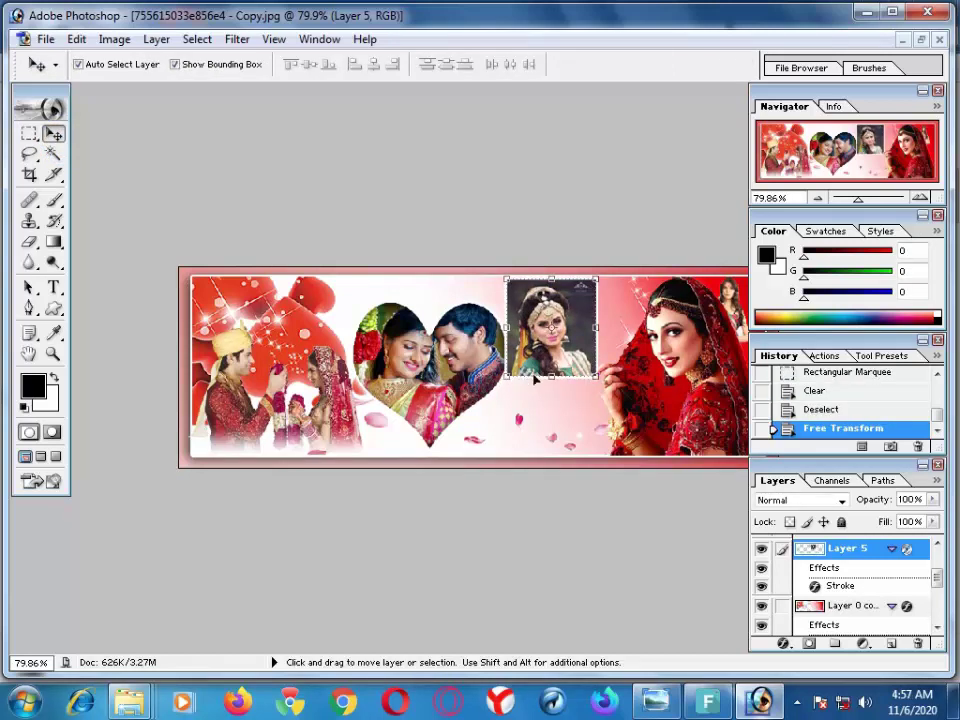
pyautogui.press('Right')
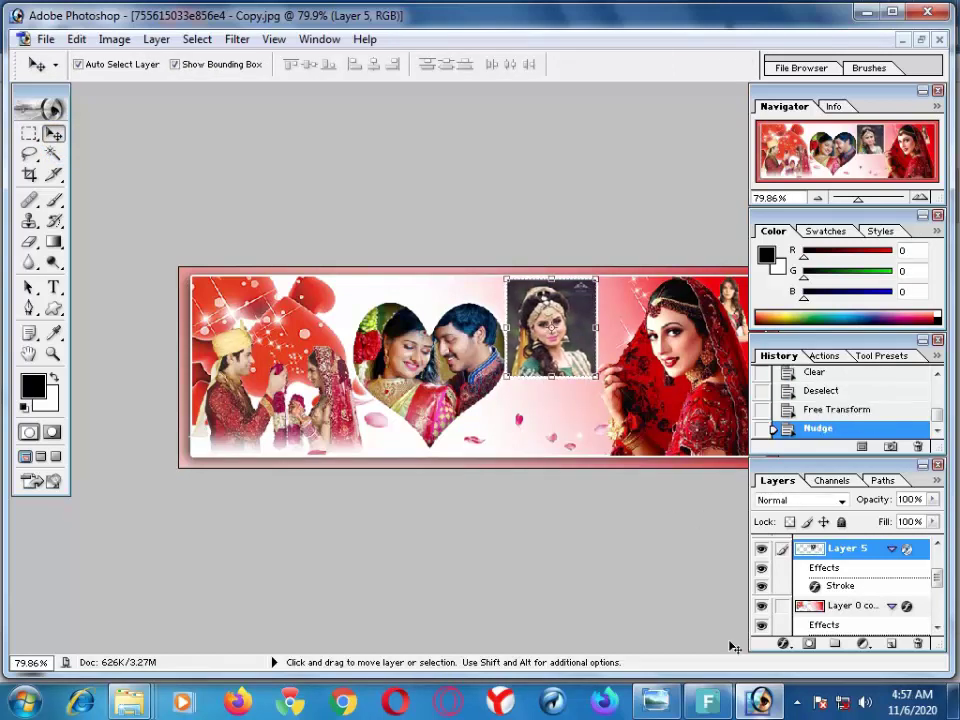
# Step: Open the 79579-JuhiAndMrunalWedding-2040 bride photo as a new Photoshop document
pyautogui.click(760, 700)
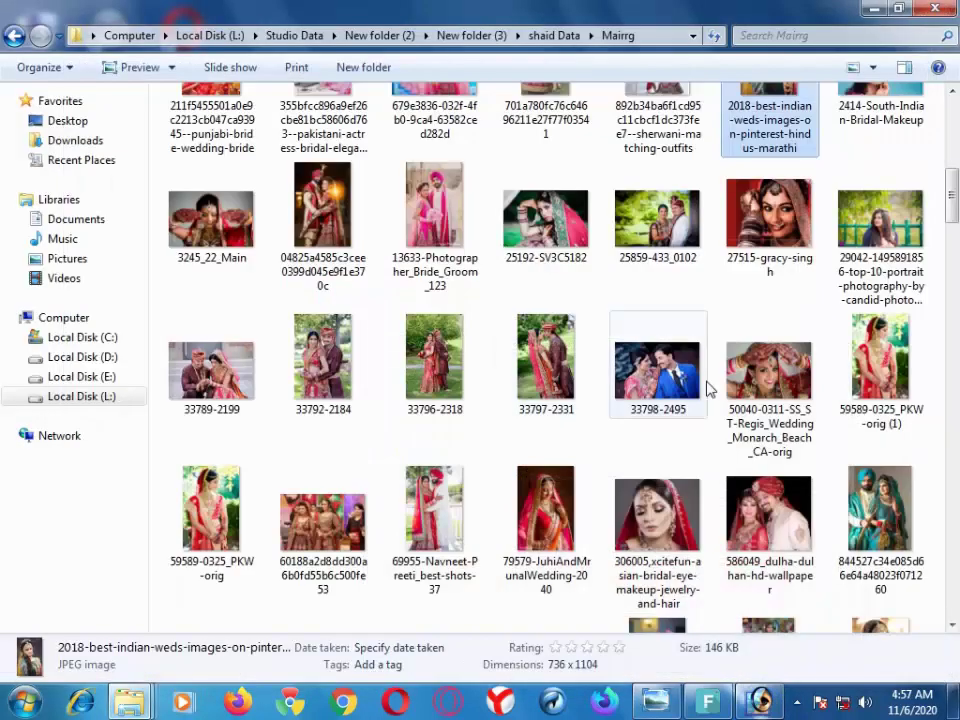
pyautogui.moveTo(556, 520)
pyautogui.mouseDown()
pyautogui.moveTo(760, 693)
pyautogui.moveTo(152, 220)
pyautogui.mouseUp()
pyautogui.click(29, 132)
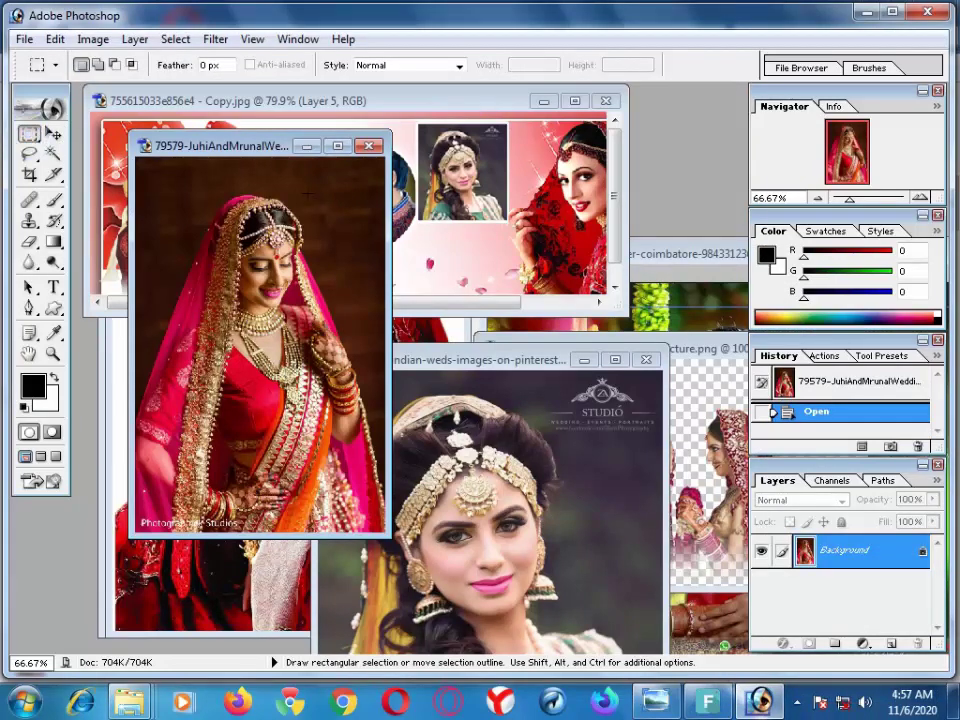
# Step: Copy the bride's upper body into the banner and shrink it to about two-thirds
pyautogui.moveTo(334, 180); pyautogui.dragTo(183, 383)
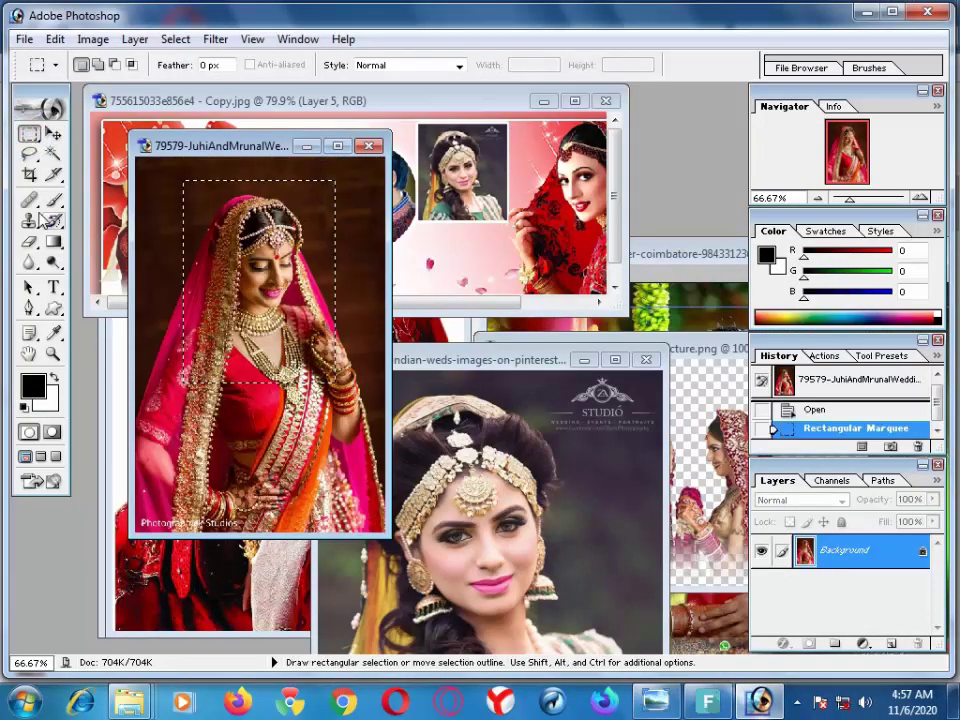
pyautogui.click(53, 132)
pyautogui.moveTo(212, 228)
pyautogui.mouseDown()
pyautogui.moveTo(465, 213)
pyautogui.moveTo(443, 207)
pyautogui.mouseUp()
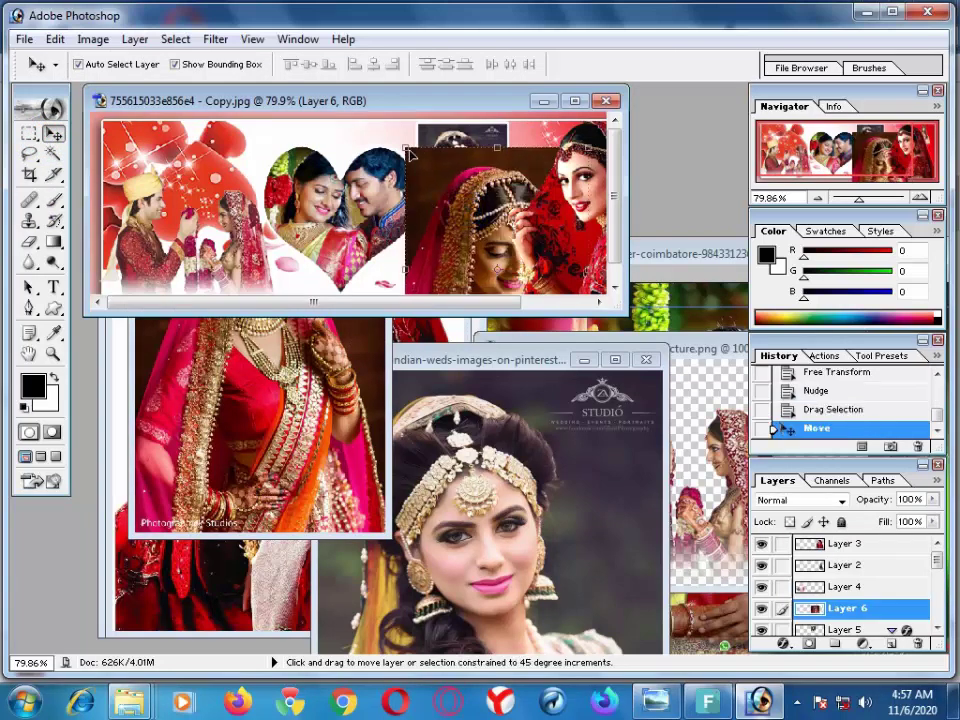
pyautogui.press('shift')
pyautogui.moveTo(405, 148); pyautogui.dragTo(465, 225)
pyautogui.press('super')
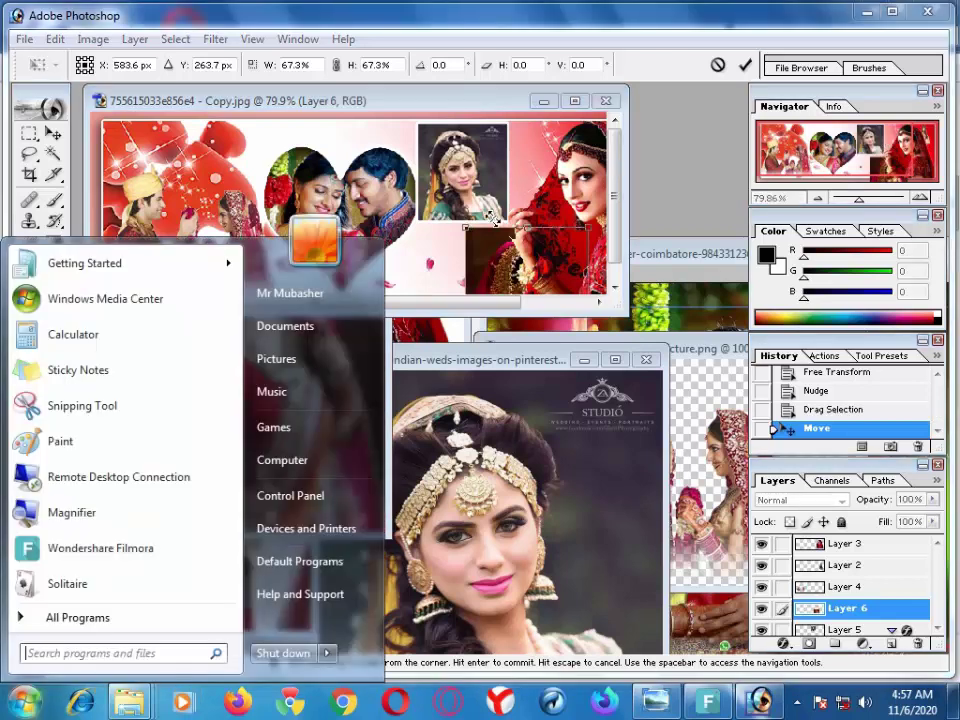
pyautogui.click(574, 100)
pyautogui.press('Return')
# Step: Position the new bride photo under the first inset, refining its size
pyautogui.moveTo(561, 391)
pyautogui.mouseDown()
pyautogui.moveTo(474, 310)
pyautogui.moveTo(493, 303)
pyautogui.mouseUp()
pyautogui.press('Return')
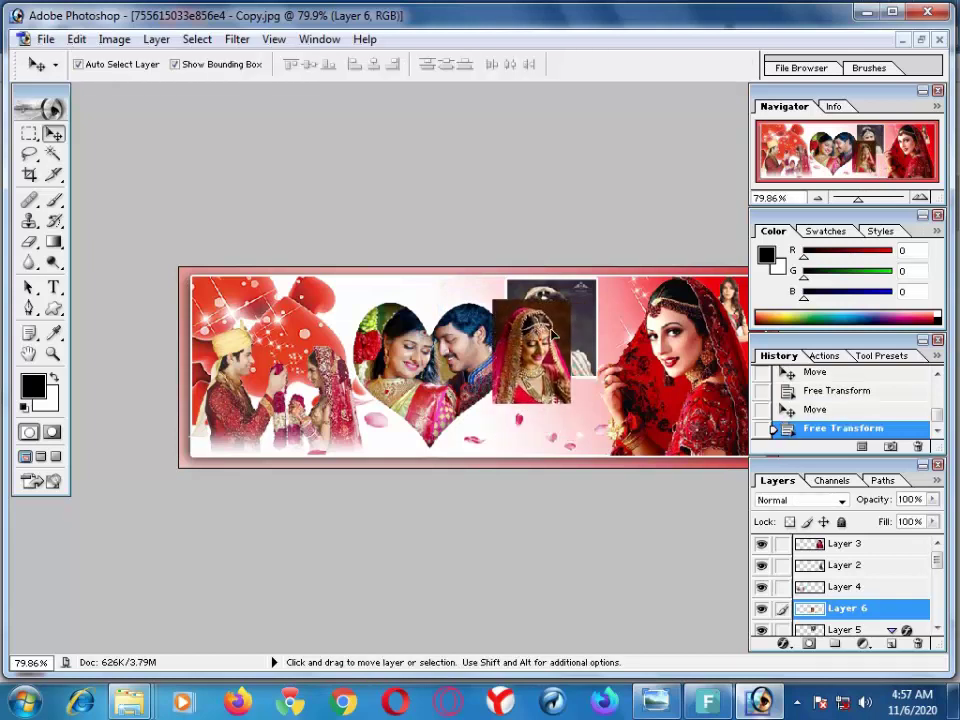
pyautogui.moveTo(552, 332); pyautogui.dragTo(566, 313)
pyautogui.hotkey('ctrl', 't')
pyautogui.moveTo(508, 281); pyautogui.dragTo(500, 286)
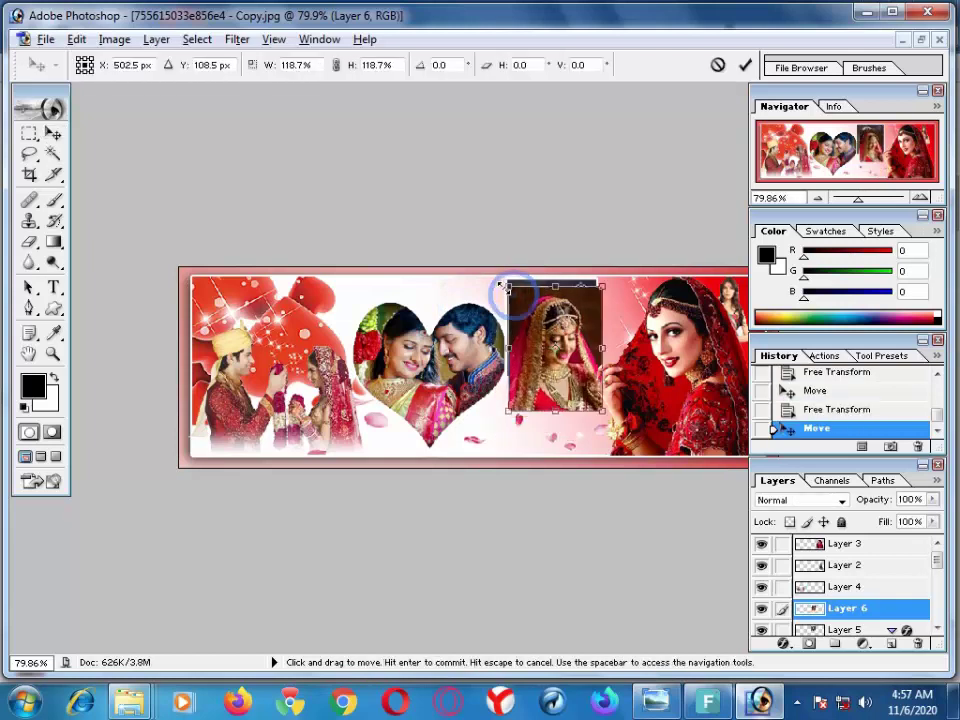
pyautogui.press('Return')
pyautogui.moveTo(545, 321)
pyautogui.mouseDown()
pyautogui.moveTo(545, 368)
pyautogui.moveTo(528, 365)
pyautogui.mouseUp()
pyautogui.hotkey('ctrl', 't')
pyautogui.press('super')
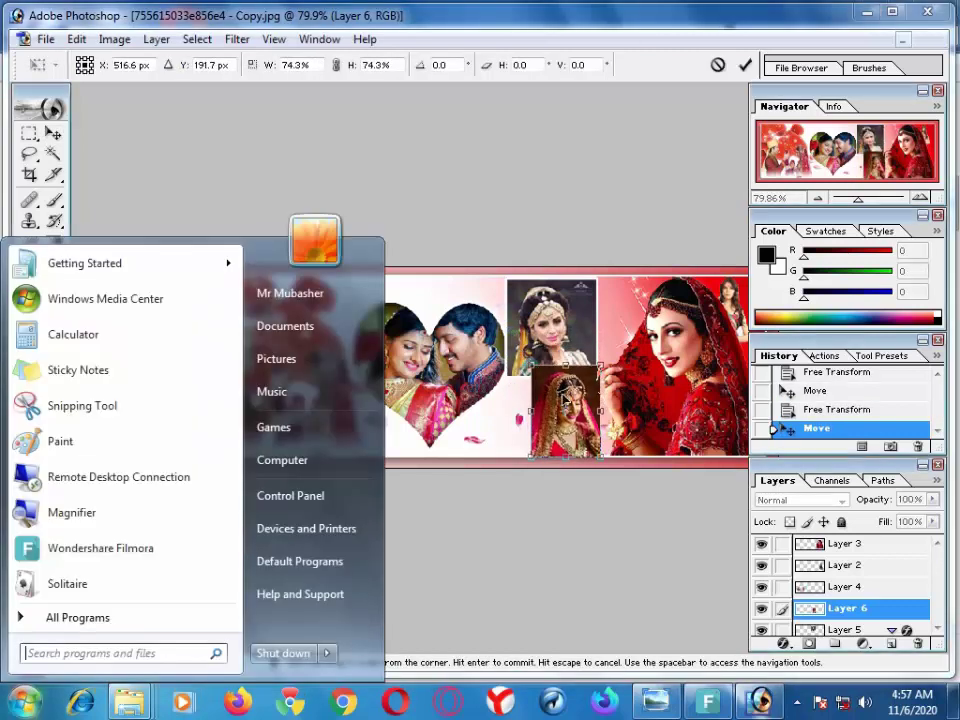
pyautogui.press('Return')
# Step: Shrink the top bride photo to about 83% and nudge it up and left
pyautogui.keyDown('shift'); pyautogui.click(521, 315); pyautogui.keyUp('shift')
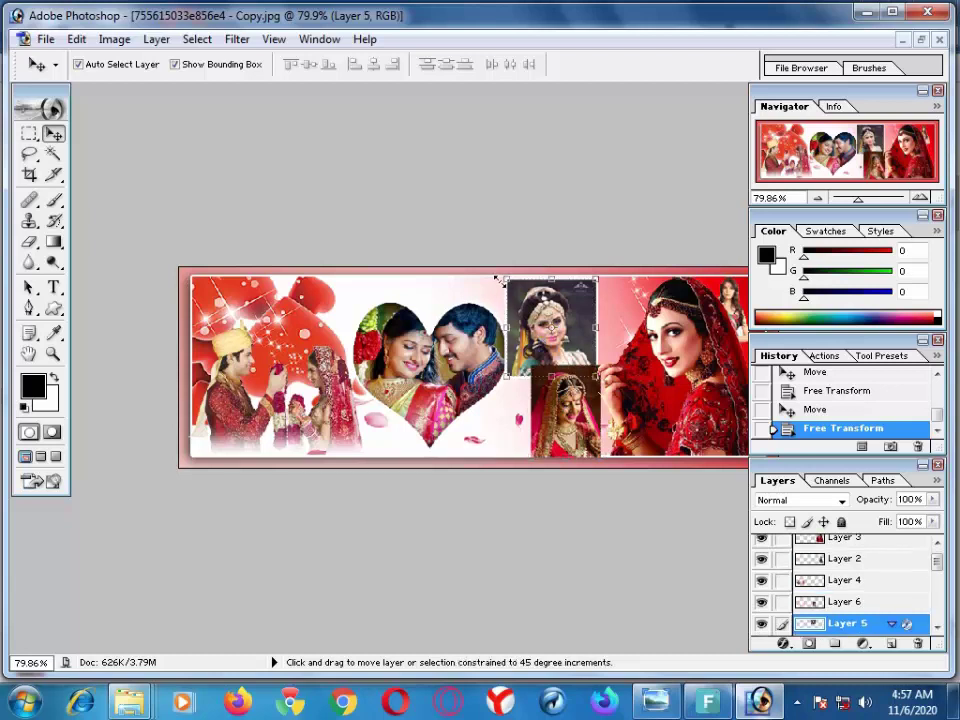
pyautogui.moveTo(500, 280); pyautogui.dragTo(522, 296)
pyautogui.press('Return')
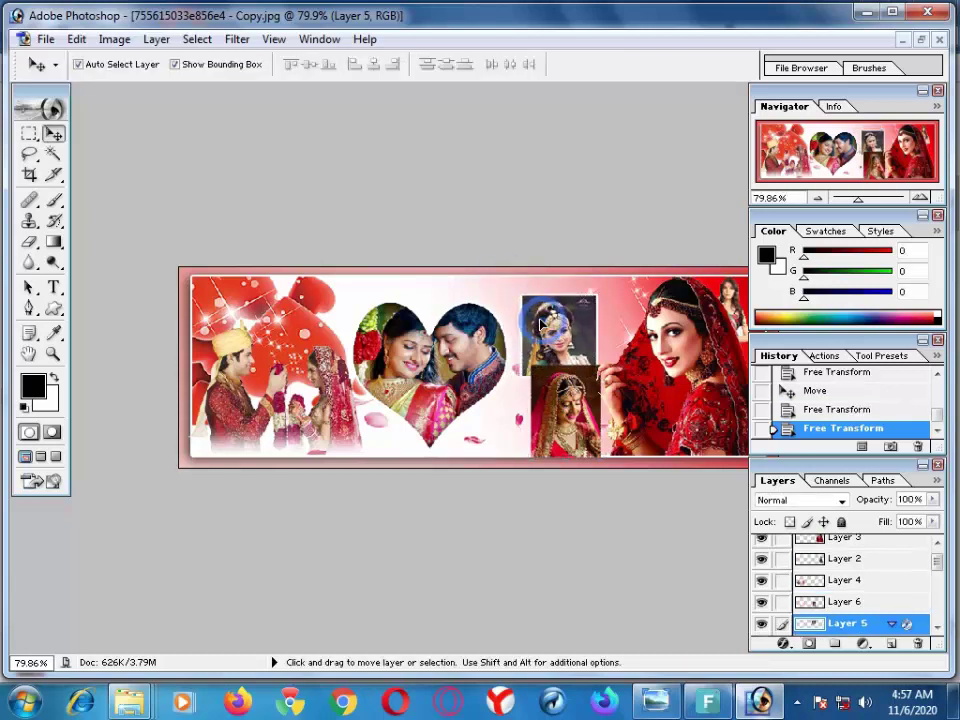
pyautogui.hotkey('shift', 'Up')
pyautogui.hotkey('shift', 'Up')
pyautogui.hotkey('shift', 'Left')
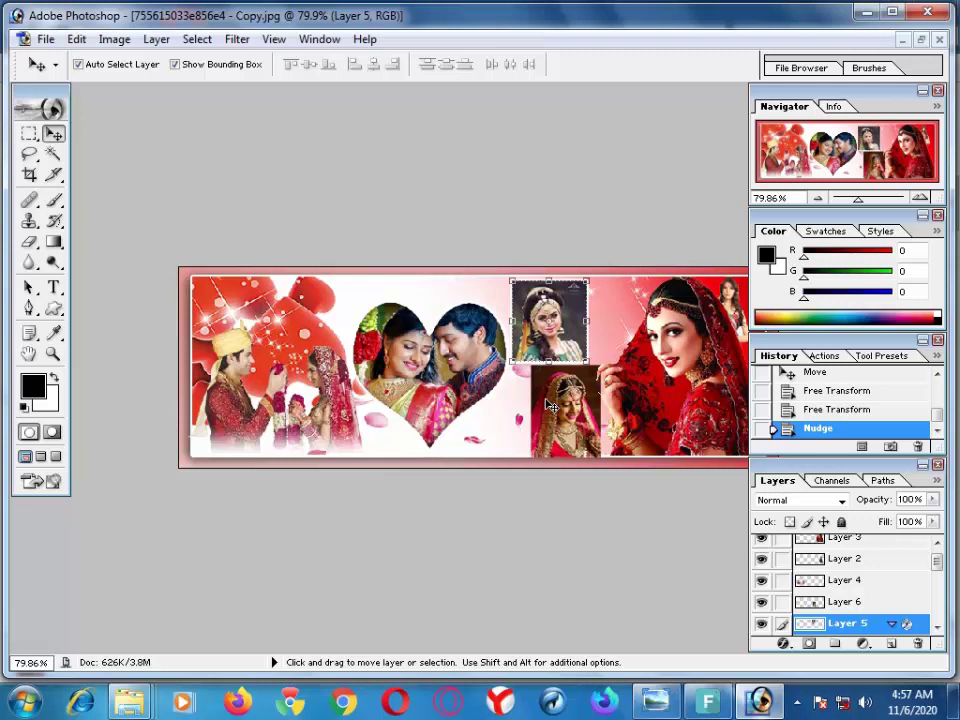
# Step: Enlarge the lower bride photo to about 120% and move it up and left
pyautogui.click(551, 406)
pyautogui.hotkey('ctrl', 't')
pyautogui.moveTo(531, 368); pyautogui.dragTo(510, 356)
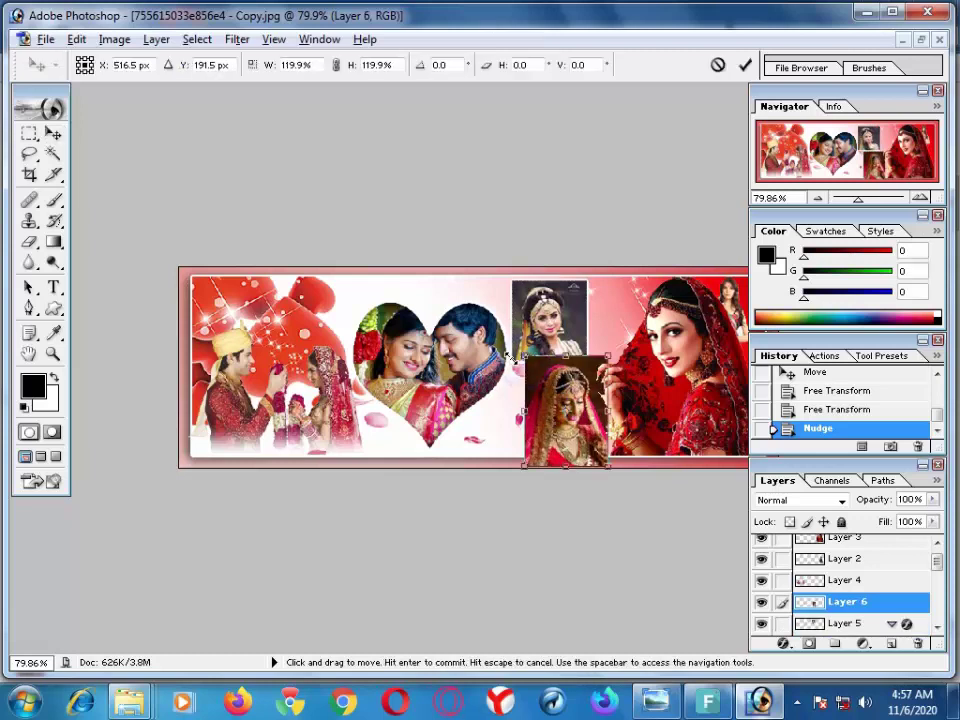
pyautogui.moveTo(561, 393); pyautogui.dragTo(540, 322)
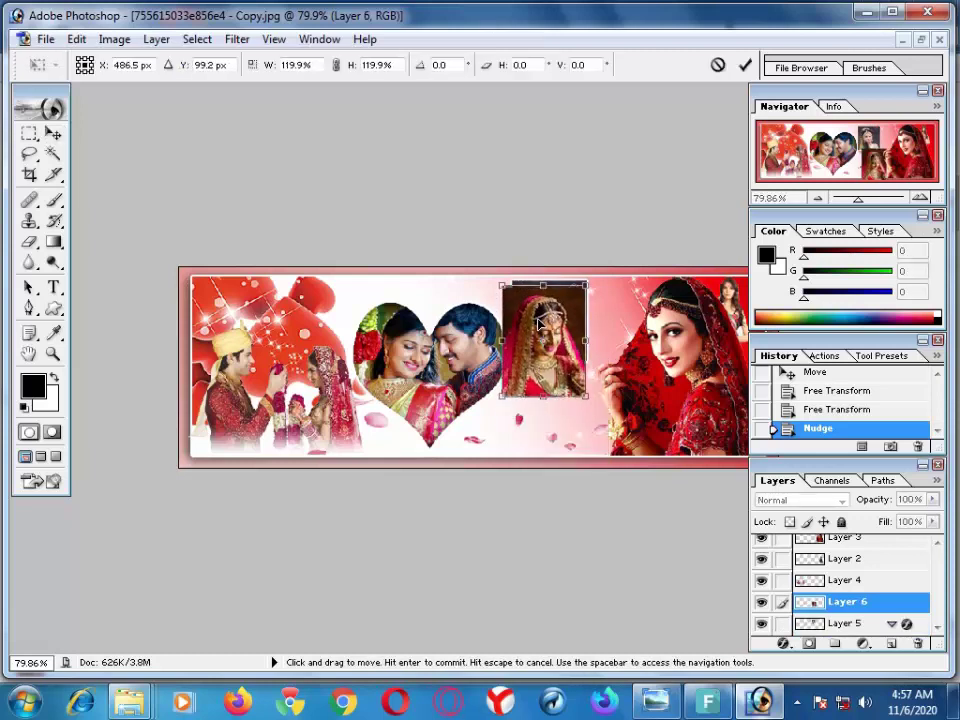
pyautogui.press('Return')
# Step: Set the red-dress bride photo to 67% opacity and erase its unwanted lower part
pyautogui.press('9')
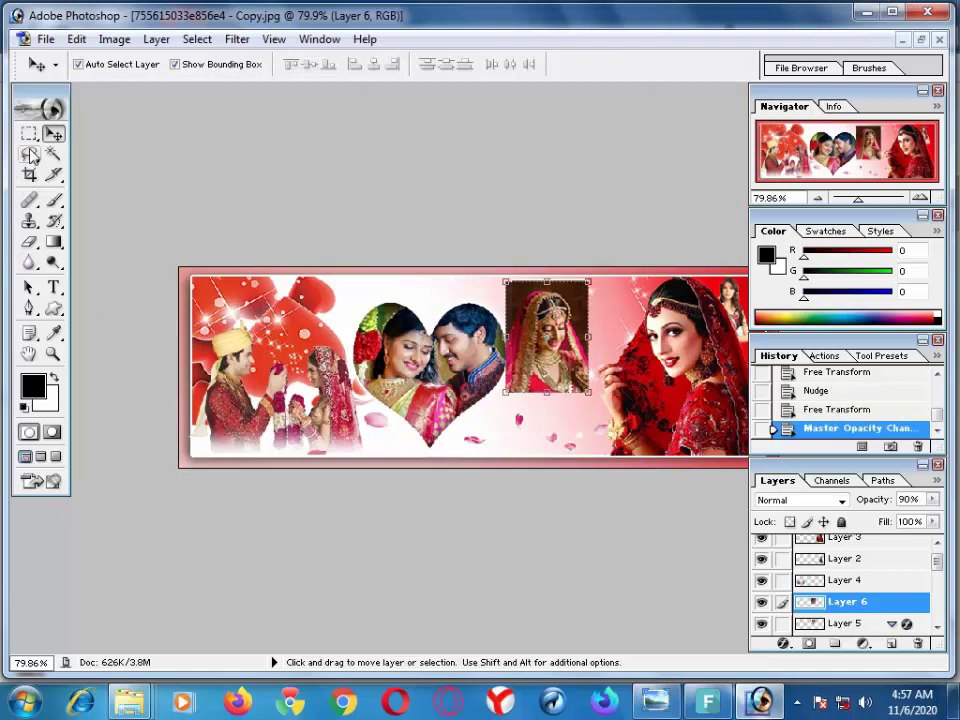
pyautogui.press('6')
pyautogui.press('7')
pyautogui.click(29, 134)
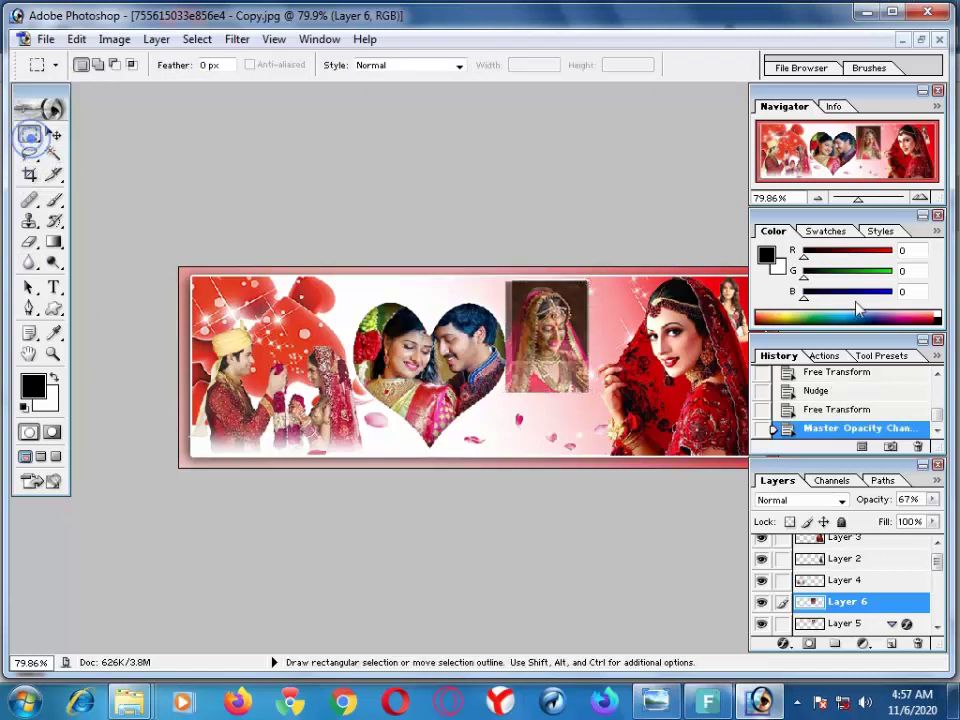
pyautogui.moveTo(660, 414); pyautogui.dragTo(474, 366)
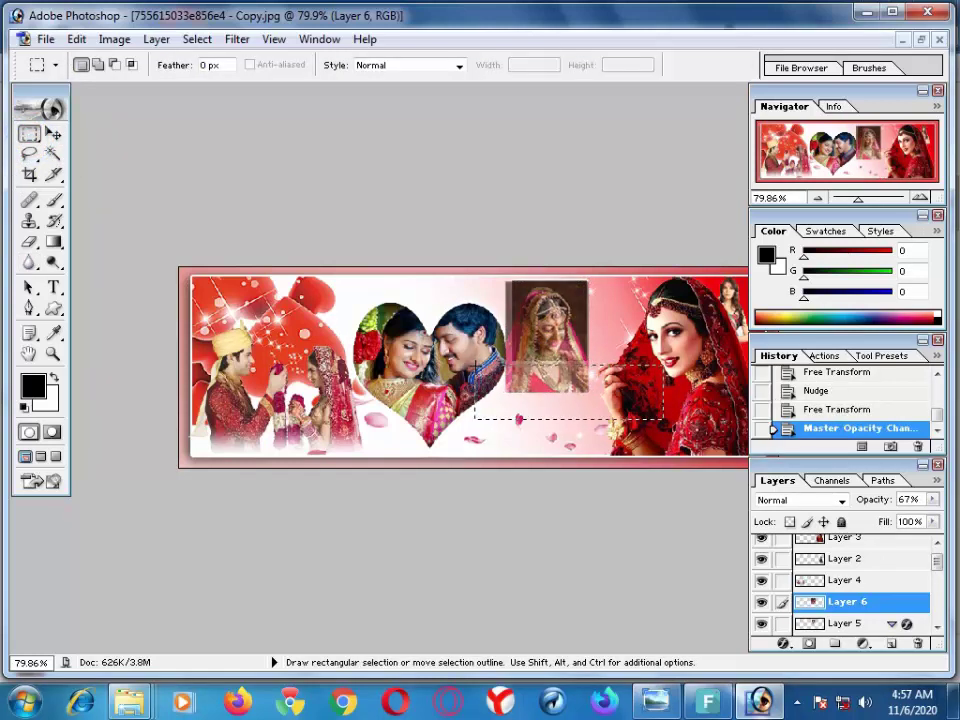
pyautogui.press('Delete')
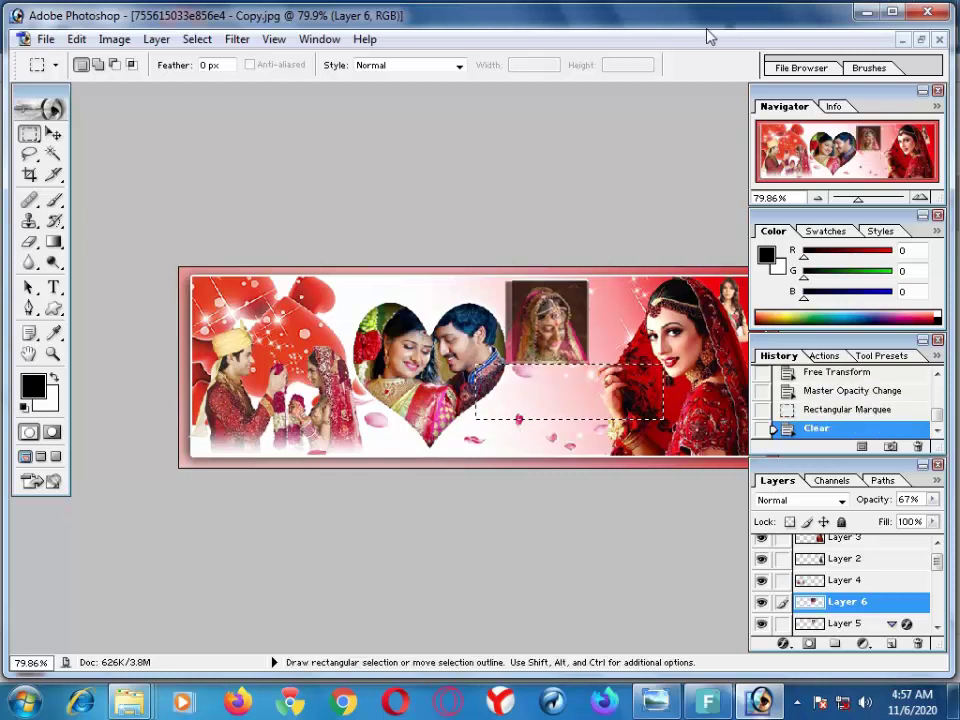
pyautogui.hotkey('ctrl', 'd')
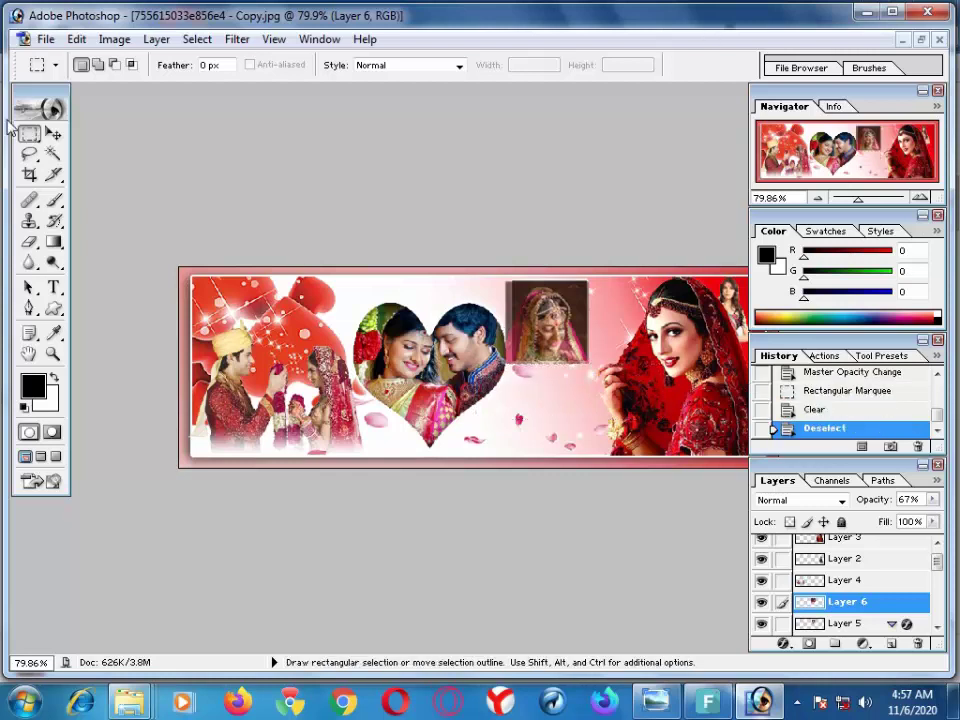
# Step: Move the faded photo below the green-dress inset, clearing the heart overlap and nudging it left
pyautogui.click(53, 133)
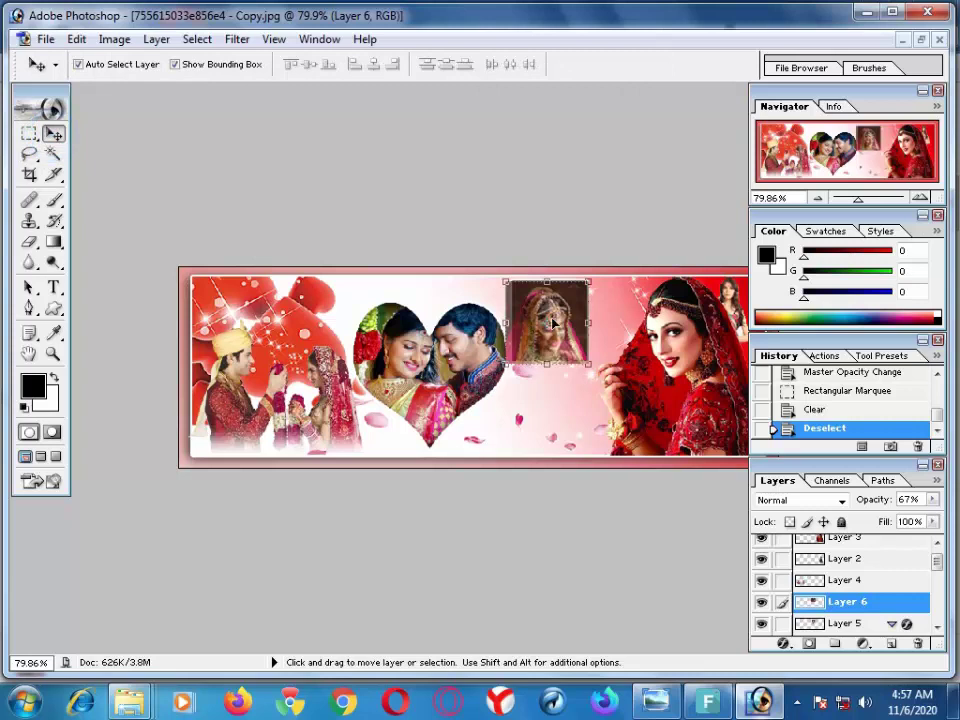
pyautogui.moveTo(553, 322); pyautogui.dragTo(558, 402)
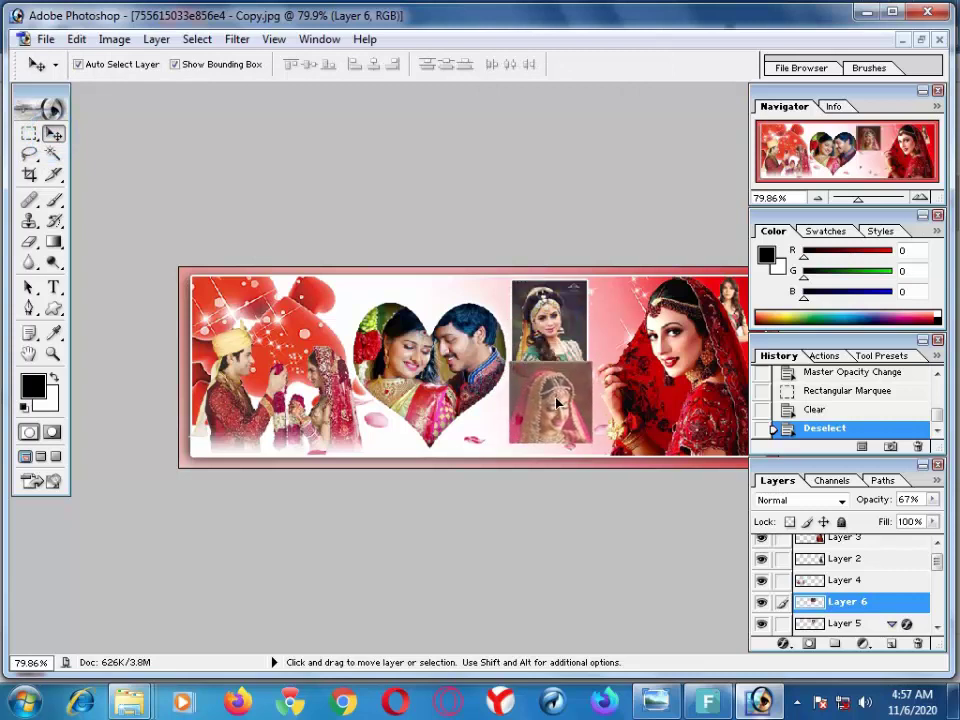
pyautogui.click(29, 133)
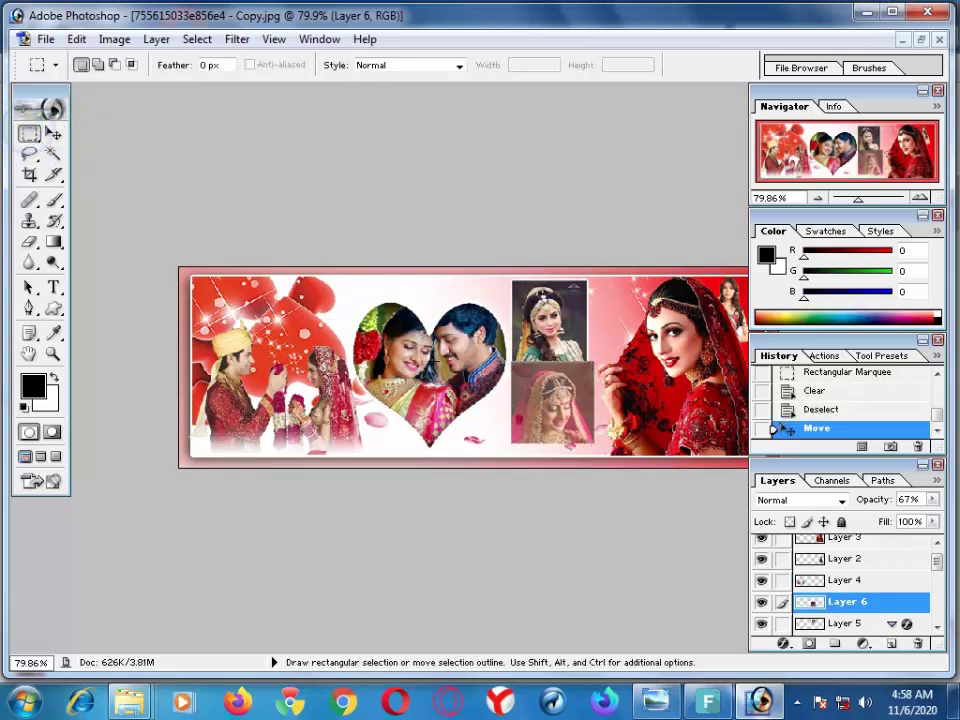
pyautogui.hotkey('shift', 'Left')
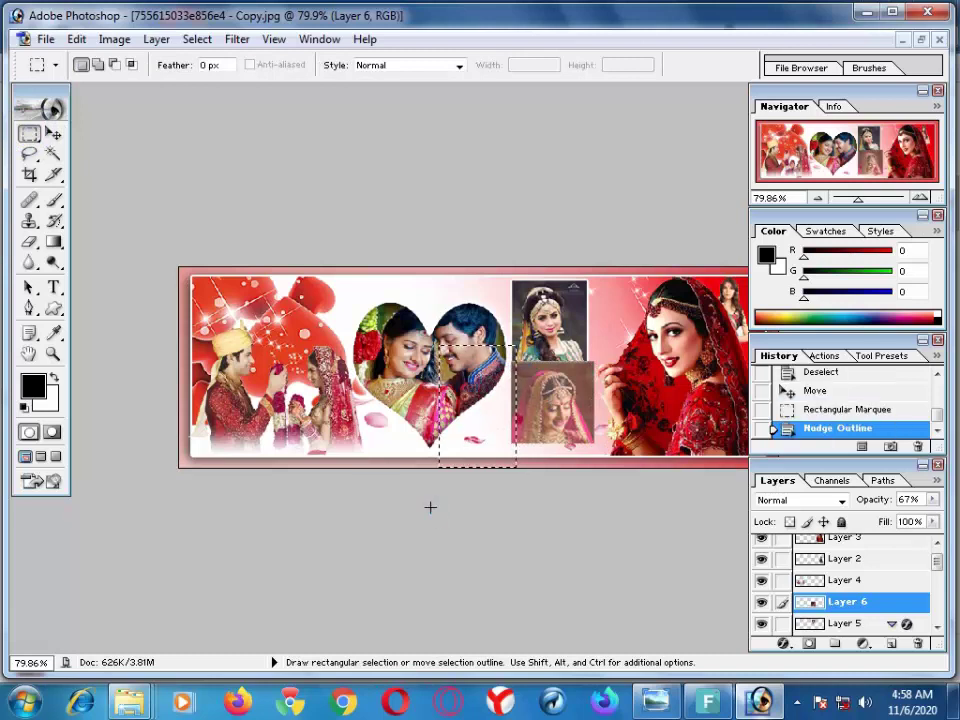
pyautogui.press('Delete')
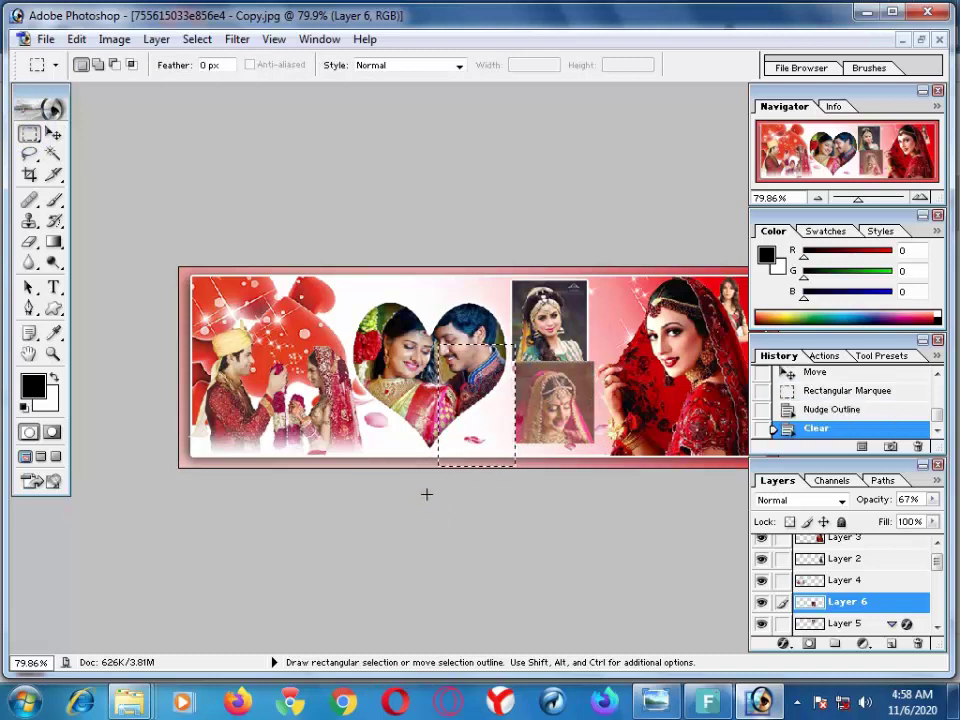
pyautogui.hotkey('ctrl', 'd')
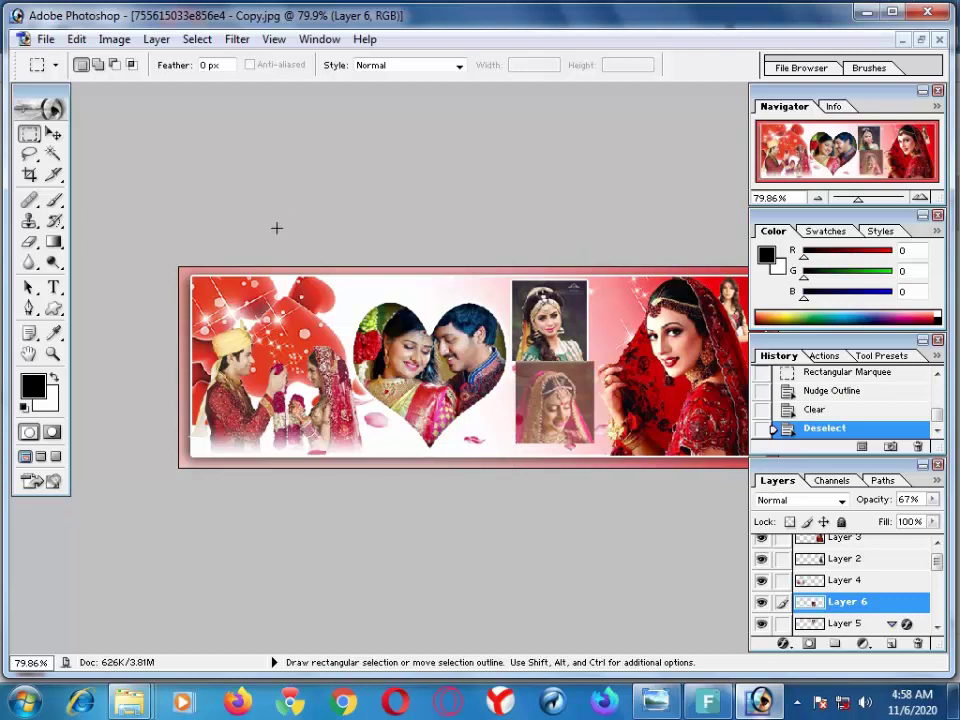
pyautogui.press('v')
pyautogui.press('Left')
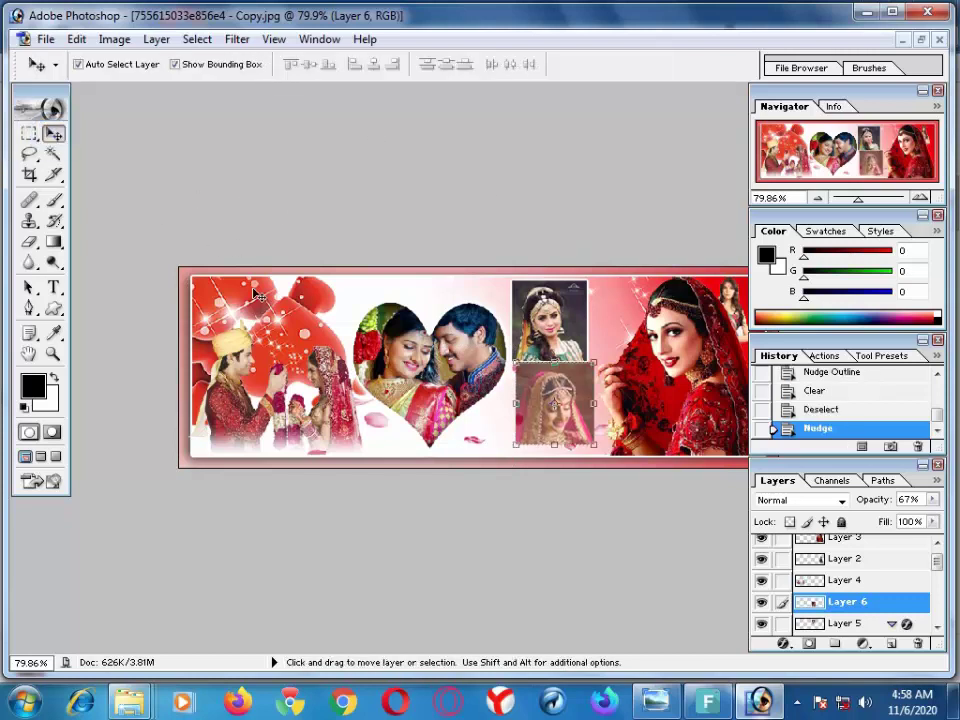
pyautogui.press('Left')
pyautogui.press('Left')
pyautogui.press('Left')
pyautogui.press('Left')
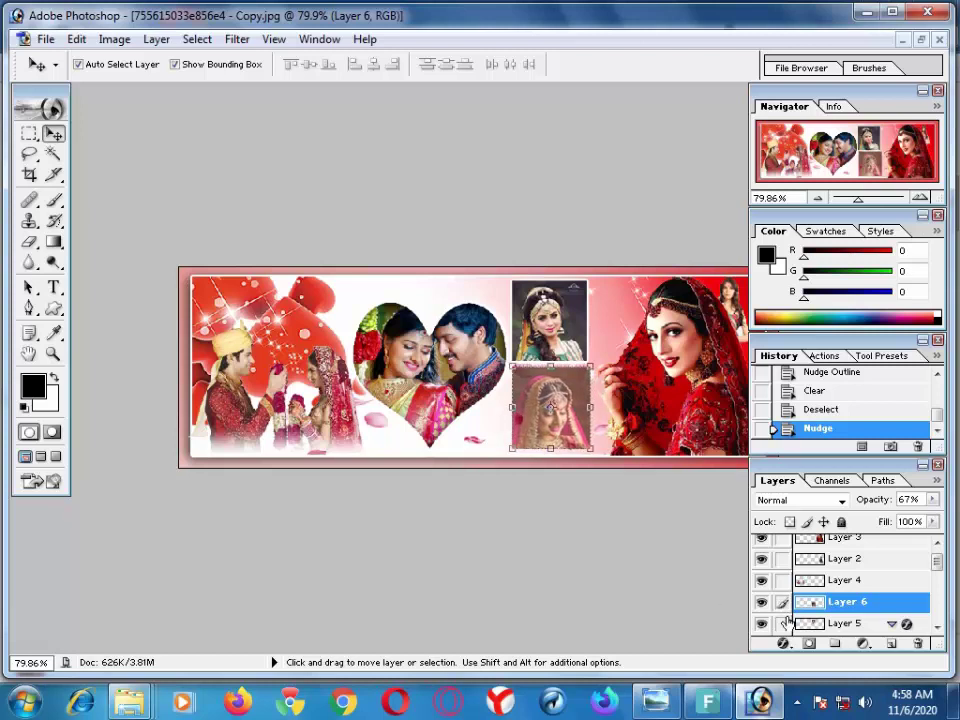
# Step: Add a 2 px white FFFFFF outside stroke to Layer 6's red-dress bride, then nudge it up
pyautogui.click(783, 643)
pyautogui.click(820, 621)
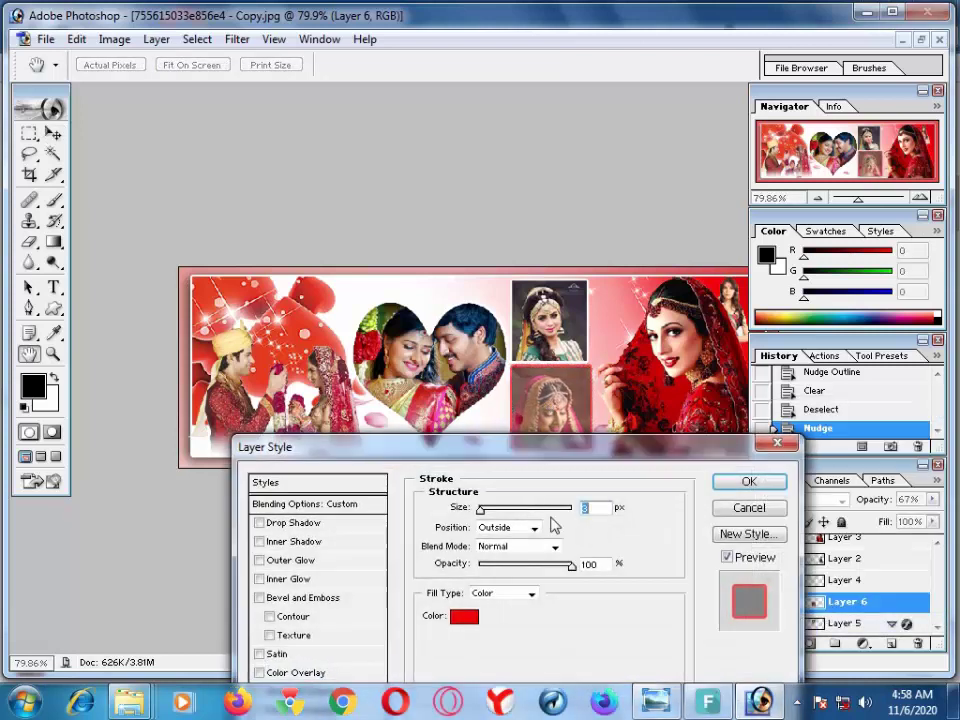
pyautogui.click(463, 616)
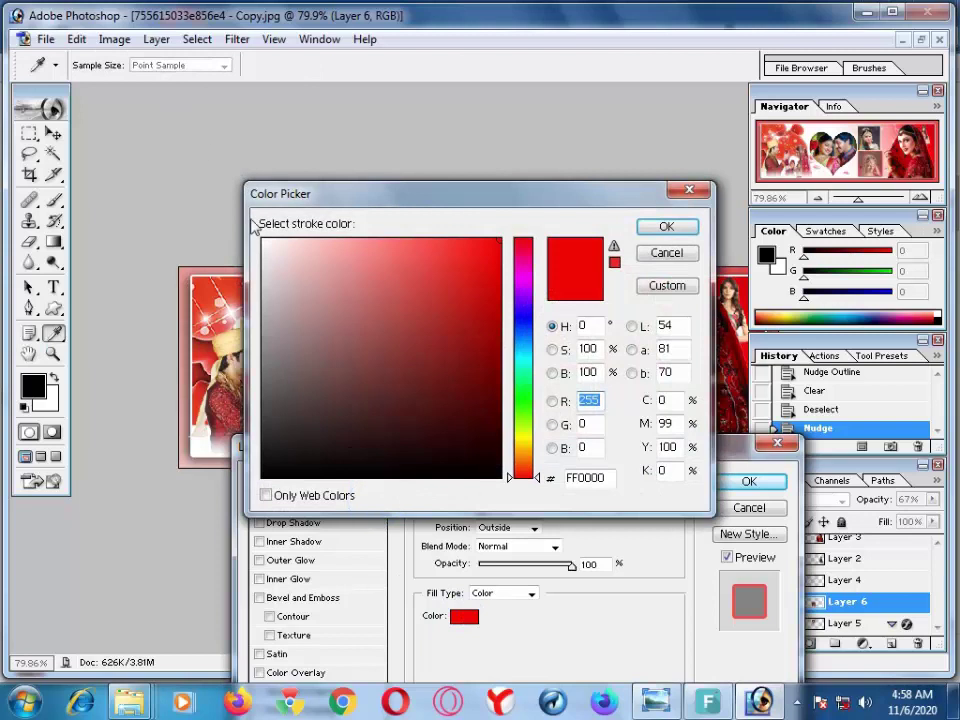
pyautogui.moveTo(287, 276); pyautogui.dragTo(226, 180)
pyautogui.press('Return')
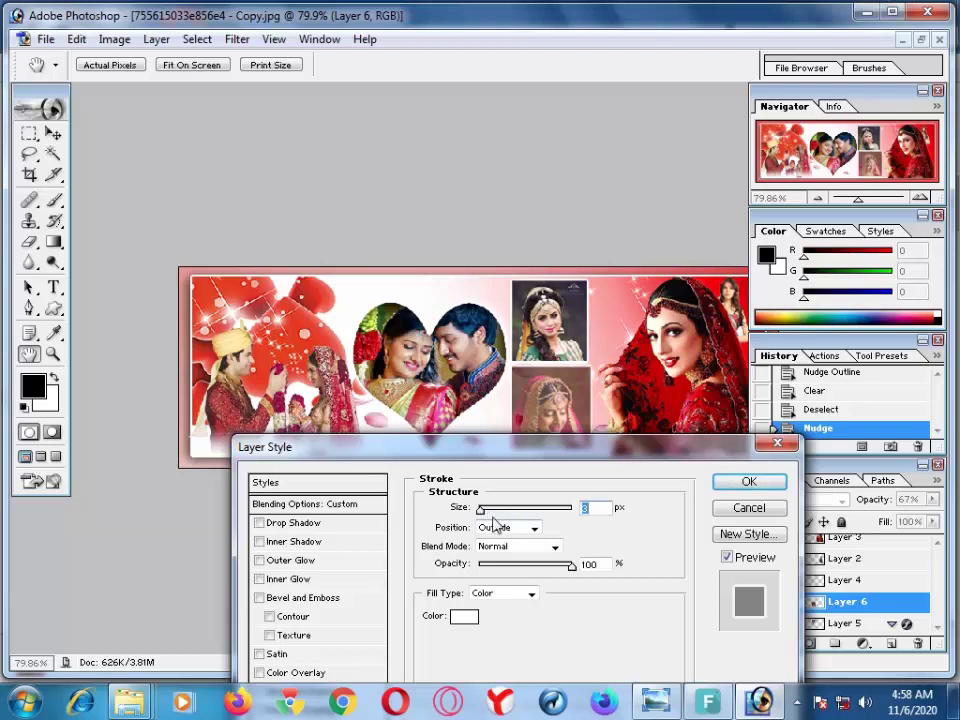
pyautogui.moveTo(487, 511); pyautogui.dragTo(484, 512)
pyautogui.press('Return')
pyautogui.press('v')
pyautogui.press('Up')
# Step: Set Layer 6's red-dress bride opacity to 100% and dismiss the performance notice
pyautogui.click(490, 437)
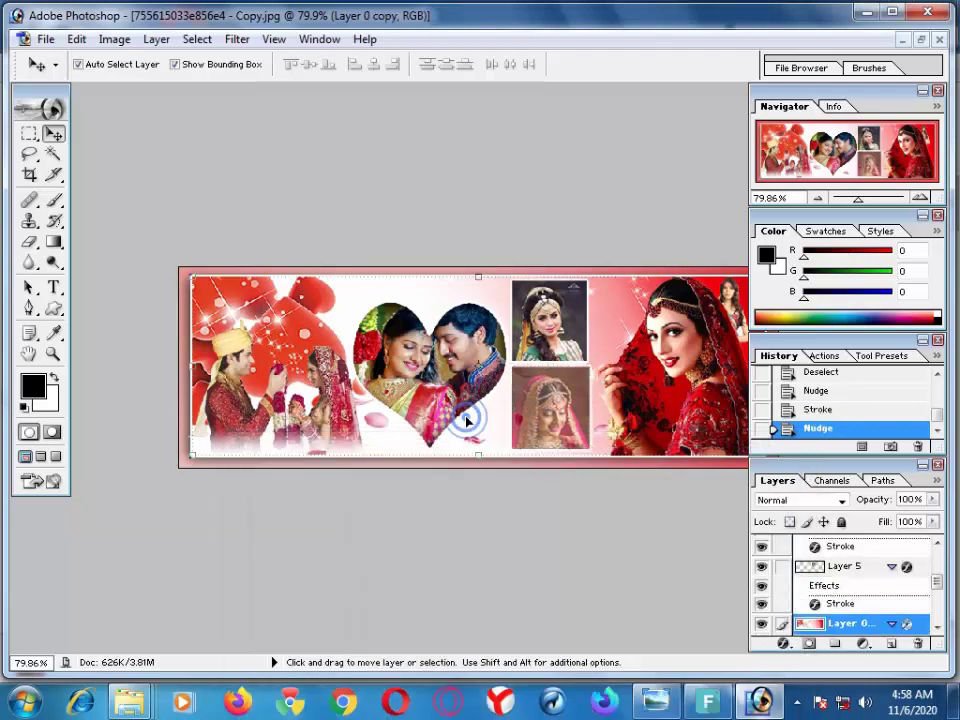
pyautogui.scroll(1, 466, 422)
pyautogui.click(577, 430)
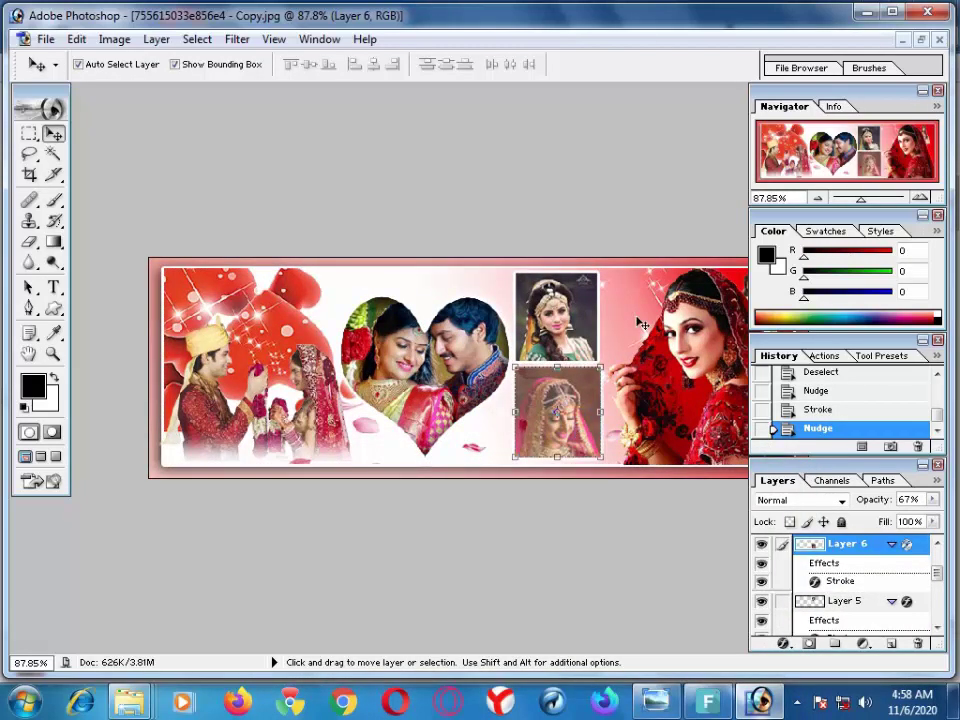
pyautogui.press('0')
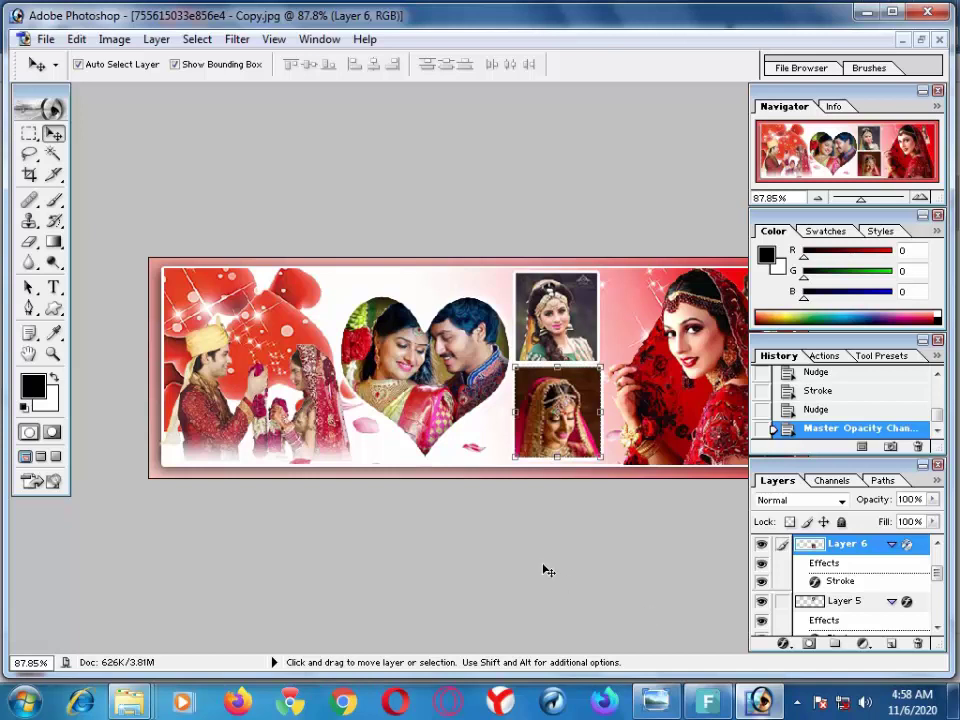
pyautogui.scroll(-2, 548, 570)
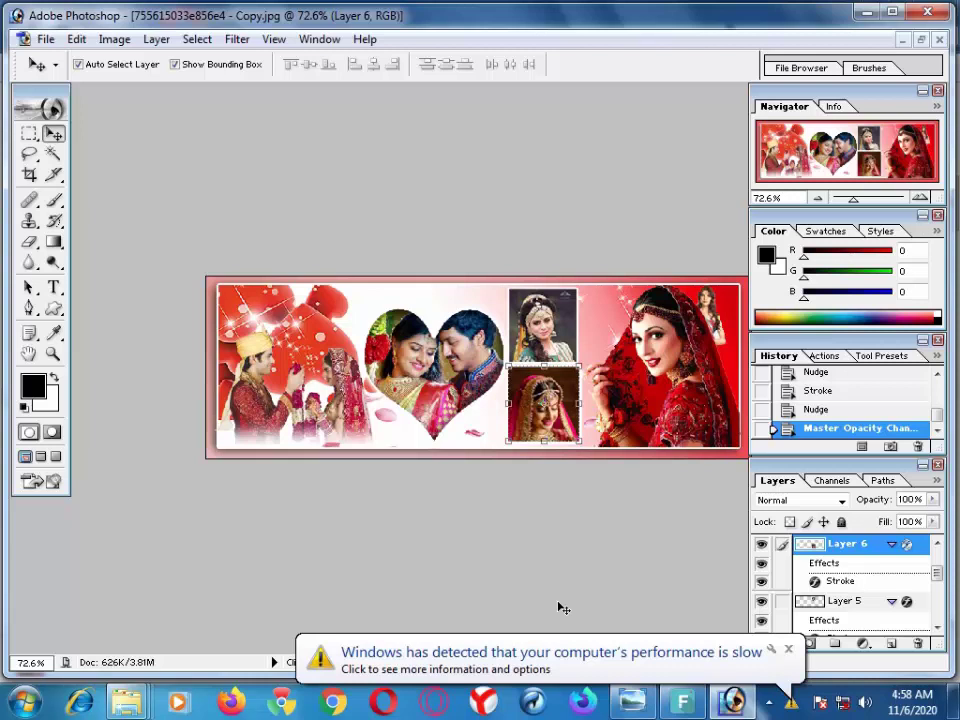
pyautogui.click(766, 705)
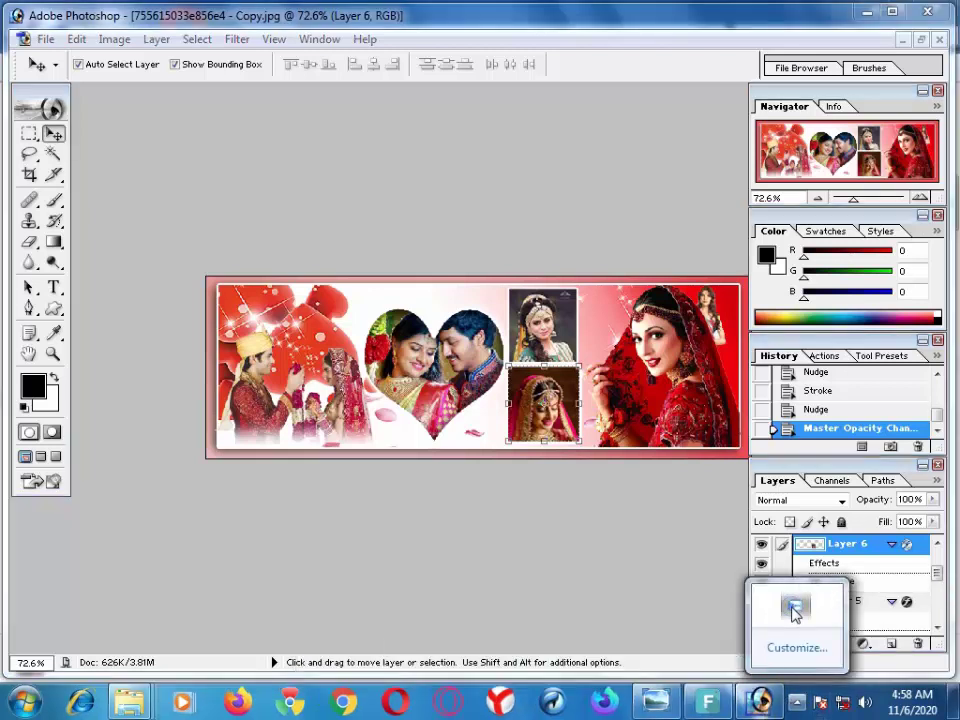